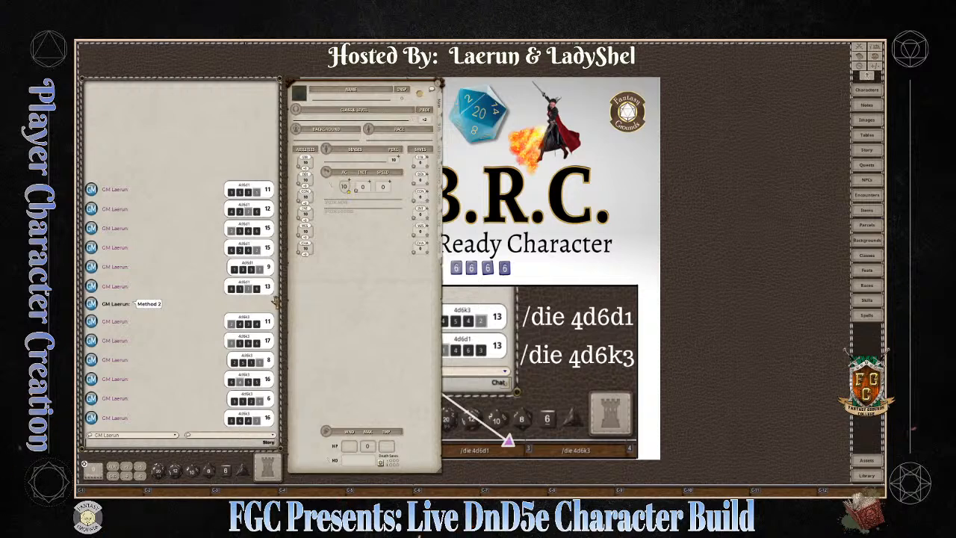
Step: Assign the first set of rolled scores to the character sheet: Constitution 13, Wisdom 15 and Charisma 9
key("ctrl")
left_click_drag(270, 292, 307, 195)
left_click_drag(268, 251, 304, 240)
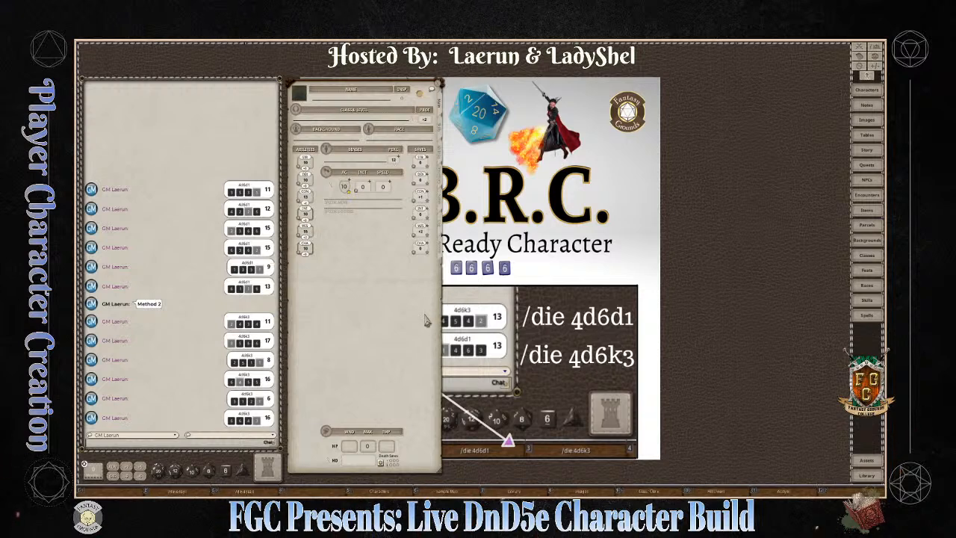
key("ctrl")
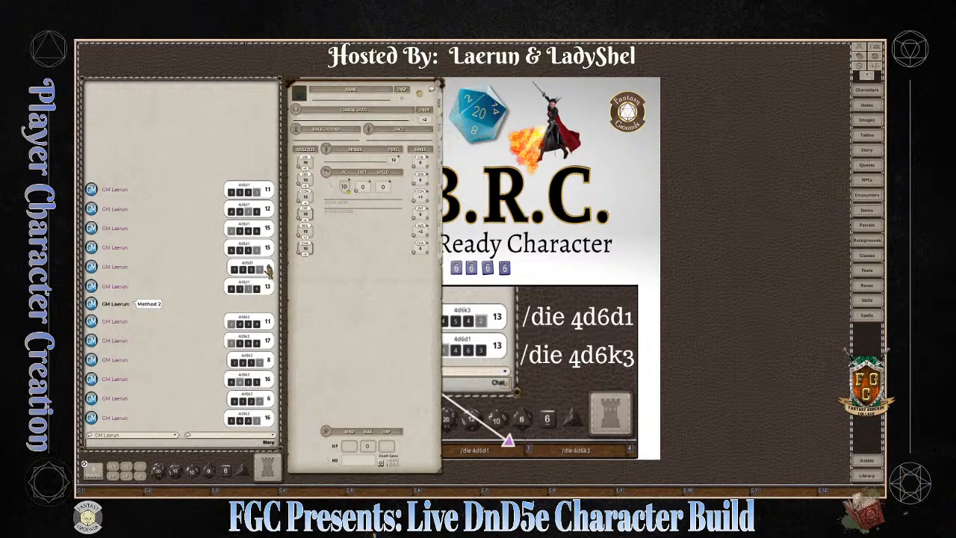
left_click_drag(267, 271, 306, 251)
Step: Assign the remaining rolled scores: Strength 11, Intelligence 12 and Dexterity 15
key("ctrl")
left_click_drag(268, 191, 306, 163)
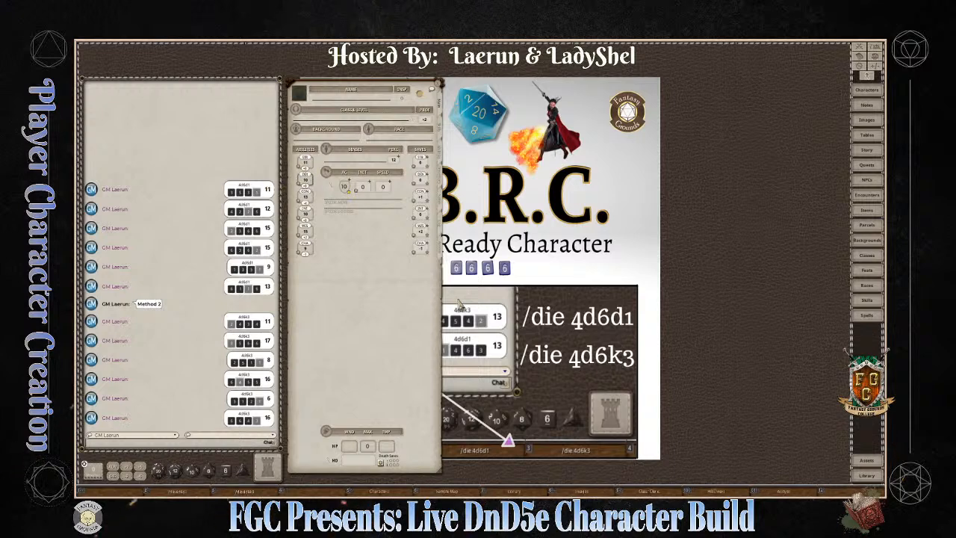
key("ctrl")
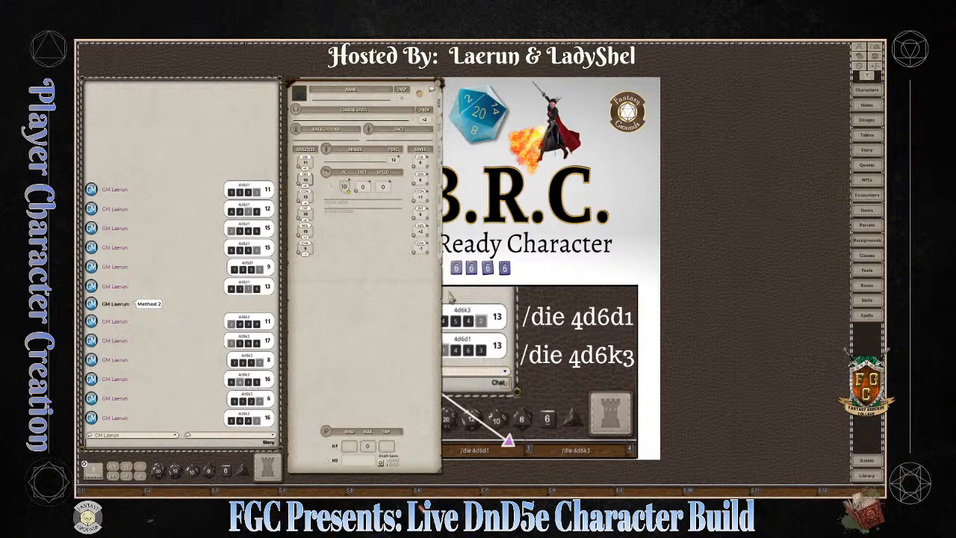
left_click_drag(263, 211, 306, 214)
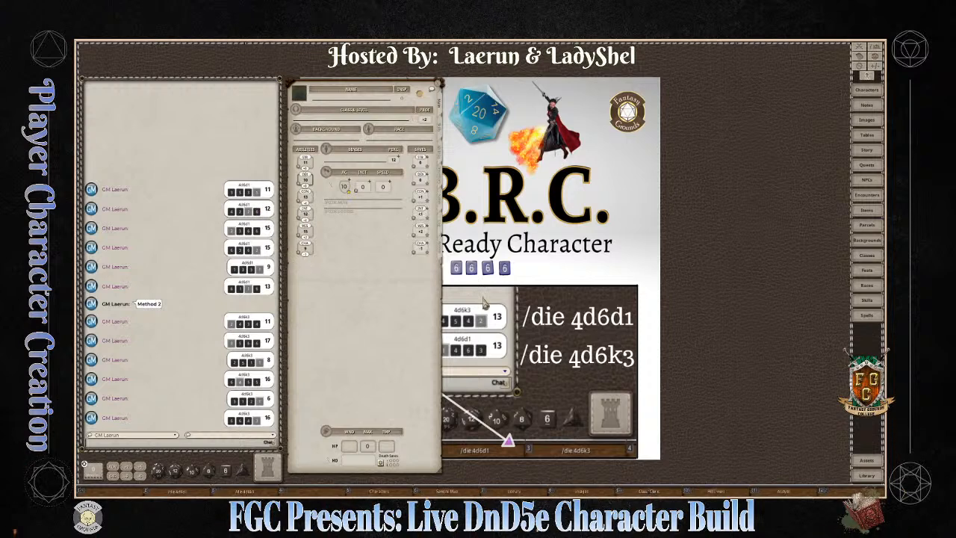
key("ctrl")
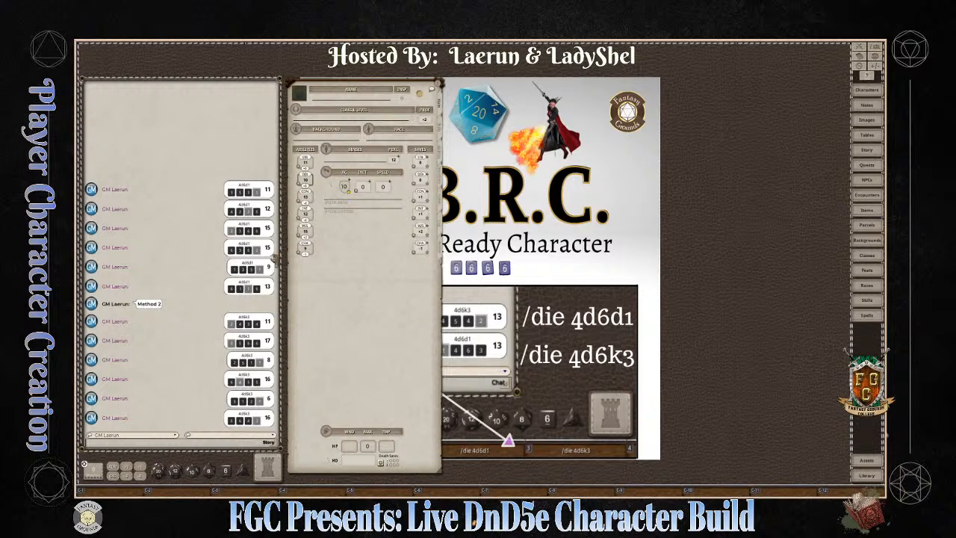
left_click_drag(265, 254, 306, 180)
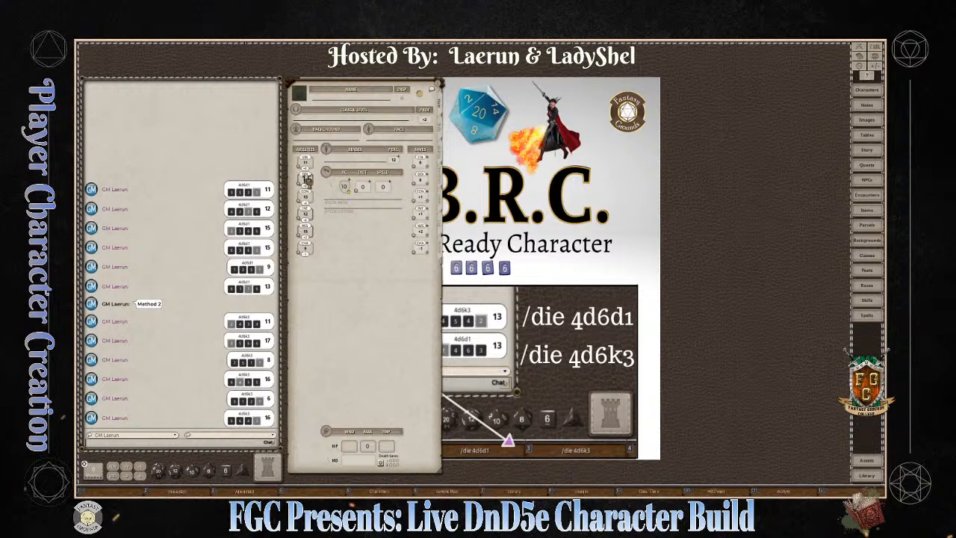
key("ctrl")
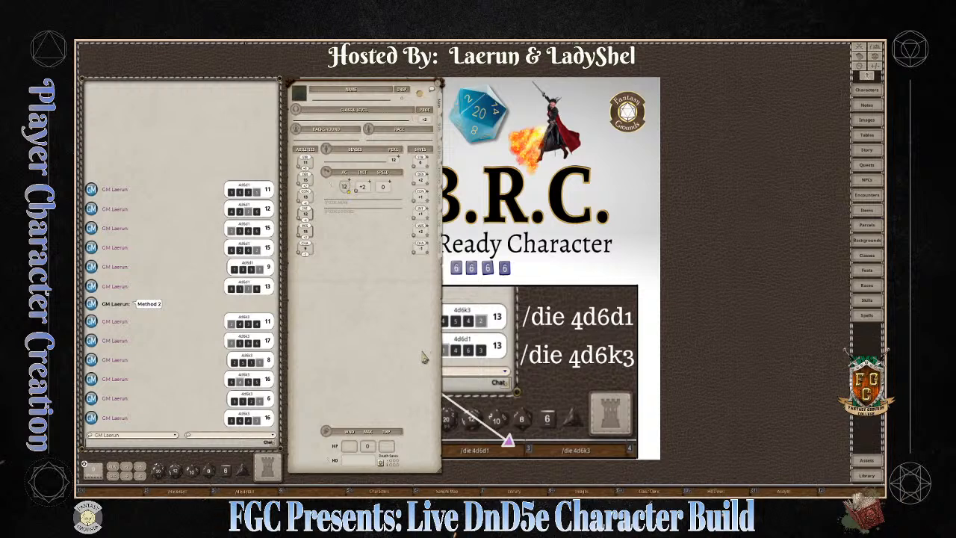
Step: Reassign the rolls so Strength is 15 and Dexterity is 11, and move the character sheet clear of the A.B.R.C. image
key("ctrl")
key("ctrl")
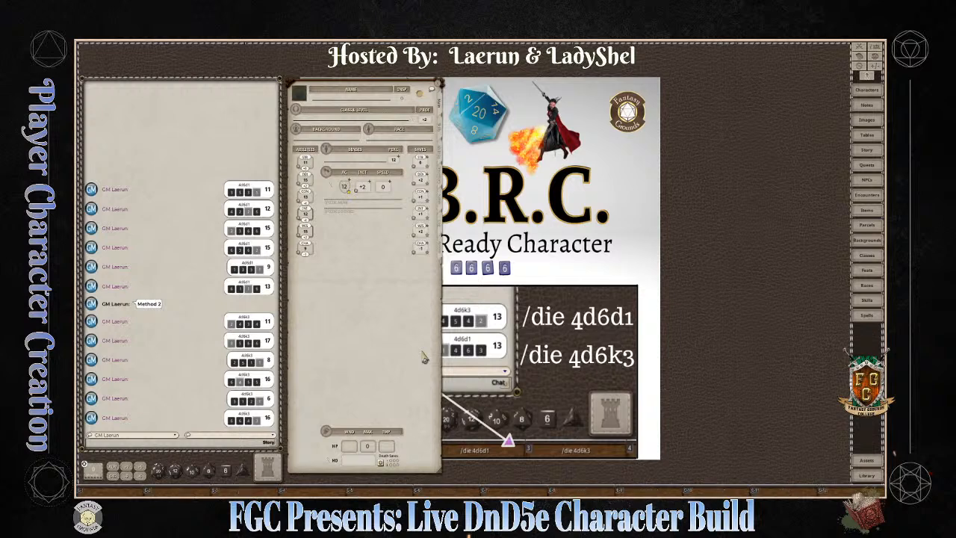
key("ctrl")
key("ctrl")
left_click_drag(268, 228, 306, 162)
left_click_drag(267, 192, 306, 180)
left_click_drag(367, 95, 755, 75)
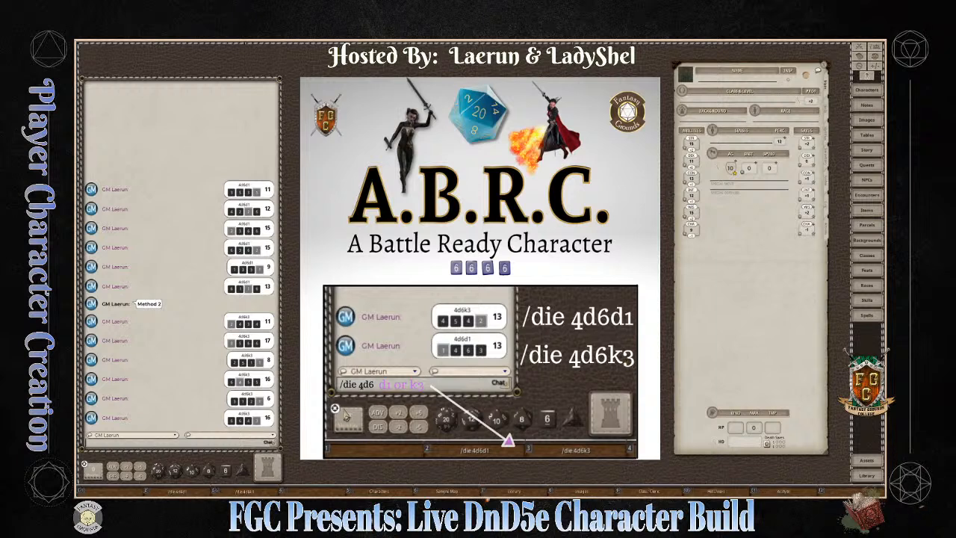
Step: Open the 4d6 Drop Lowest image from the Images list and place it between the chat and the character sheet
key("ctrl")
left_click(593, 499)
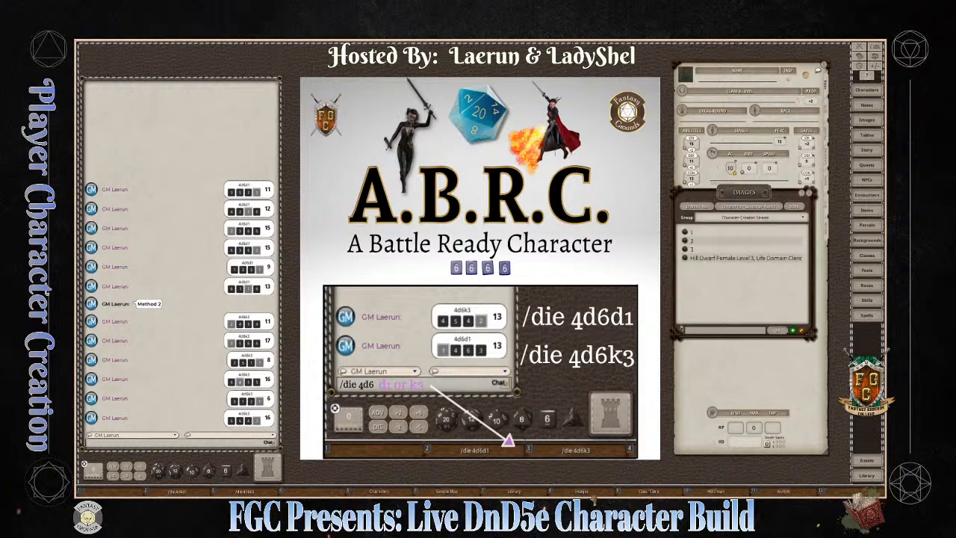
left_click(686, 249)
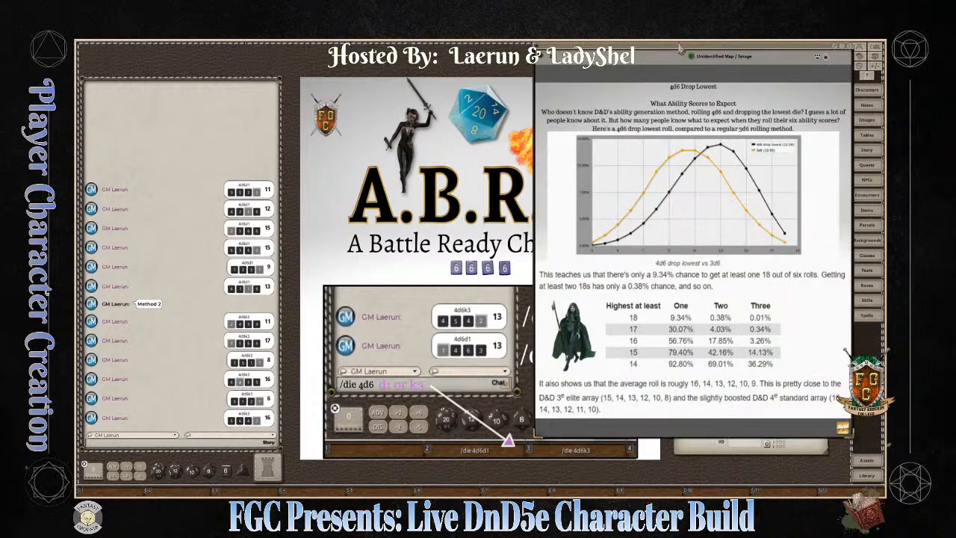
left_click_drag(679, 54, 445, 69)
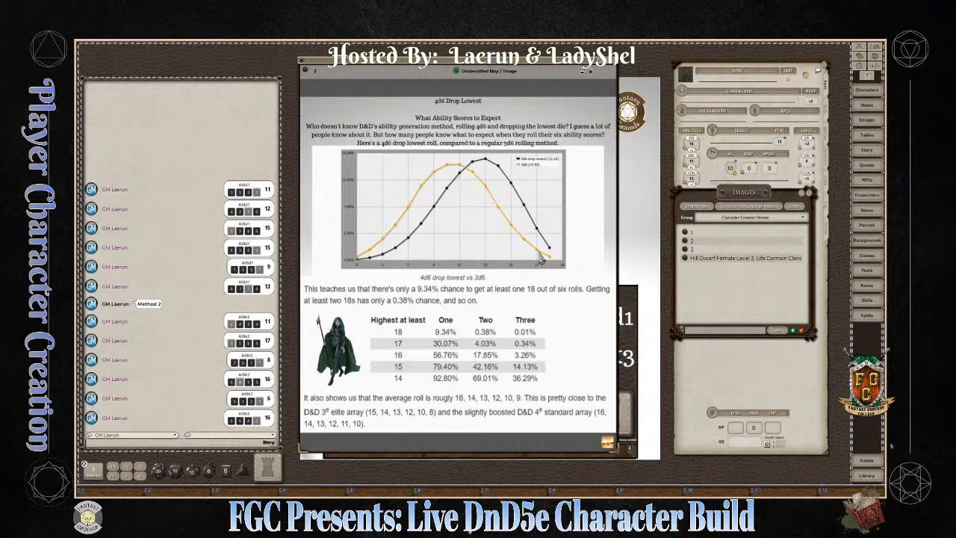
Step: Examine the probability chart and table in the 4d6 Drop Lowest image, fit it to its window, and close it
scroll(488, 310, "down", 1)
scroll(405, 329, "up", 1)
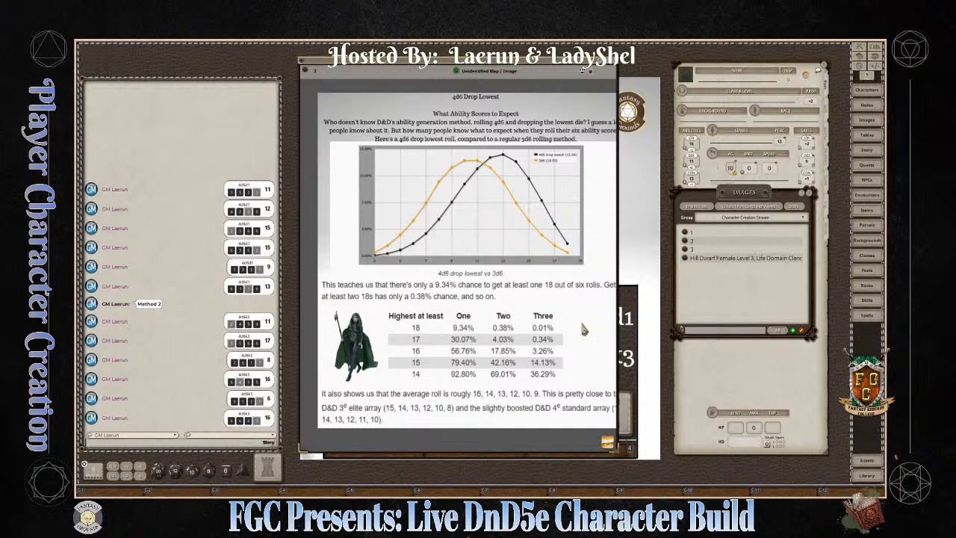
scroll(592, 321, "up", 1)
scroll(593, 339, "down", 2)
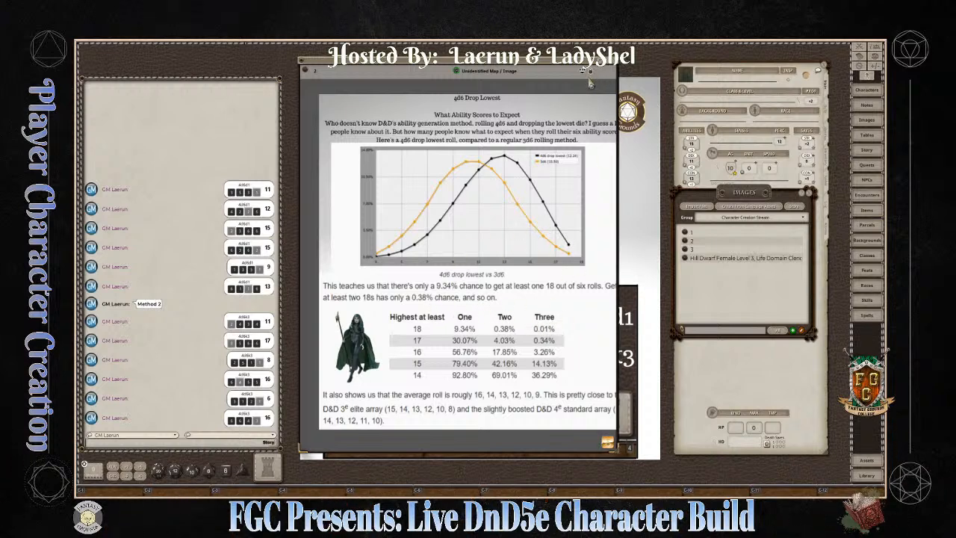
left_click(587, 72)
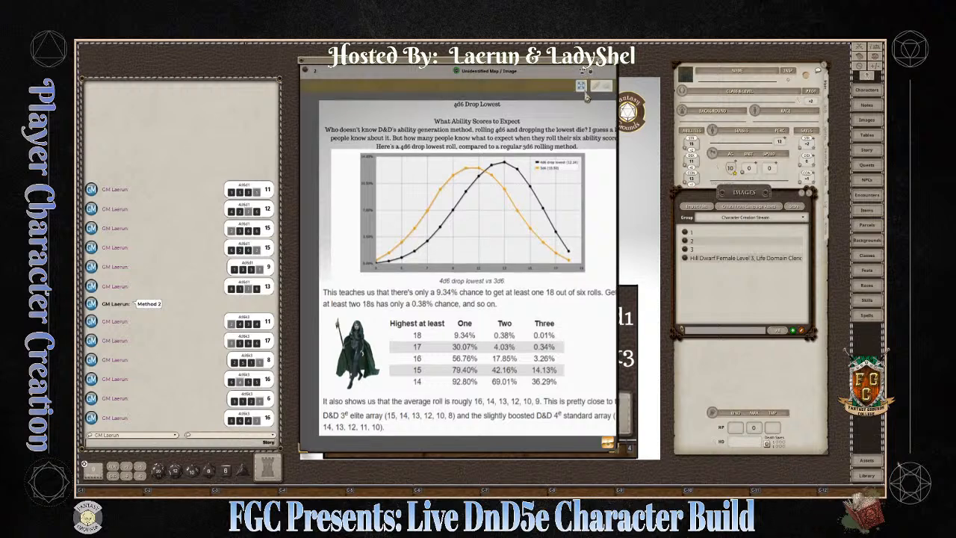
left_click(582, 87)
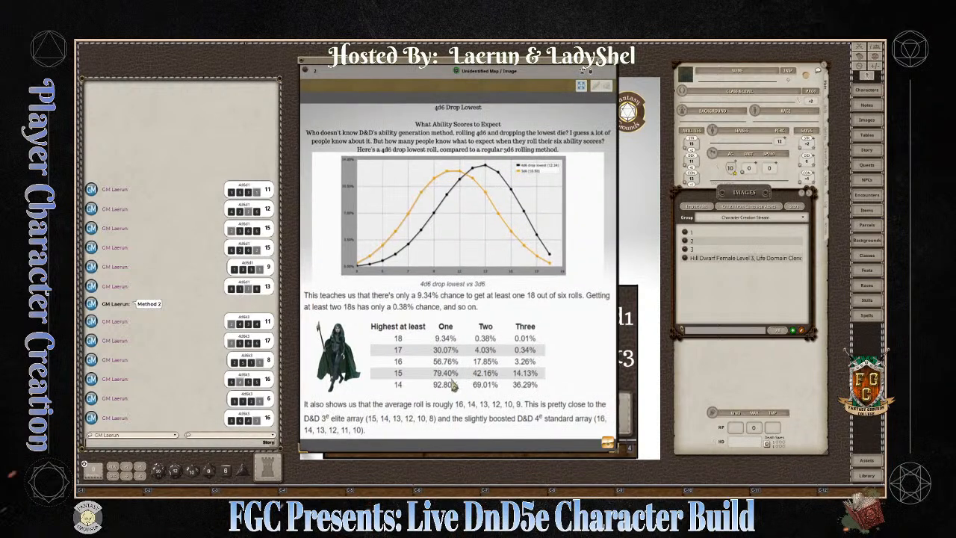
left_click(585, 70)
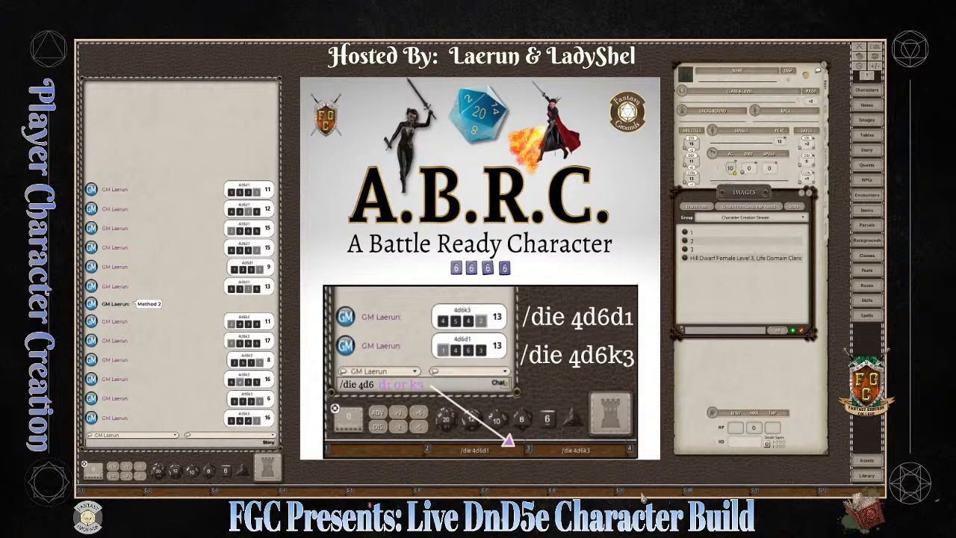
left_click(598, 493)
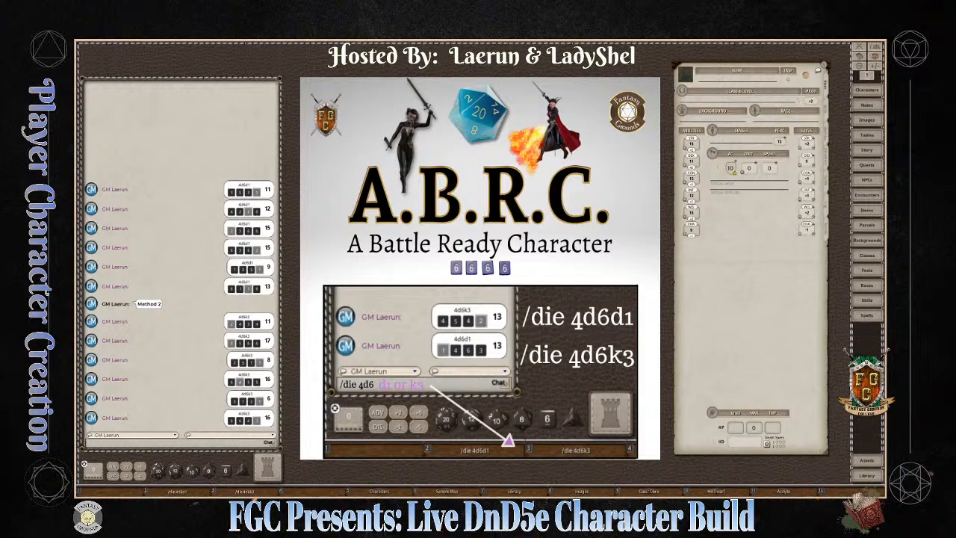
left_click(581, 493)
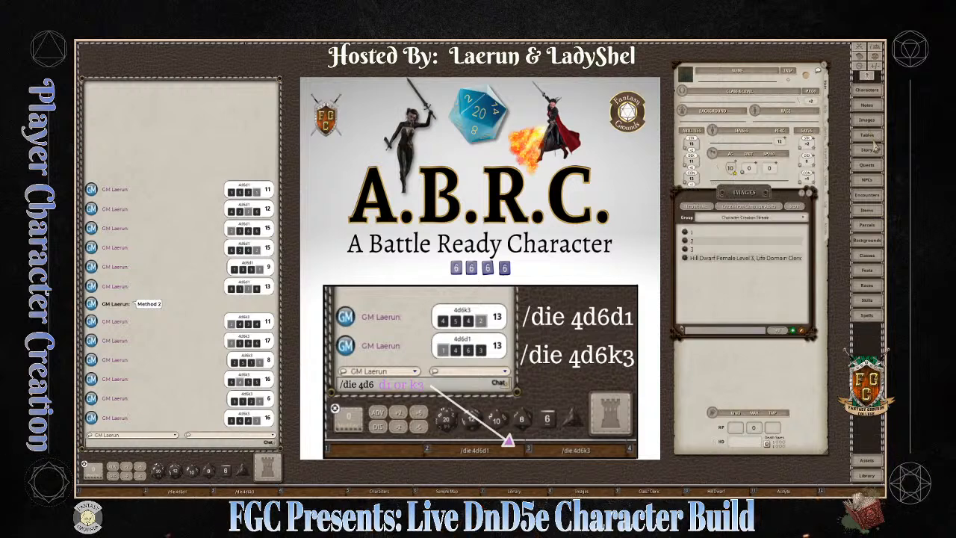
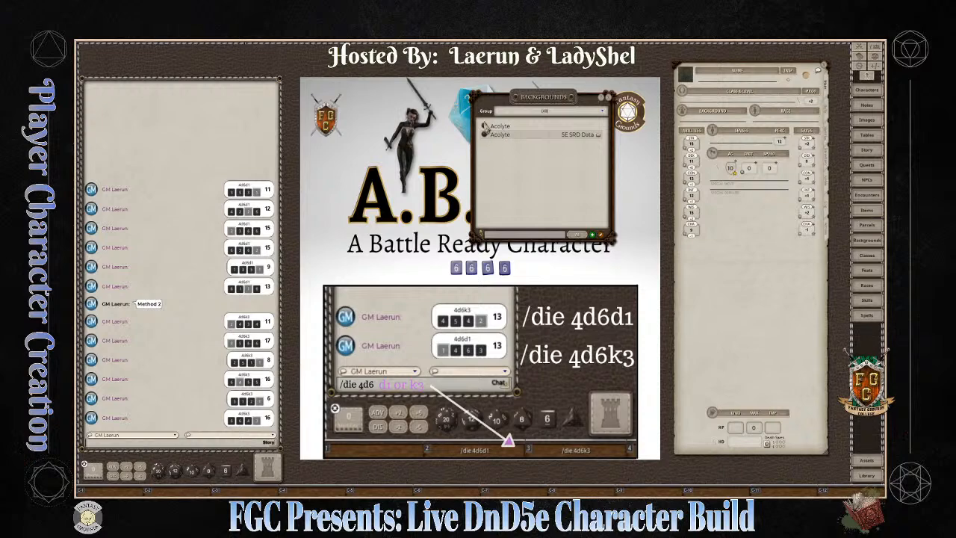
Step: Open the Acolyte background from the Backgrounds list, read its description, and close it
left_click(484, 127)
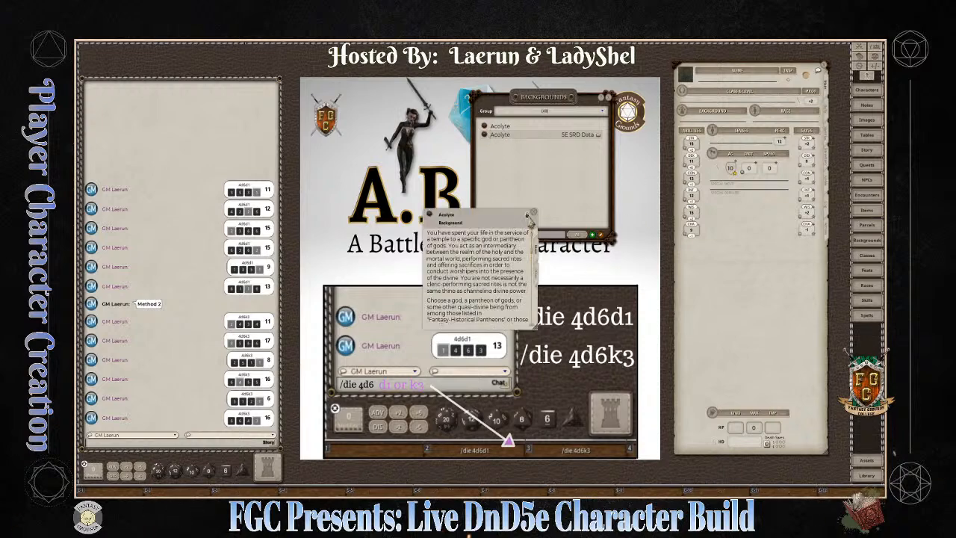
scroll(513, 311, "down", 2)
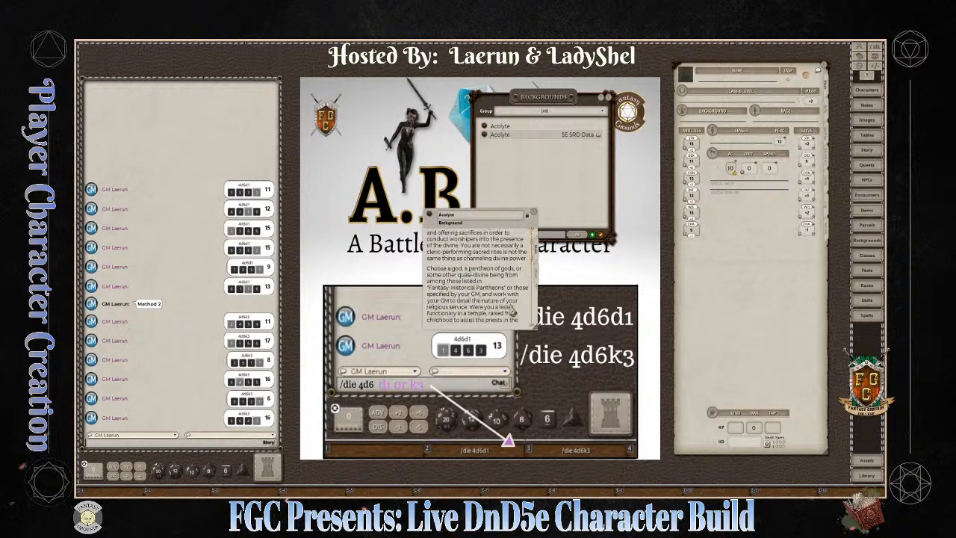
scroll(513, 310, "up", 1)
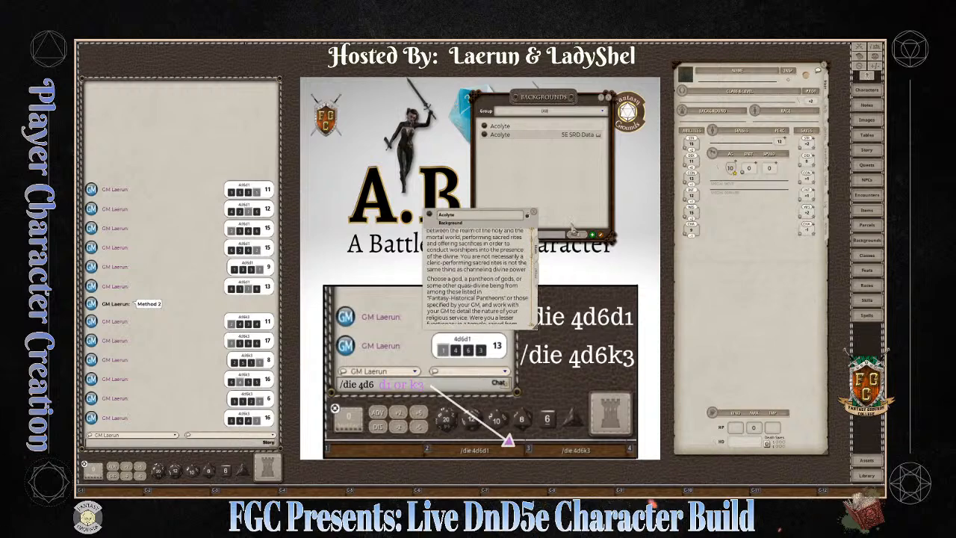
left_click(533, 215)
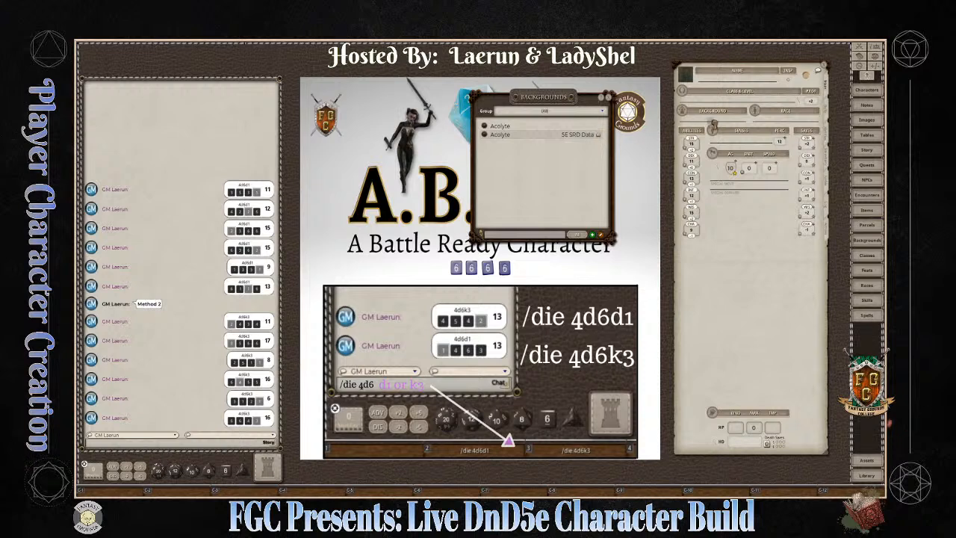
Step: Apply the Acolyte background to the character and review the sheet's skills, features and languages
left_click_drag(719, 123, 719, 122)
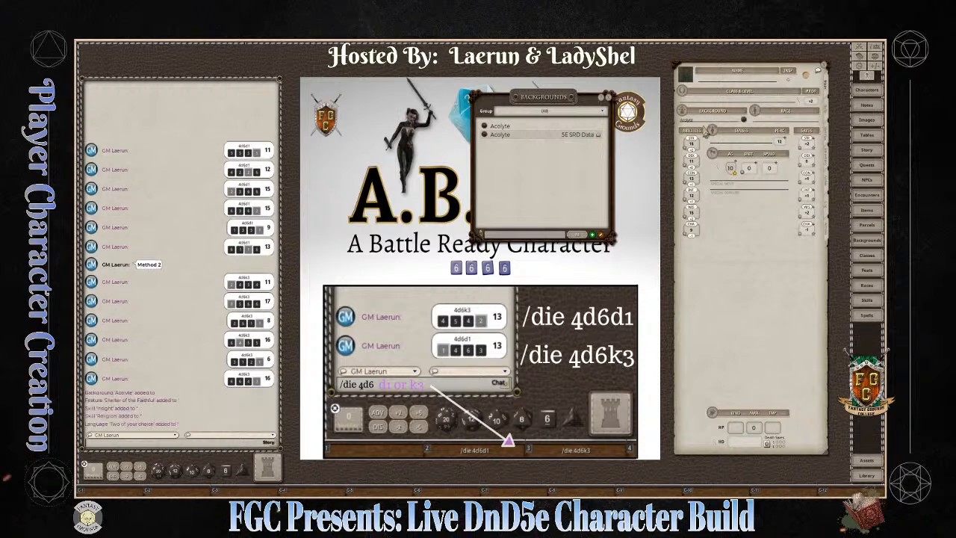
left_click(829, 122)
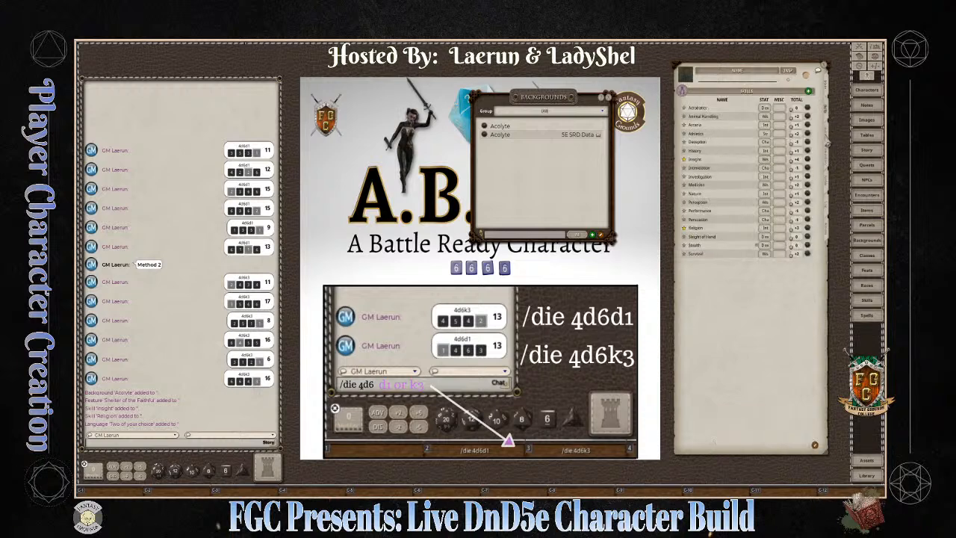
left_click(827, 139)
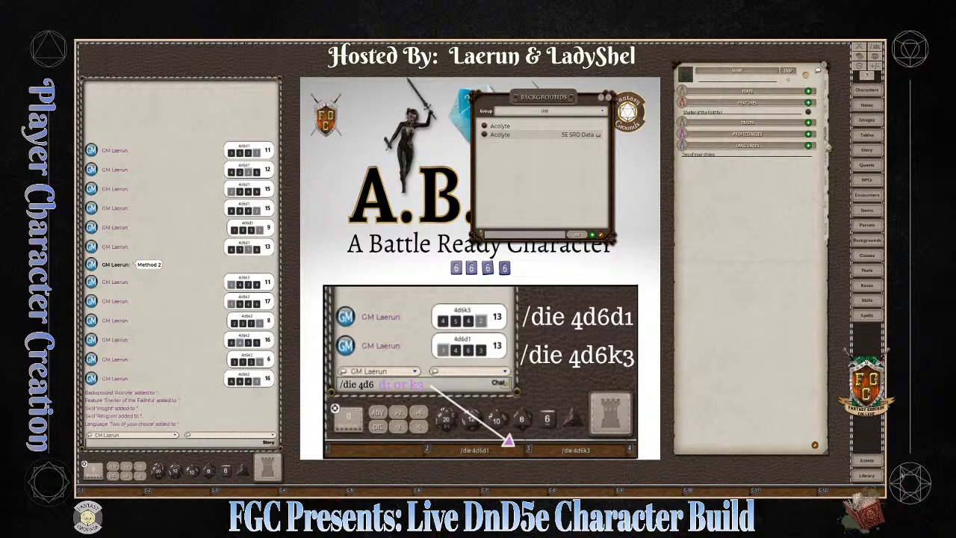
left_click(827, 118)
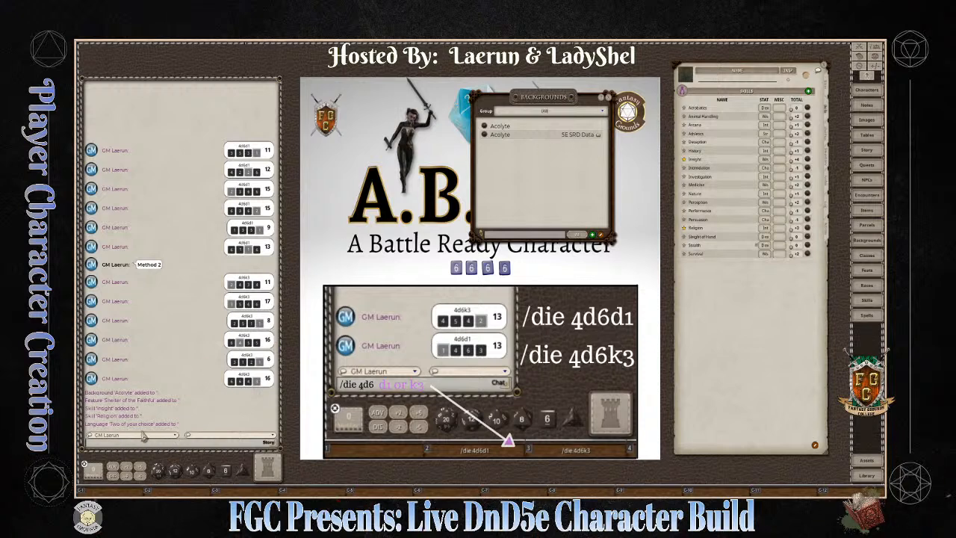
Step: Close the Backgrounds list, return to the character's main page, and move the sheet beside the chat
key("ctrl")
left_click(609, 98)
left_click(828, 92)
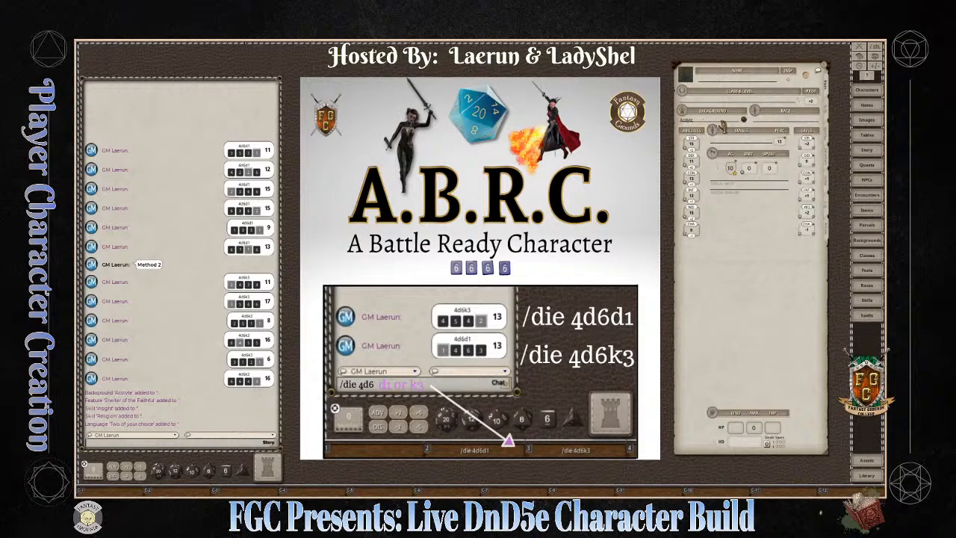
left_click_drag(755, 247, 368, 258)
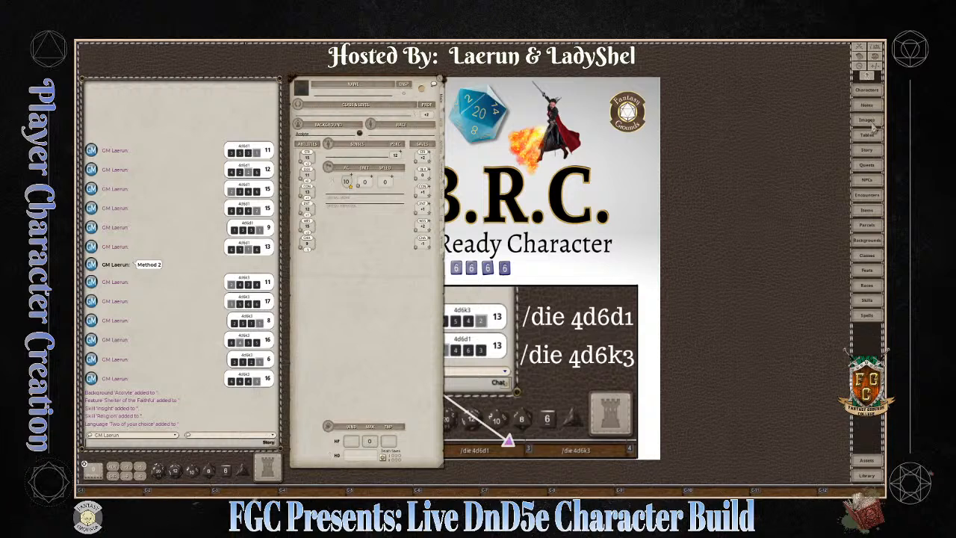
Step: Open the Races list beside the character sheet, apply the Hill Dwarf race, and show the character's skills
left_click(867, 284)
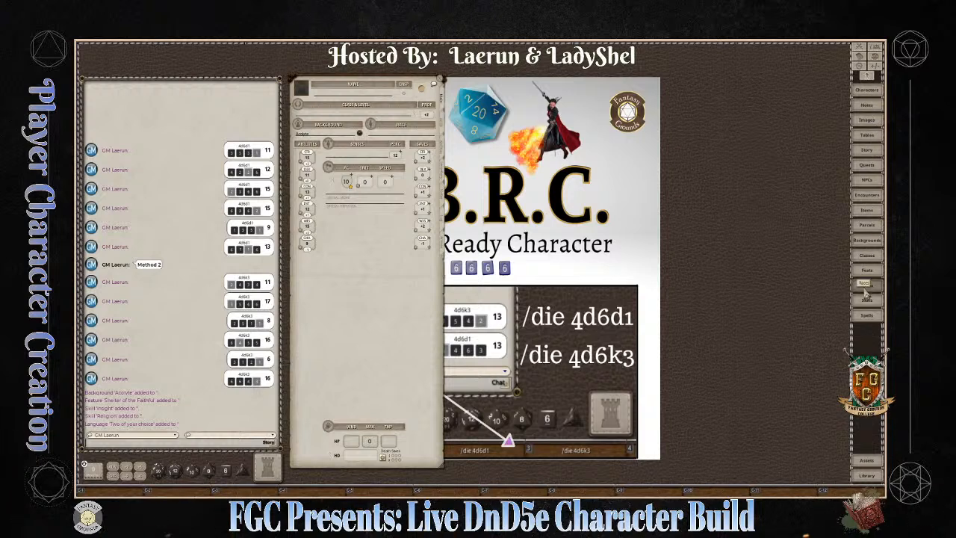
left_click_drag(736, 177, 531, 91)
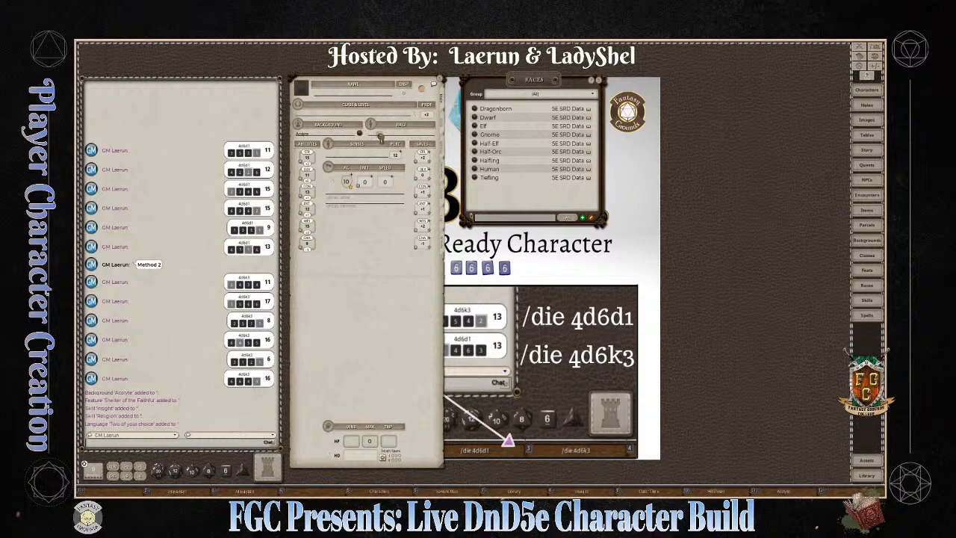
left_click_drag(380, 137, 381, 137)
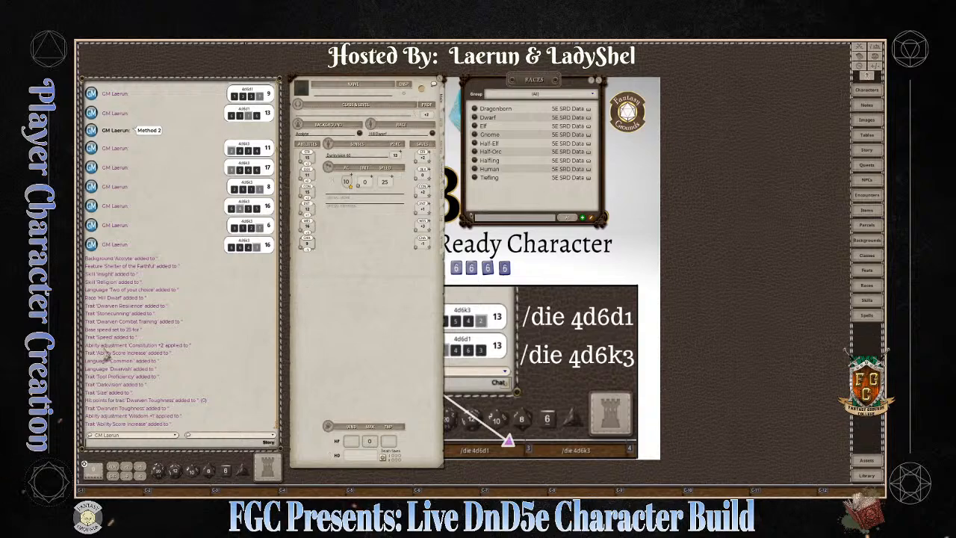
left_click(440, 123)
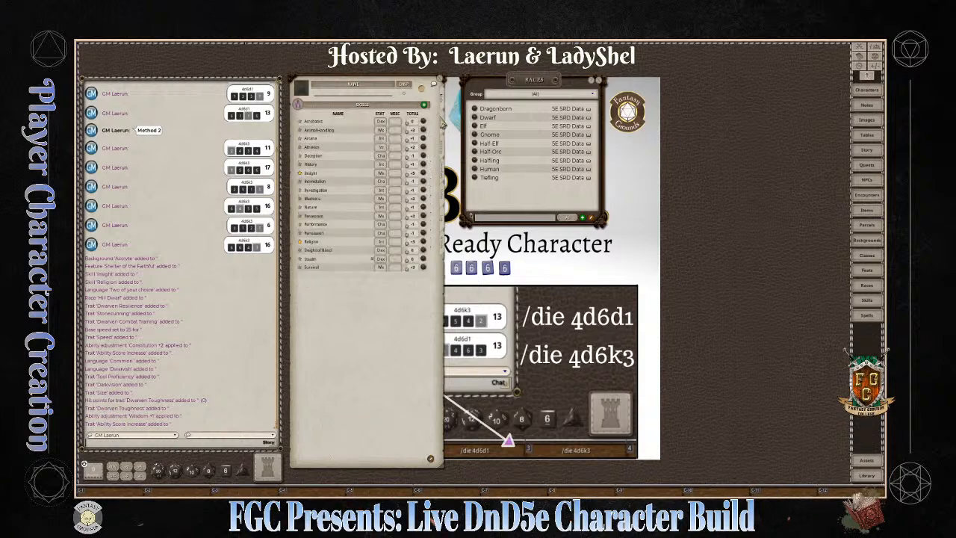
Step: Show the character's features and traits, move the Dwarven Combat Training description aside after reading it, and open Dwarven Resilience
left_click(442, 149)
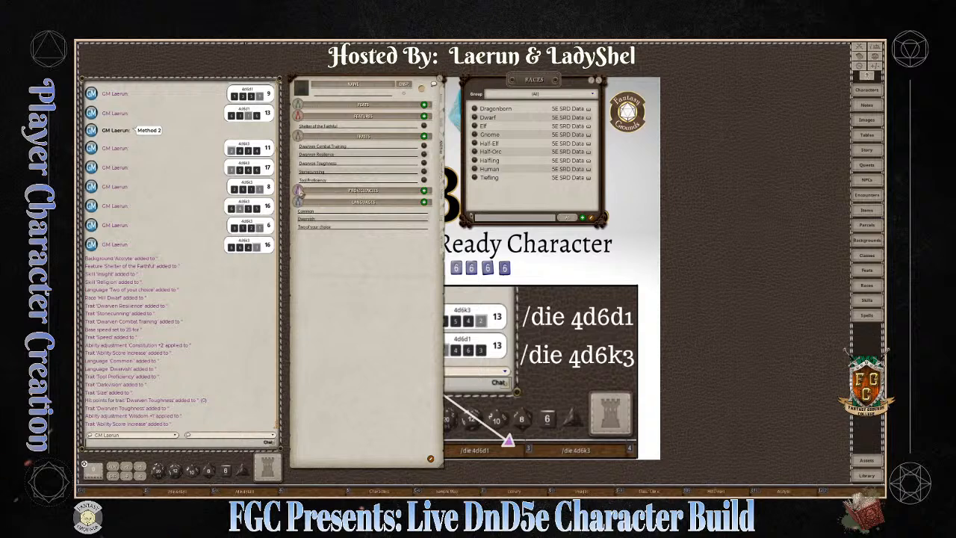
left_click_drag(541, 88, 548, 95)
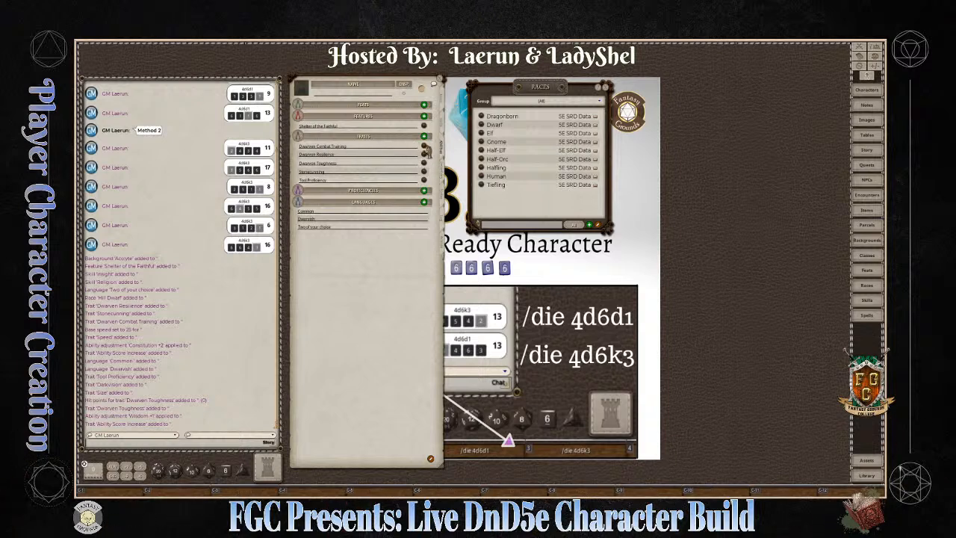
left_click(424, 147)
left_click_drag(472, 222, 579, 165)
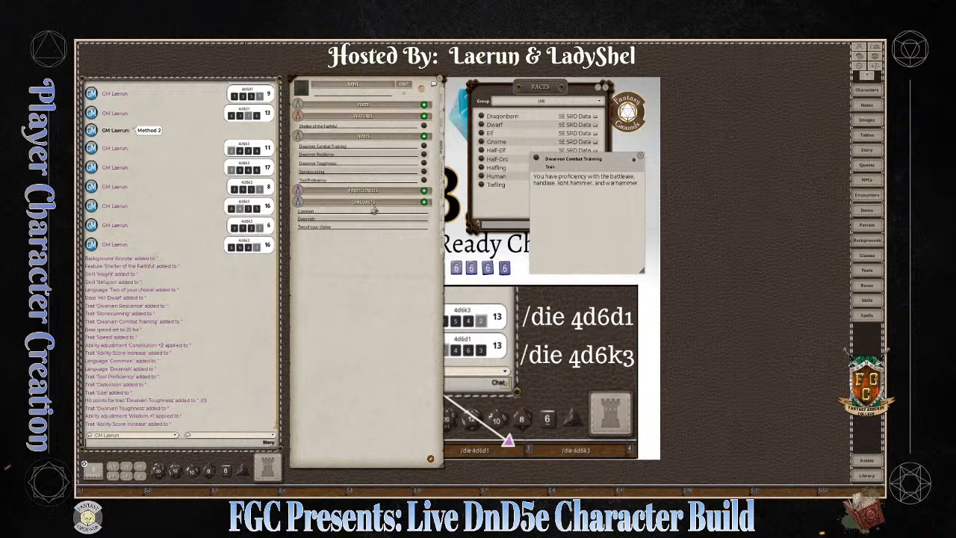
left_click_drag(590, 236, 786, 141)
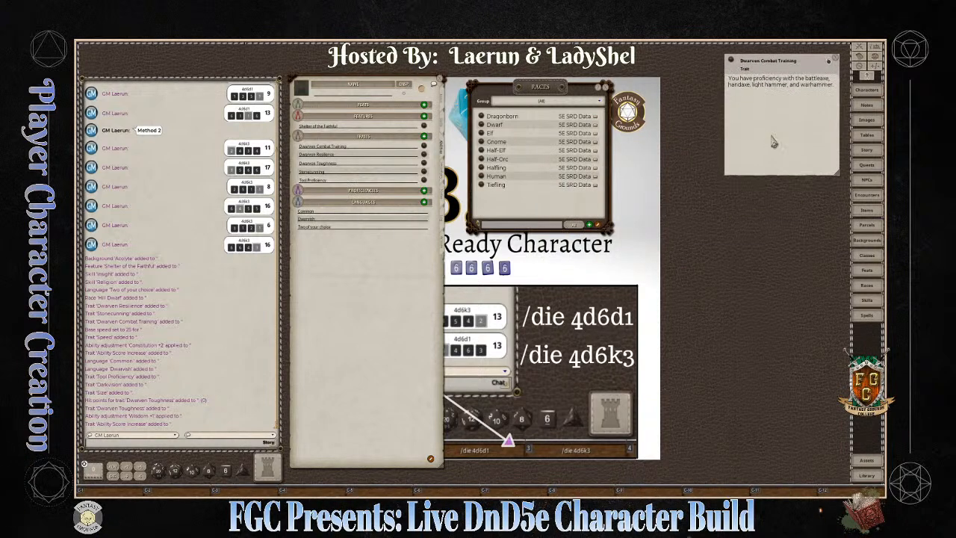
left_click(424, 155)
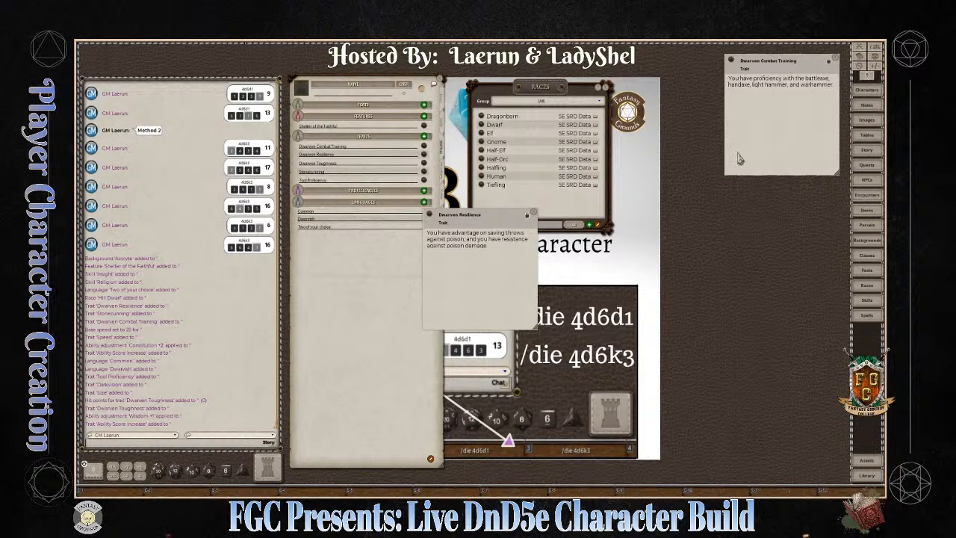
left_click(876, 67)
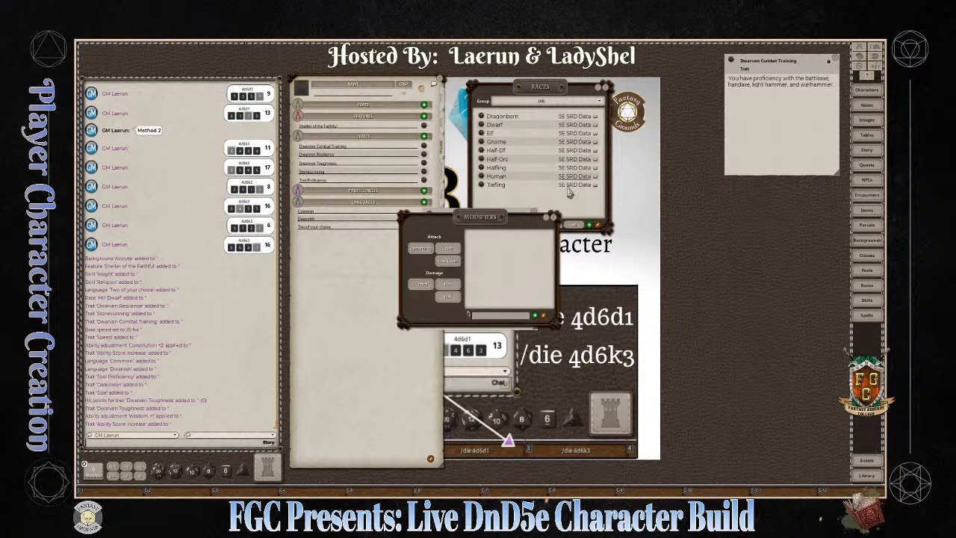
left_click_drag(474, 225, 706, 215)
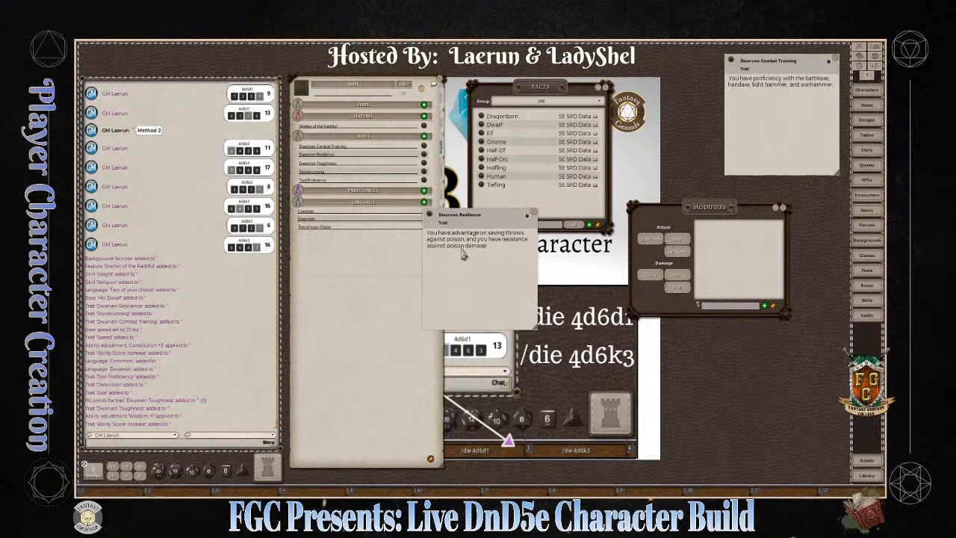
left_click(784, 208)
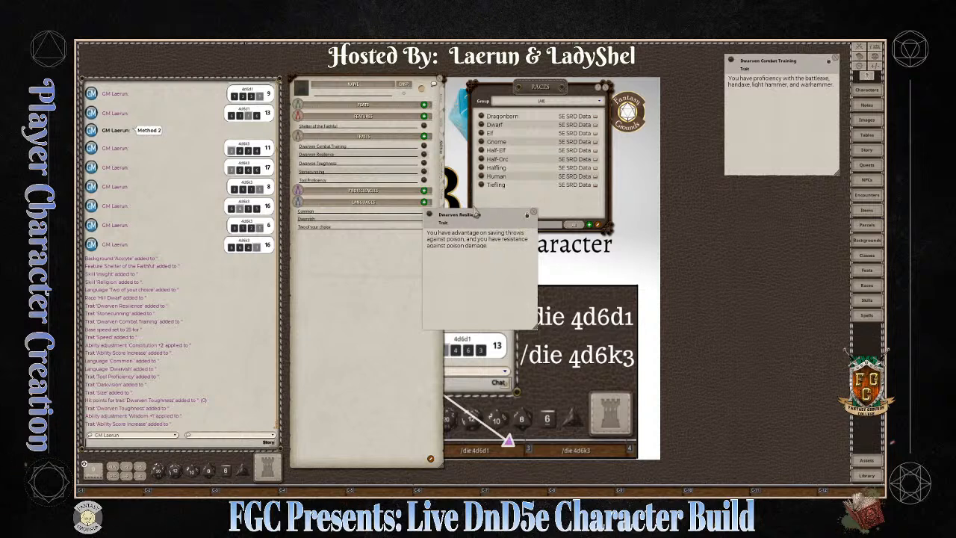
Step: Stack the Dwarven Resilience description over Dwarven Combat Training, then read Dwarven Toughness and add it to the stack
left_click_drag(485, 232, 788, 102)
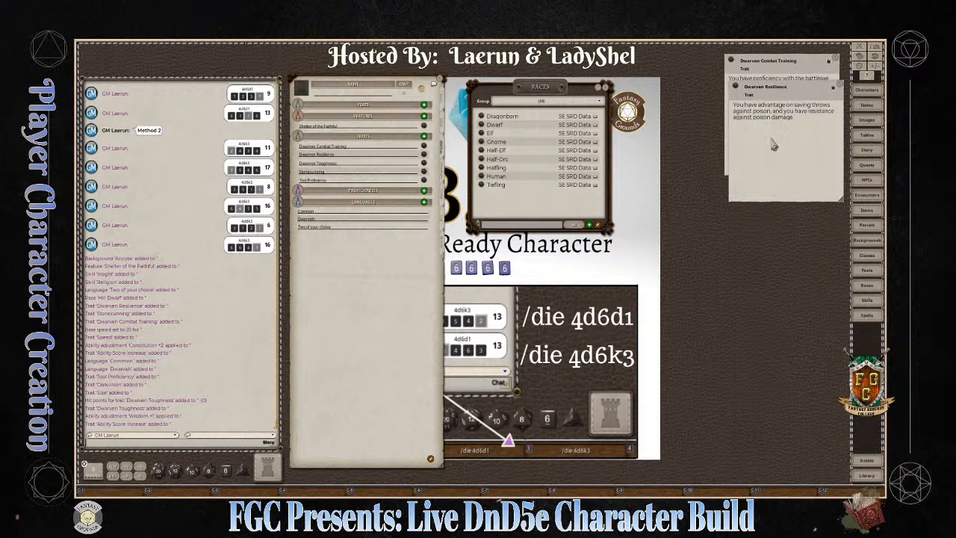
left_click(783, 68)
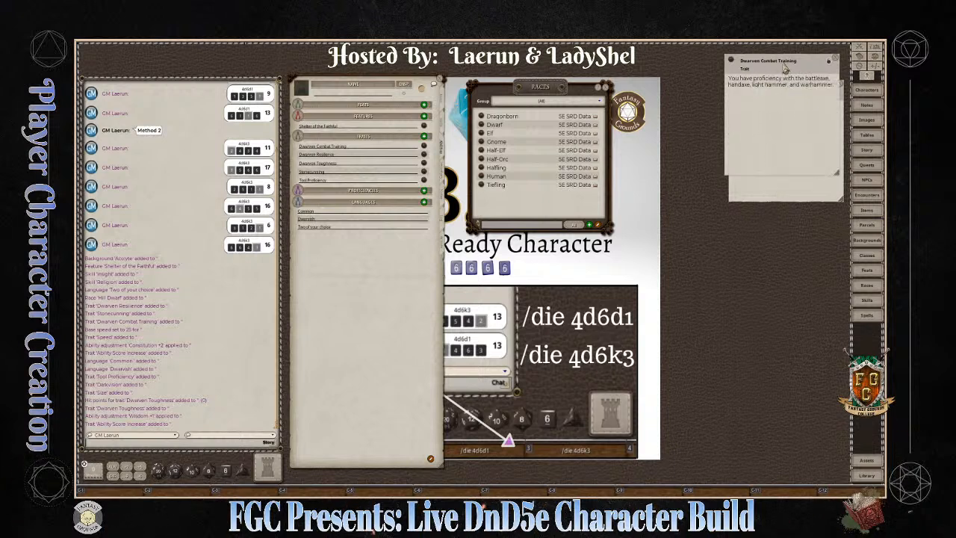
left_click(790, 198)
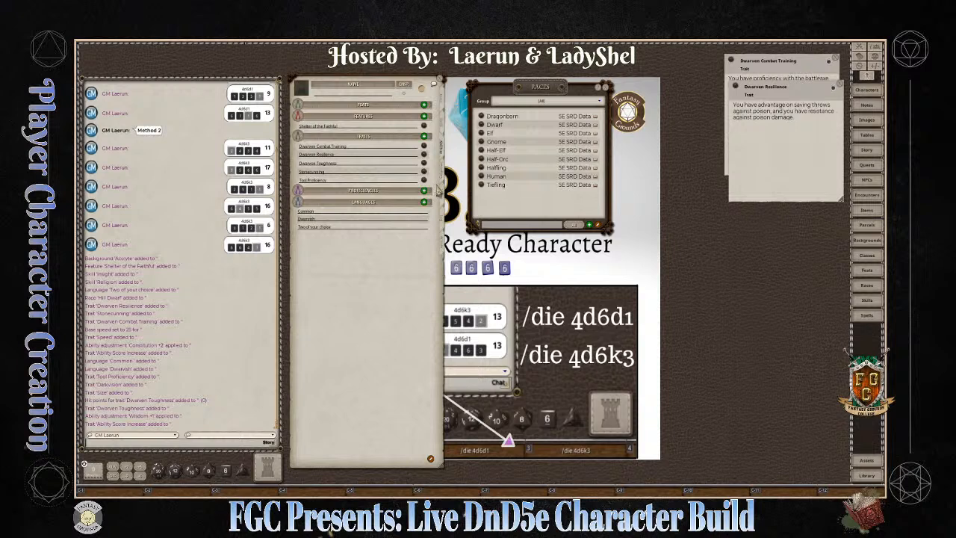
left_click(423, 164)
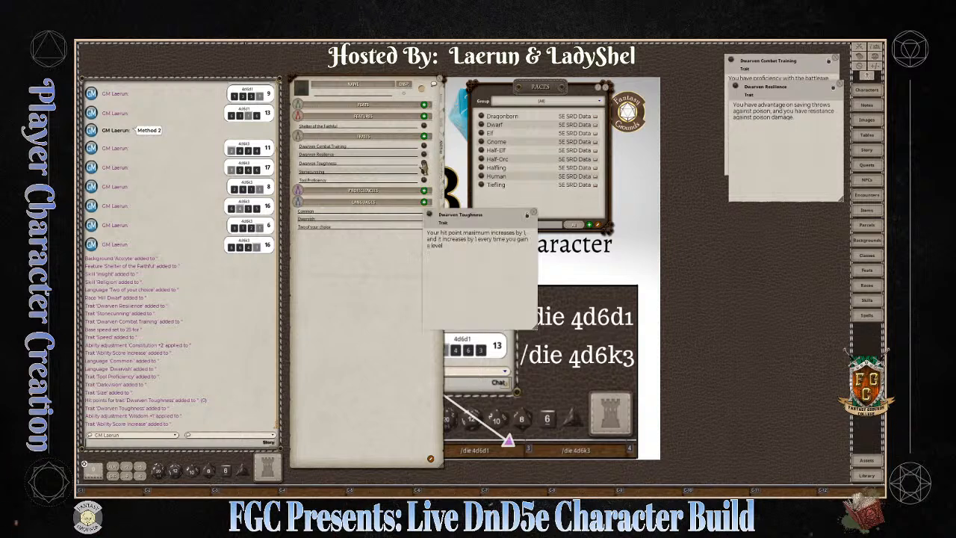
left_click_drag(482, 224, 774, 149)
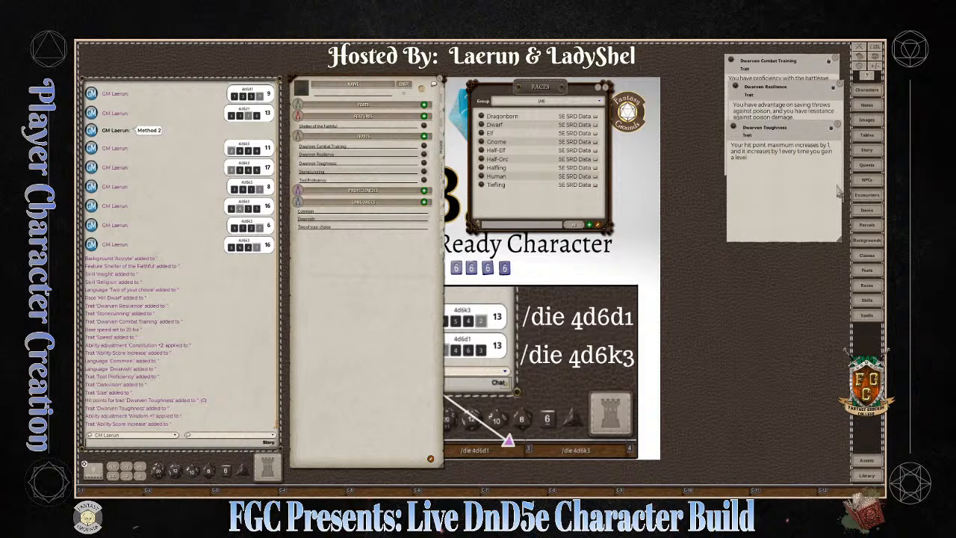
Step: Read the Stonecunning trait, add it to the stacked descriptions, and check the character's skills before returning to the traits
left_click(425, 173)
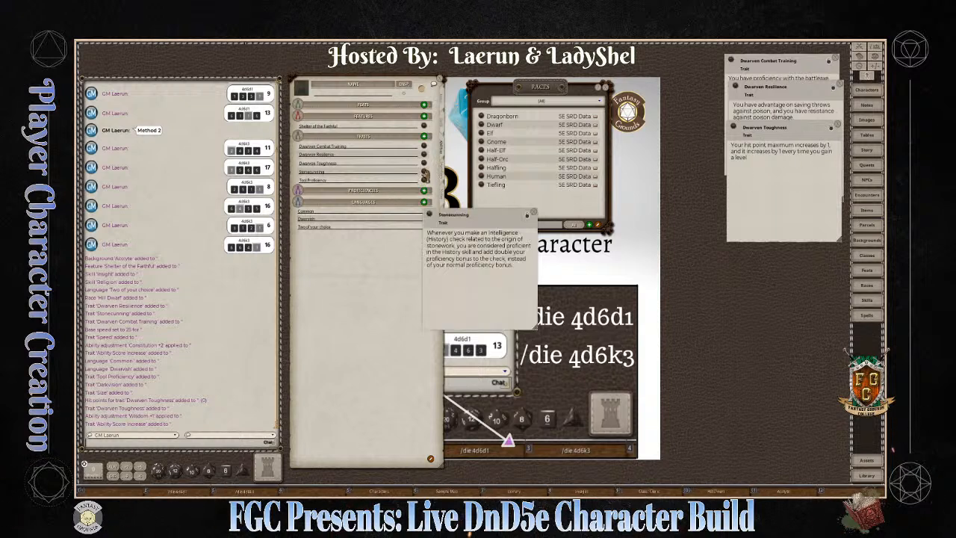
left_click_drag(475, 222, 784, 178)
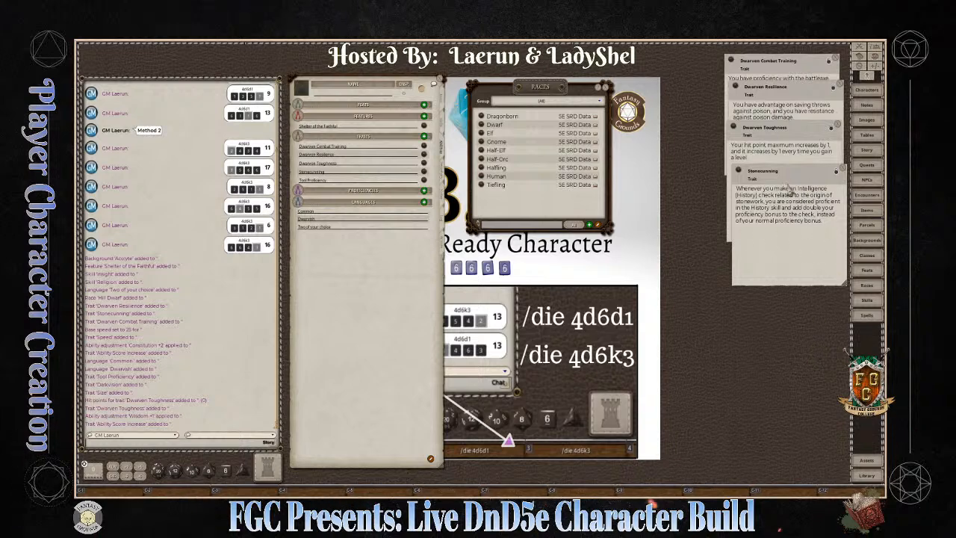
left_click_drag(801, 176, 790, 171)
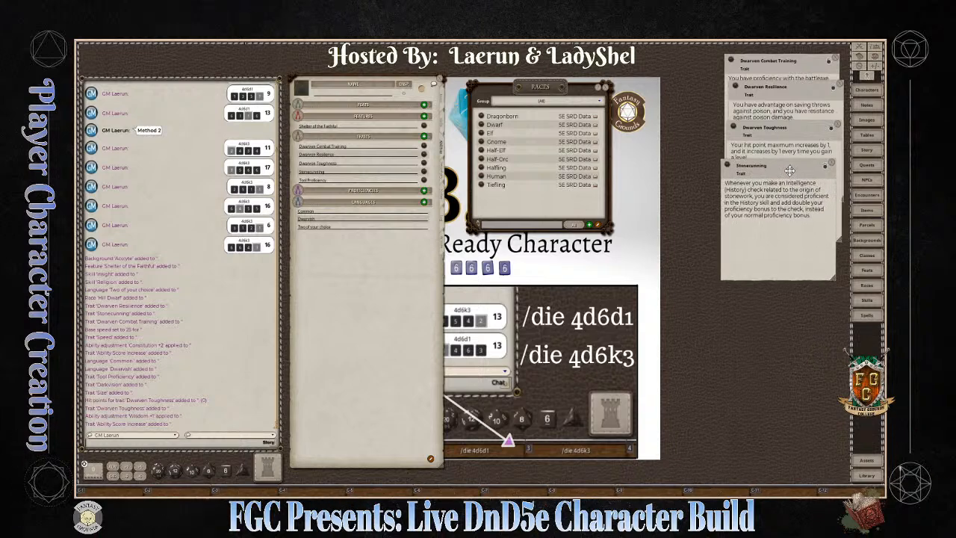
left_click(443, 129)
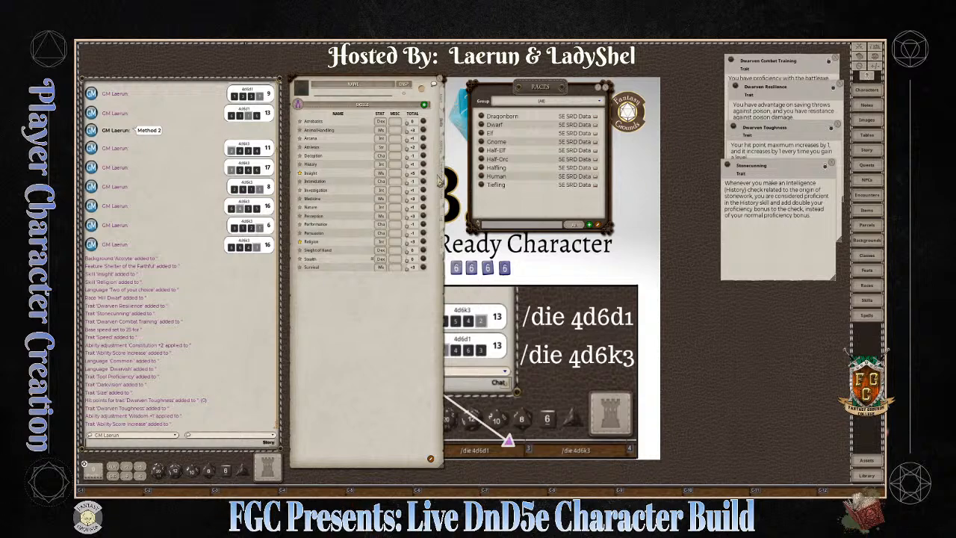
left_click(442, 171)
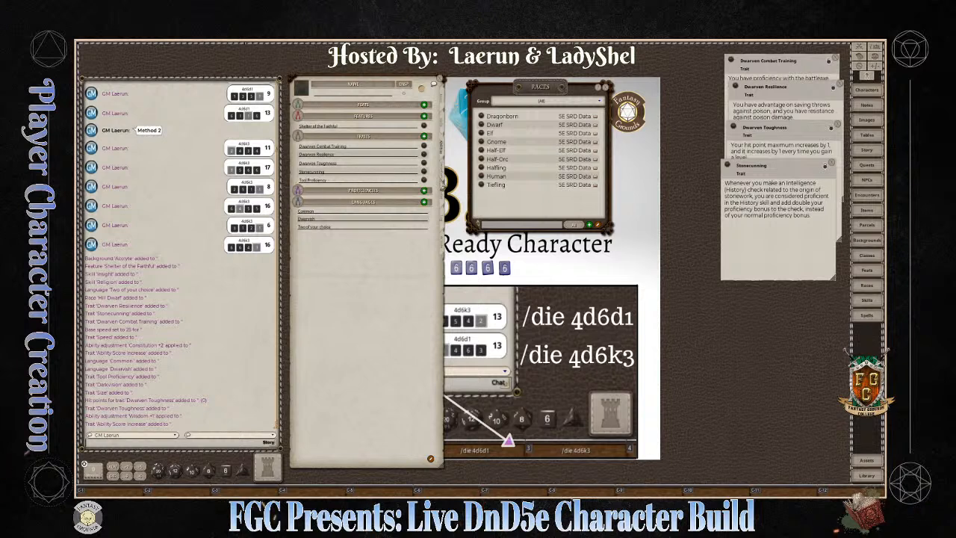
Step: Open the Tool Proficiency trait to read its options and append "(Smith Tools)" to the trait's name
left_click(424, 181)
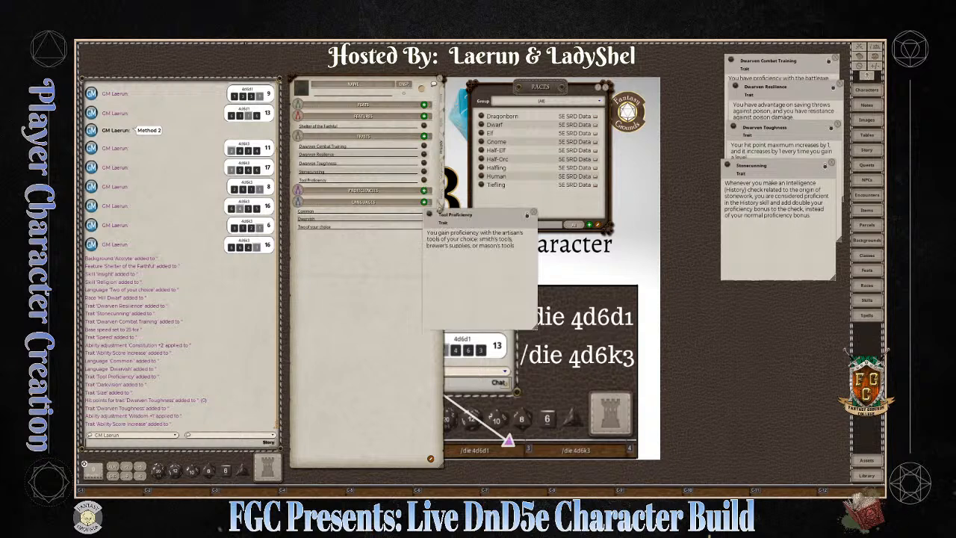
left_click_drag(528, 250, 554, 192)
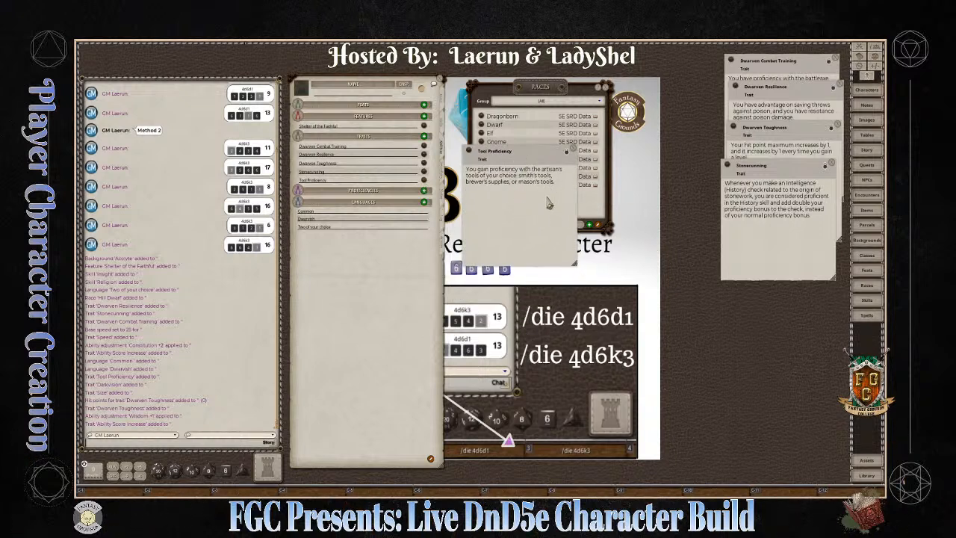
left_click(348, 181)
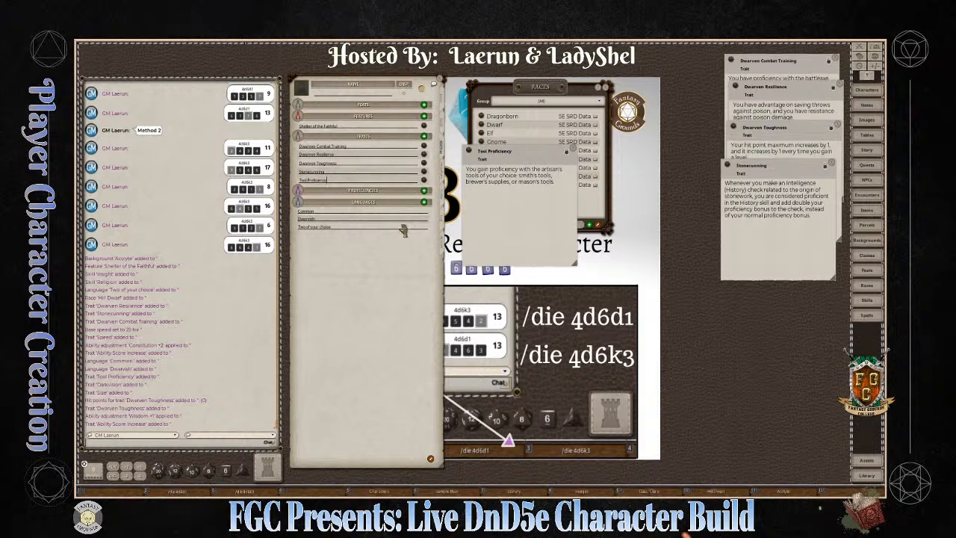
type("(Smith Tools)")
key("ctrl")
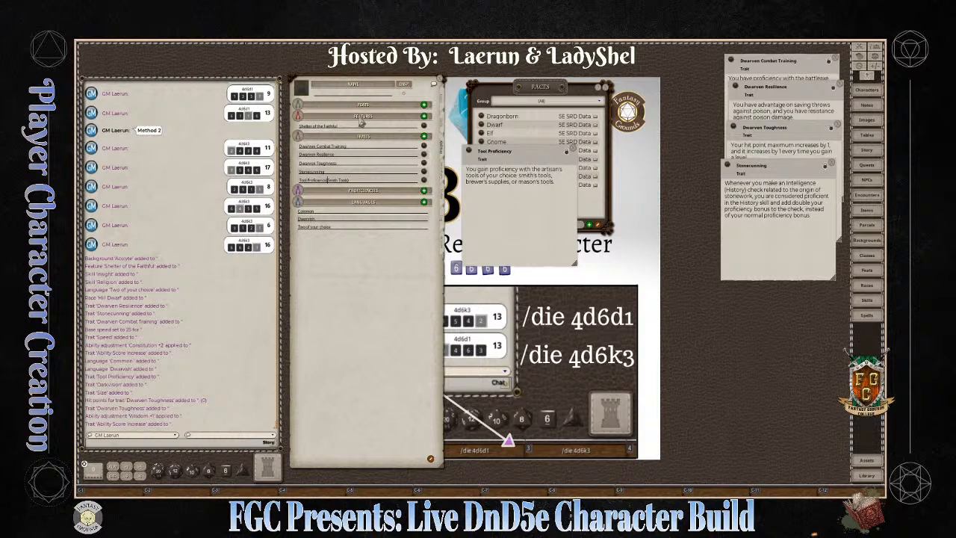
key("ctrl")
Step: Close the Tool Proficiency description and the Races list
left_click_drag(513, 163, 353, 283)
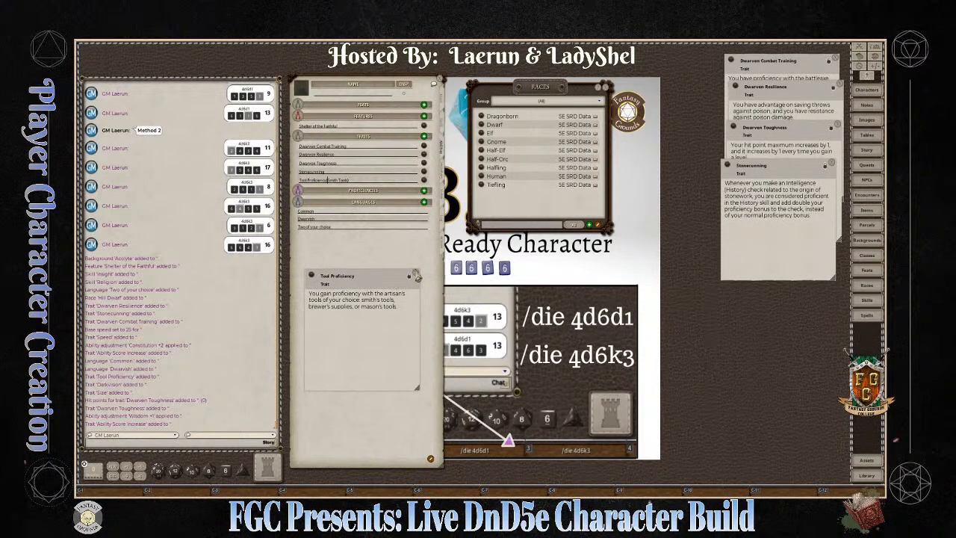
left_click(416, 272)
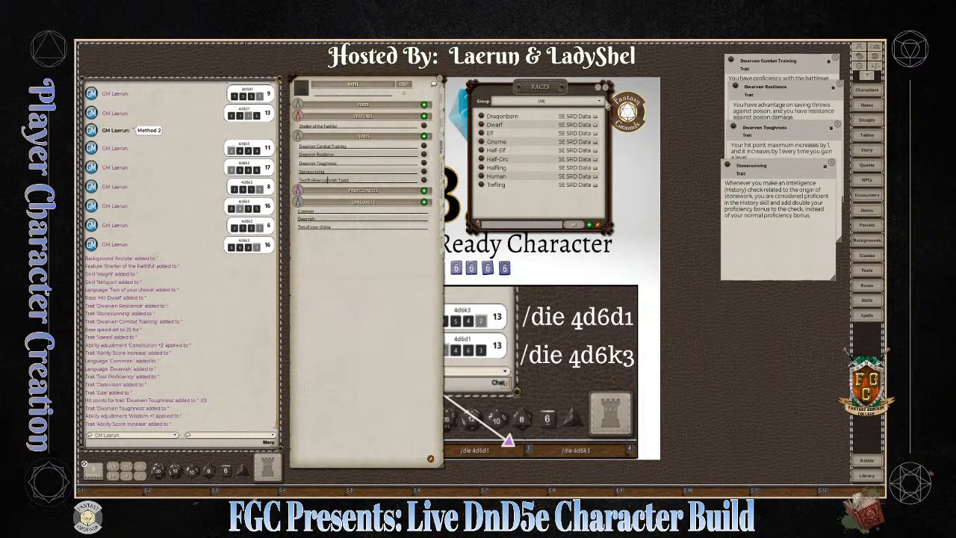
left_click(606, 87)
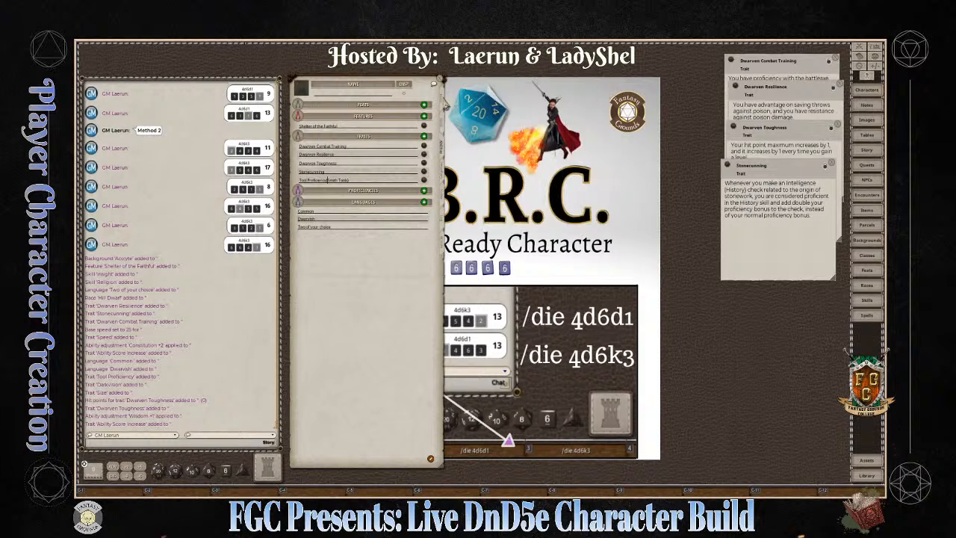
Step: Open the Class & Level window from the character's main page and place it beside the sheet
left_click(446, 100)
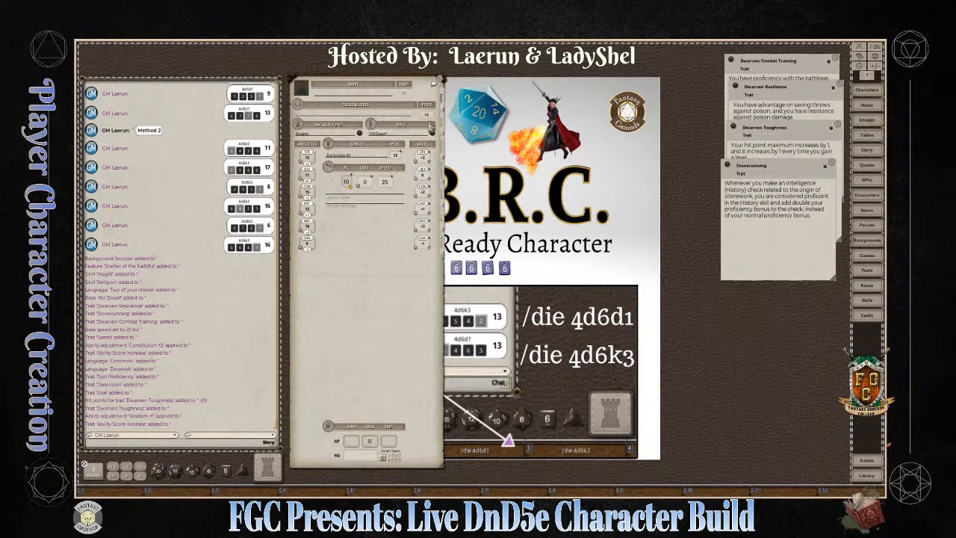
left_click(417, 117)
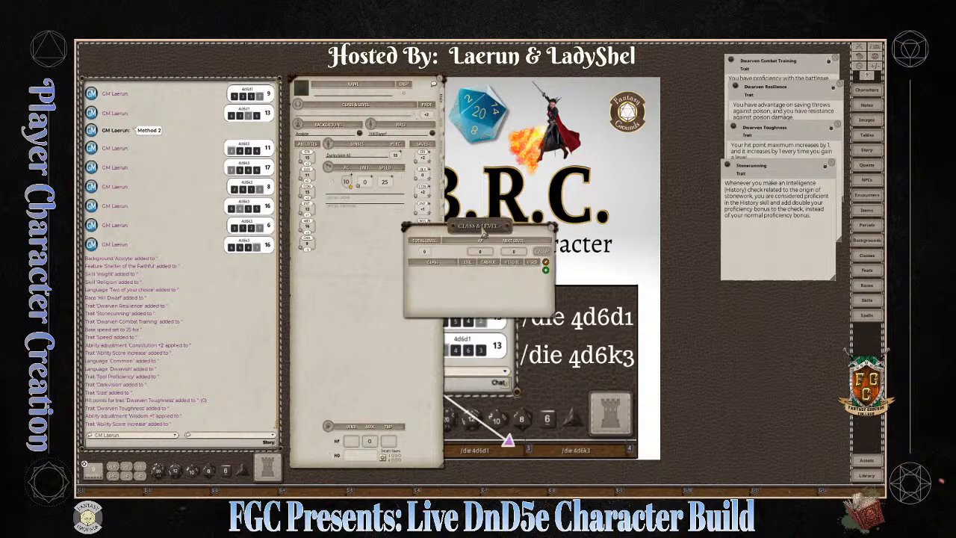
left_click_drag(479, 234, 520, 85)
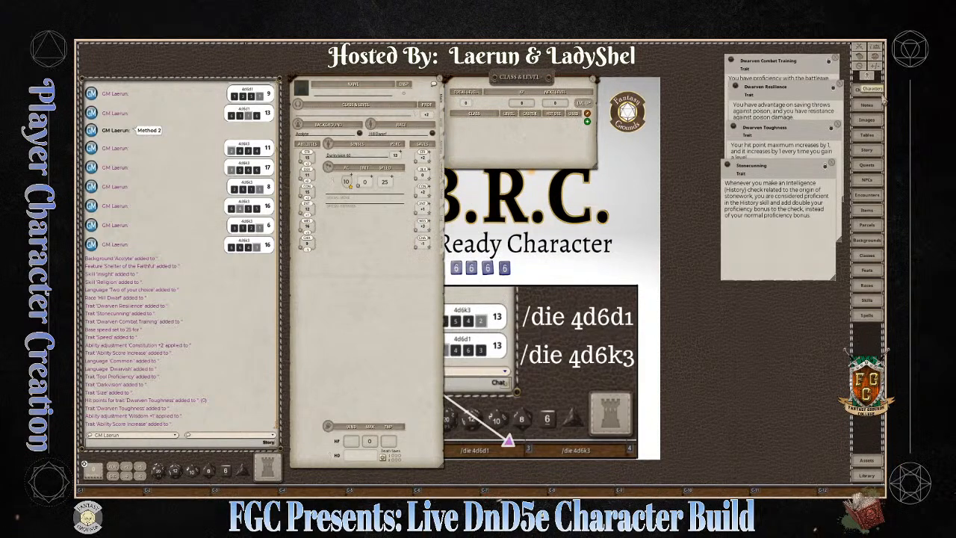
Step: Open the Classes list and place it next to the Class & Level window
left_click(868, 259)
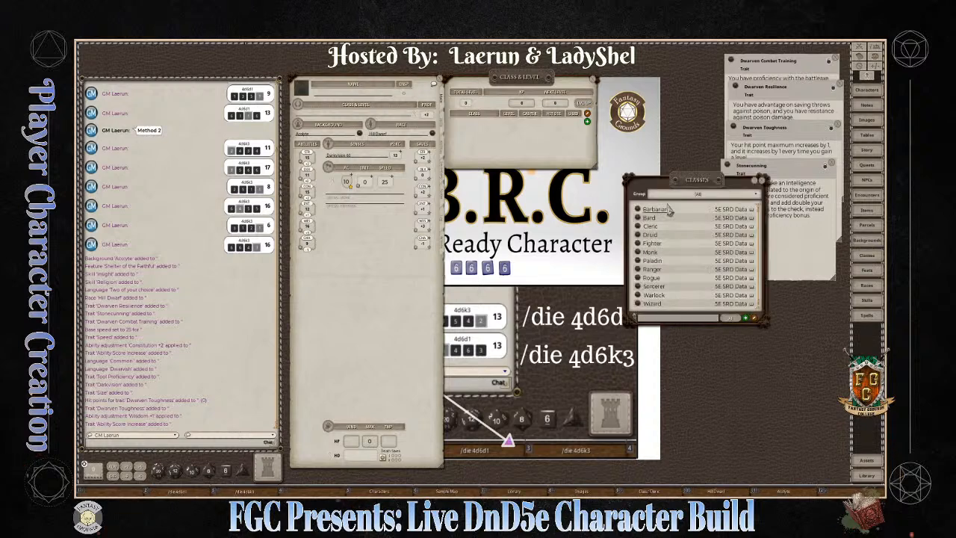
left_click_drag(673, 198, 506, 212)
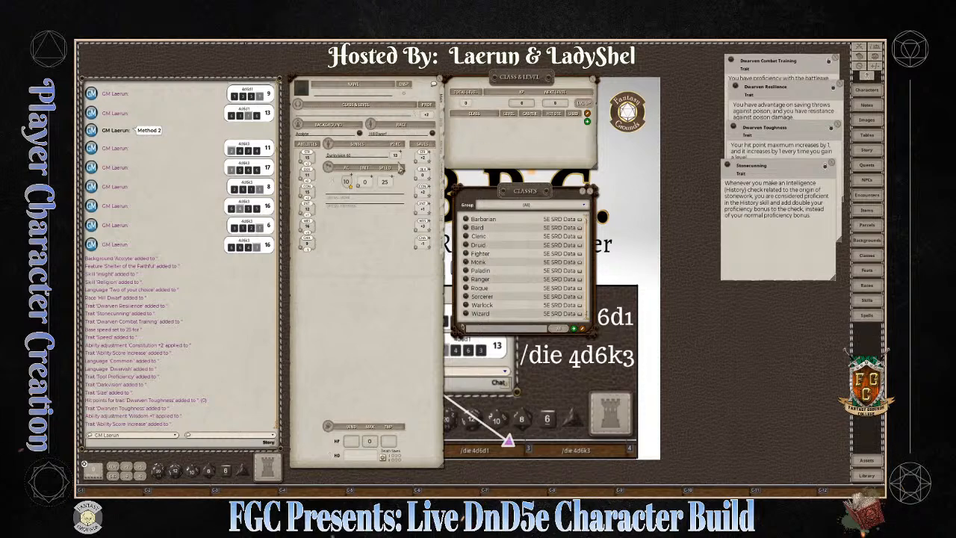
left_click_drag(516, 196, 496, 202)
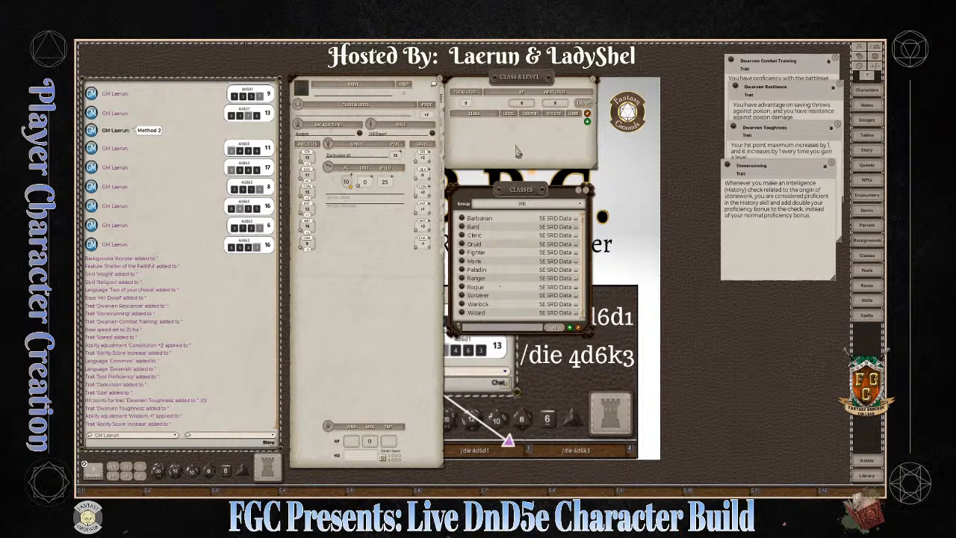
left_click_drag(526, 191, 694, 83)
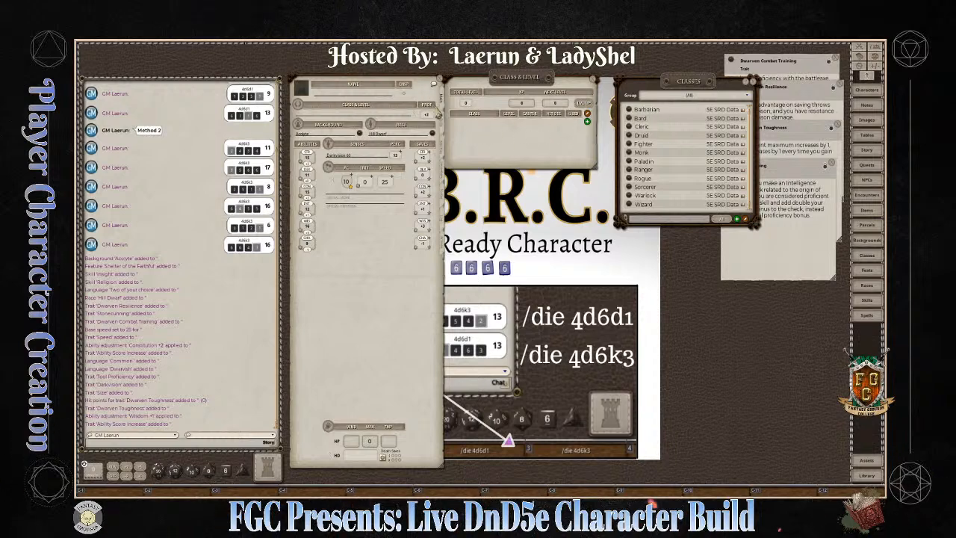
Step: Review the character's skills and main page, leaving the skills shown beside the Class & Level window
left_click(443, 128)
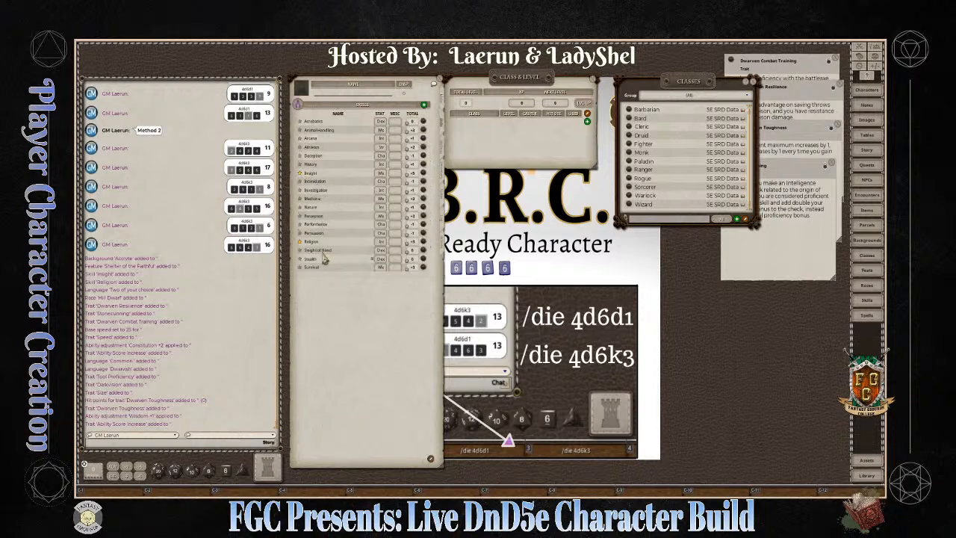
left_click(442, 103)
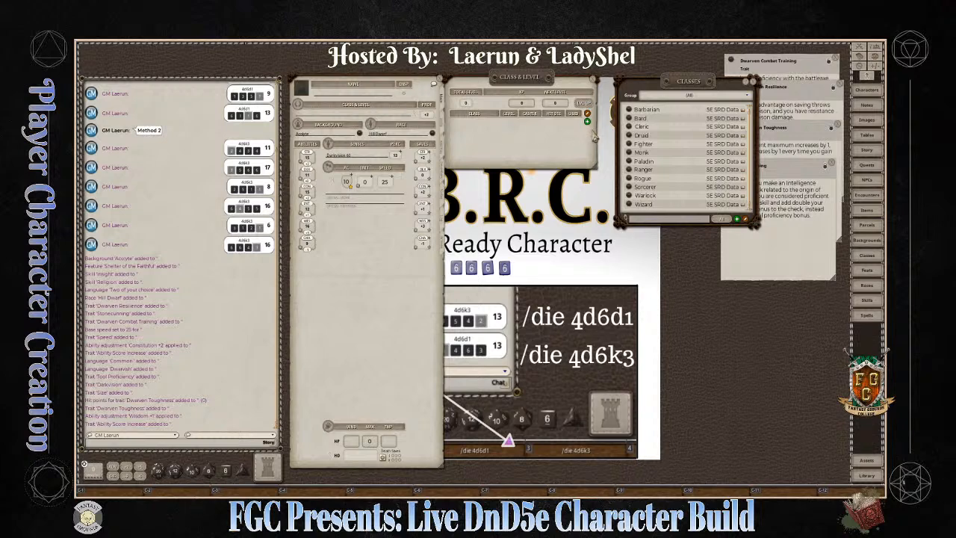
left_click(443, 130)
left_click_drag(531, 136, 536, 134)
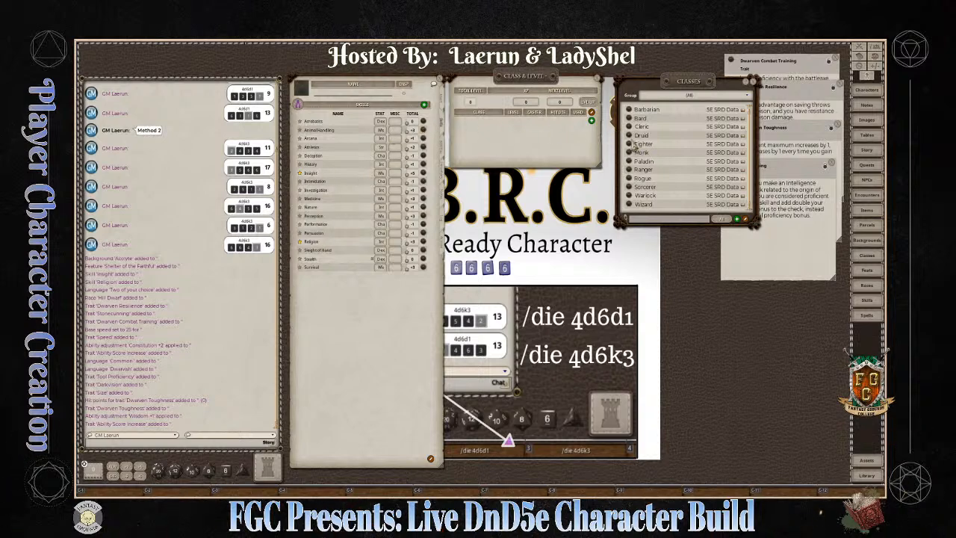
Step: Add the Cleric class to the character and choose History and Medicine as its skill proficiencies
left_click_drag(629, 127, 507, 147)
key("ctrl")
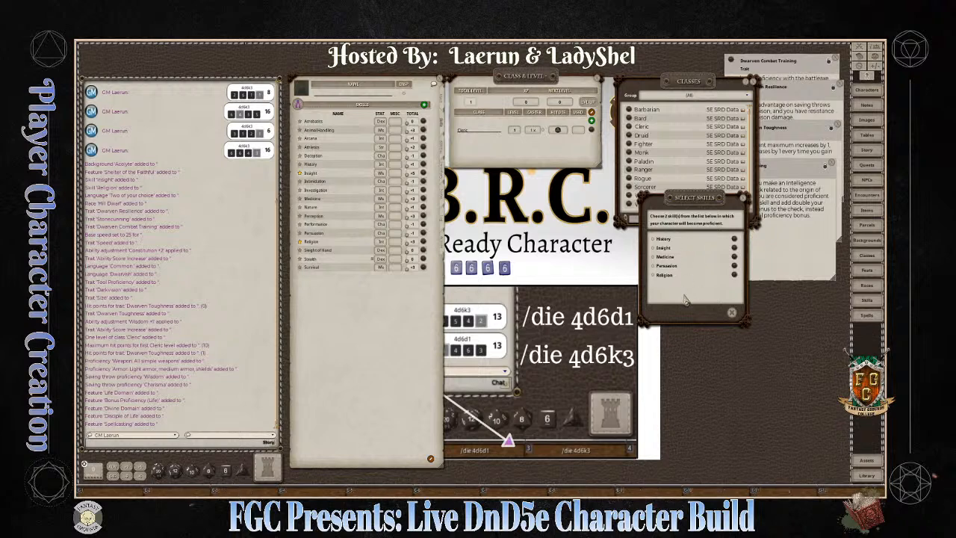
left_click_drag(693, 201, 518, 192)
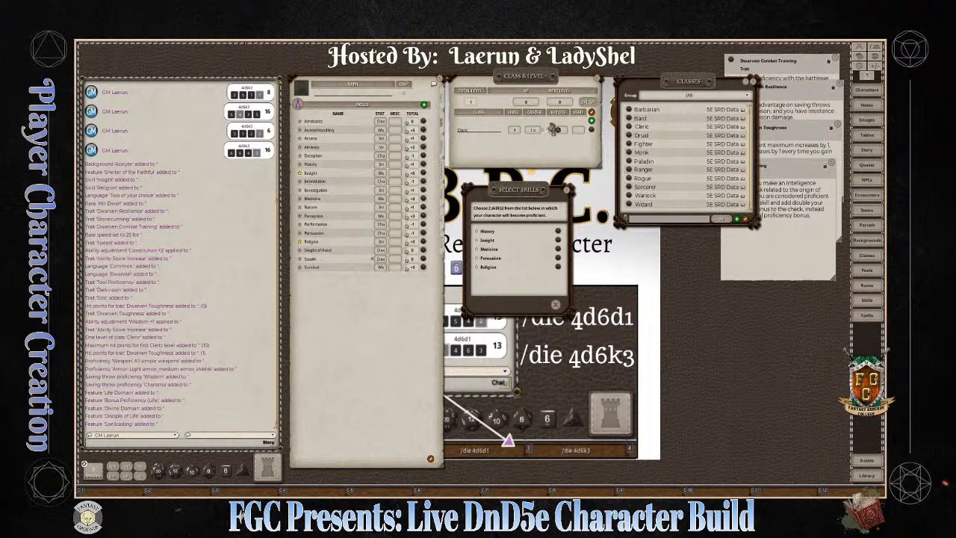
left_click_drag(533, 200, 549, 155)
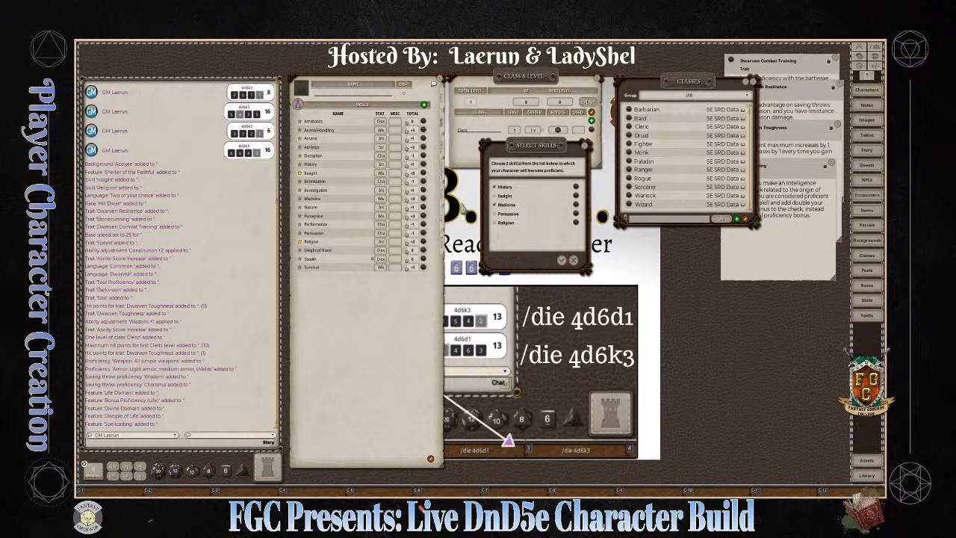
left_click(563, 259)
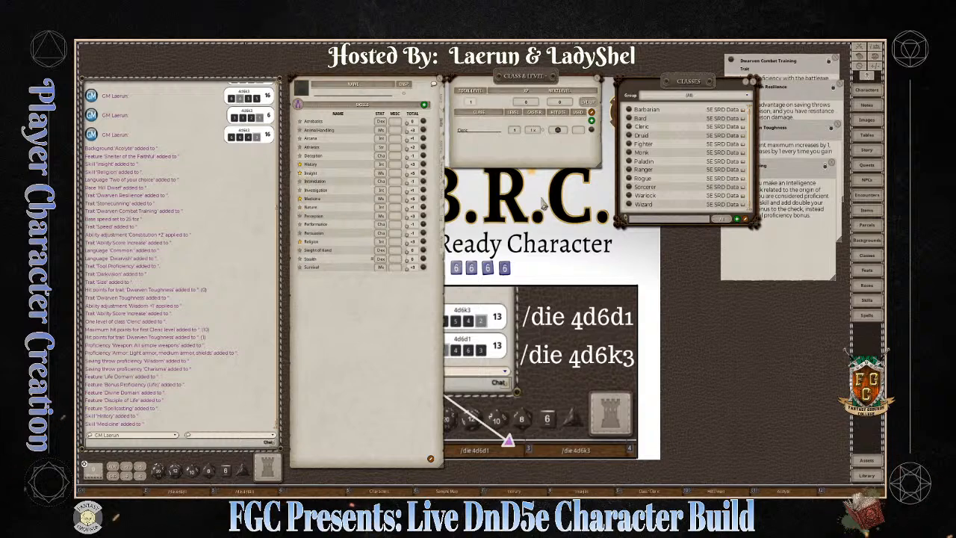
Step: Review the character's main, skills, abilities, inventory and remaining sheet pages after adding the class, ending on the main page
left_click(446, 110)
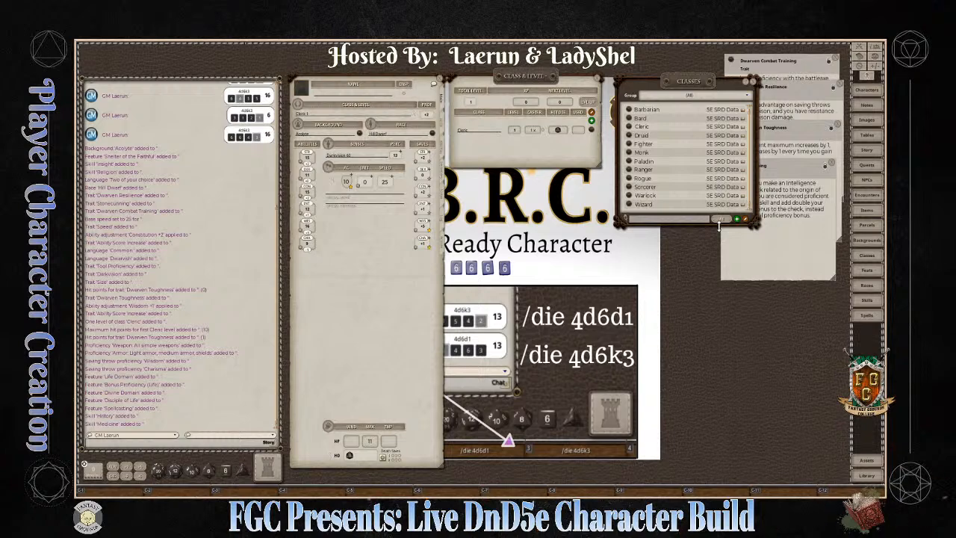
key("ctrl")
left_click(447, 134)
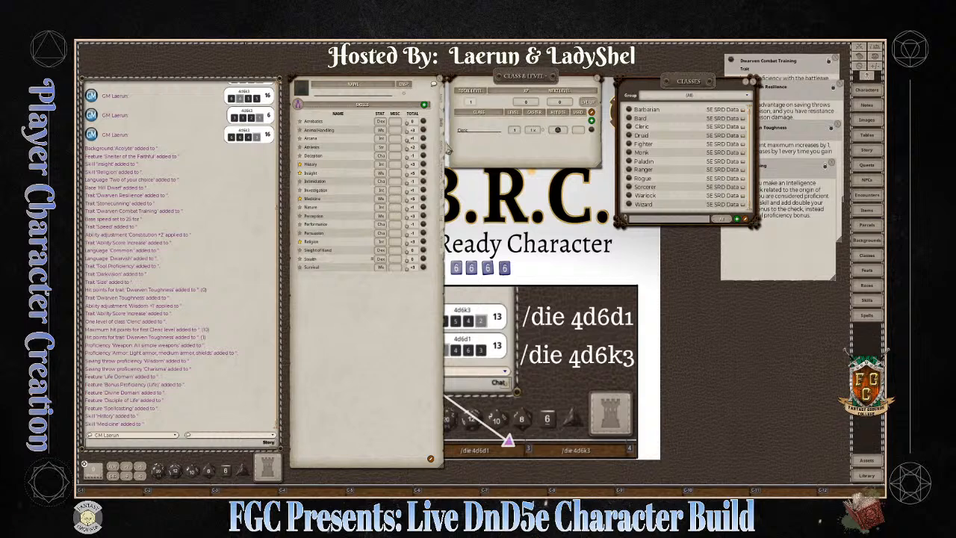
left_click(446, 148)
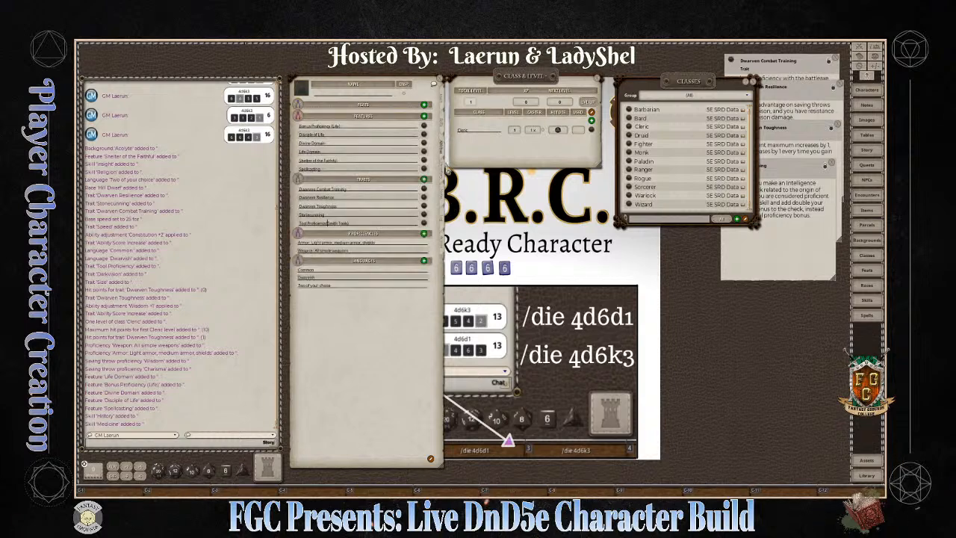
left_click(445, 176)
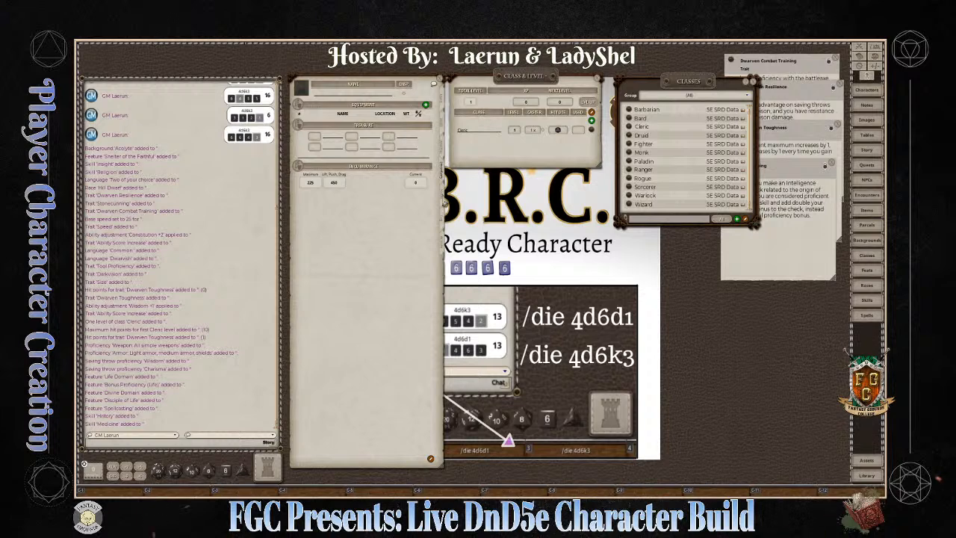
left_click(445, 202)
left_click(445, 227)
left_click(445, 253)
left_click(446, 126)
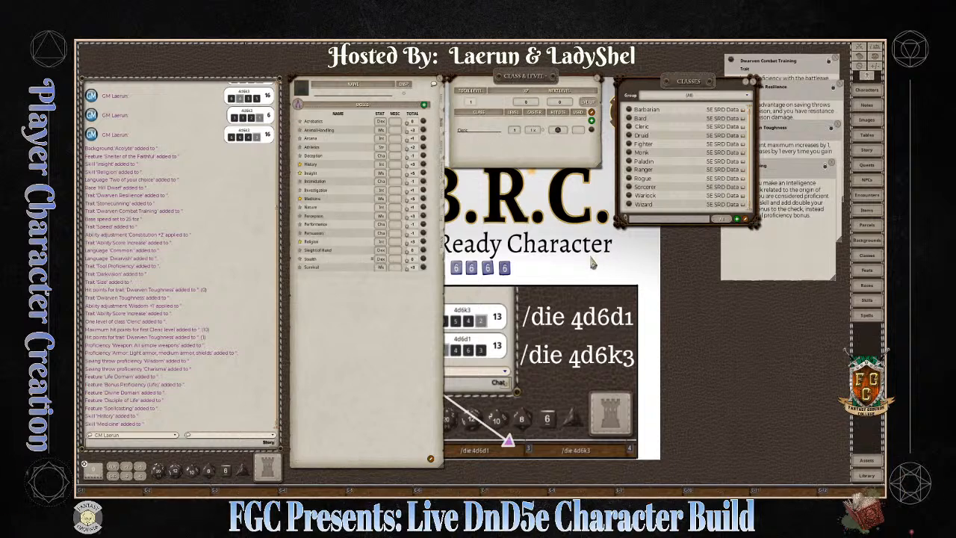
key("ctrl")
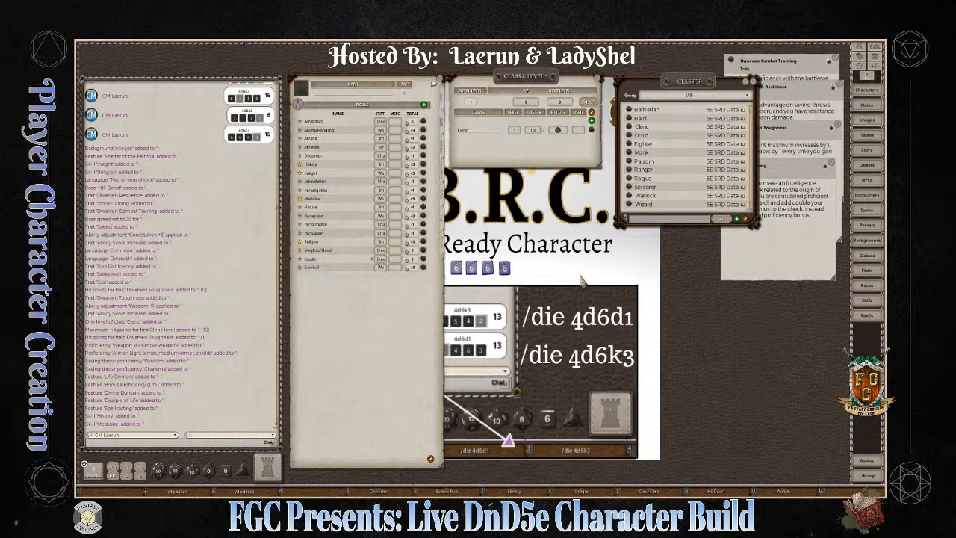
key("ctrl")
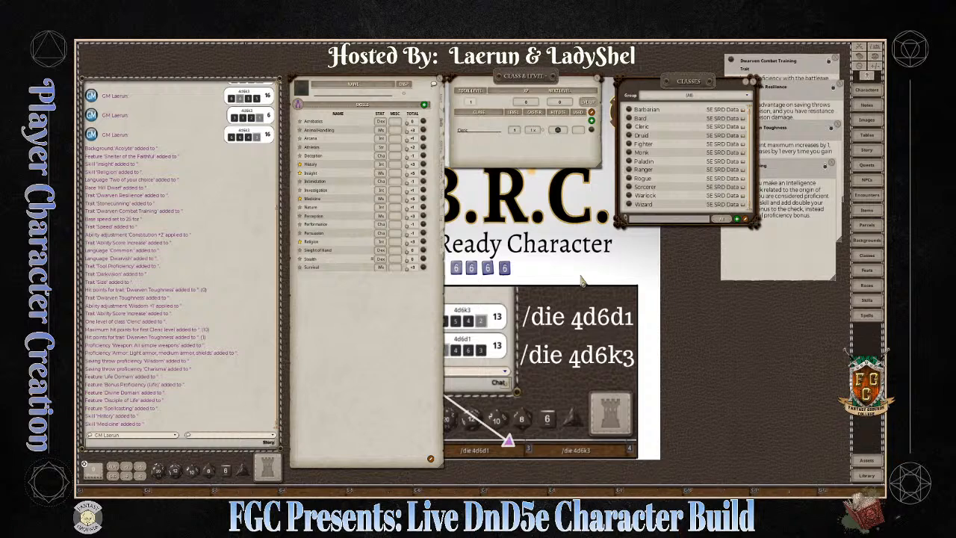
left_click(444, 102)
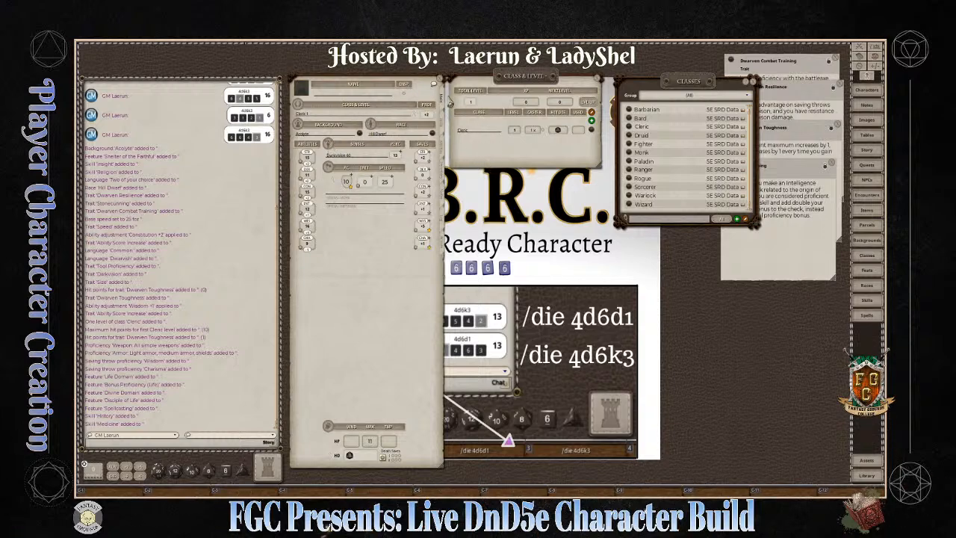
key("ctrl")
Step: Close the Classes list, then open and enlarge the Cleric class description to examine its features and spell slot tables, and close it
left_click(755, 83)
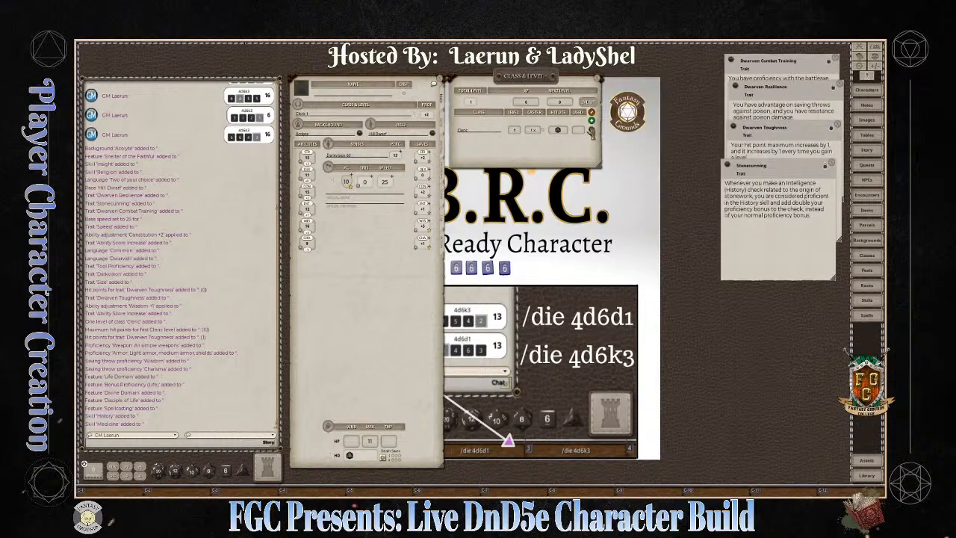
left_click(590, 133)
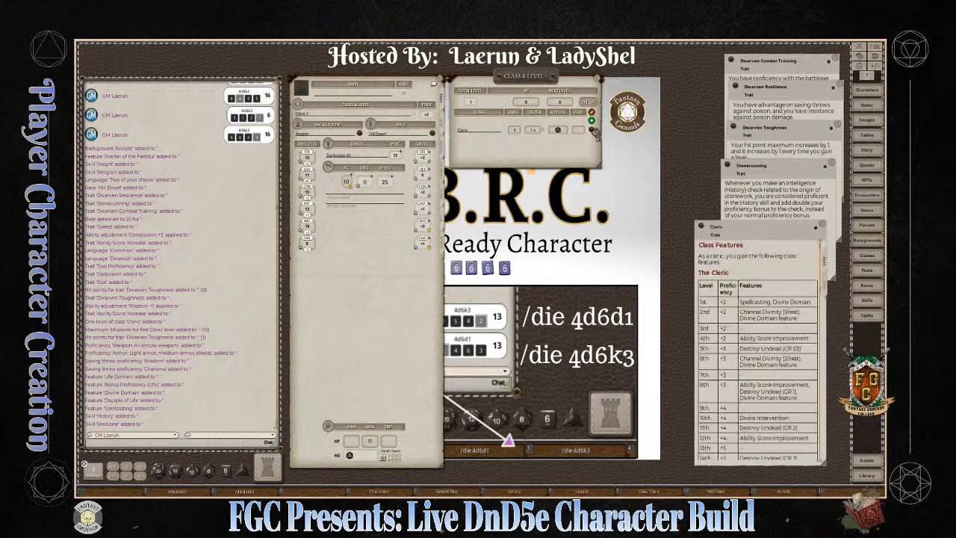
left_click_drag(765, 241, 717, 72)
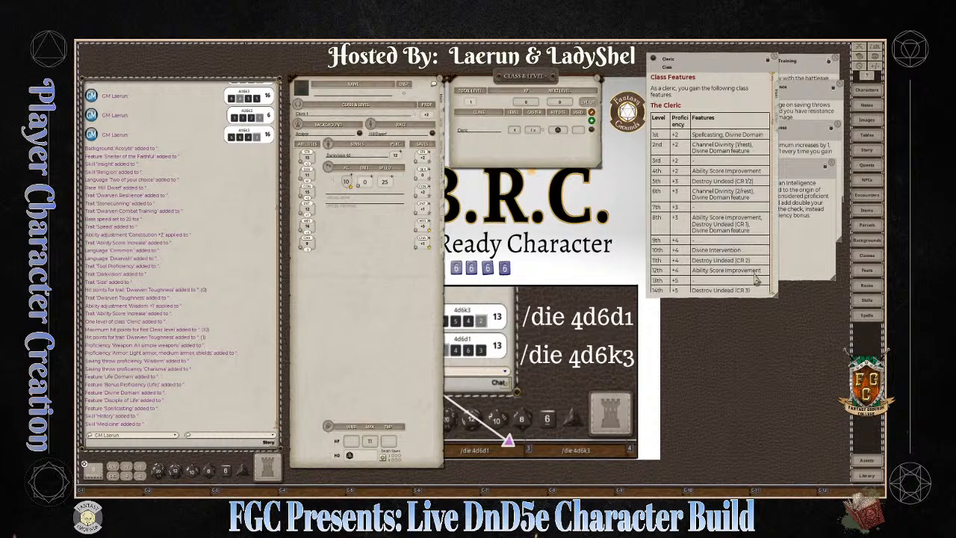
left_click_drag(803, 327, 850, 424)
scroll(764, 336, "down", 5)
scroll(763, 351, "up", 5)
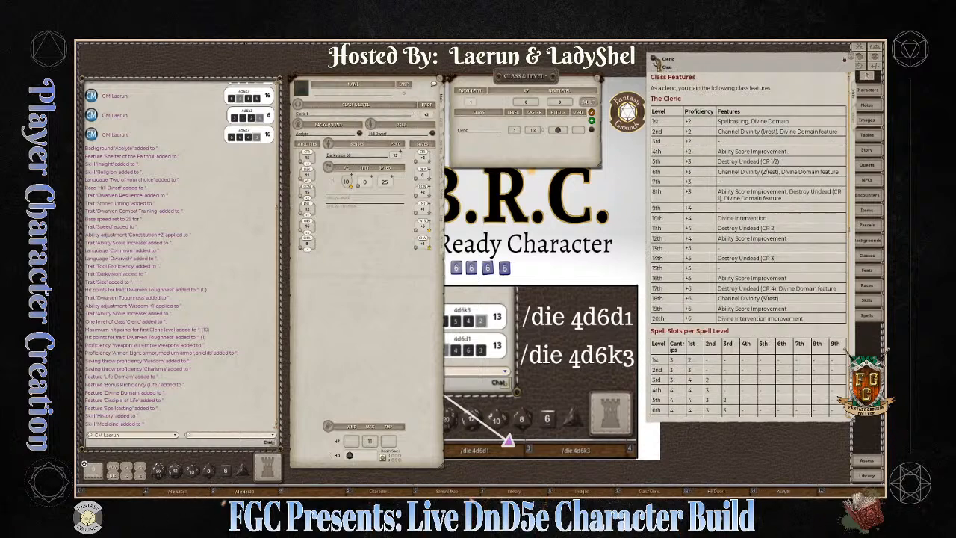
key("ctrl")
left_click(845, 58)
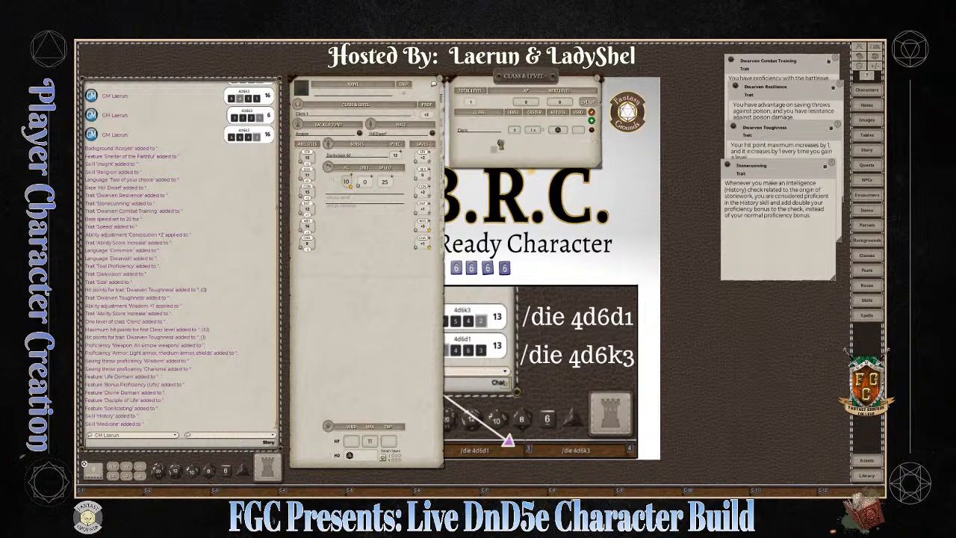
Step: Raise the character's Cleric class to level 2 in the Class & Level window
left_click_drag(540, 152, 514, 154)
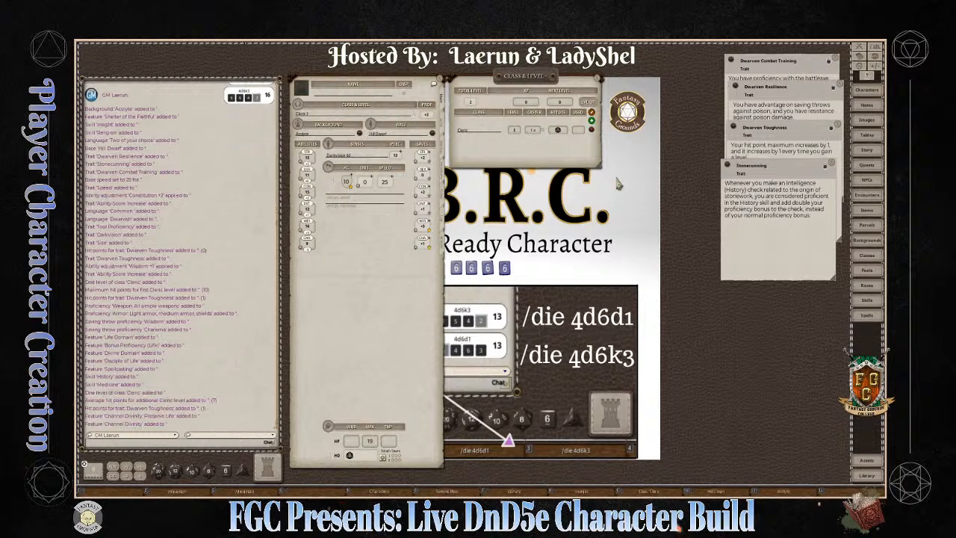
key("ctrl")
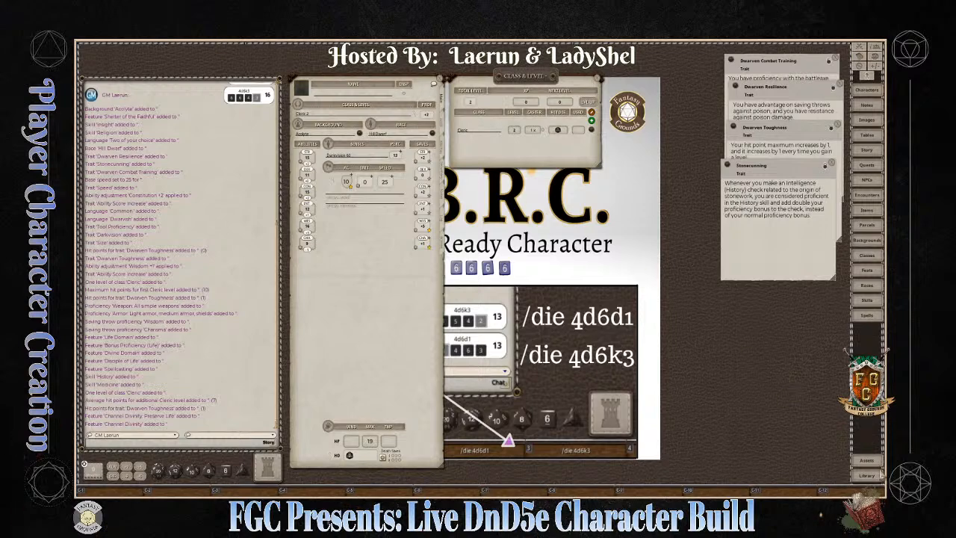
Step: Look through the loaded modules in the Library and the characters in Character Selection, closing each window after viewing
left_click(865, 475)
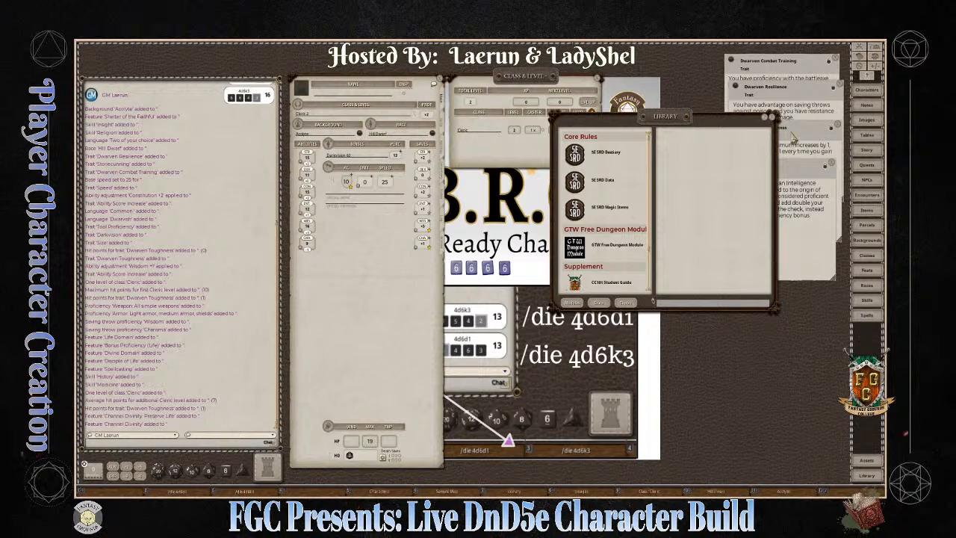
left_click(772, 119)
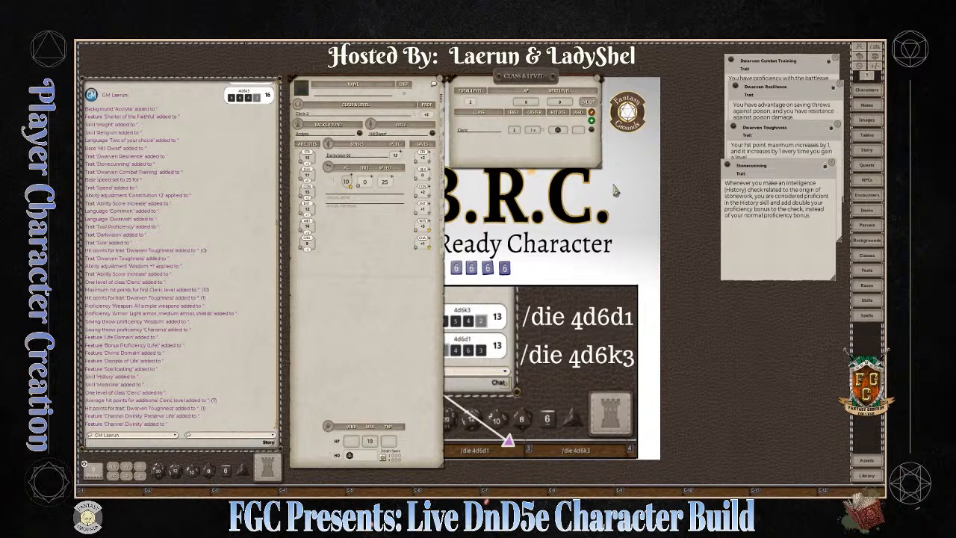
left_click(868, 90)
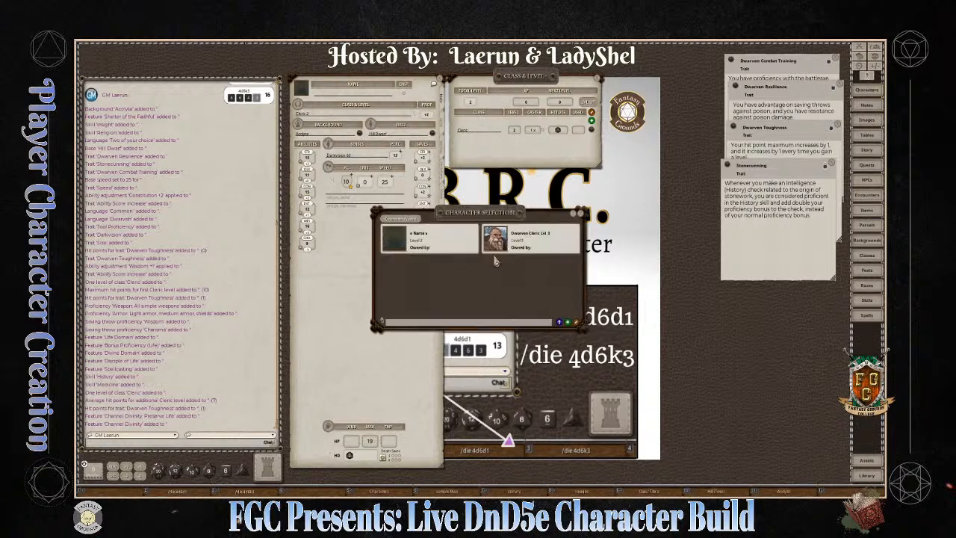
left_click(581, 213)
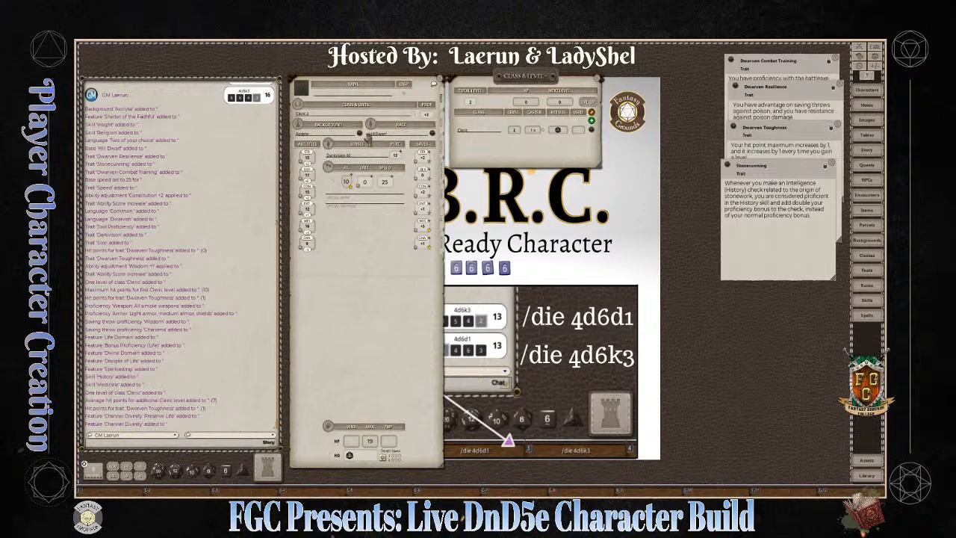
Step: Check the new Cleric features on the abilities page, then raise Cleric to level 3 and return to the main page
mouse_move(524, 77)
left_mouse_down()
mouse_move(552, 86)
mouse_move(526, 85)
left_mouse_up()
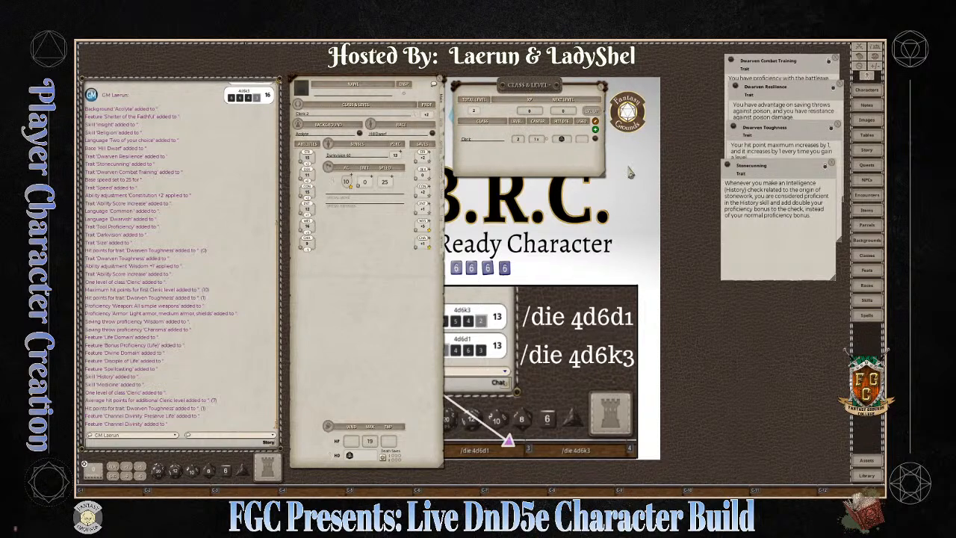
left_click(443, 129)
left_click(444, 153)
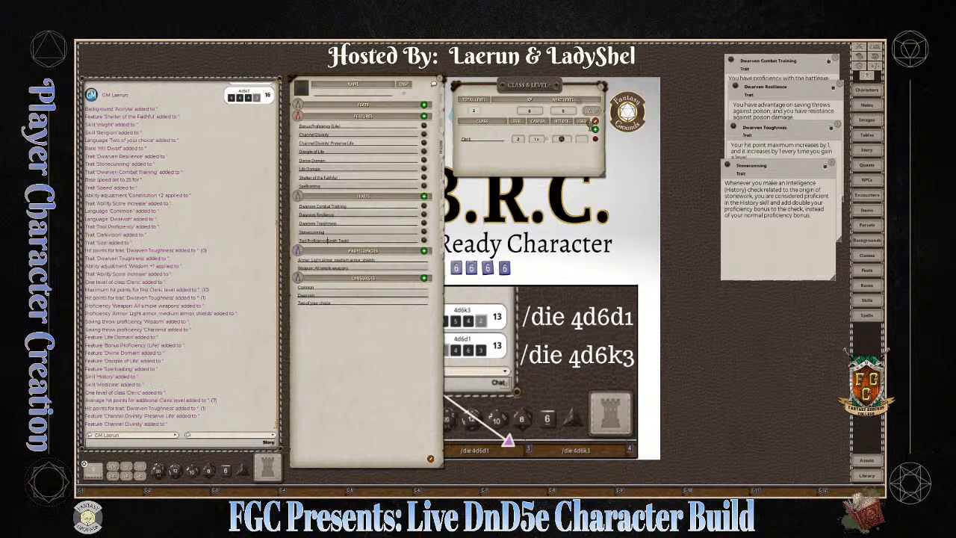
left_click_drag(520, 160, 526, 169)
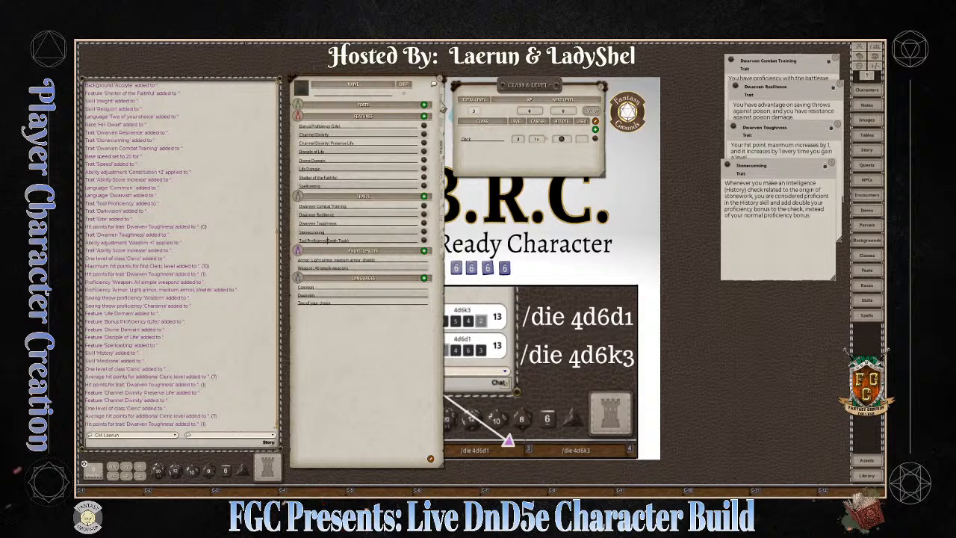
left_click(441, 109)
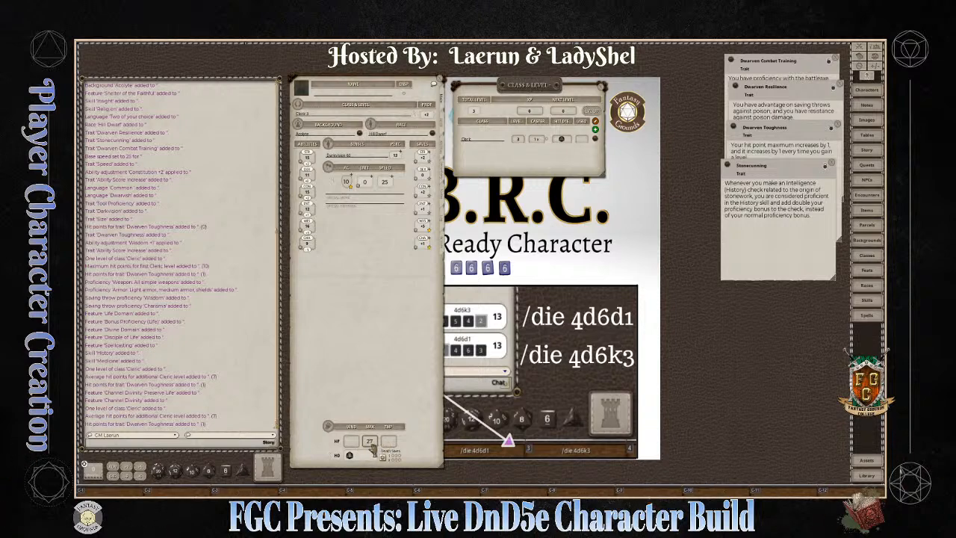
Step: Close the Dwarven Toughness description and move the Stonecunning description up beneath Dwarven Resilience
left_click(781, 156)
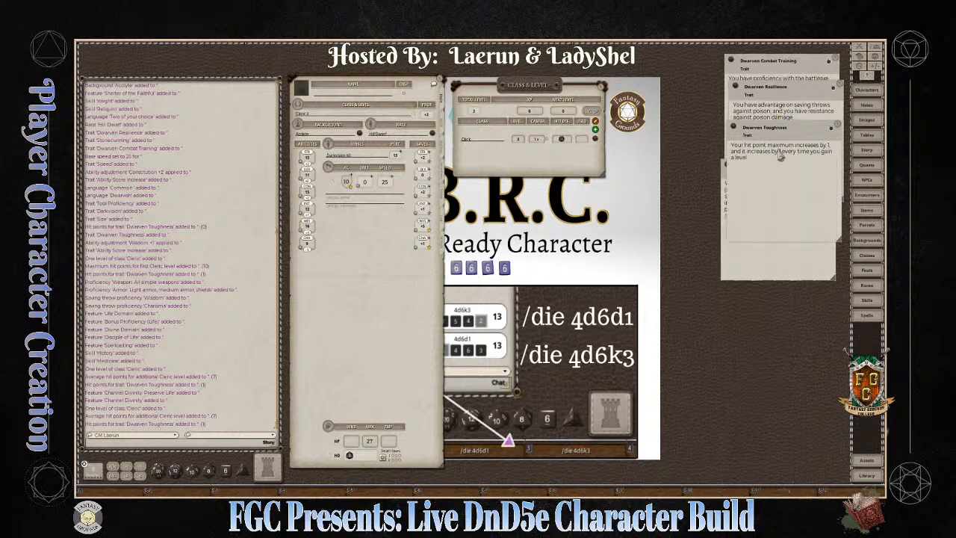
left_click(838, 125)
left_click_drag(777, 172, 783, 124)
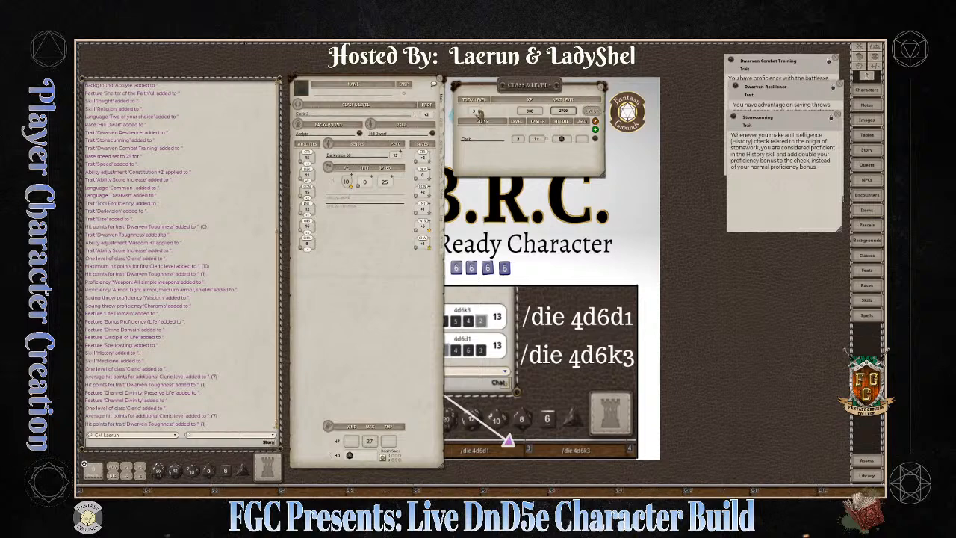
Step: Close the Class & Level window, then open the Combat Calc window from the armor class section and place it beside the trait descriptions
key("ctrl")
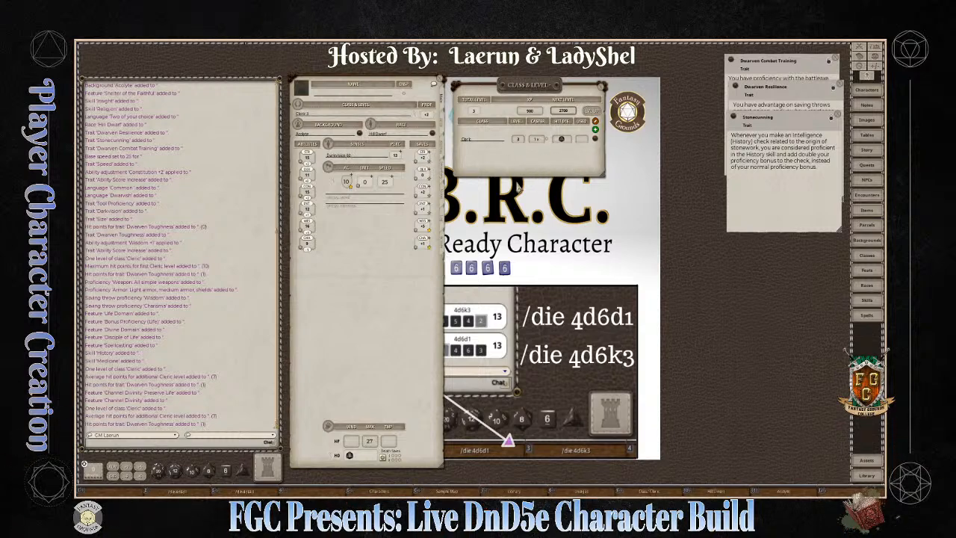
key("ctrl")
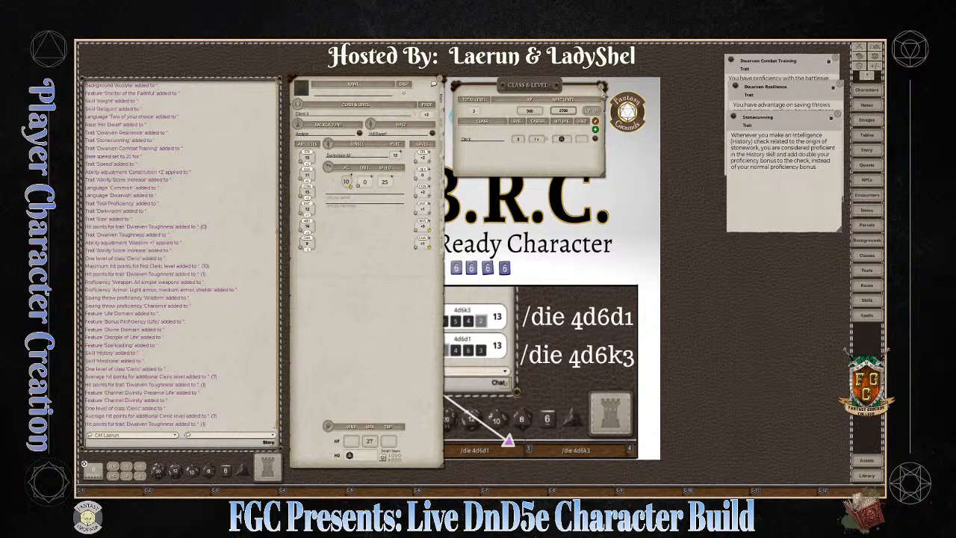
left_click(602, 88)
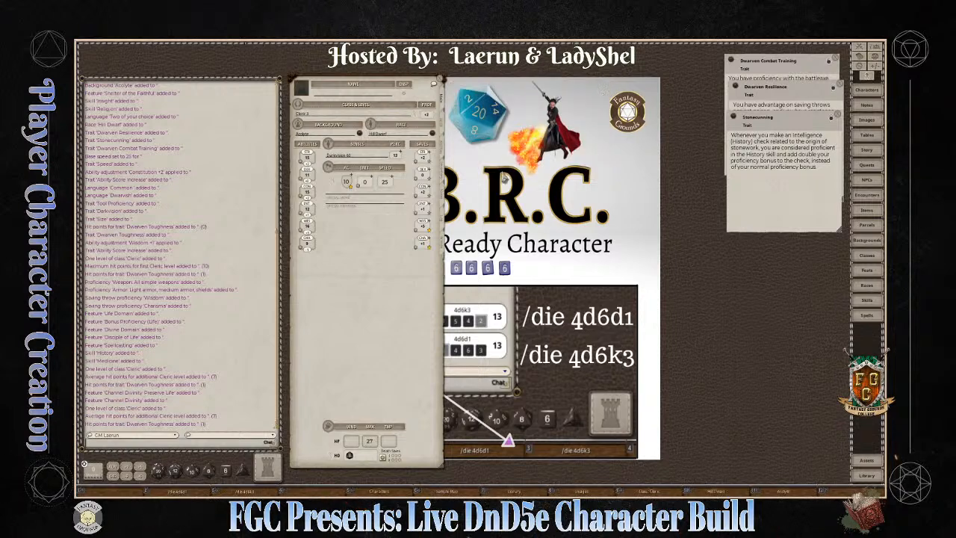
left_click(334, 188)
left_click_drag(493, 247, 551, 85)
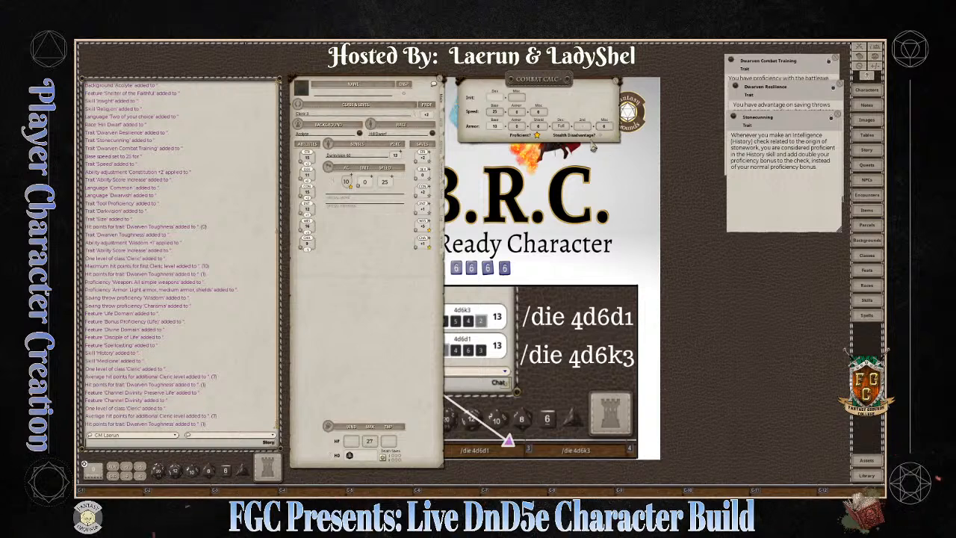
left_click_drag(532, 98, 627, 73)
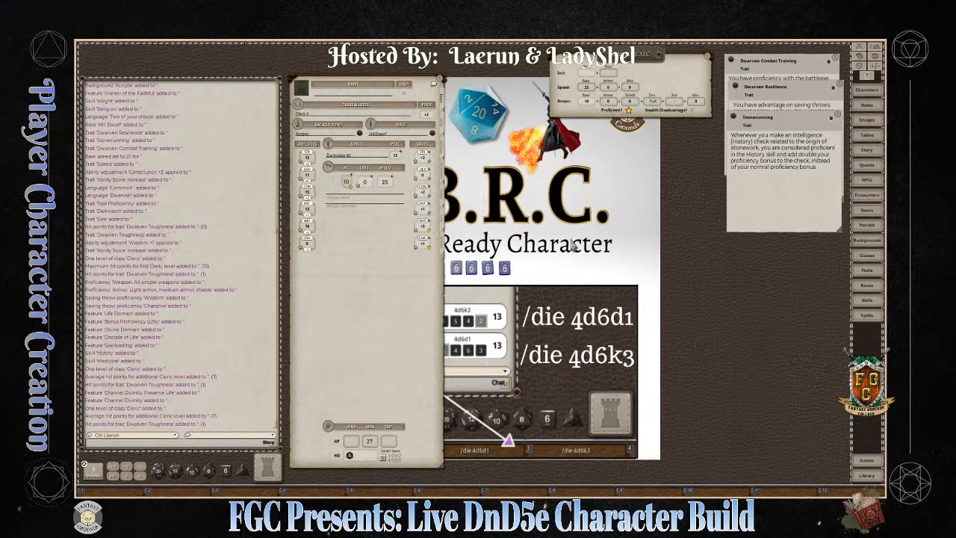
Step: Reopen the Class & Level window from the character's main page
key("ctrl")
double_click(415, 118)
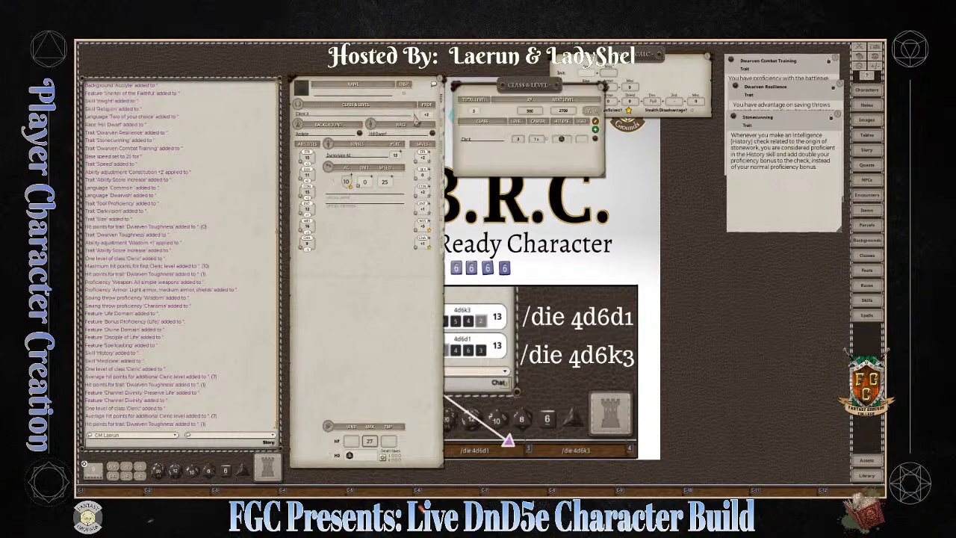
Step: Close the Class & Level window and move the Combat Calc window next to the character sheet
left_click(605, 86)
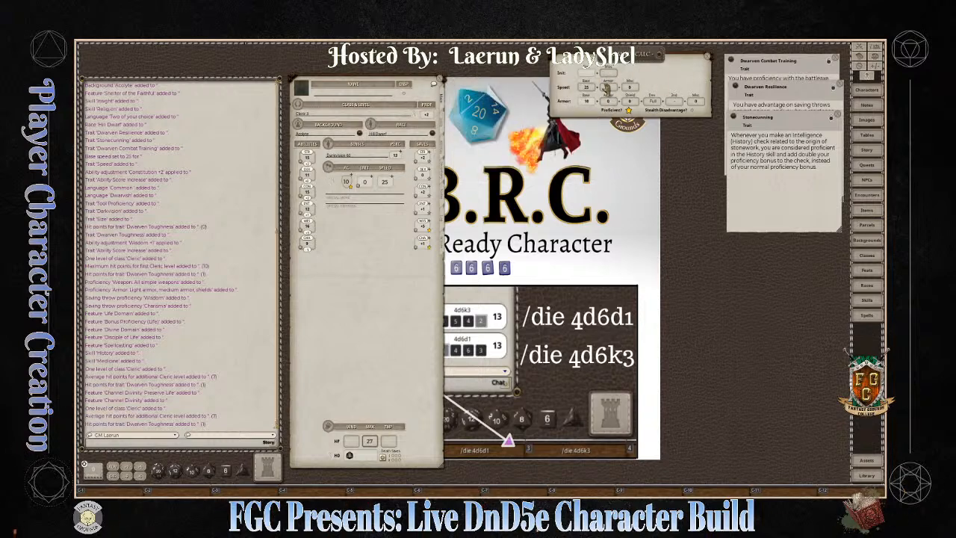
left_click_drag(644, 59, 584, 82)
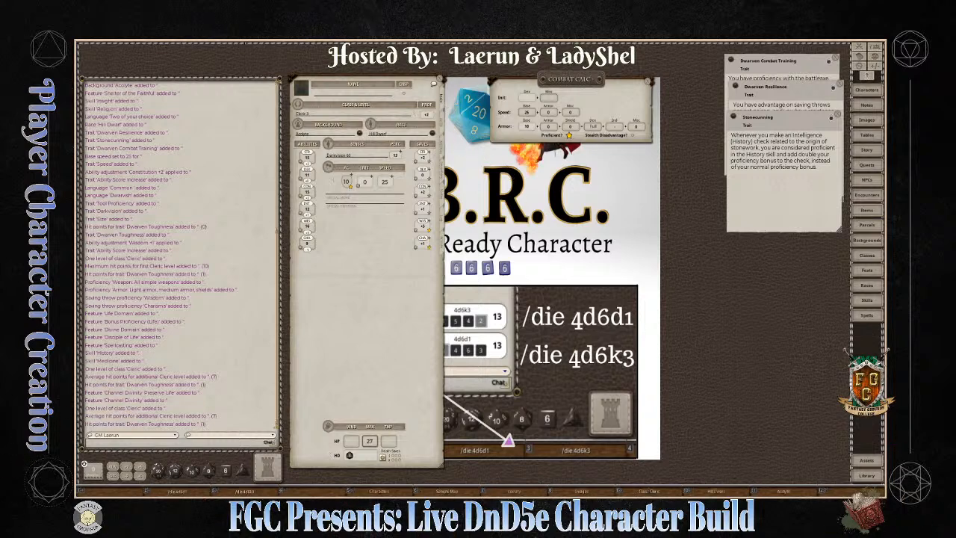
key("ctrl")
key("ctrl")
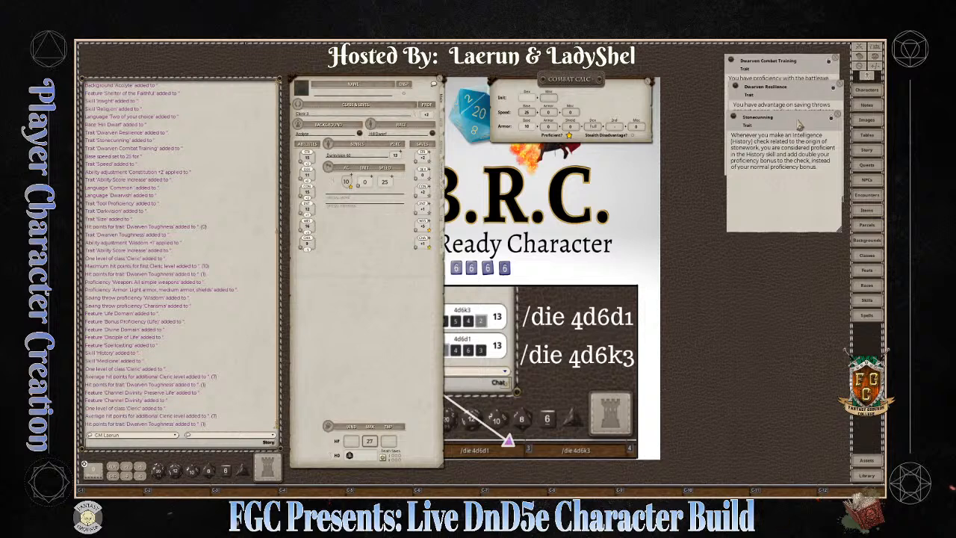
key("ctrl")
Step: Browse the characters available for import from other campaigns through the character selection window, and close the list
left_click(867, 89)
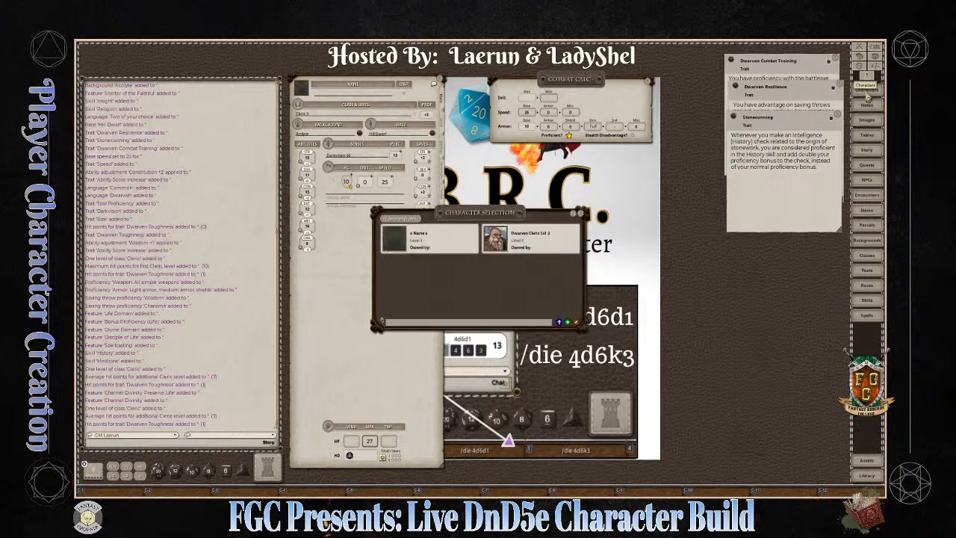
left_click(576, 322)
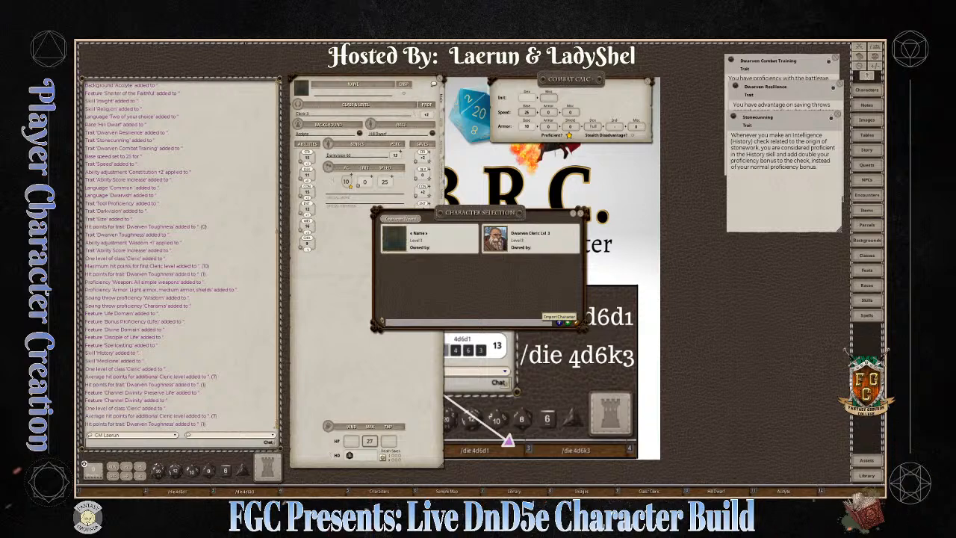
left_click(567, 323)
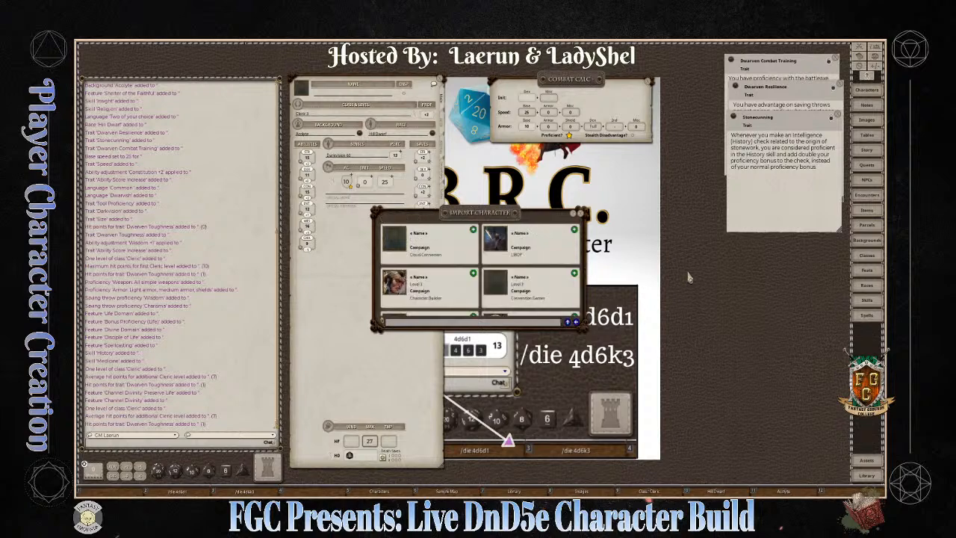
scroll(555, 273, "down", 5)
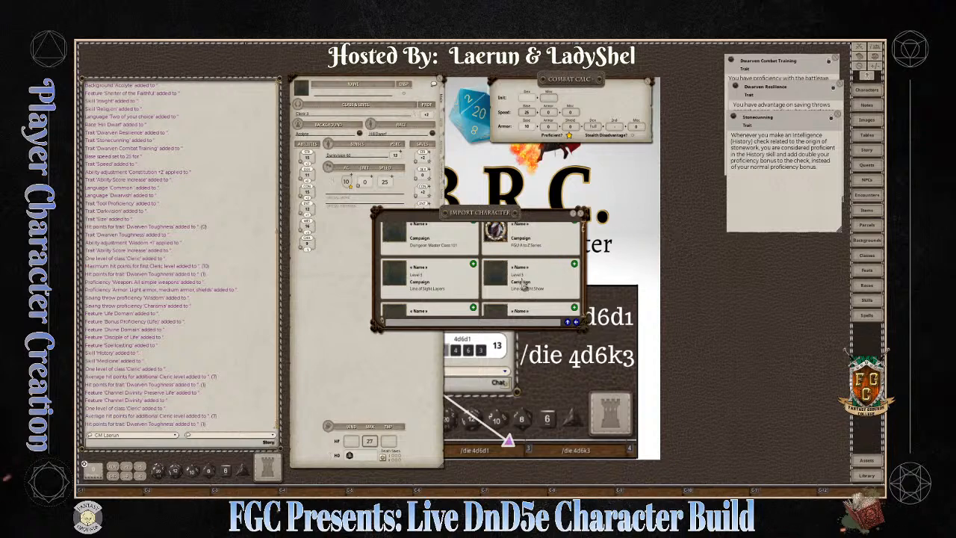
scroll(533, 293, "up", 1)
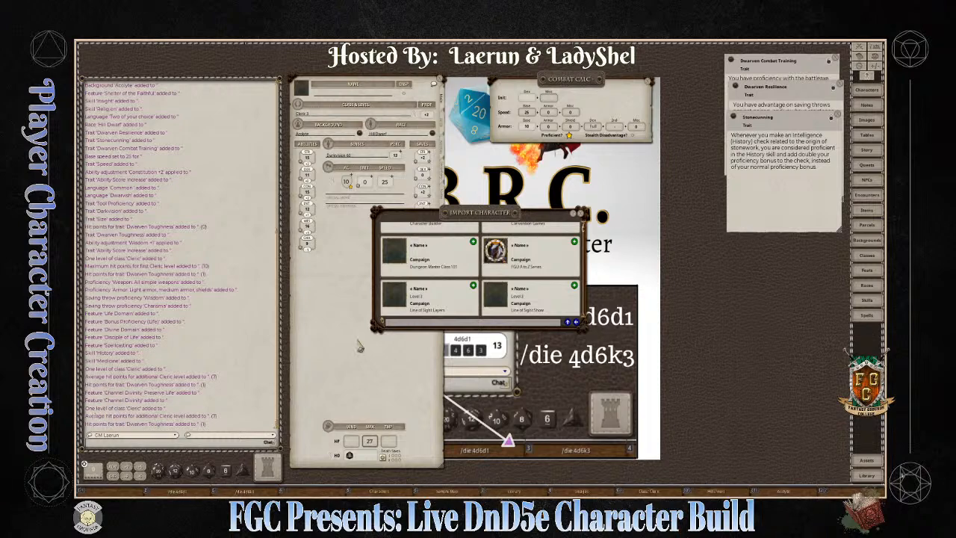
scroll(482, 315, "up", 1)
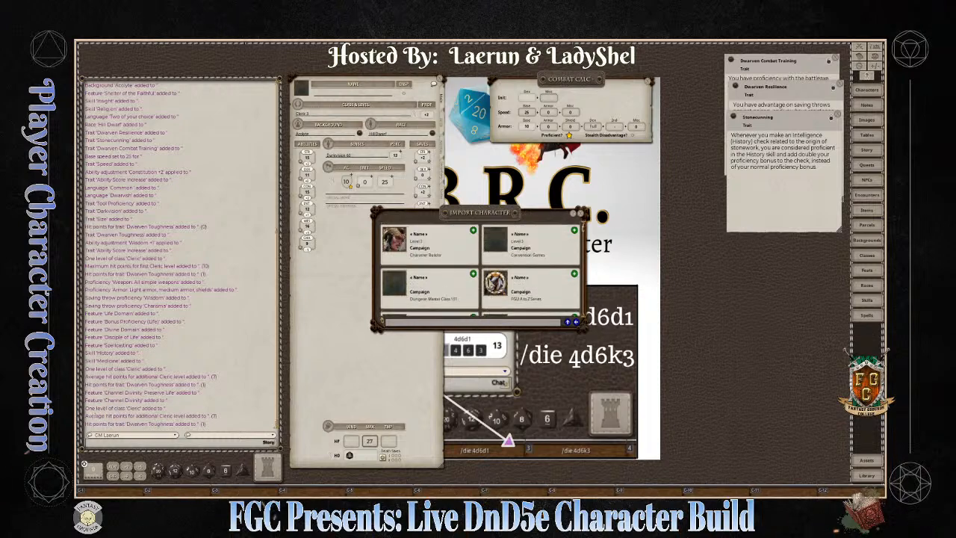
scroll(576, 261, "up", 1)
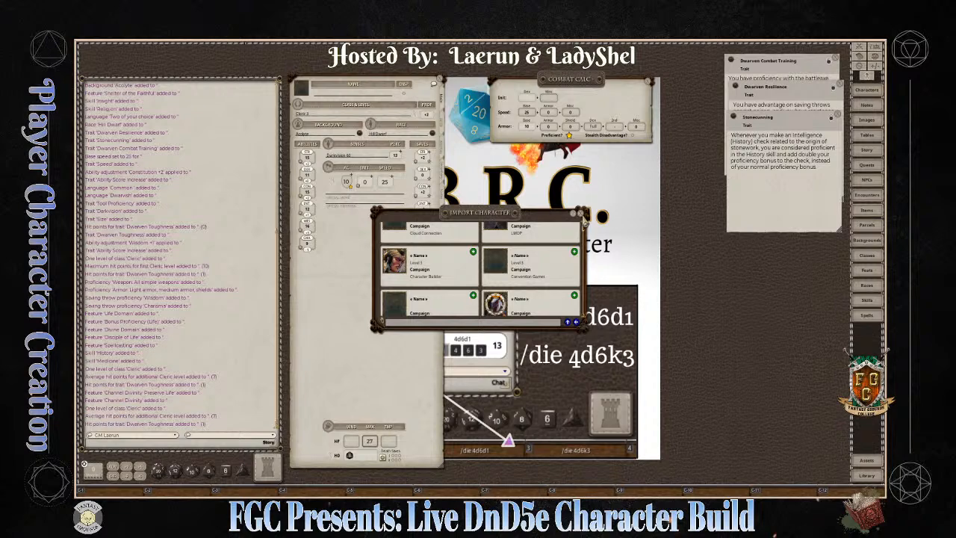
left_click(583, 218)
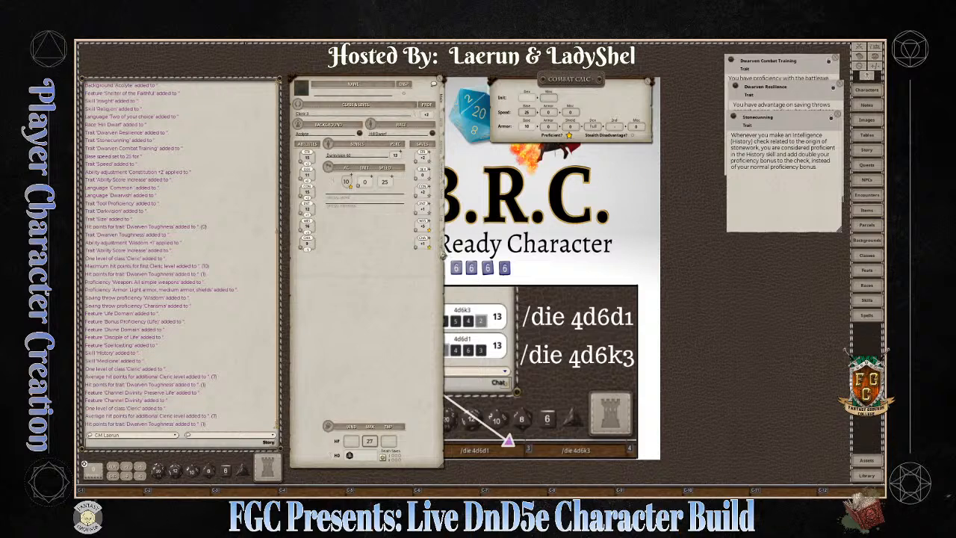
Step: View the sheet's weapons and spells page, and read the Tool Proficiency (Smith Tools) trait description on the abilities page
left_click(442, 254)
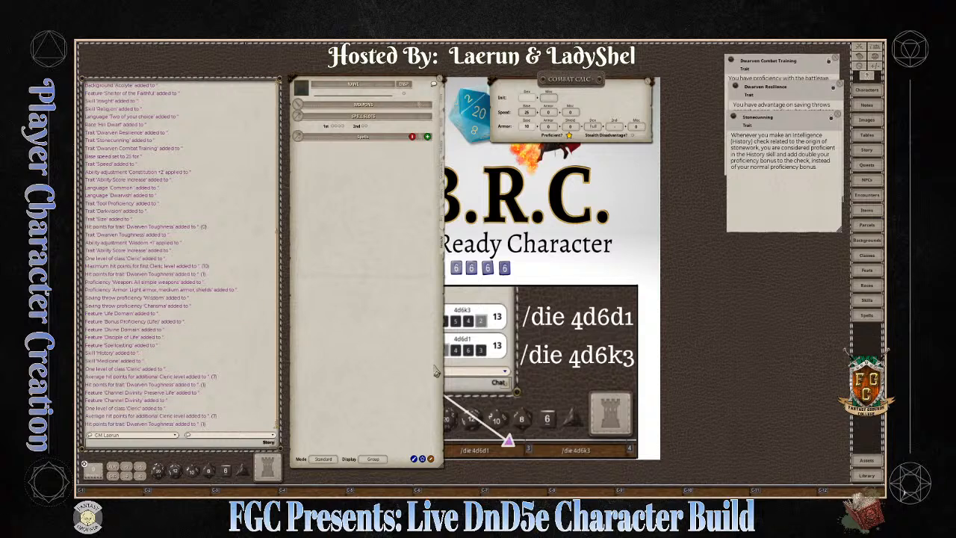
key("ctrl")
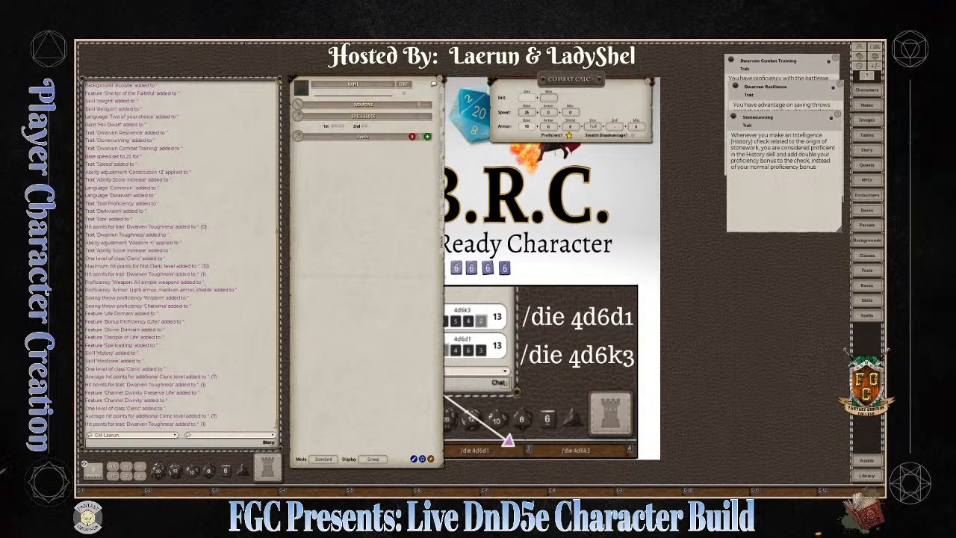
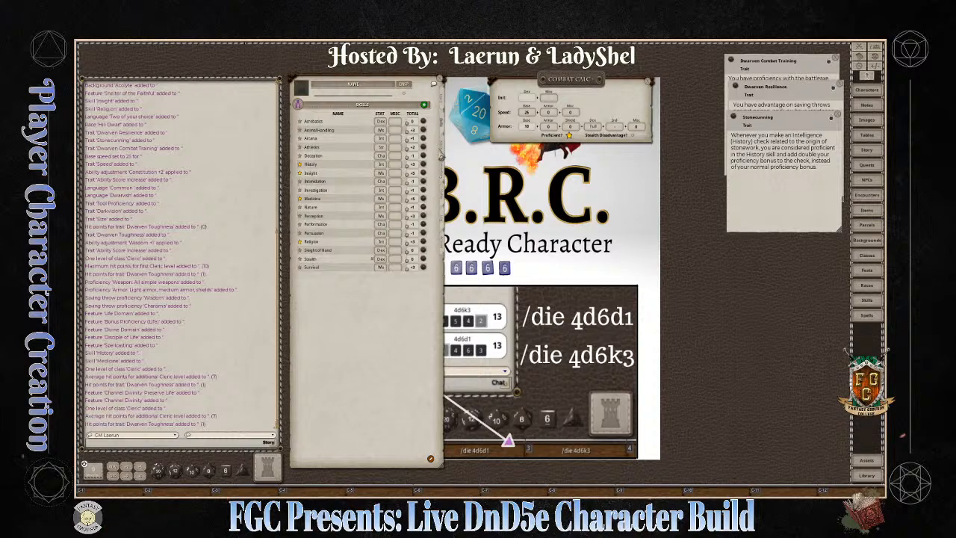
left_click(444, 147)
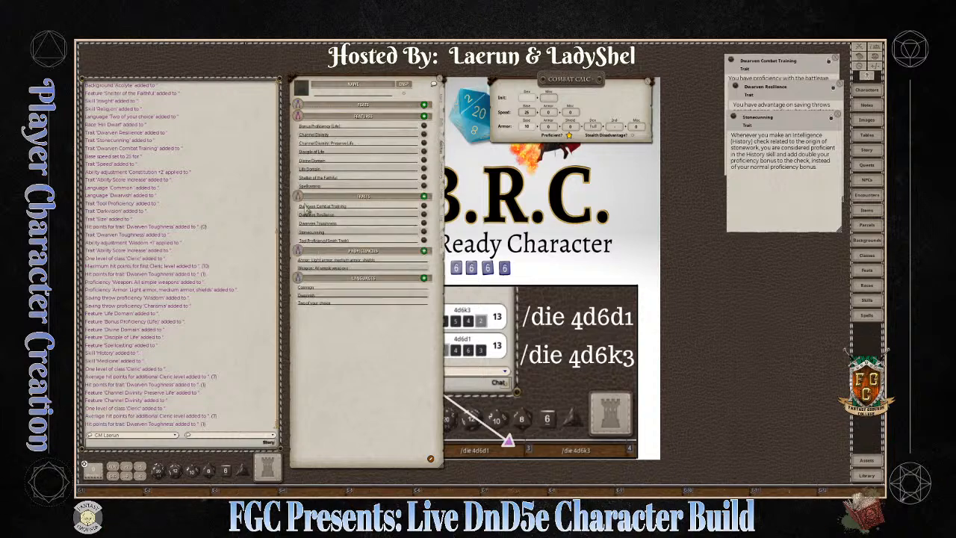
left_click(426, 241)
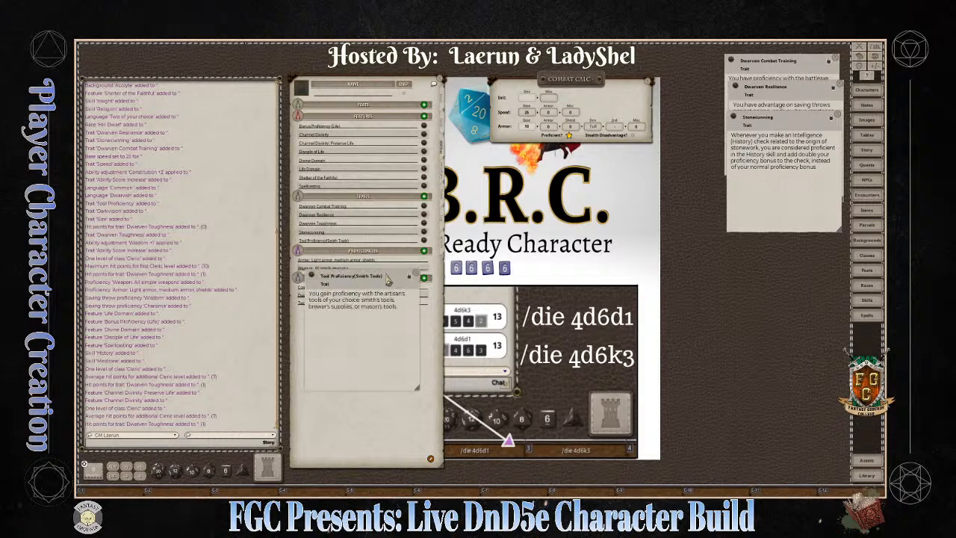
left_click(421, 284)
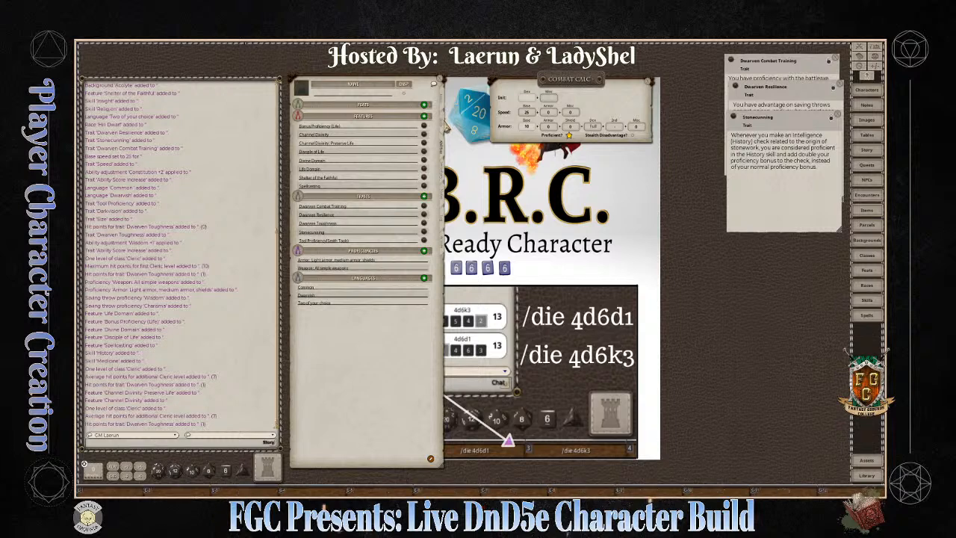
Step: Add a custom skill named "Tool: Smith Tools" to the skills list and mark it as proficient
left_click(445, 131)
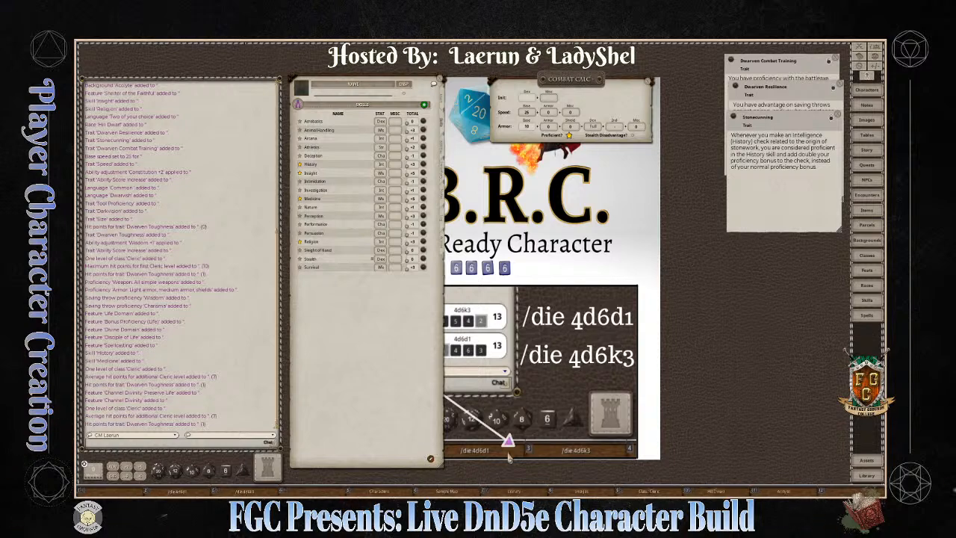
key("ctrl")
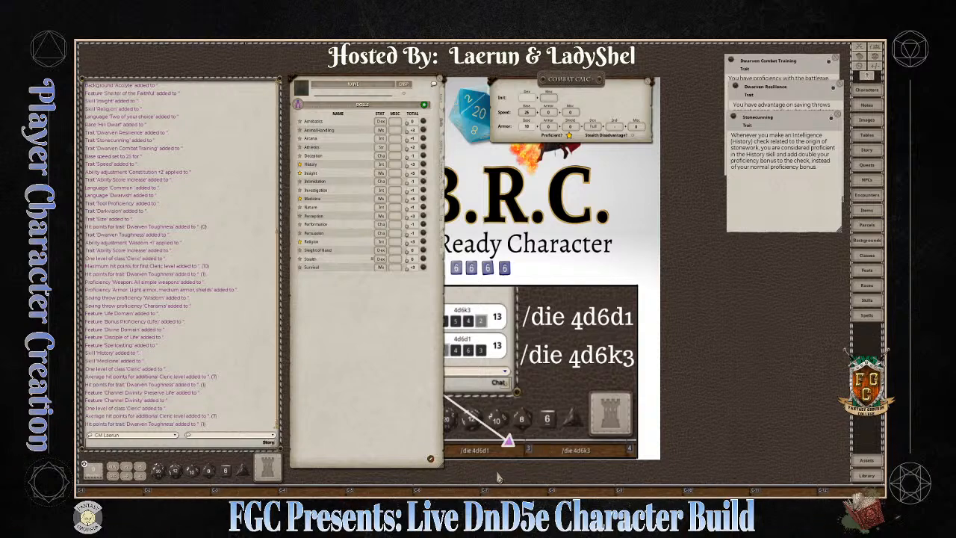
left_click(425, 106)
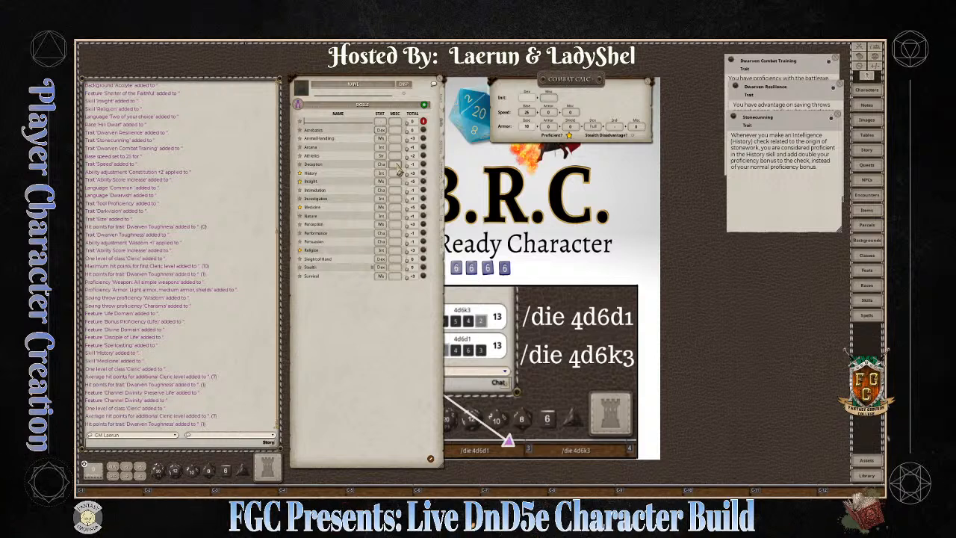
key("ctrl")
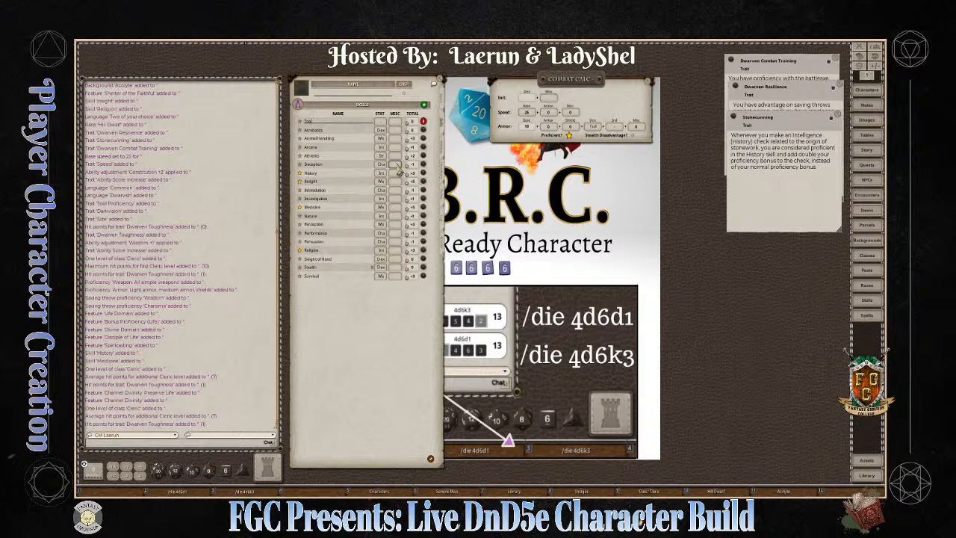
type(": Smith Tools")
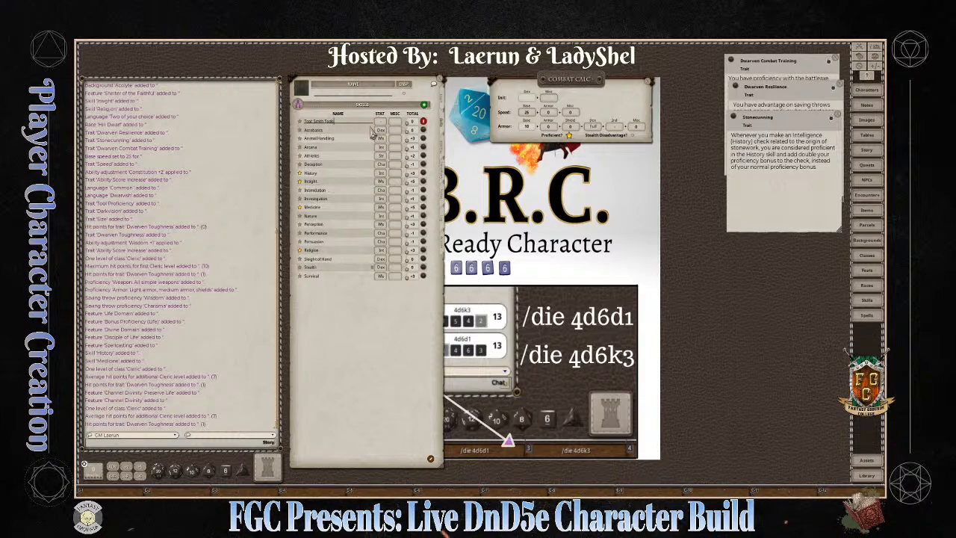
left_click(300, 122)
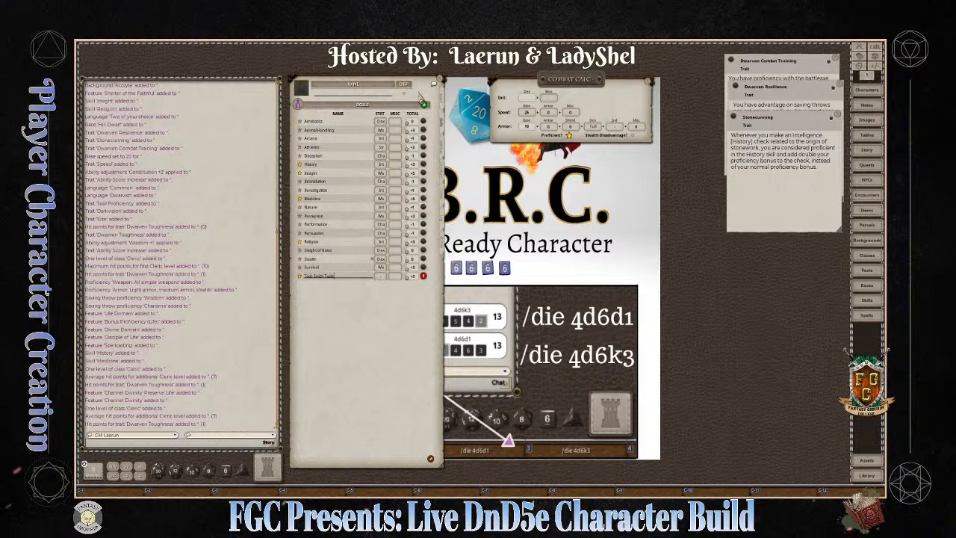
Step: Base the Smith Tools skill on Wisdom and roll a test check with it after ending list editing
left_click(442, 102)
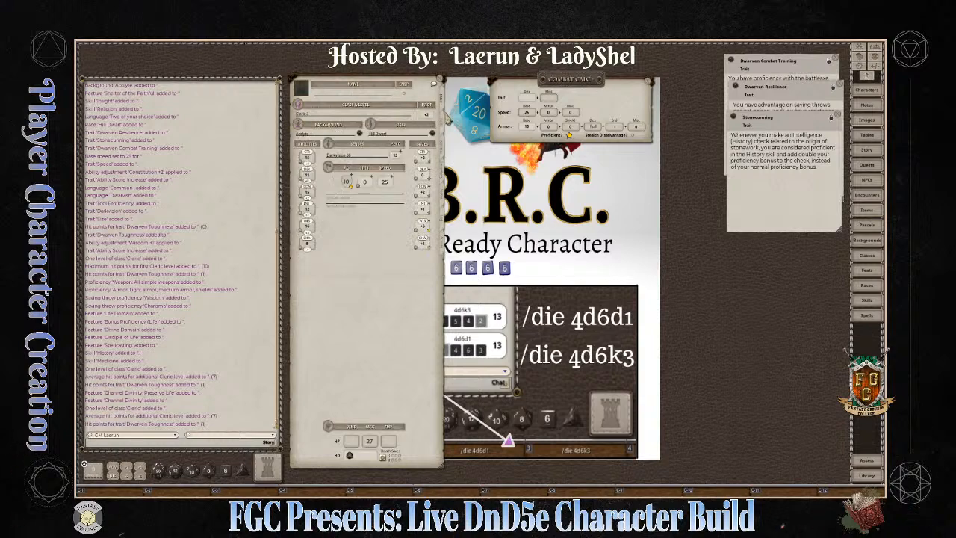
left_click(443, 129)
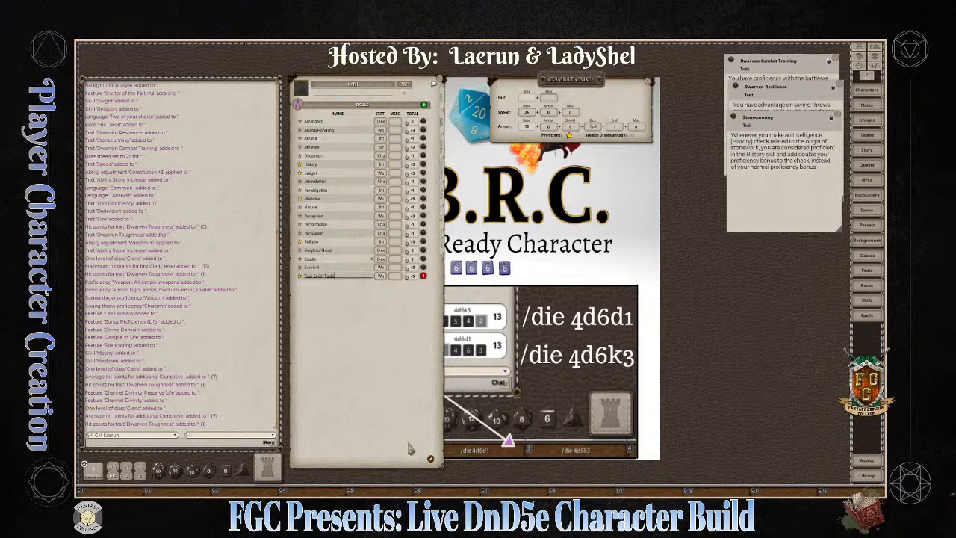
left_click(431, 460)
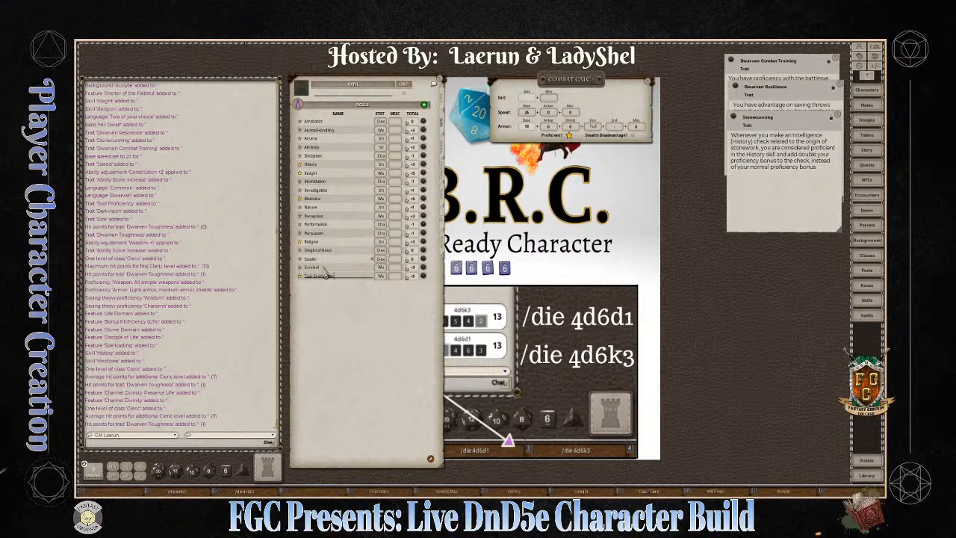
double_click(416, 280)
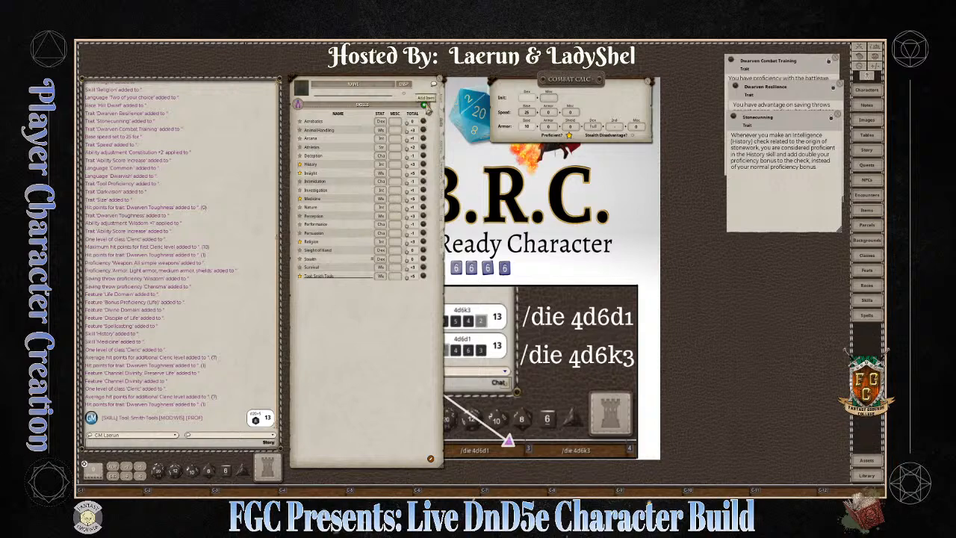
Step: Add a custom Intelligence-based skill named "Stonework" and mark it as proficient
left_click(425, 105)
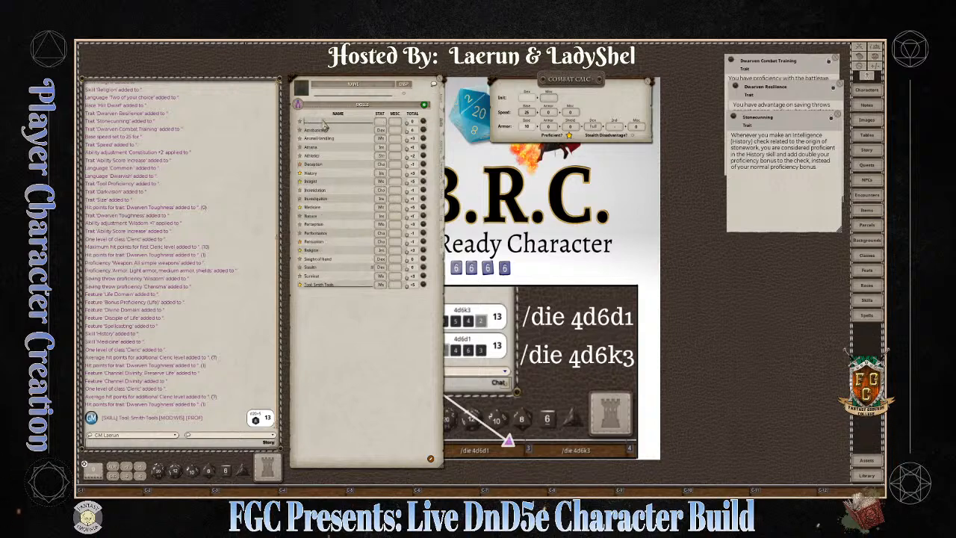
type("Stonec")
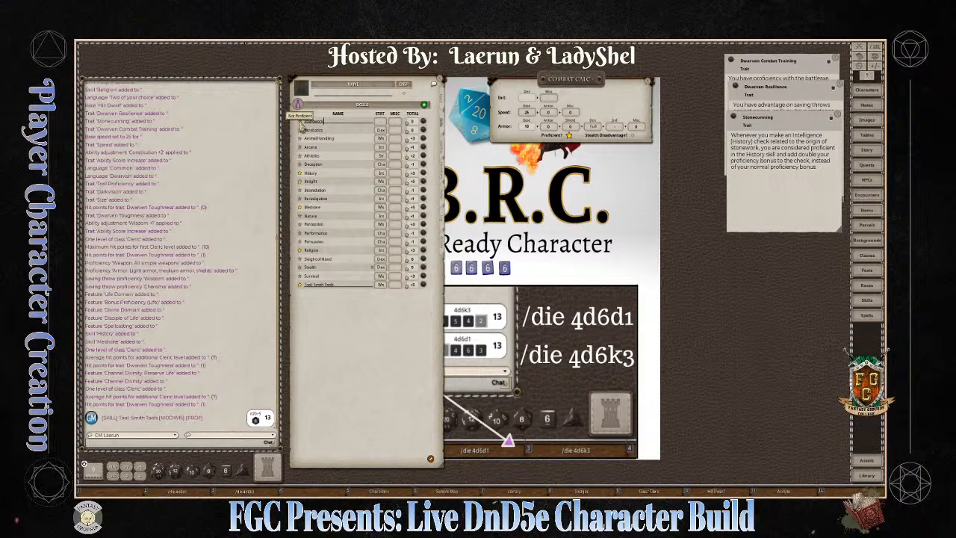
left_click(301, 121)
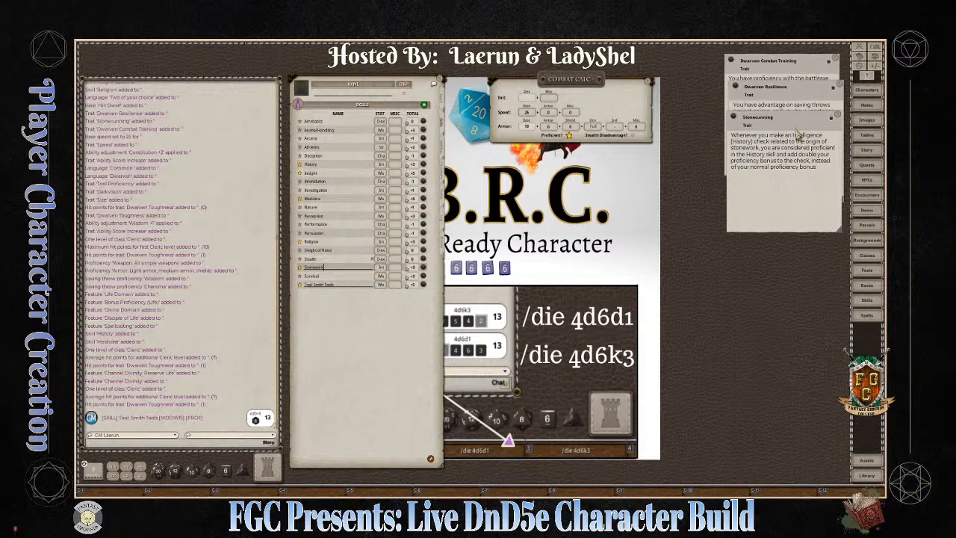
Step: Read and close the Stonecunning trait description, and raise the Stonework skill to double proficiency
left_click_drag(798, 134, 729, 196)
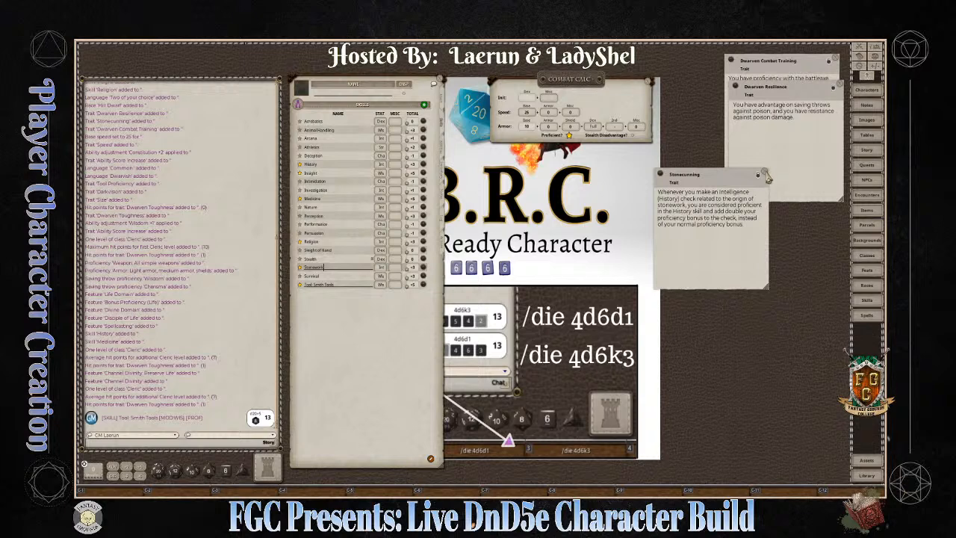
left_click(762, 173)
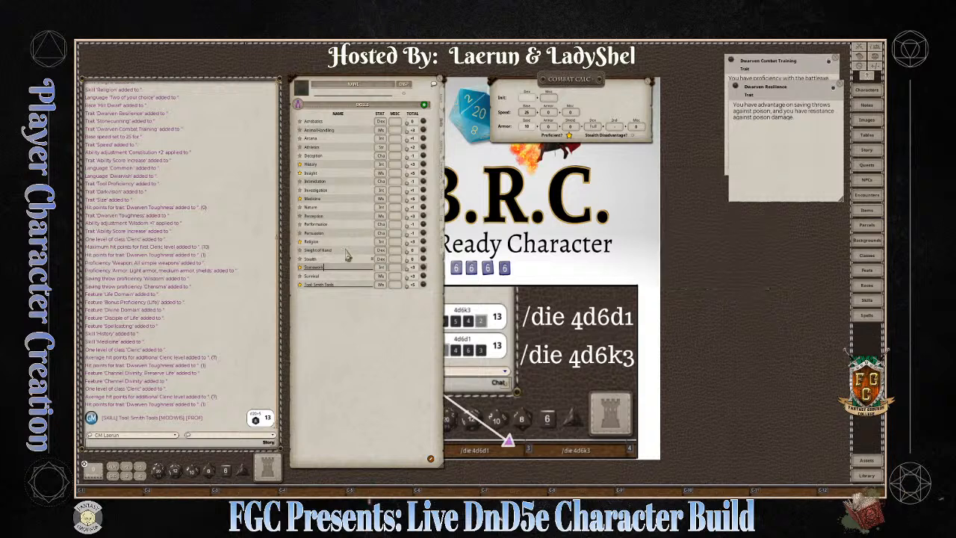
left_click(300, 268)
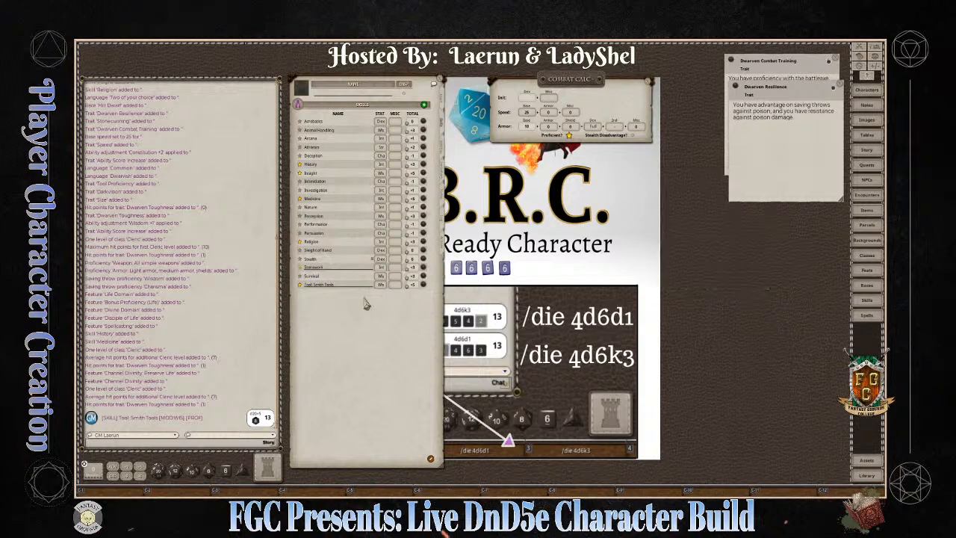
key("ctrl")
key("ctrl")
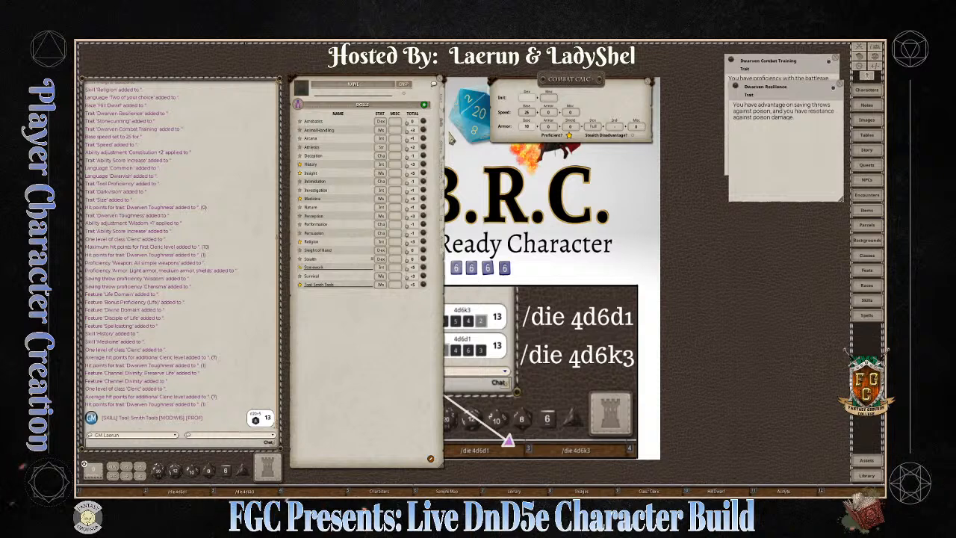
key("ctrl")
key("ctrl")
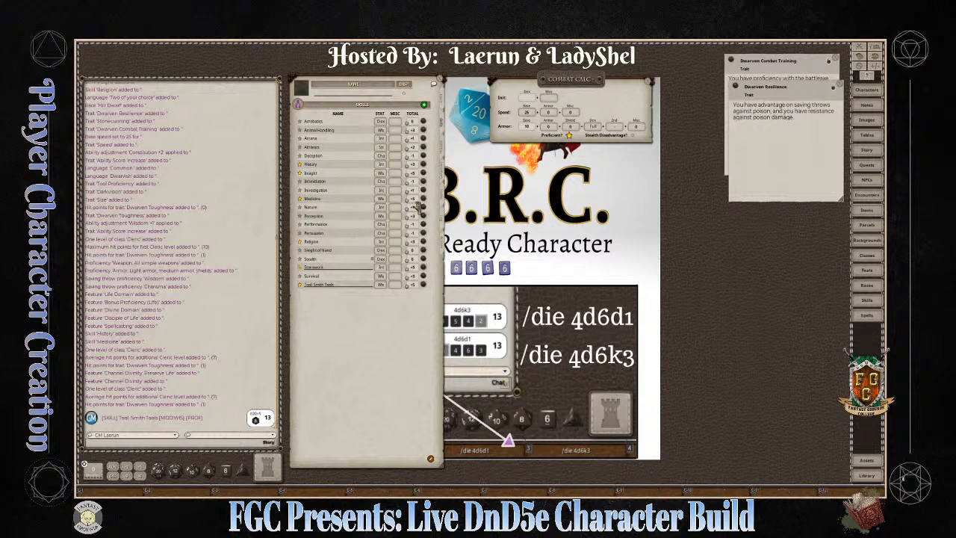
Step: Assign the Medicine and Perception skill rolls to Ctrl hotkey slots and roll a Perception check from its slot
left_click_drag(409, 202, 316, 497)
key("ctrl")
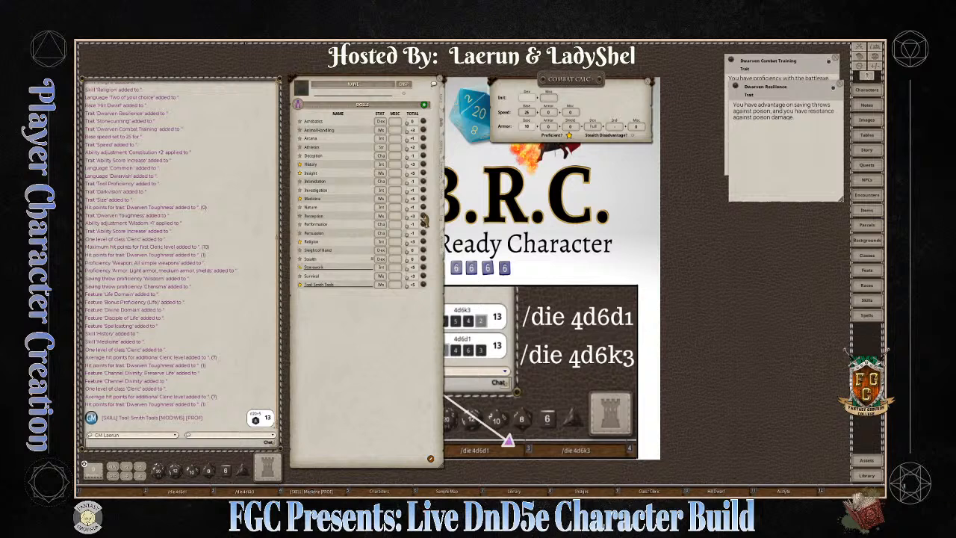
key("ctrl")
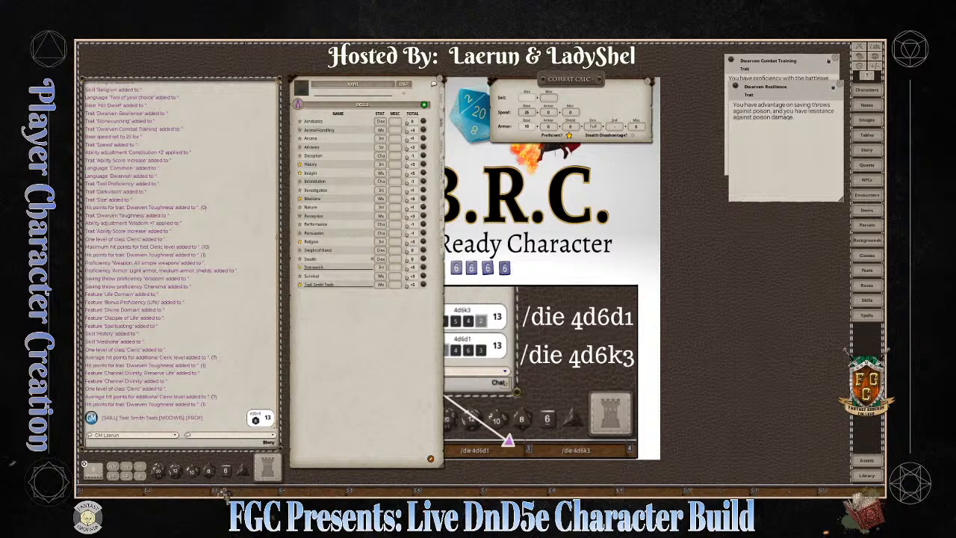
left_click_drag(226, 493, 121, 491)
key("ctrl")
left_click(105, 492)
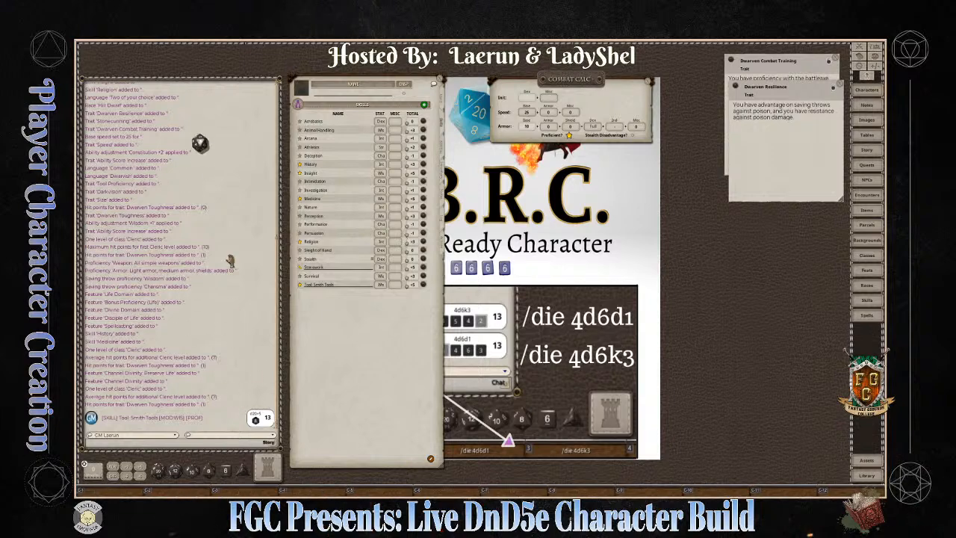
key("ctrl")
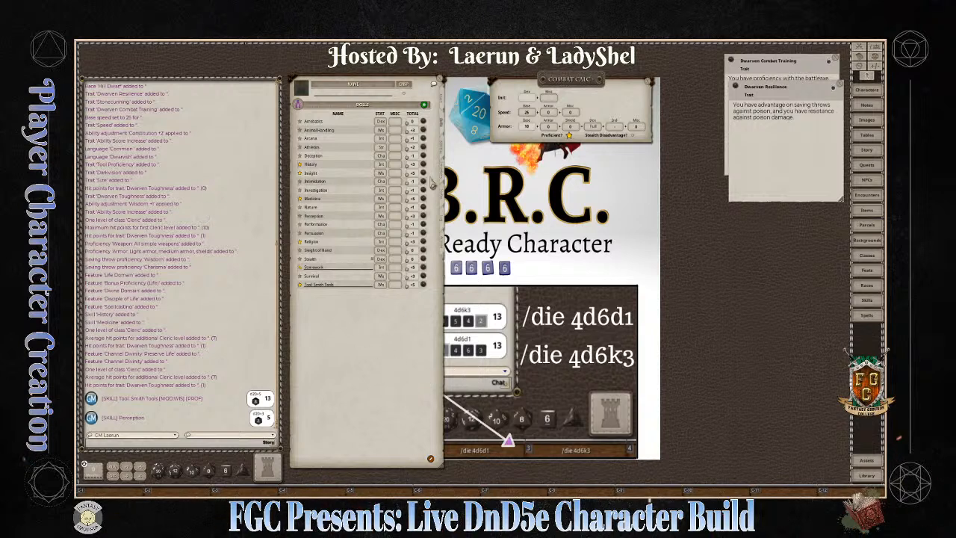
Step: Read and close the Bonus Proficiency (Life) feature, and add "heavy armor" to the character's armor proficiencies
left_click(442, 153, "ctrl")
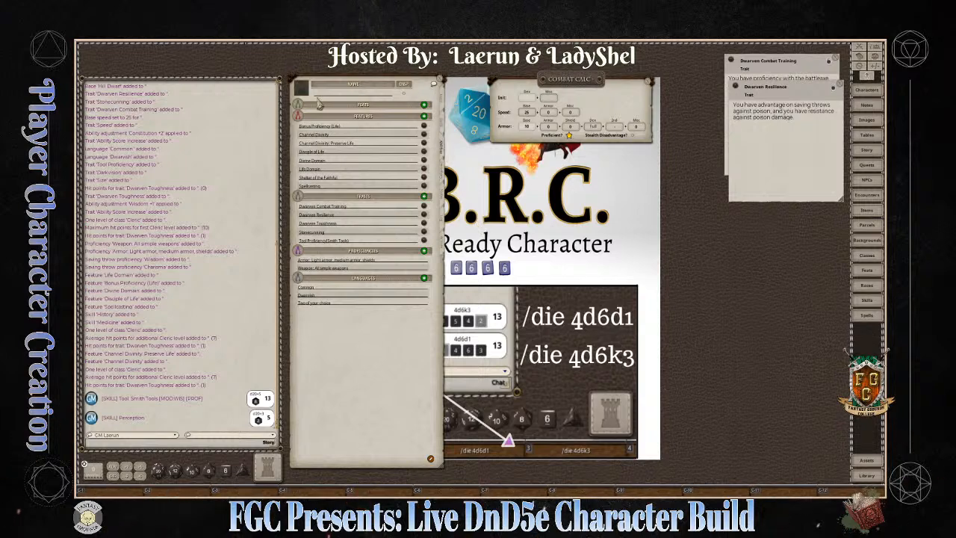
left_click(423, 125)
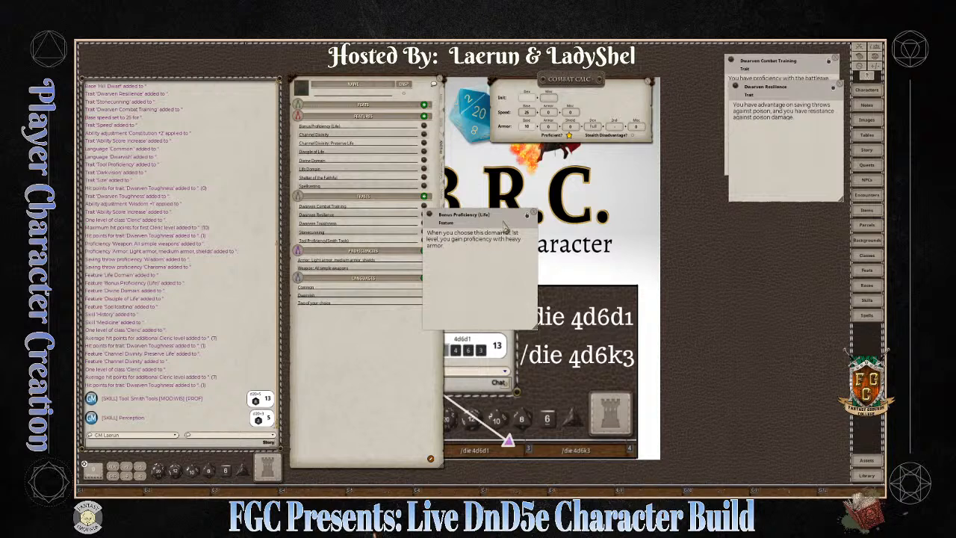
left_click_drag(493, 224, 536, 127)
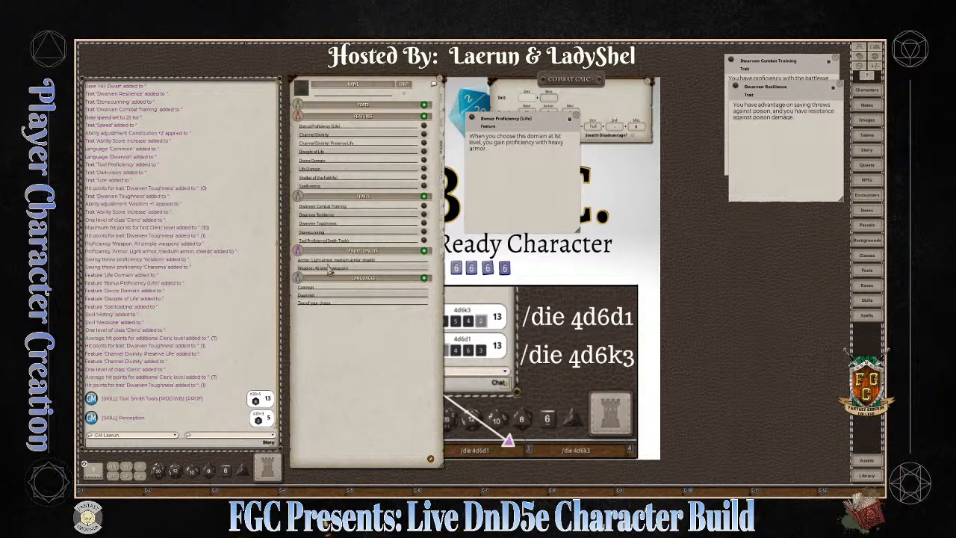
left_click(378, 261)
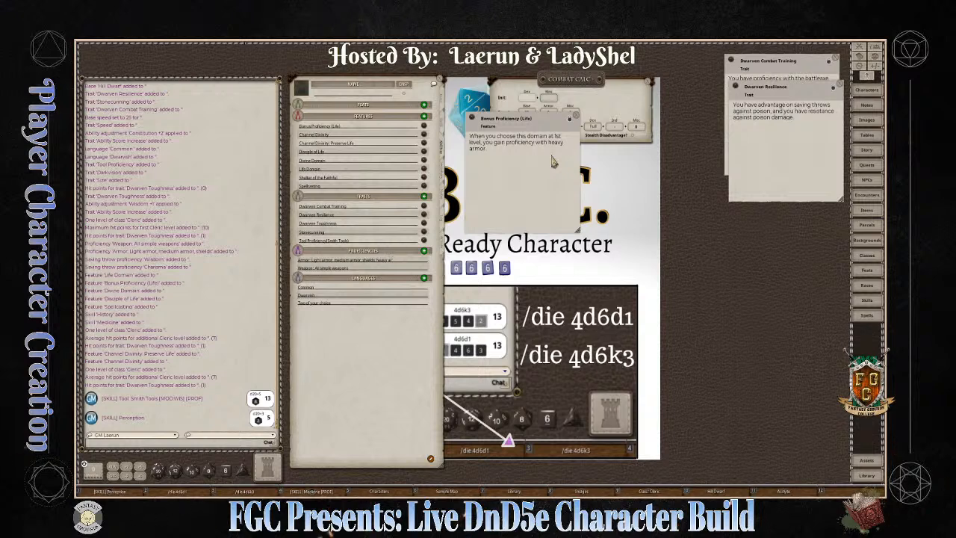
key("ctrl")
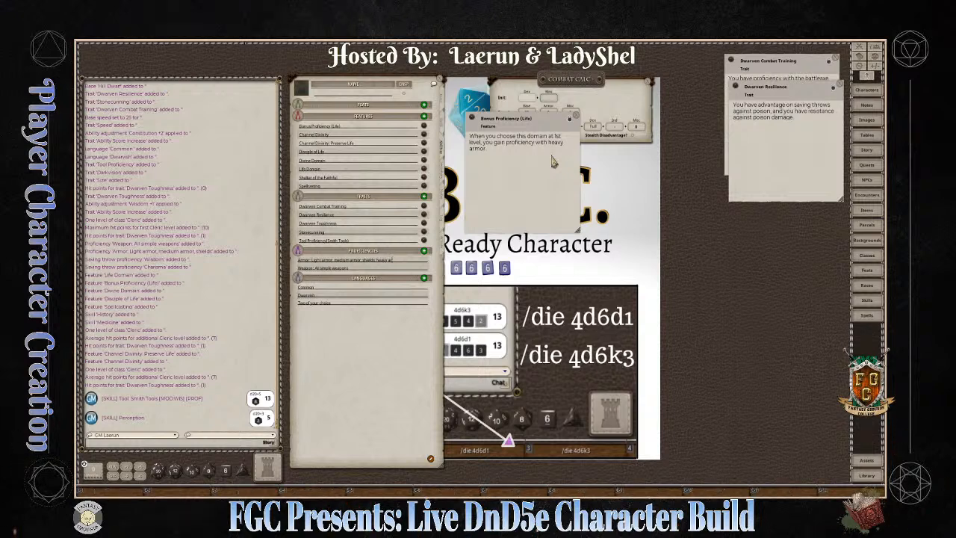
type("mor")
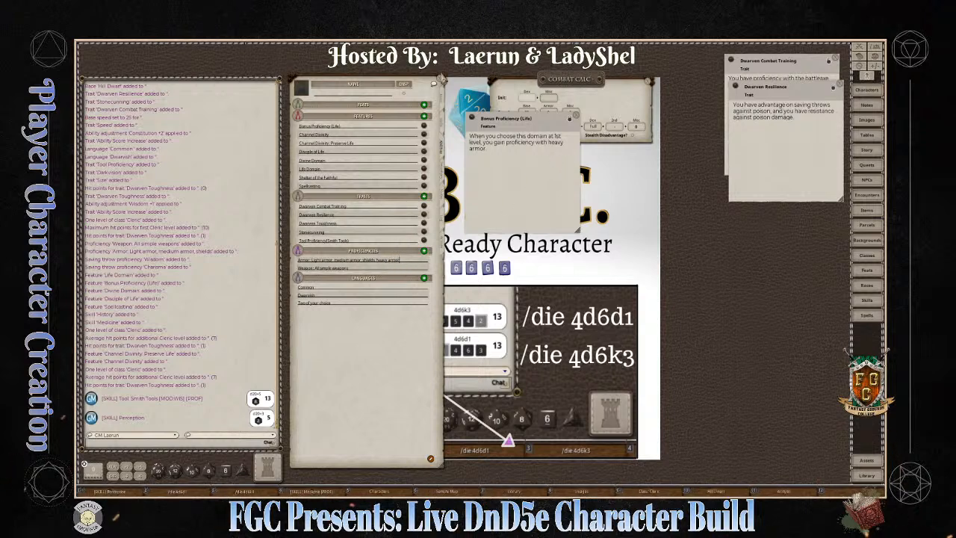
key("ctrl")
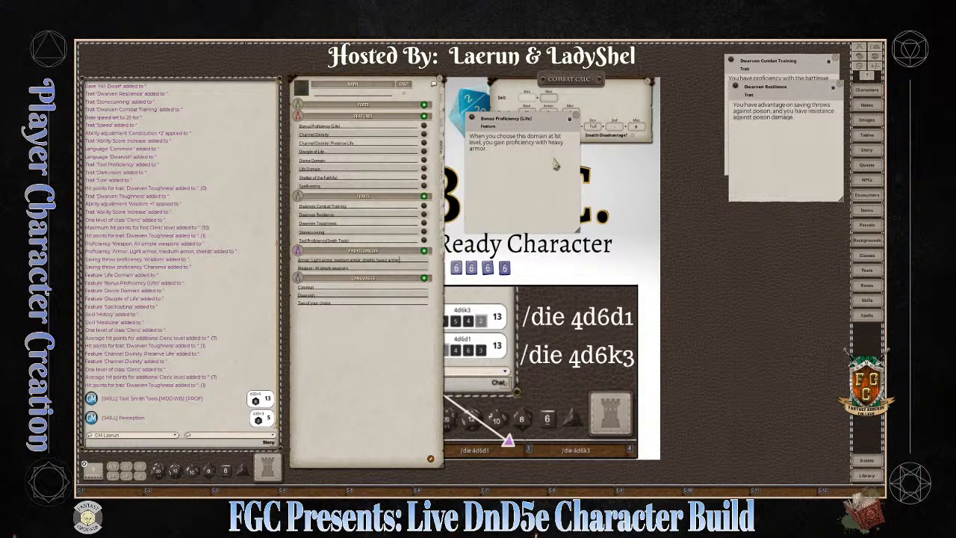
left_click(570, 119)
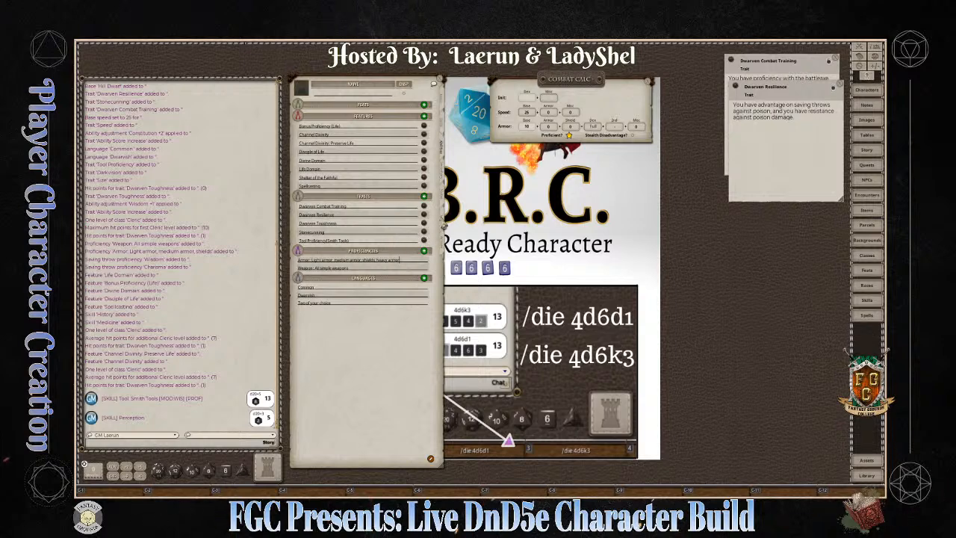
Step: Clear the chat log and place the Dwarven Resilience trait description beside the character sheet
left_click_drag(778, 96, 564, 243)
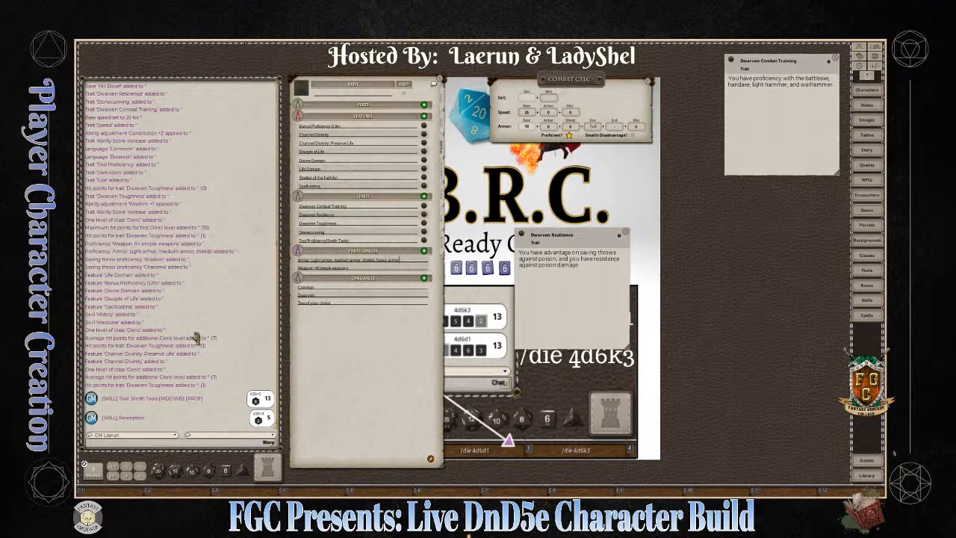
right_click(213, 183)
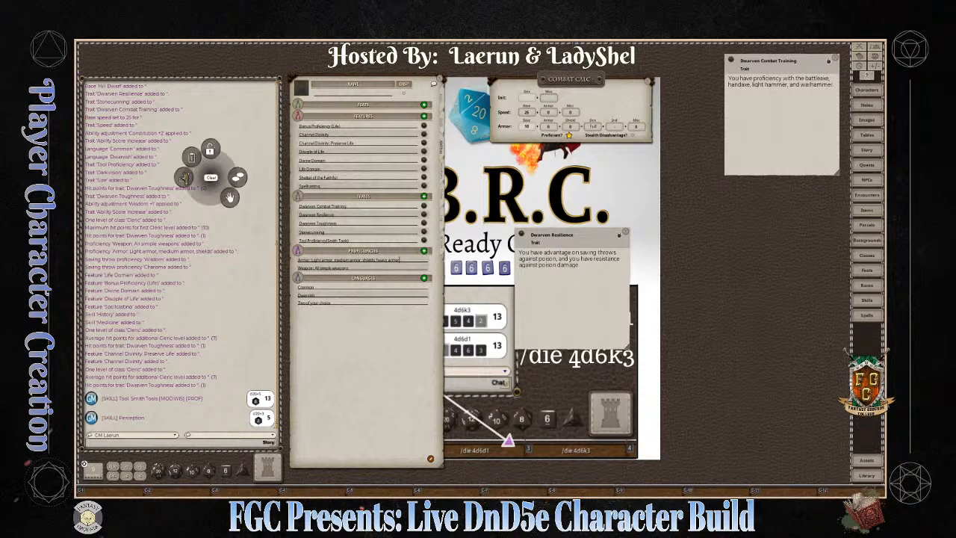
left_click(185, 179)
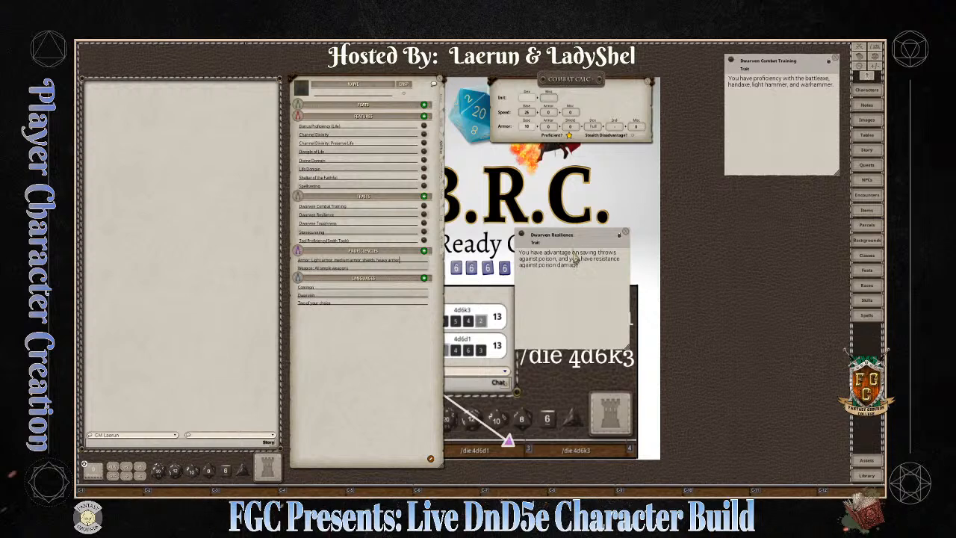
left_click_drag(587, 301, 559, 281)
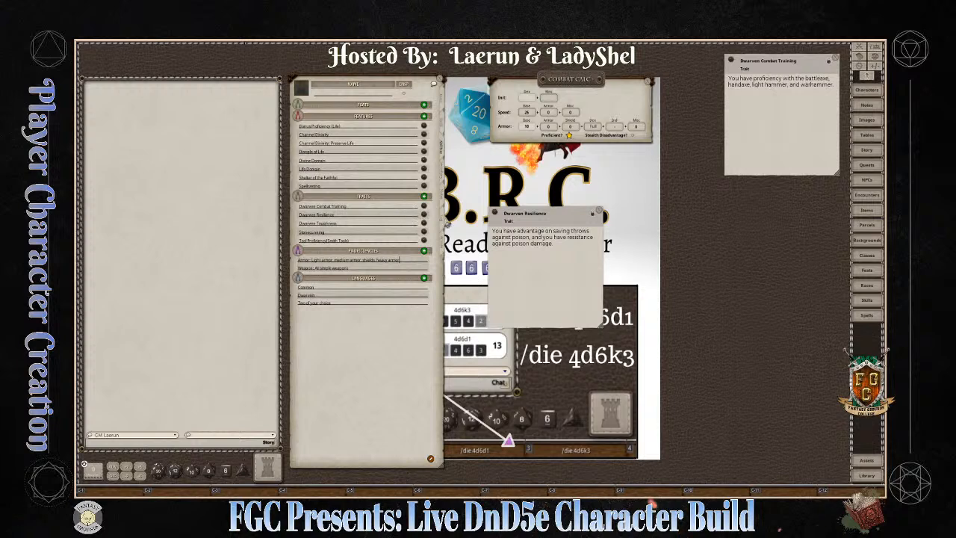
Step: Show the new character's weapons and powers page, and open the existing Dwarven Cleric Lvl 3 sheet beside it
left_click(447, 249)
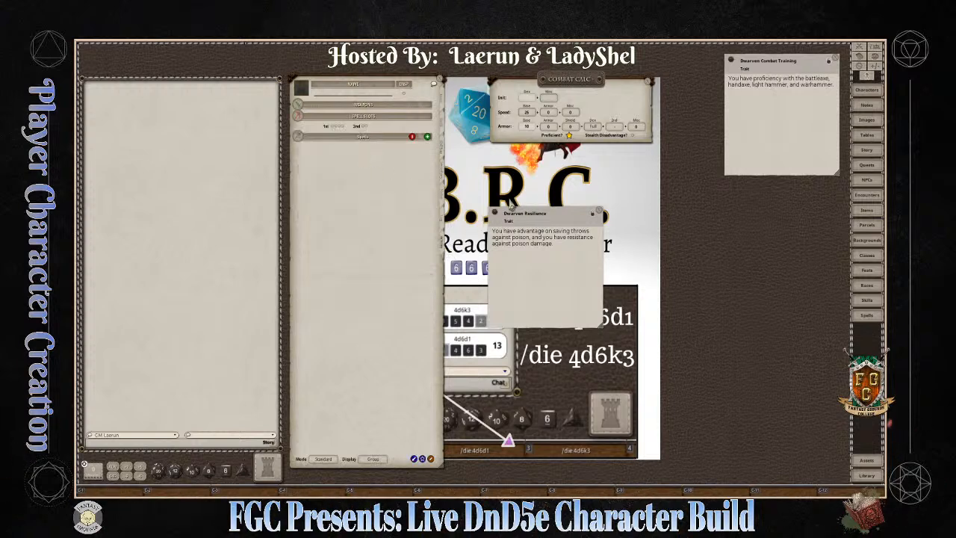
left_click_drag(541, 224, 671, 77)
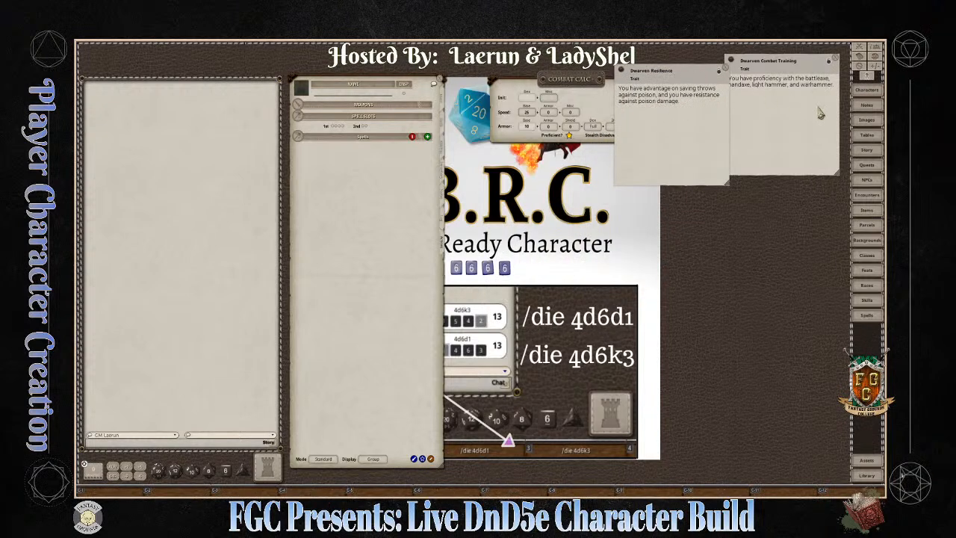
left_click(874, 91)
left_click(490, 236)
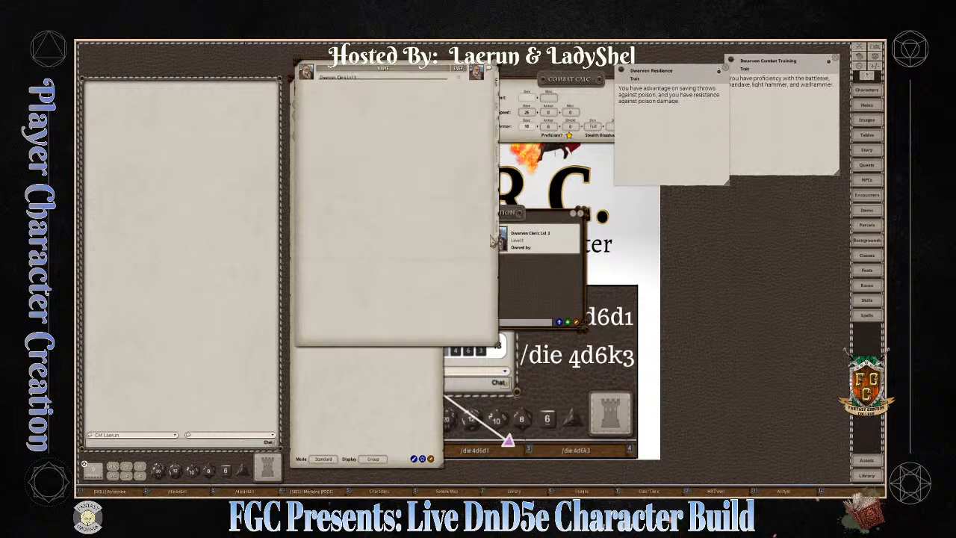
left_click(554, 216)
left_click(580, 213)
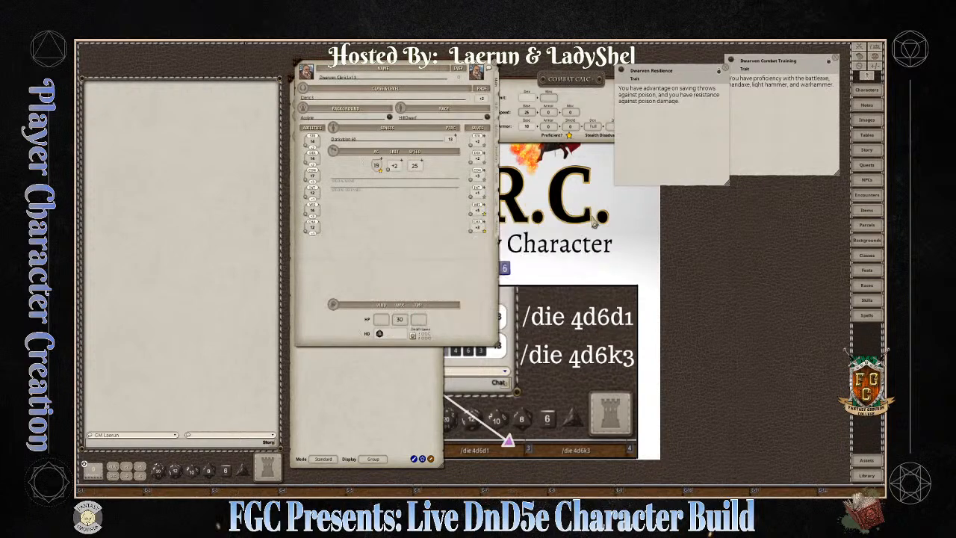
left_click_drag(441, 75, 618, 137)
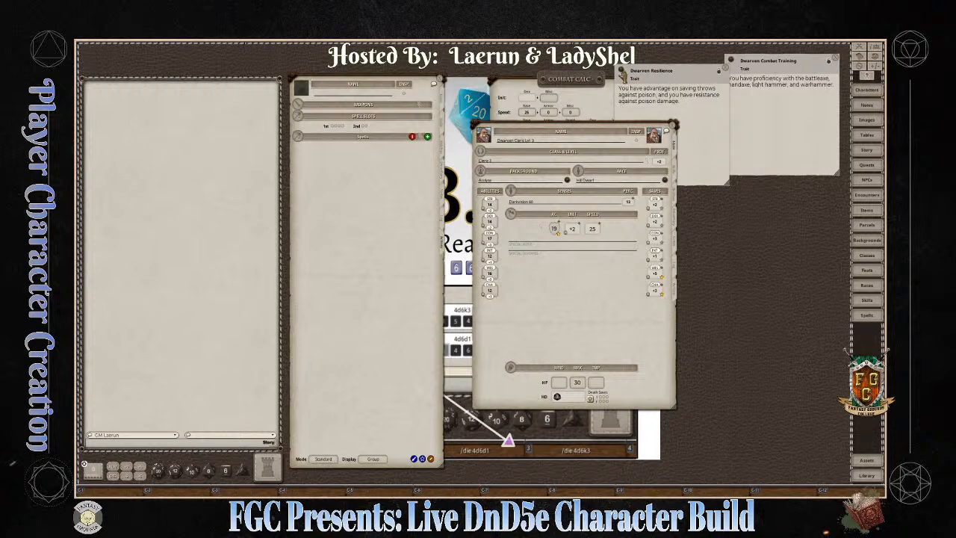
Step: Add the Dwarven Resilience trait to the new character as a power, and view and close its description
left_click_drag(623, 72, 437, 355)
key("ctrl")
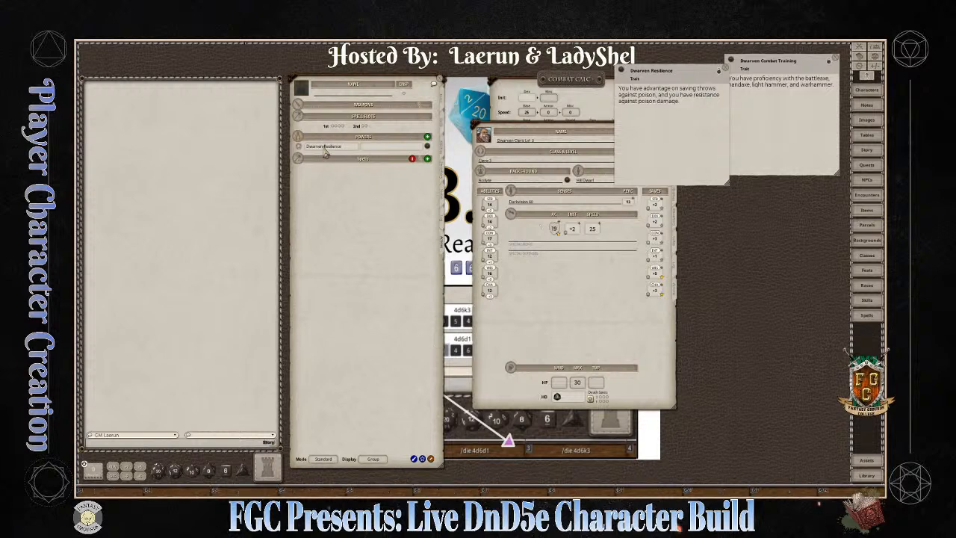
left_click(427, 147)
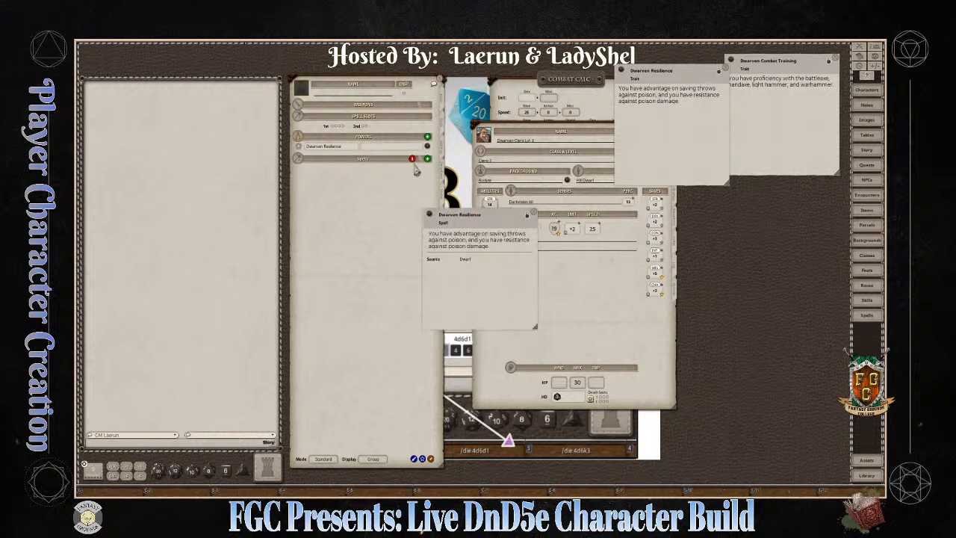
left_click(535, 216)
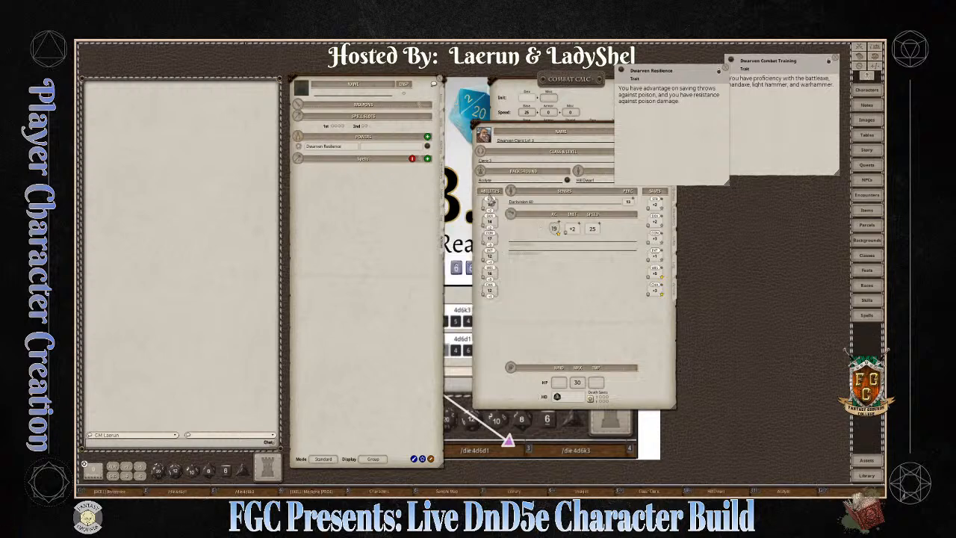
key("ctrl")
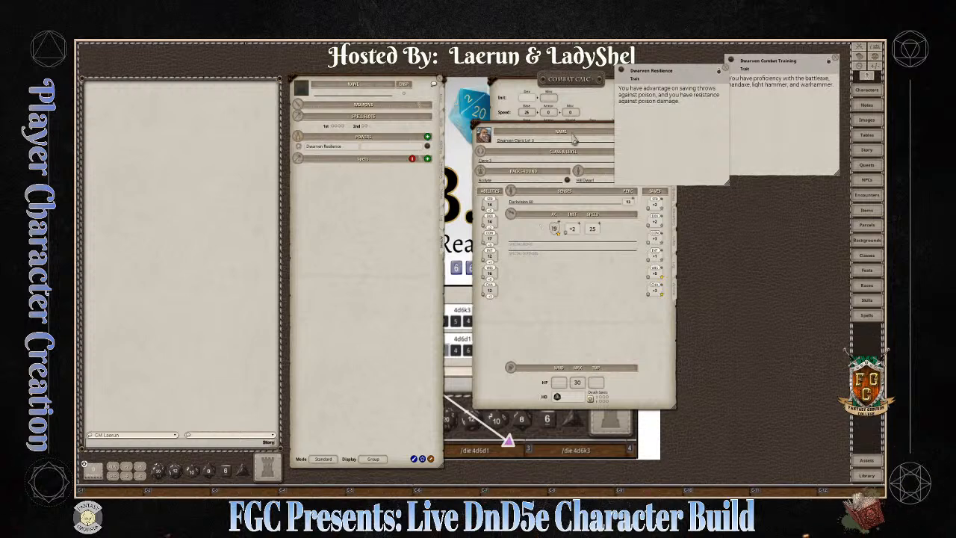
Step: Copy the Dwarf: Dwarven Resilience power from the Dwarven Cleric Lvl 3 sheet into the new character's spells group
left_click_drag(544, 121, 528, 80)
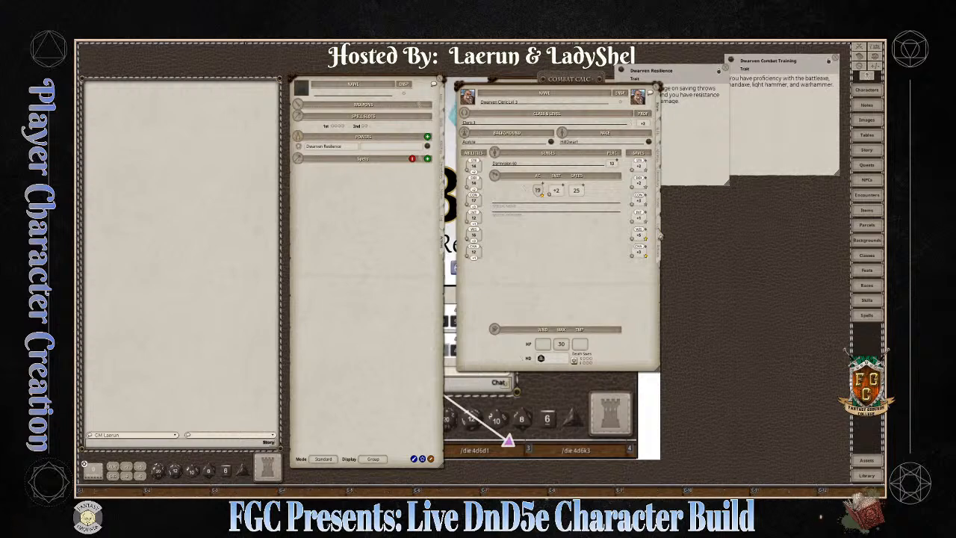
left_click(660, 255)
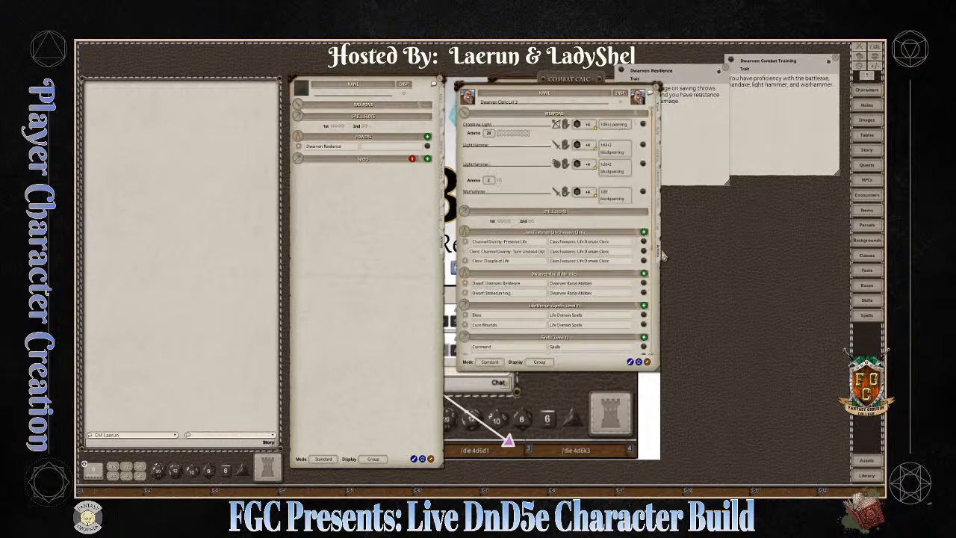
scroll(563, 294, "down", 1)
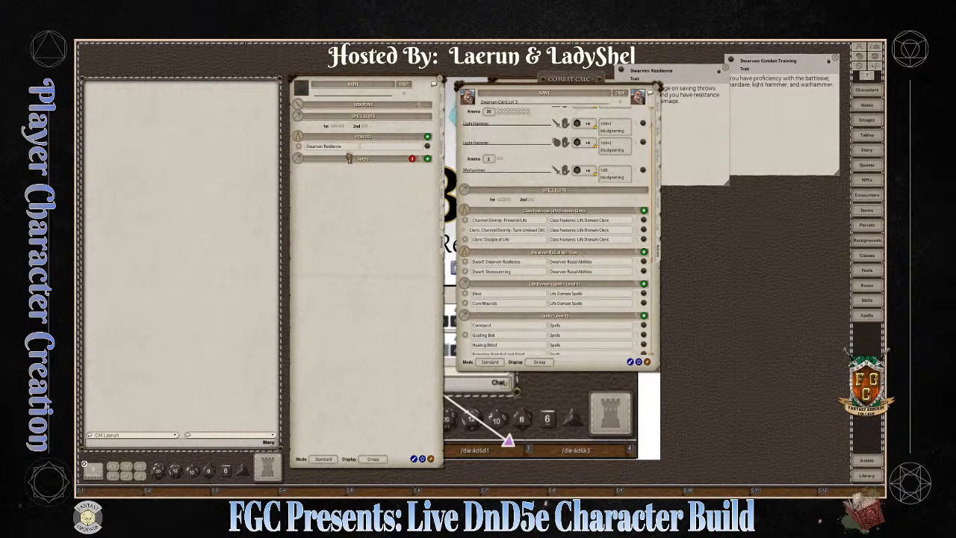
left_click_drag(347, 153, 347, 152)
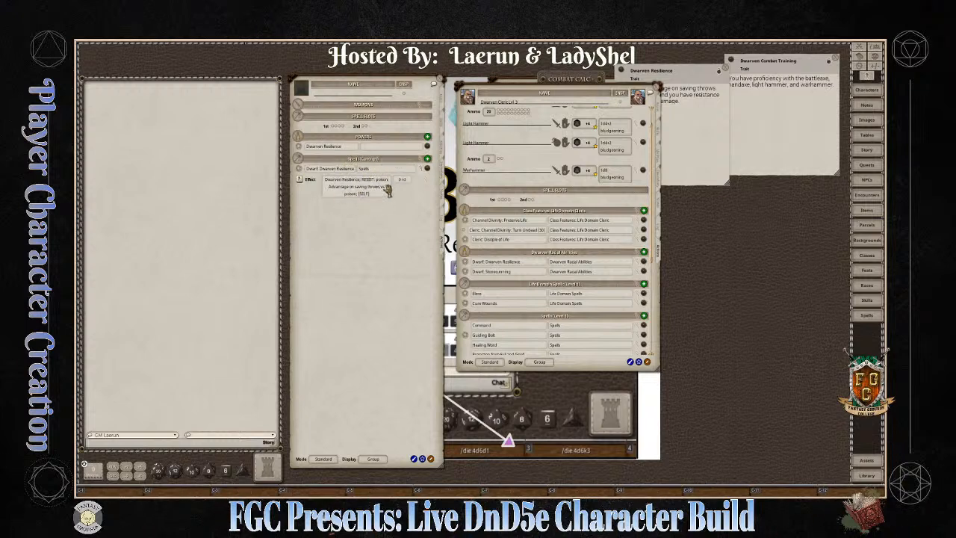
Step: Add an effect action to the new character's own Dwarven Resilience power
right_click(367, 149)
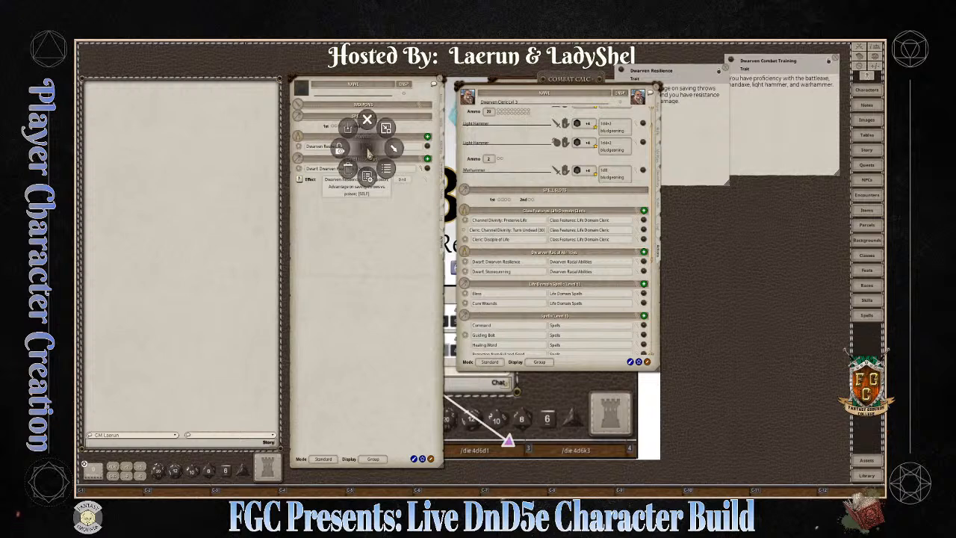
left_click(394, 150)
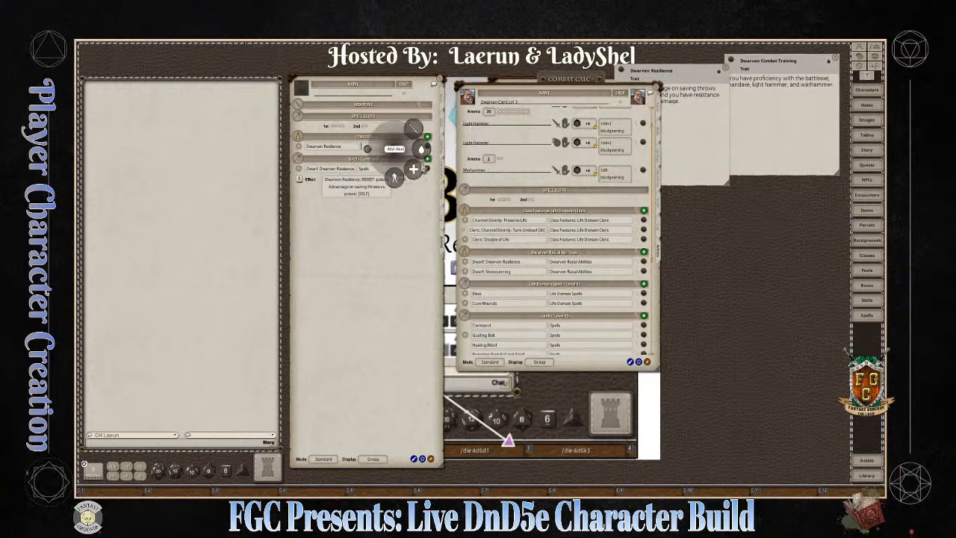
left_click(394, 181)
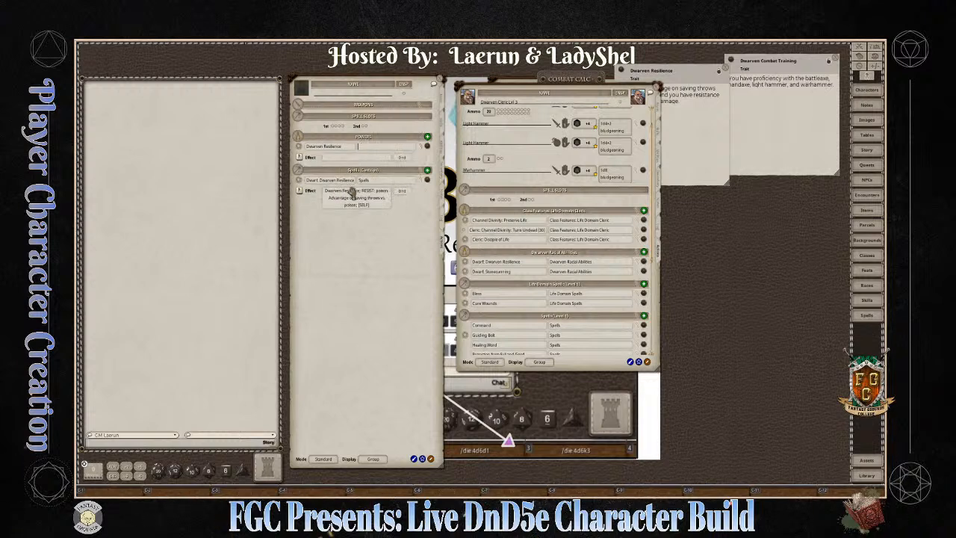
Step: Check the copied Dwarven Resilience effect's settings, and set the group of the character's own Dwarven Resilience power to "Racial Traits"
left_click(426, 192)
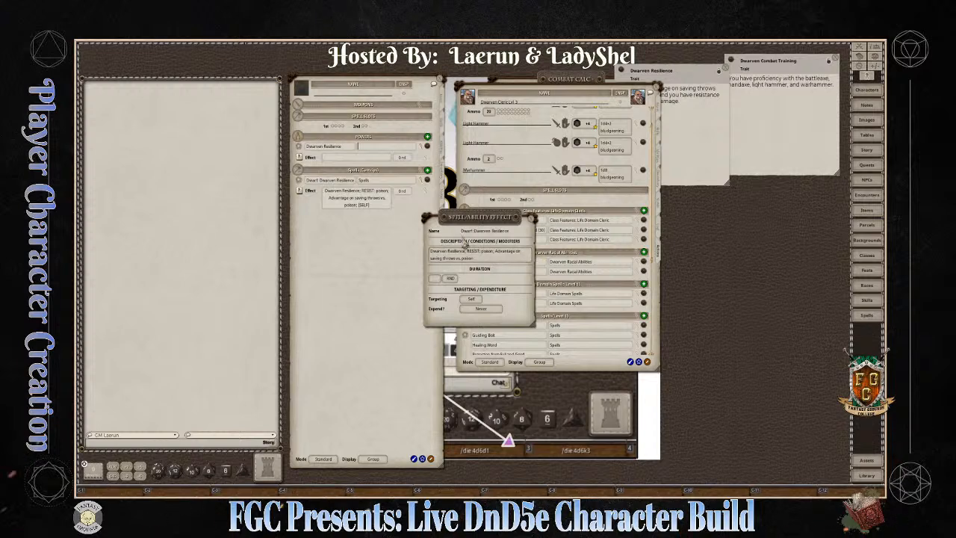
left_click(536, 223)
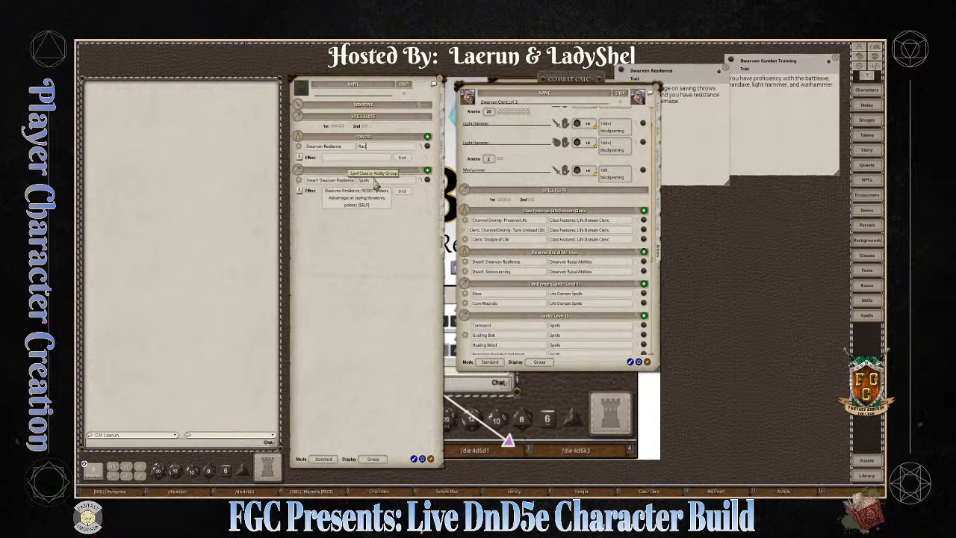
type("ial Traits")
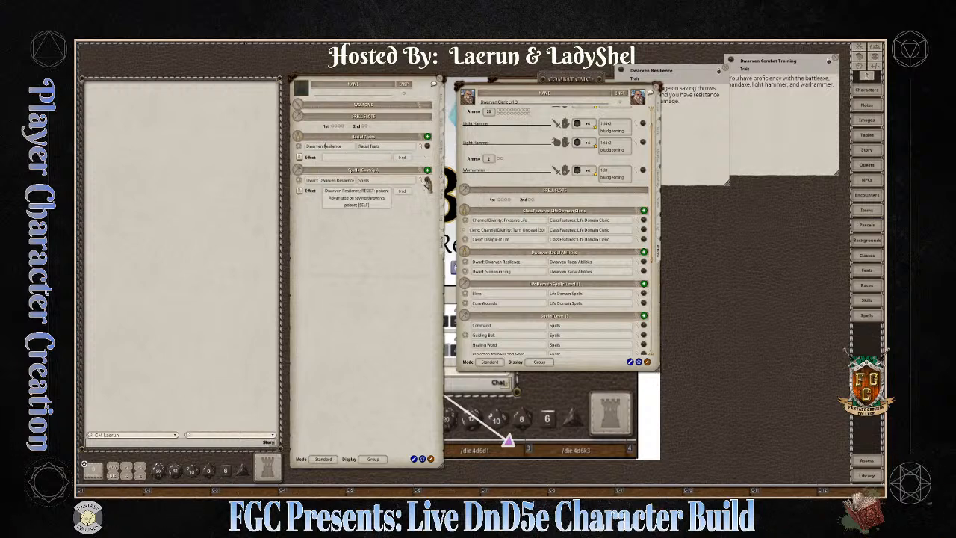
Step: Copy the Dwarf: Dwarven Resilience power with its effect into the Racial Traits group and delete its copy from the Spells group
left_click_drag(342, 151, 343, 153)
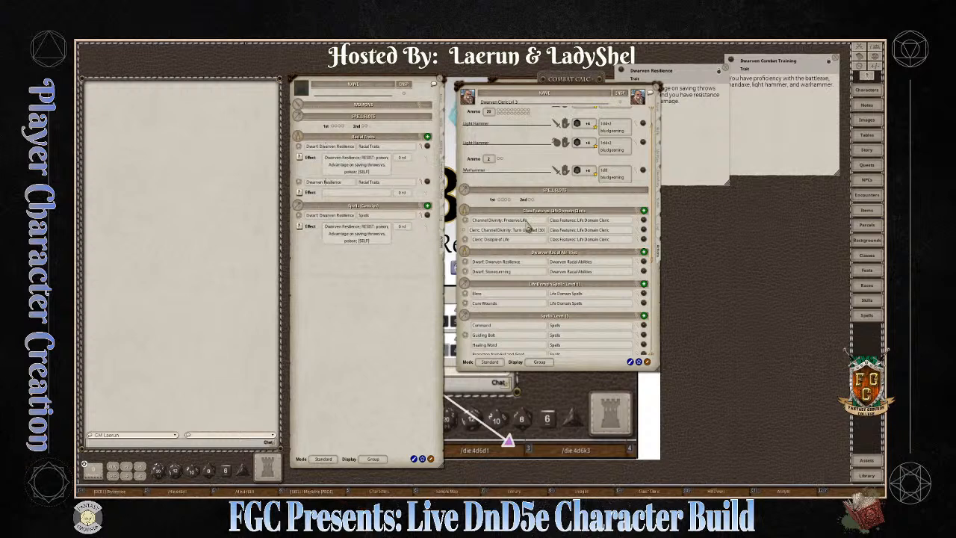
right_click(428, 222)
left_click(413, 237)
left_click(383, 244)
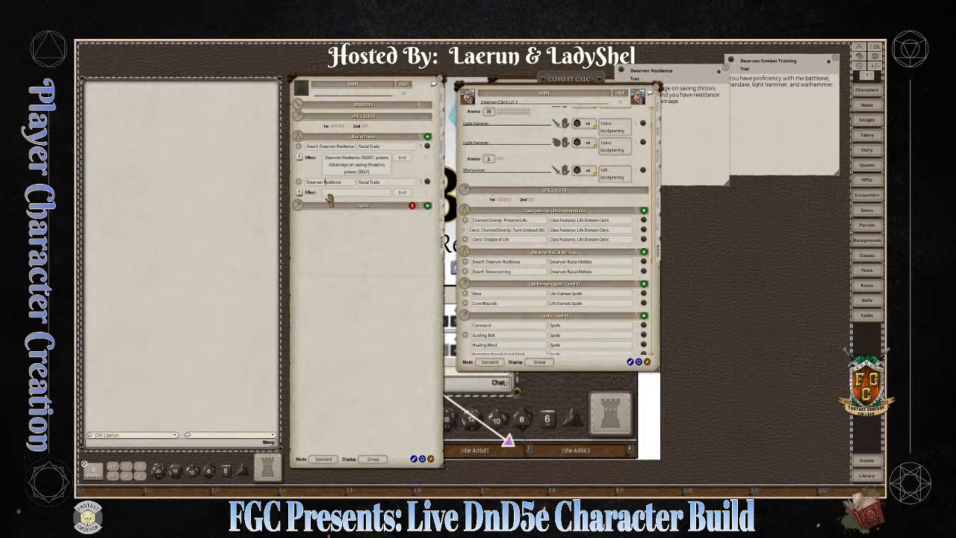
Step: Delete the Dwarven Resilience power with the empty effect from Racial Traits, and collapse the remaining power's effect details
right_click(427, 185)
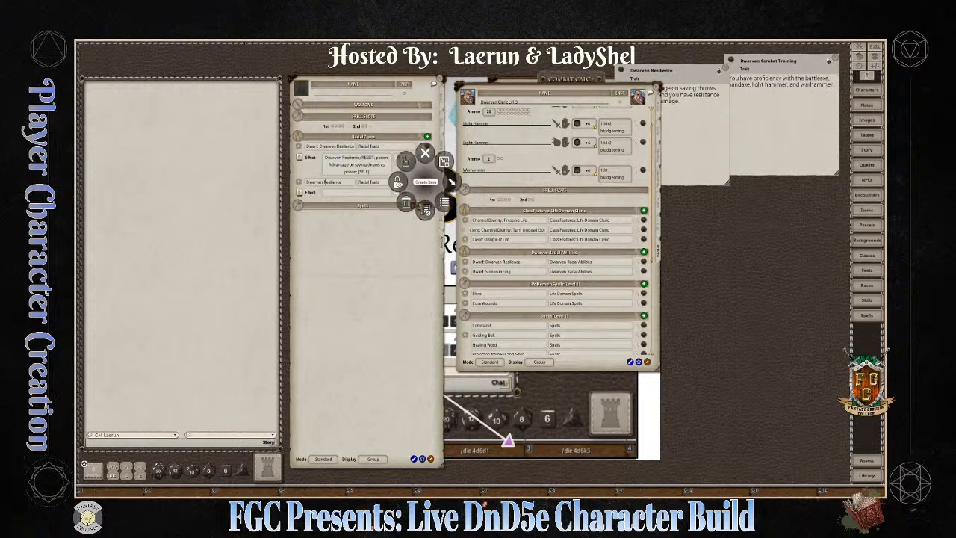
left_click(412, 200)
left_click(383, 209)
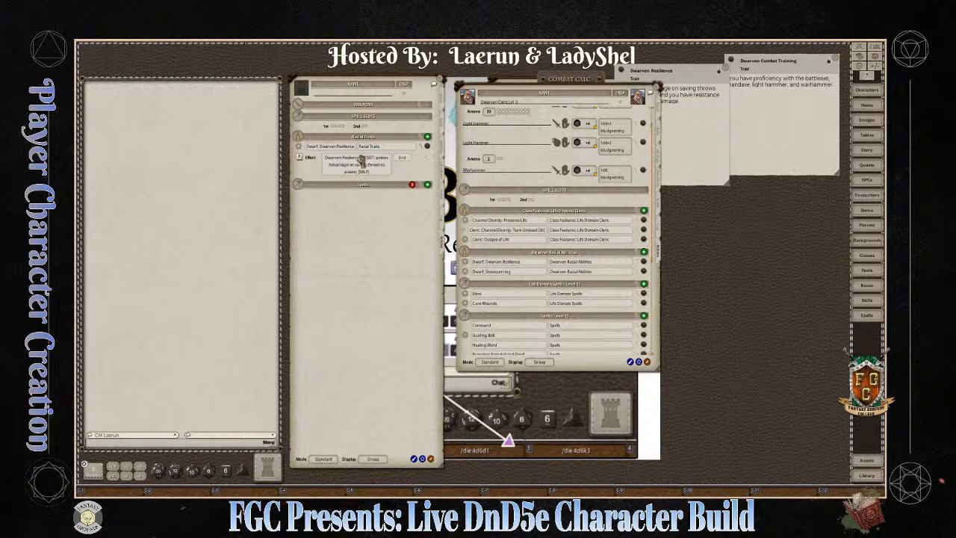
left_click(421, 149)
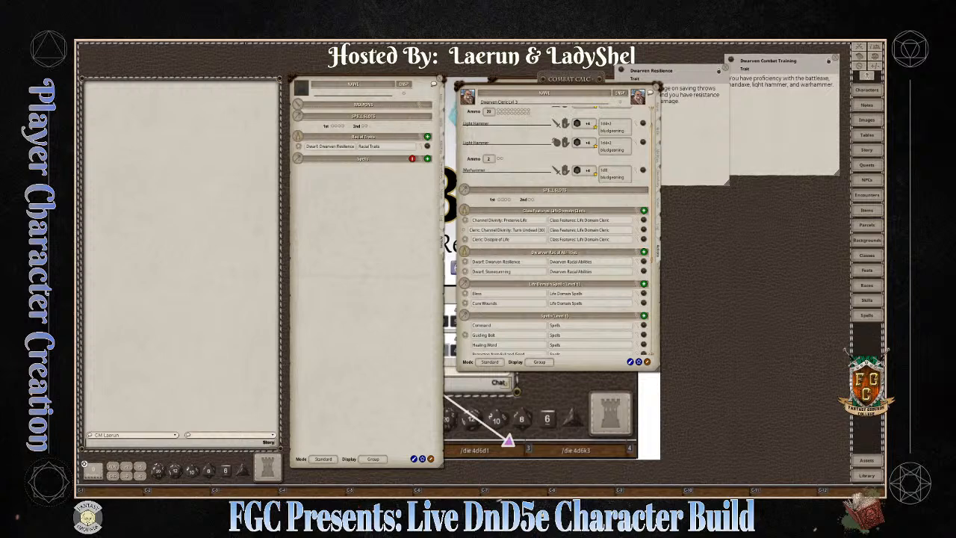
Step: With the combat tracker open, set the Dwarven Cleric Lvl 3 sheet to Combat mode and Actions display, apply its Dwarven Resilience effect, and close the sheet
left_click(860, 48)
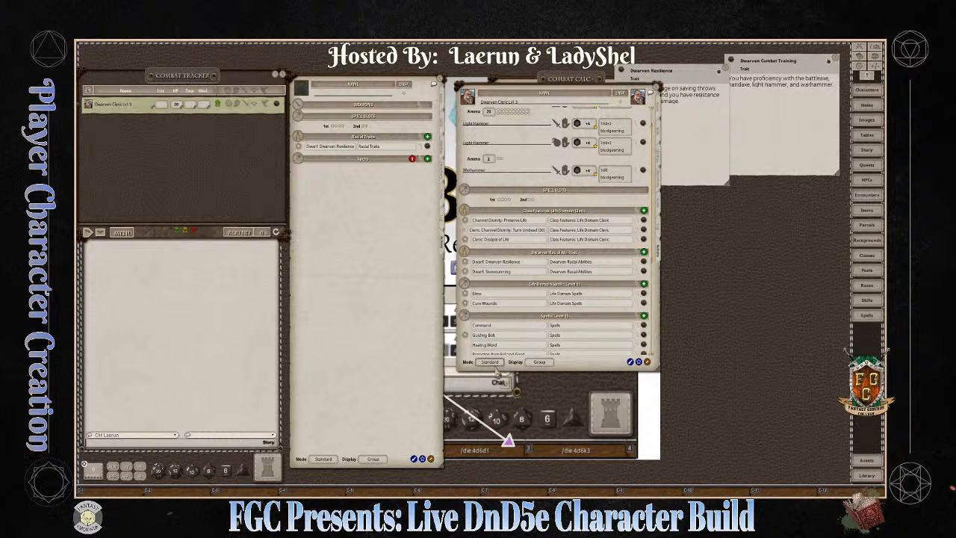
left_click(539, 361)
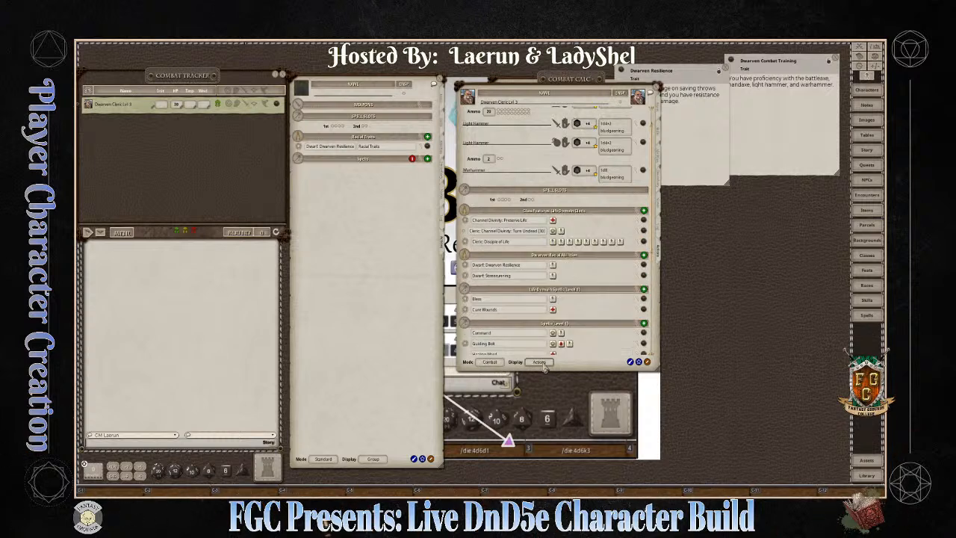
scroll(573, 284, "down", 2)
scroll(573, 284, "down", 1)
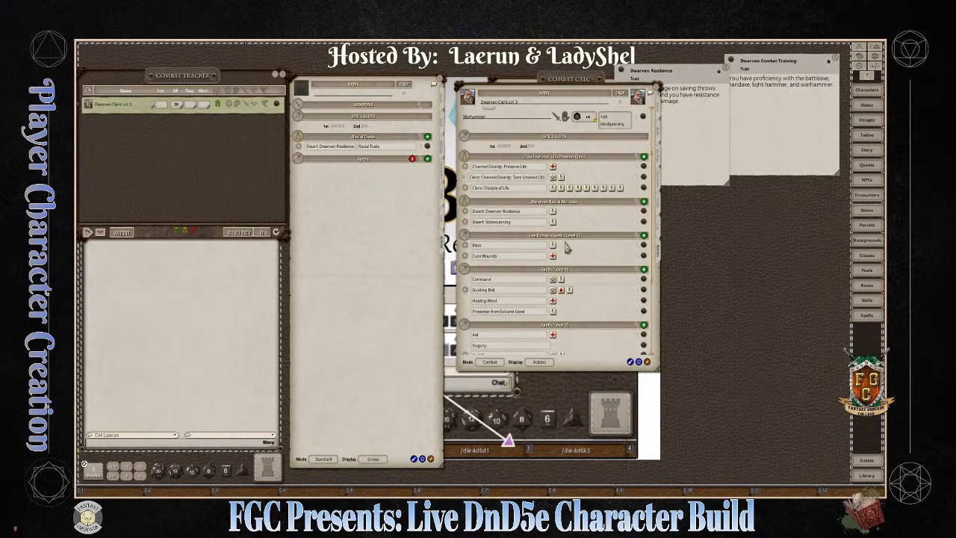
left_click(553, 214)
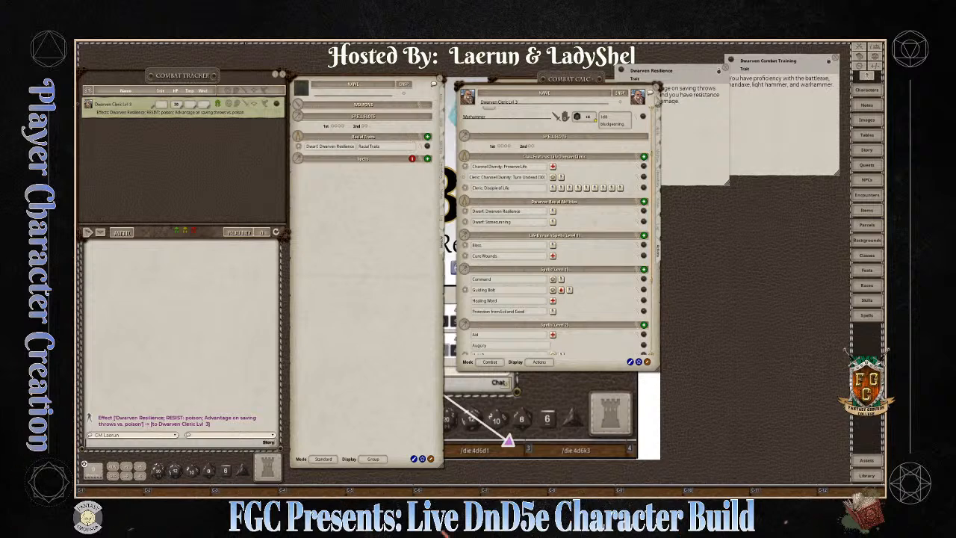
left_click(660, 91)
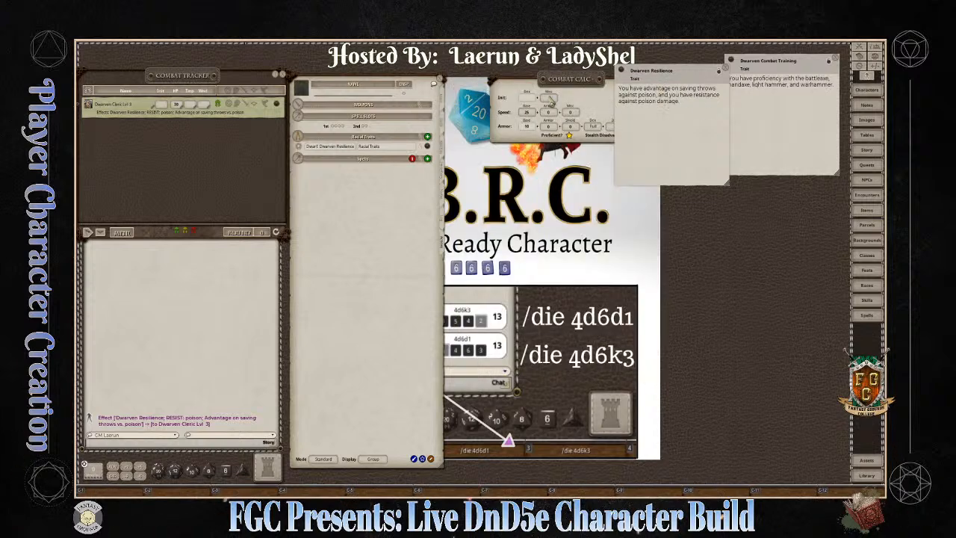
Step: Open the new character's Channel Divinity feature, read through its description, and move it clear of the character sheet
left_click(441, 125)
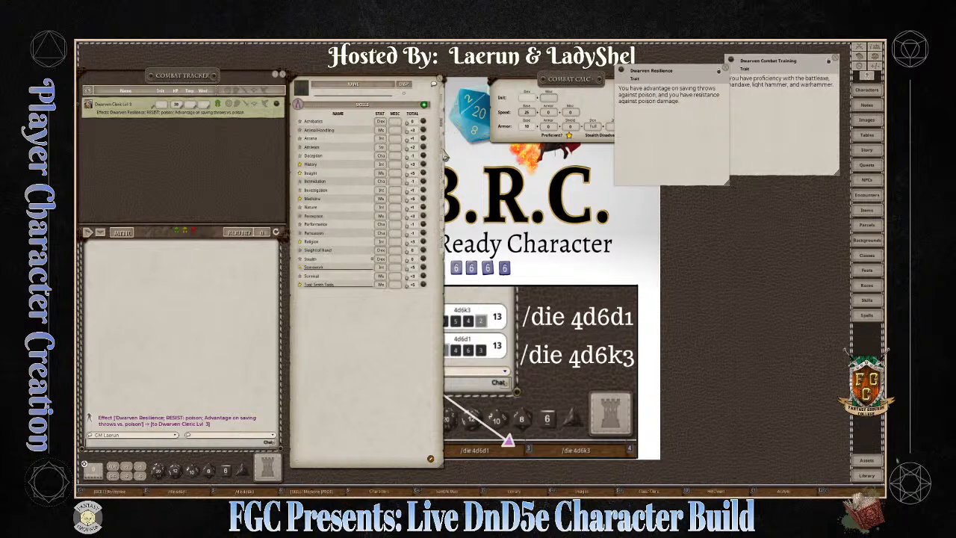
left_click(445, 155)
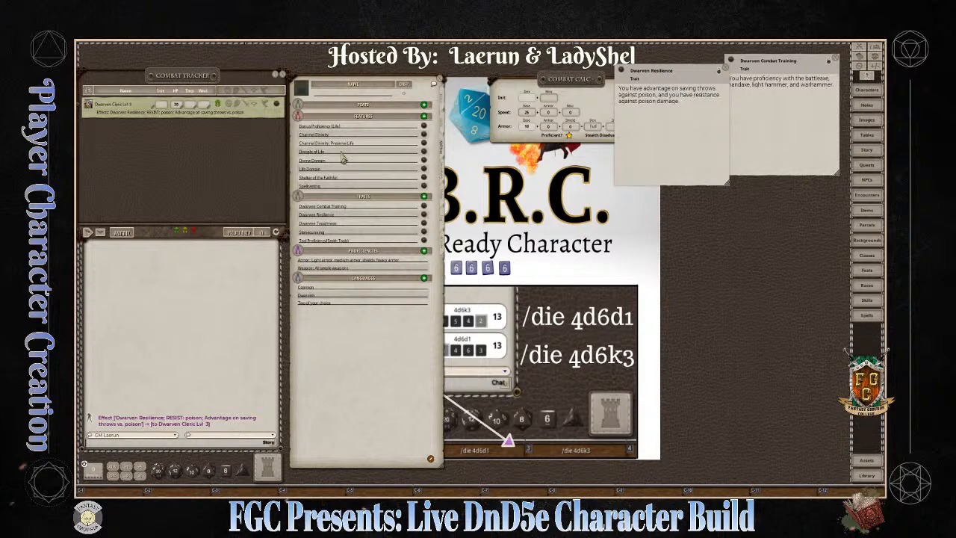
left_click(425, 134)
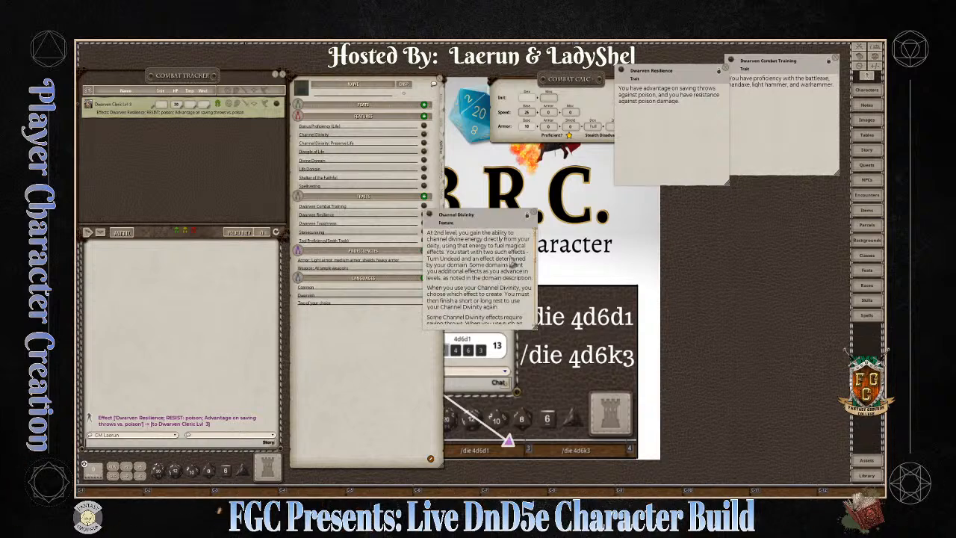
scroll(513, 263, "down", 6)
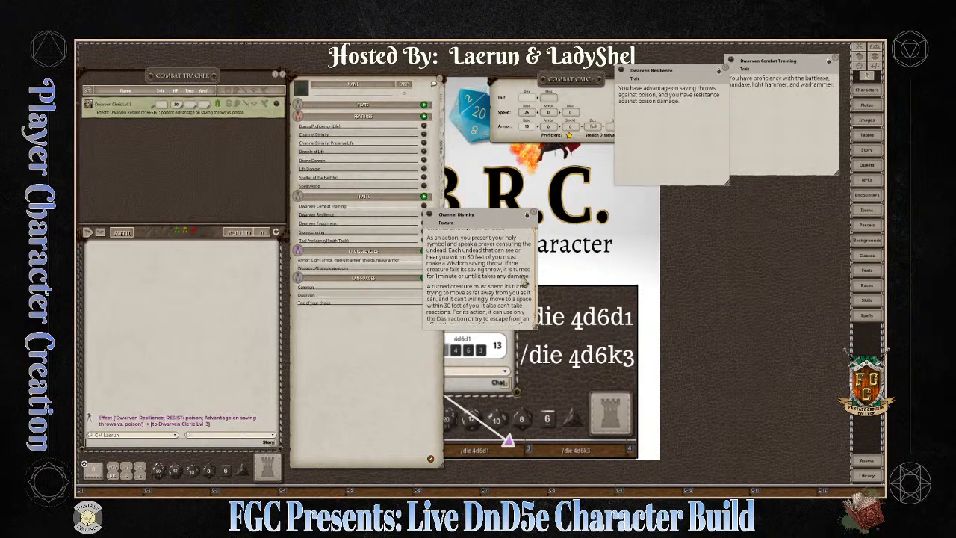
scroll(525, 282, "up", 3)
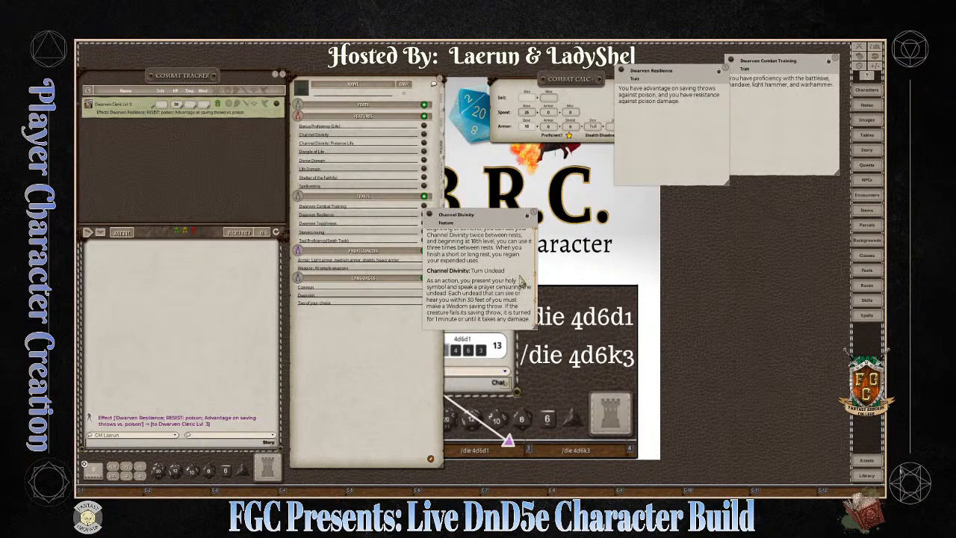
scroll(521, 283, "up", 5)
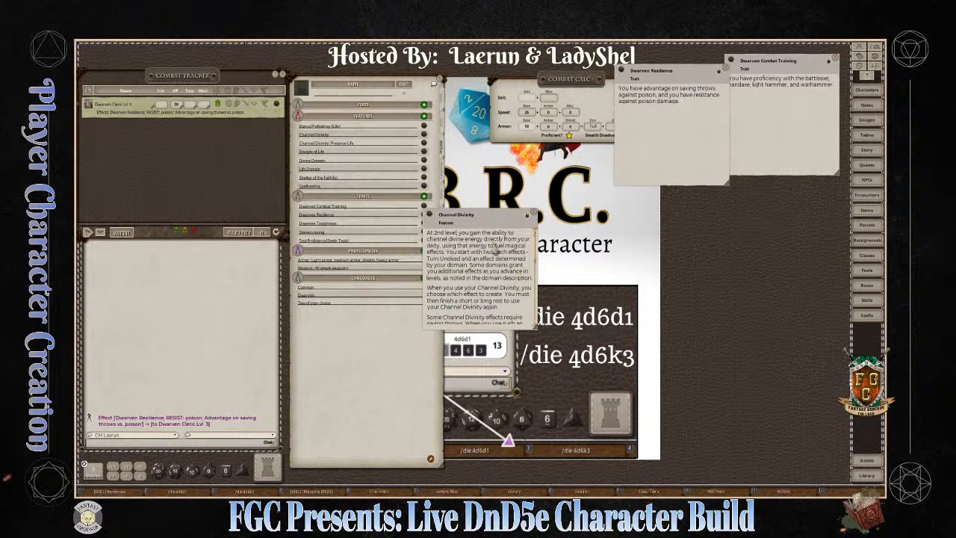
key("ctrl")
left_click_drag(491, 216, 571, 225)
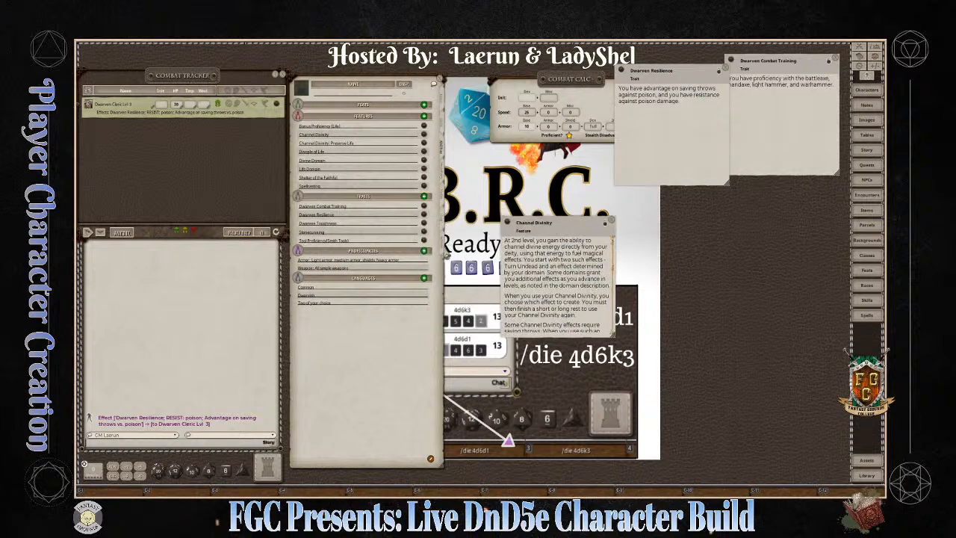
Step: Check the new character's actions, then open the Dwarven Cleric Lvl 3 sheet from the character list to view its powers and close it
left_click(445, 254)
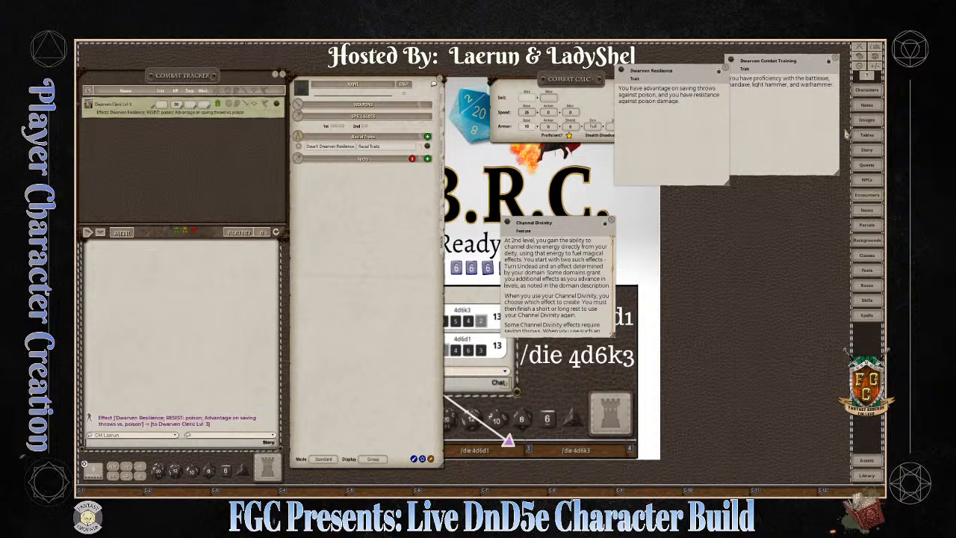
left_click(866, 90)
left_click_drag(485, 217, 688, 215)
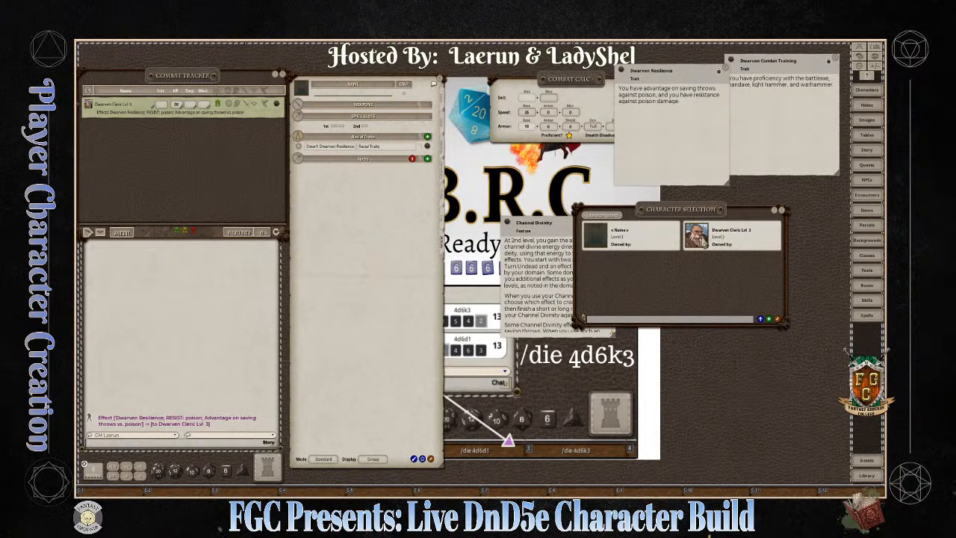
left_click(703, 241)
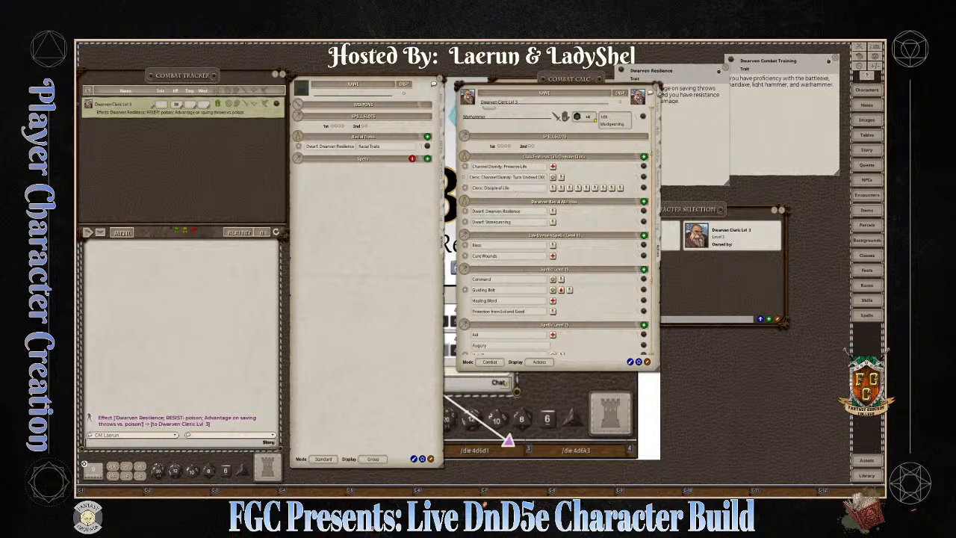
left_click(658, 89)
Step: Return to the new character's features, read the Channel Divinity description down to Turn Undead, and close it
left_click(441, 132)
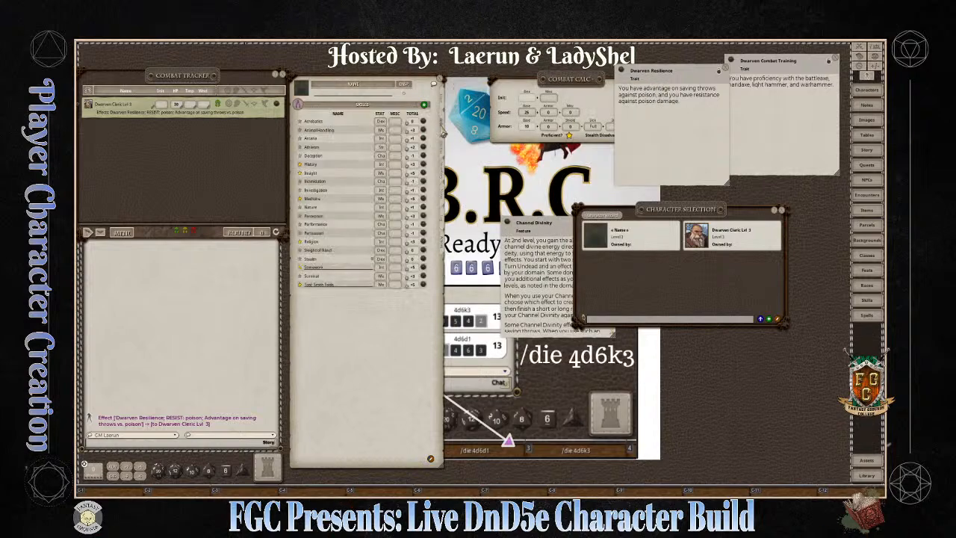
left_click(444, 155)
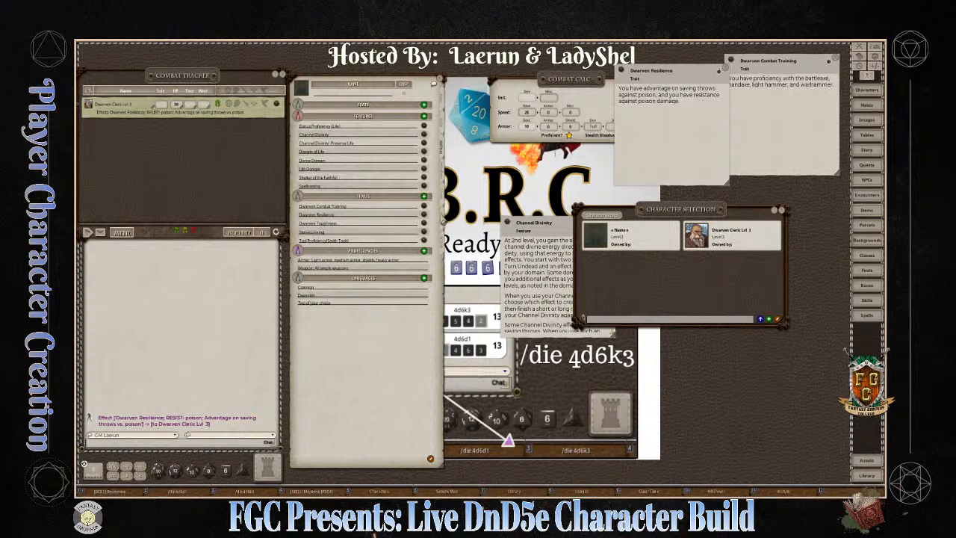
left_click(557, 235)
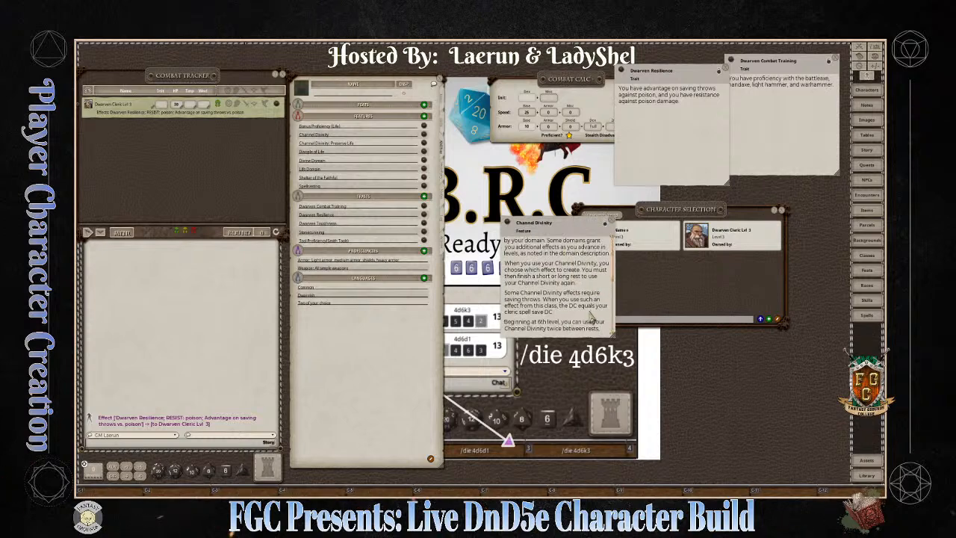
scroll(591, 319, "down", 3)
scroll(581, 317, "down", 4)
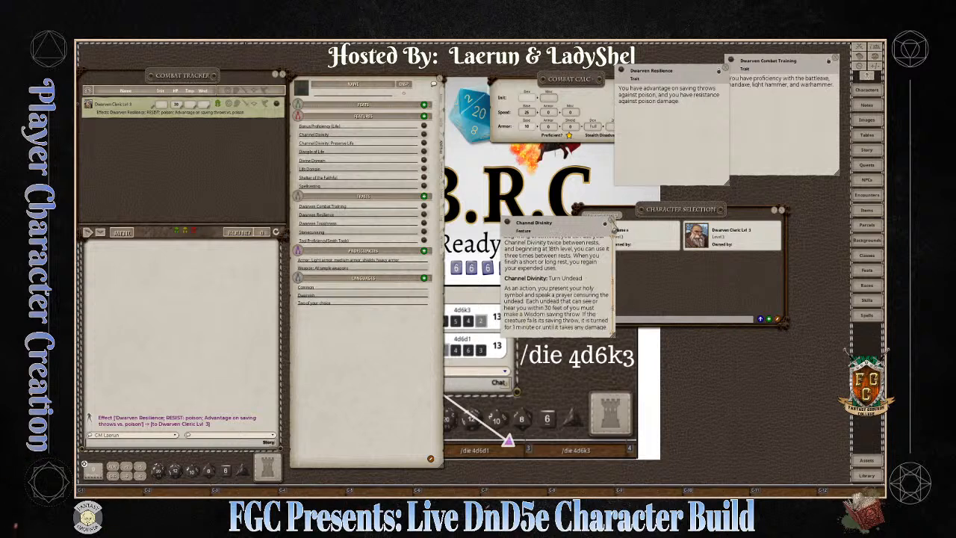
left_click(611, 223)
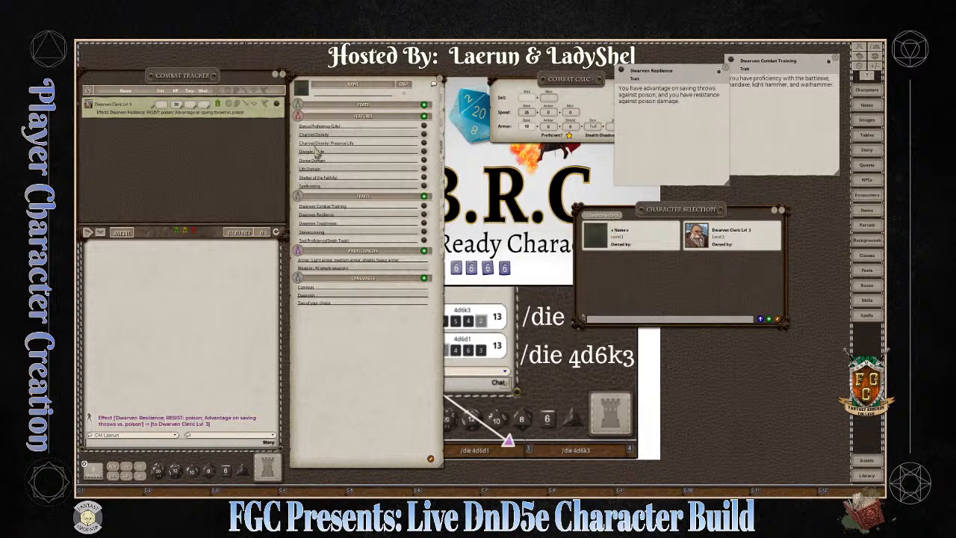
Step: Open the Disciple of Life description, place it over the Dwarven Combat Training note, and review the Dwarven Cleric Lvl 3 sheet's powers
left_click(424, 153)
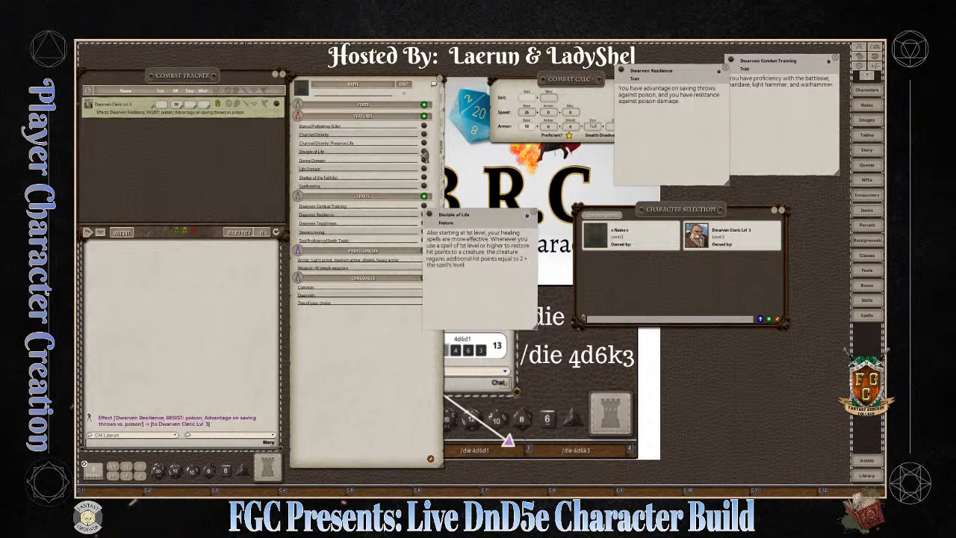
left_click_drag(485, 223, 796, 87)
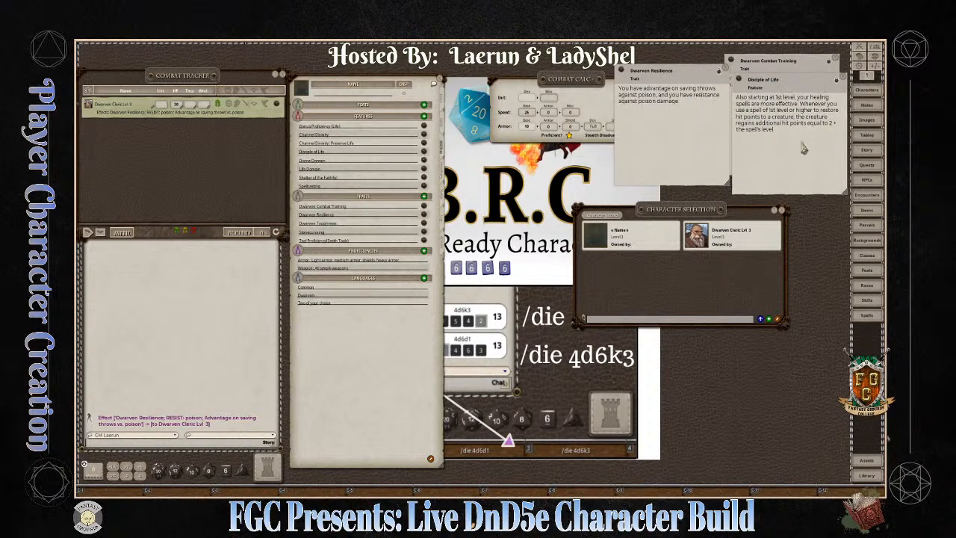
left_click(695, 235)
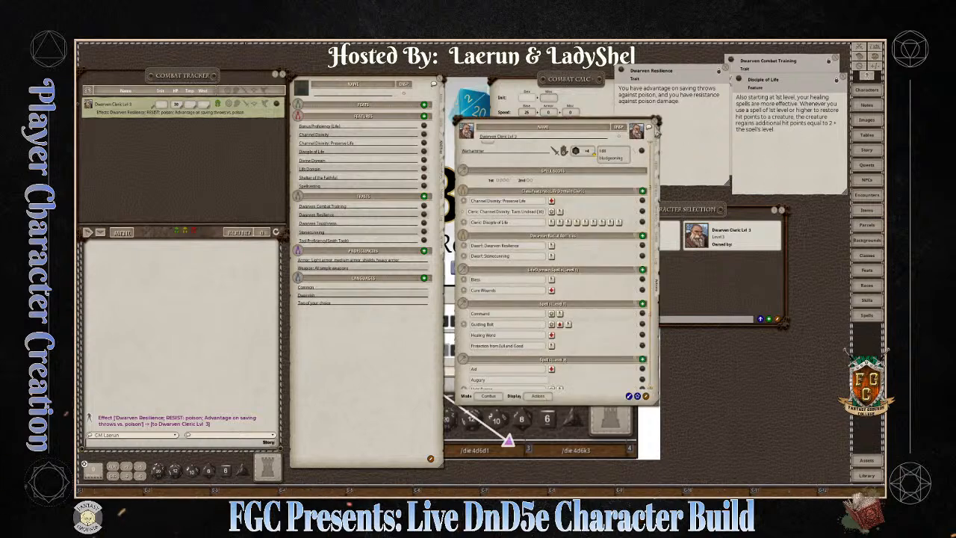
scroll(581, 365, "down", 5)
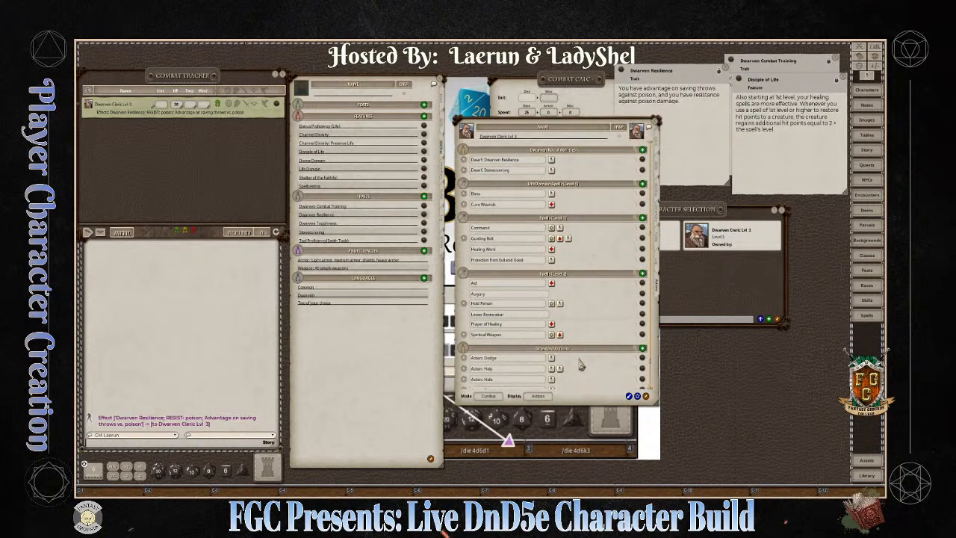
left_click(657, 131)
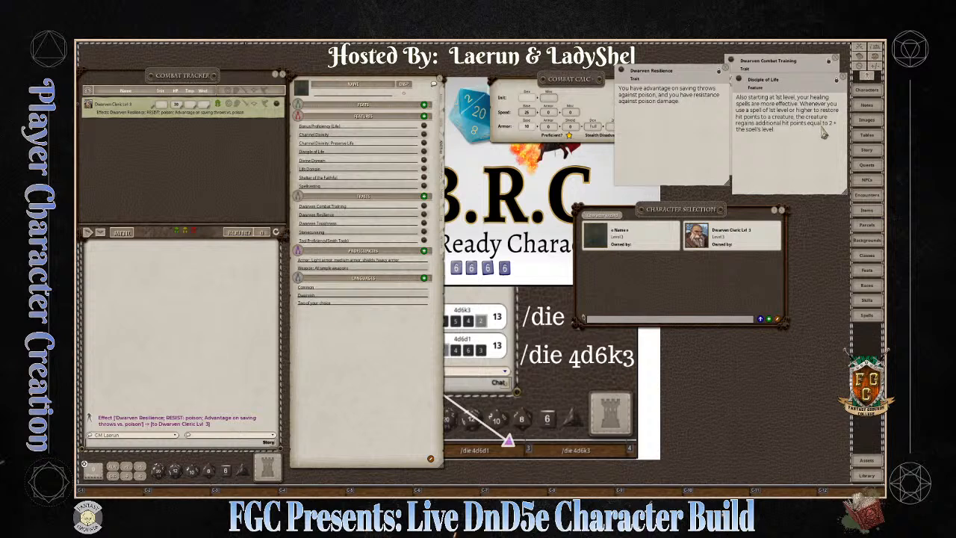
Step: Rearrange the character list and combat calculation windows, and open the Channel Divinity: Preserve Life and Divine Domain feature descriptions
left_click_drag(686, 215, 635, 253)
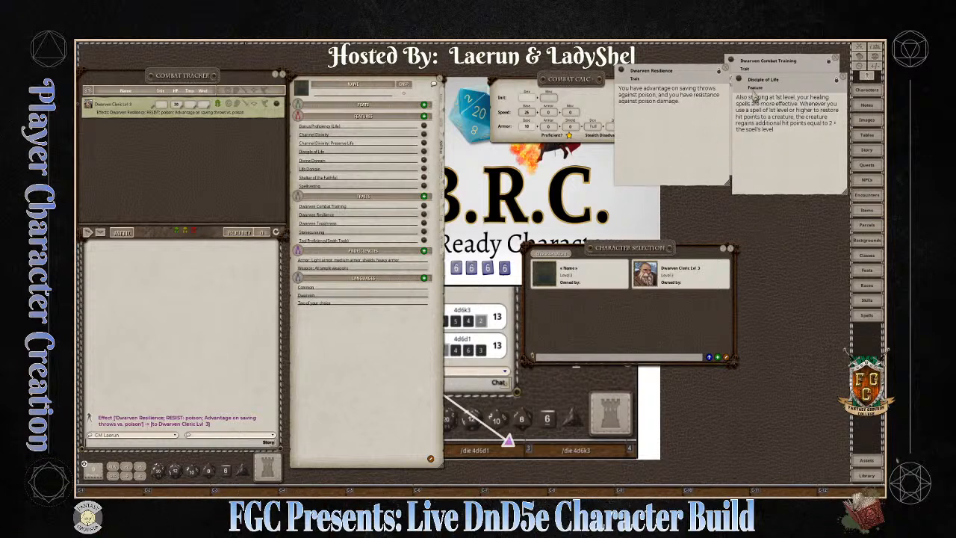
left_click_drag(581, 93, 544, 90)
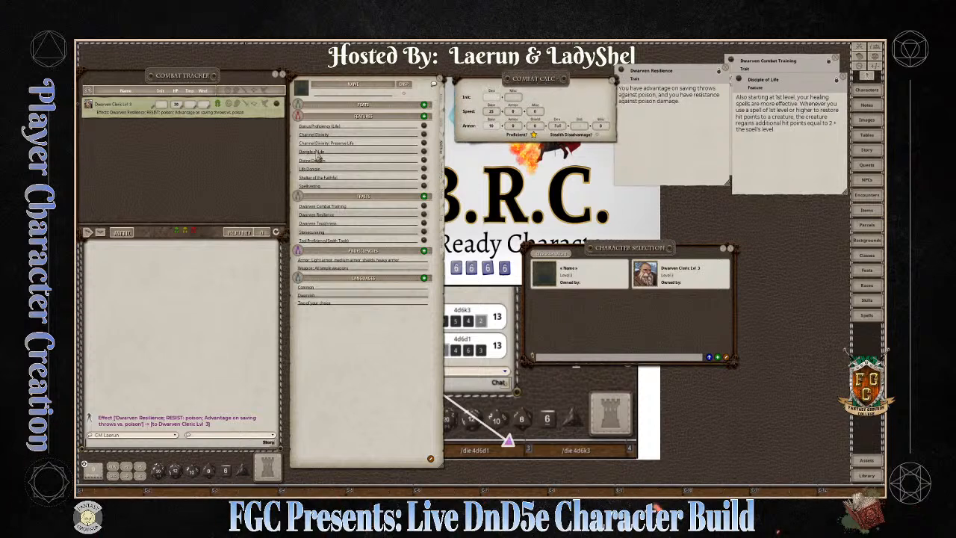
left_click(424, 143)
key("ctrl")
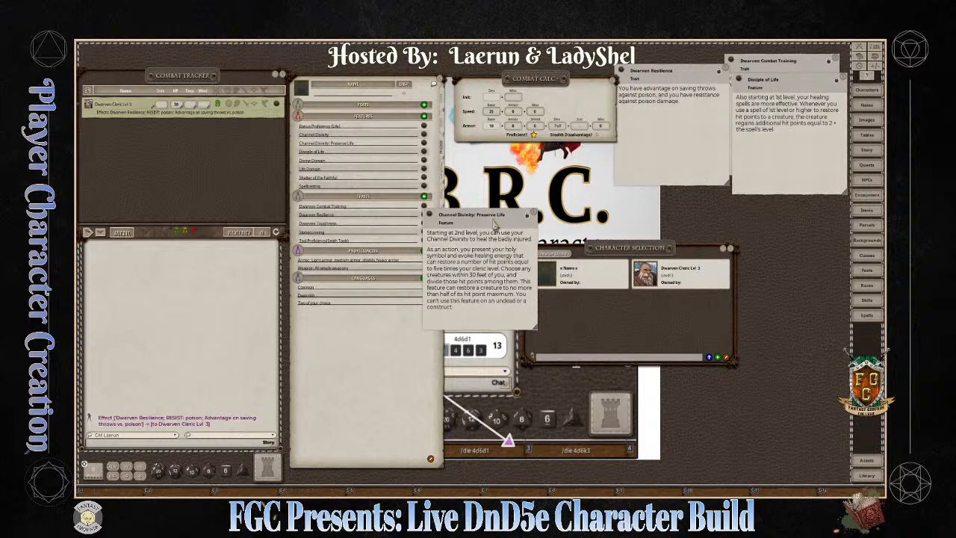
left_click_drag(494, 224, 810, 111)
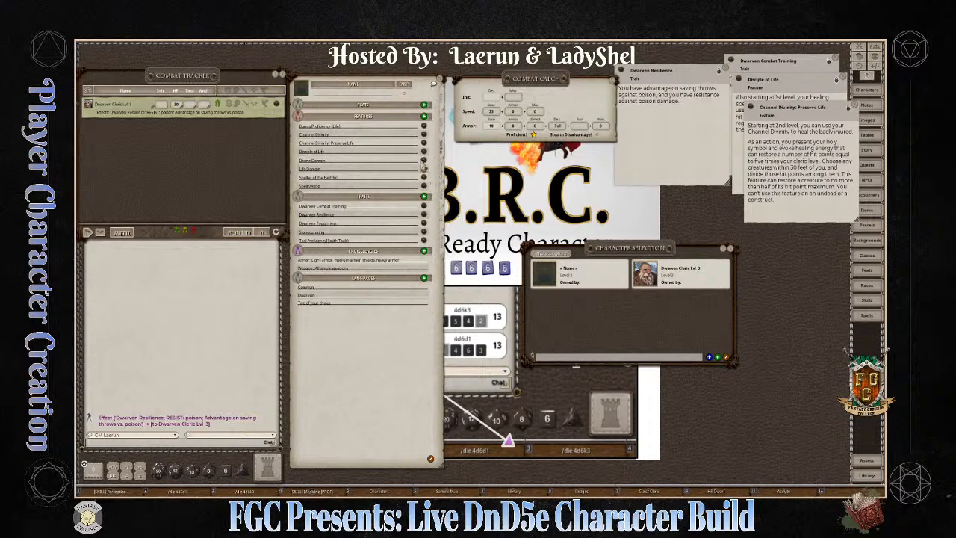
left_click(424, 161)
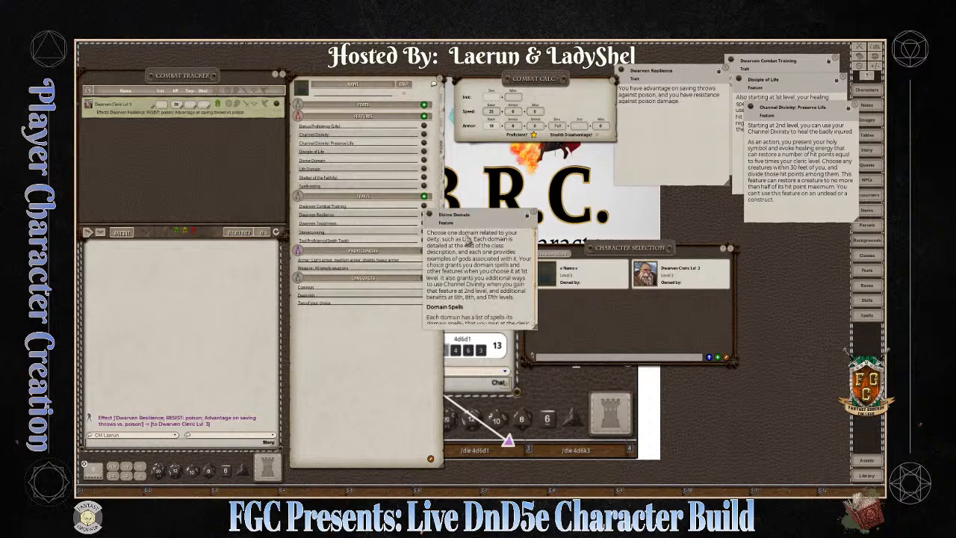
Step: Read the rest of the Divine Domain description, then the Life Domain description down to its domain spells, closing each one
scroll(467, 241, "down", 3)
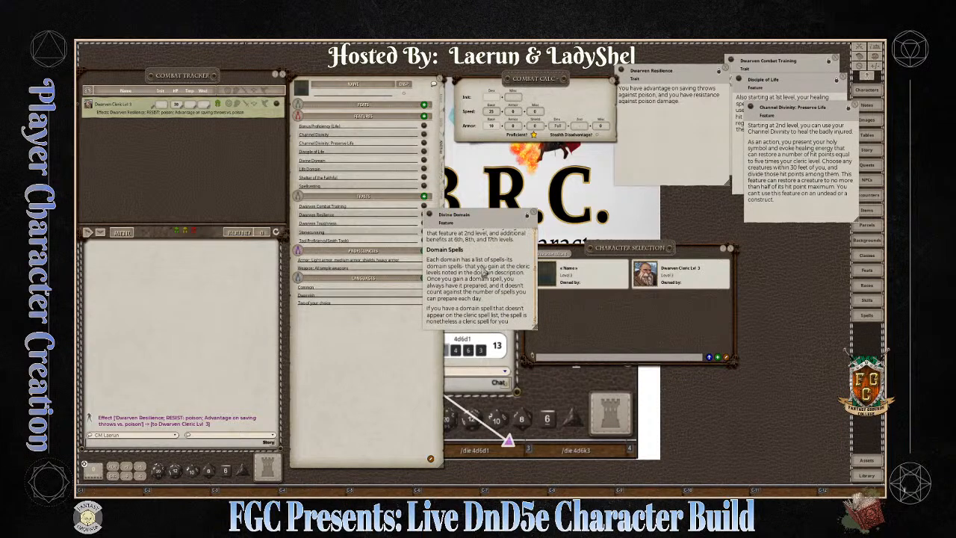
left_click(528, 215)
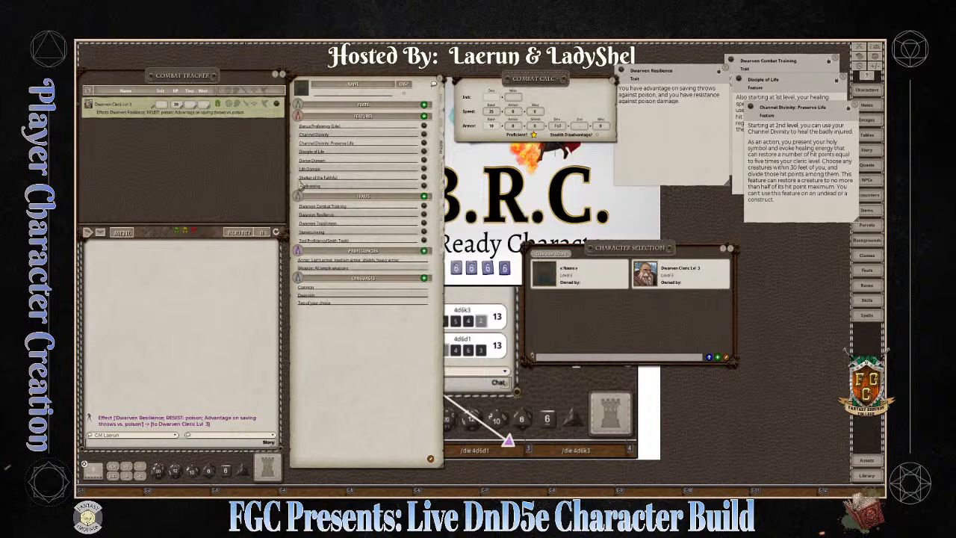
left_click(424, 169)
scroll(516, 280, "down", 2)
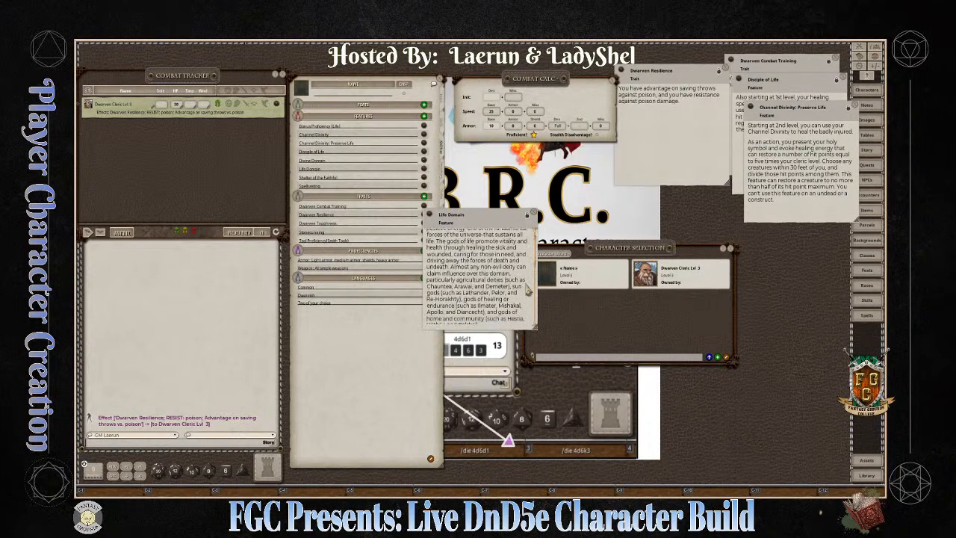
scroll(529, 290, "down", 4)
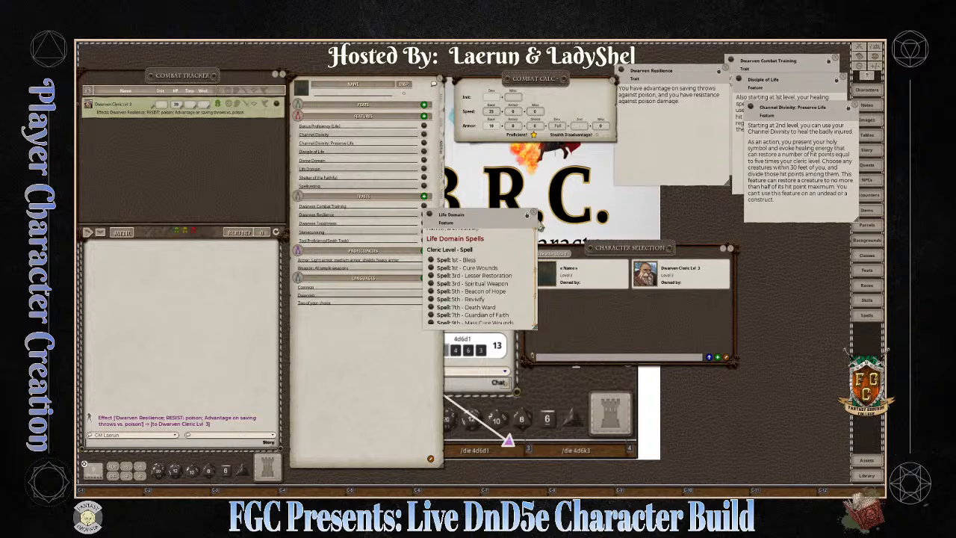
left_click(535, 216)
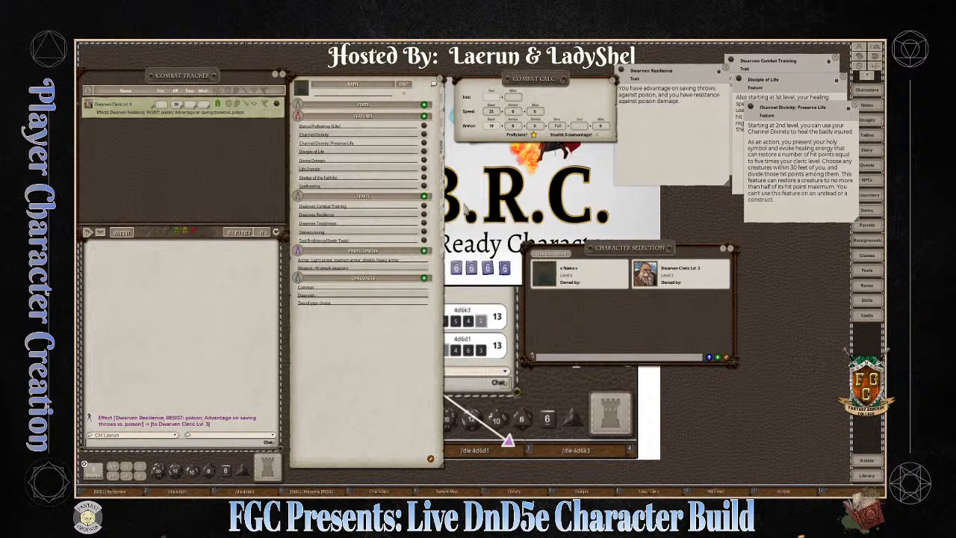
Step: Read through the Shelter of the Faithful and Spellcasting feature descriptions, closing each one after reading
left_click(424, 178)
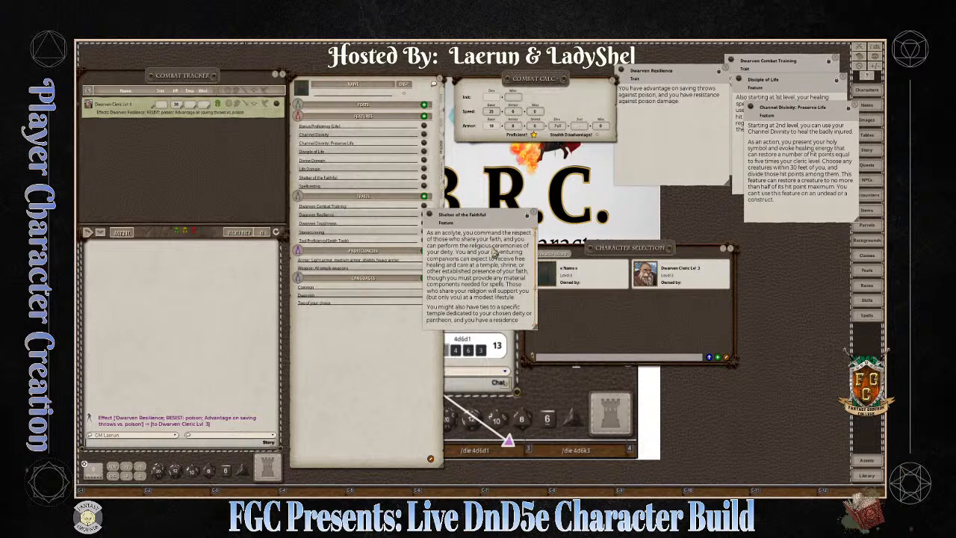
scroll(496, 269, "down", 3)
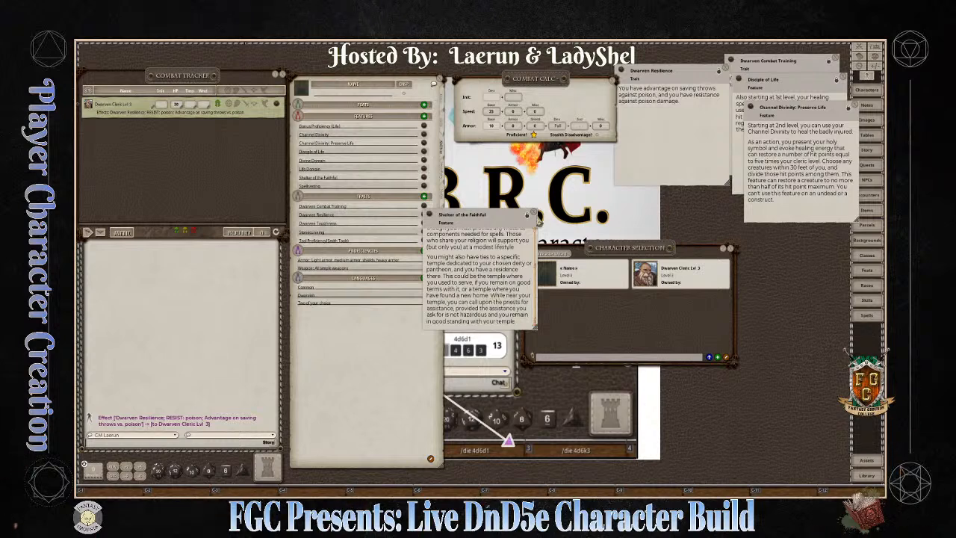
left_click(527, 215)
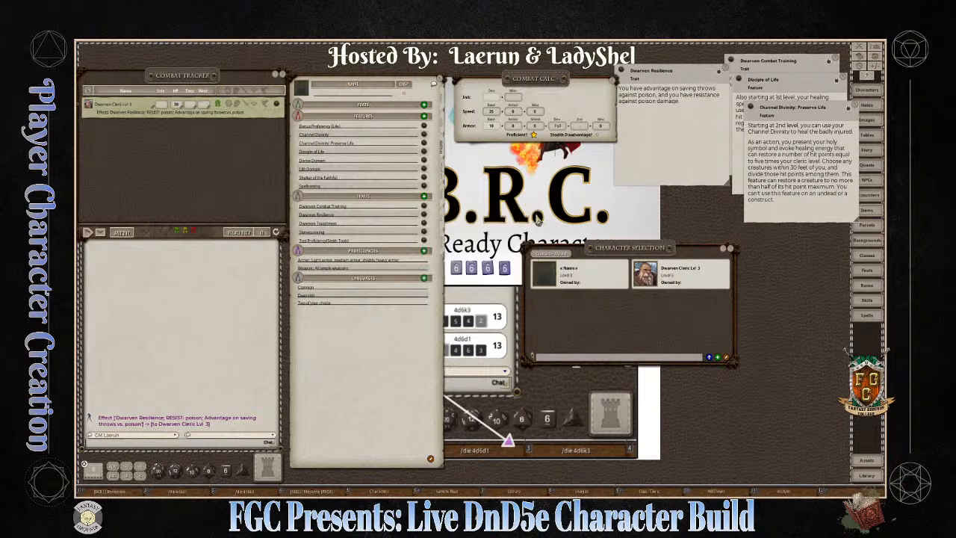
left_click(424, 187)
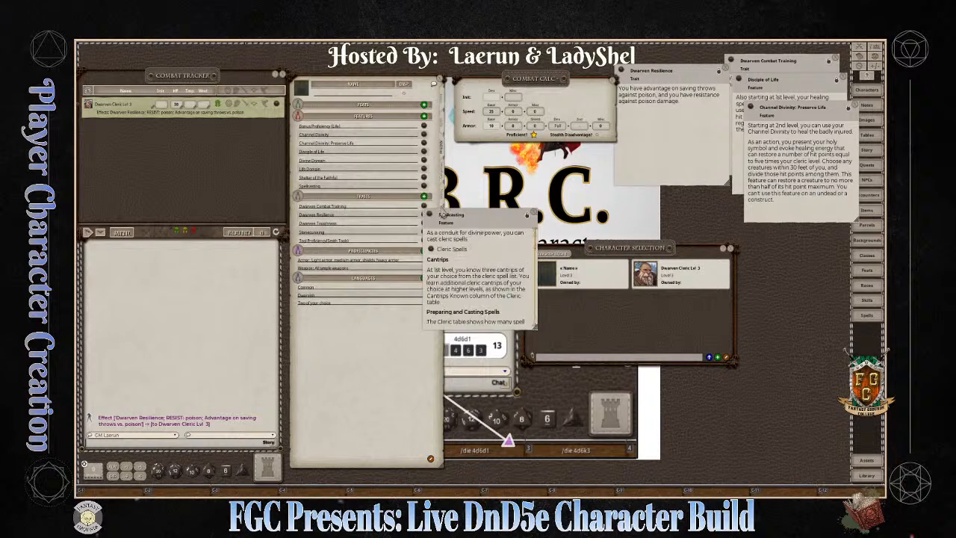
scroll(495, 302, "down", 5)
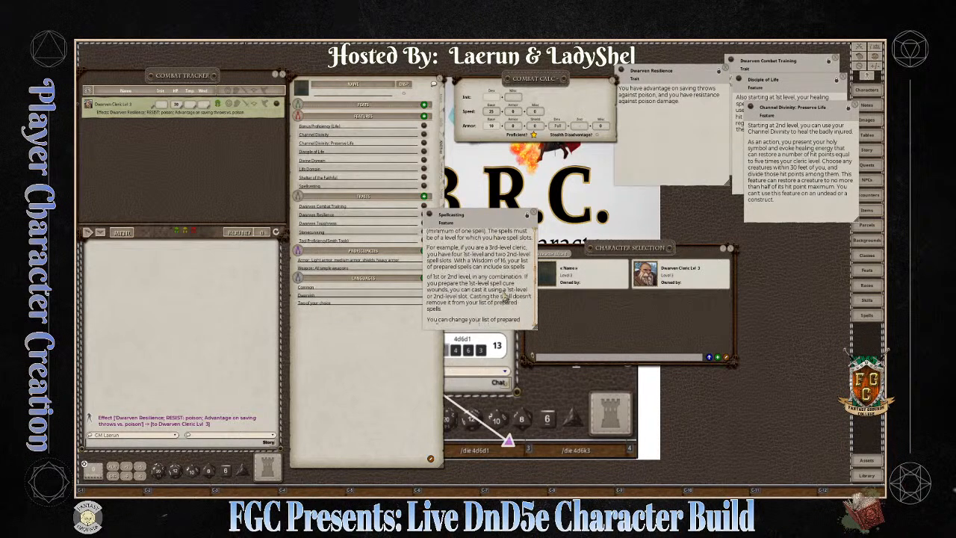
left_click(531, 213)
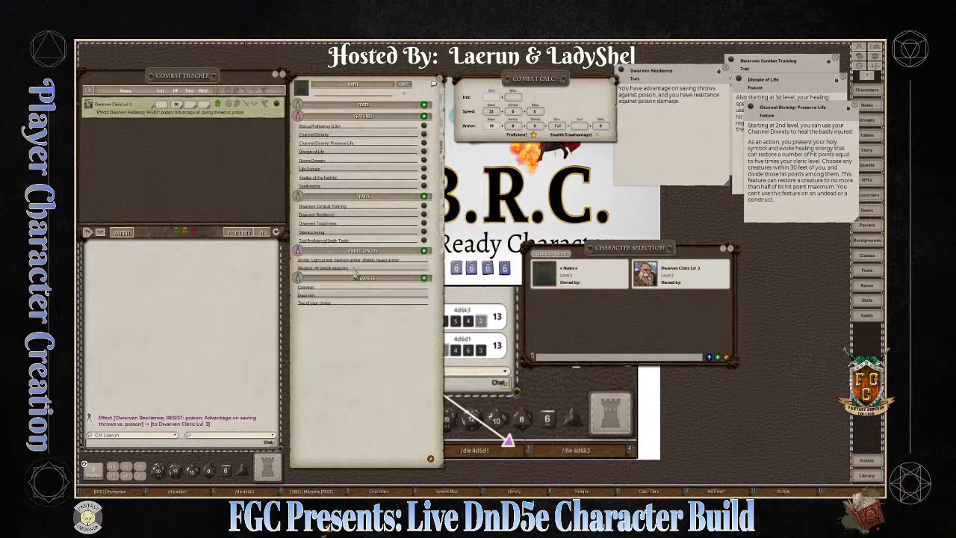
Step: Open the Bonus Proficiency (Life) feature description, read it, and close it
key("ctrl")
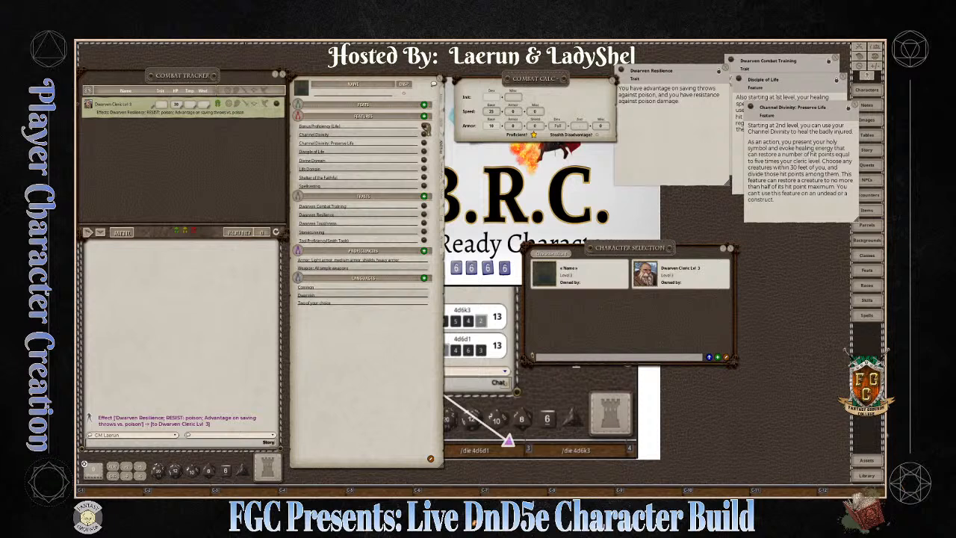
left_click(425, 127)
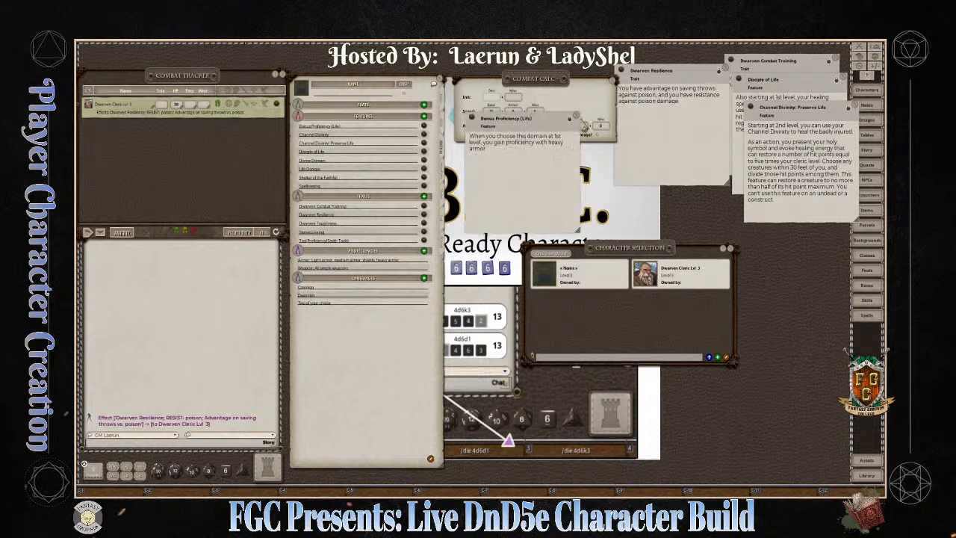
left_click(576, 117)
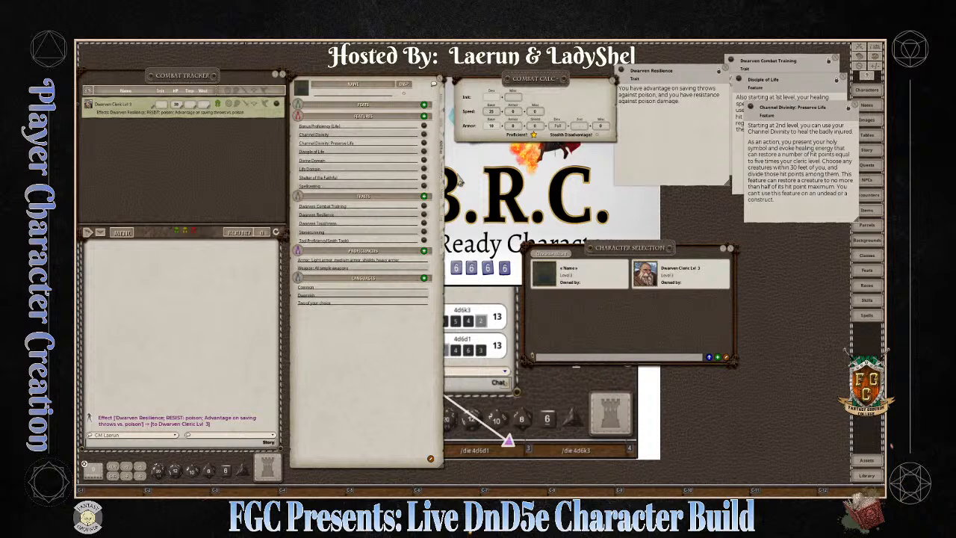
Step: Show the new character's inventory and place the Acolyte background beside it, enlarged so its starting equipment can be read
left_click(446, 177)
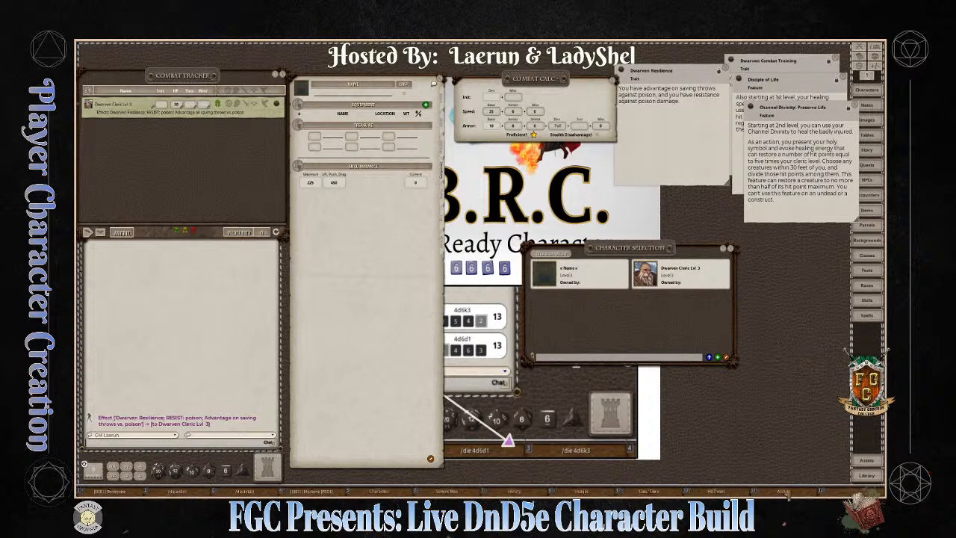
left_click(783, 490)
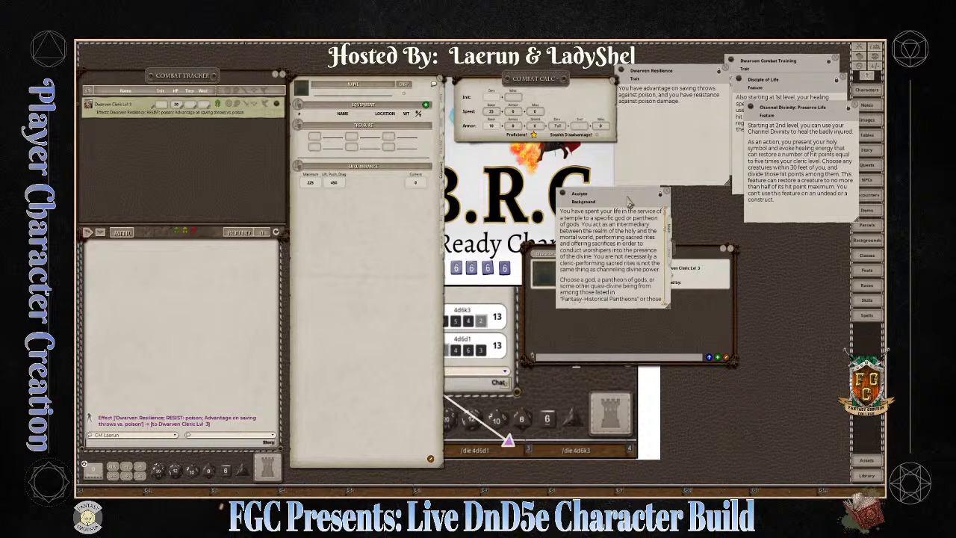
left_click_drag(630, 202, 571, 73)
scroll(611, 134, "down", 3)
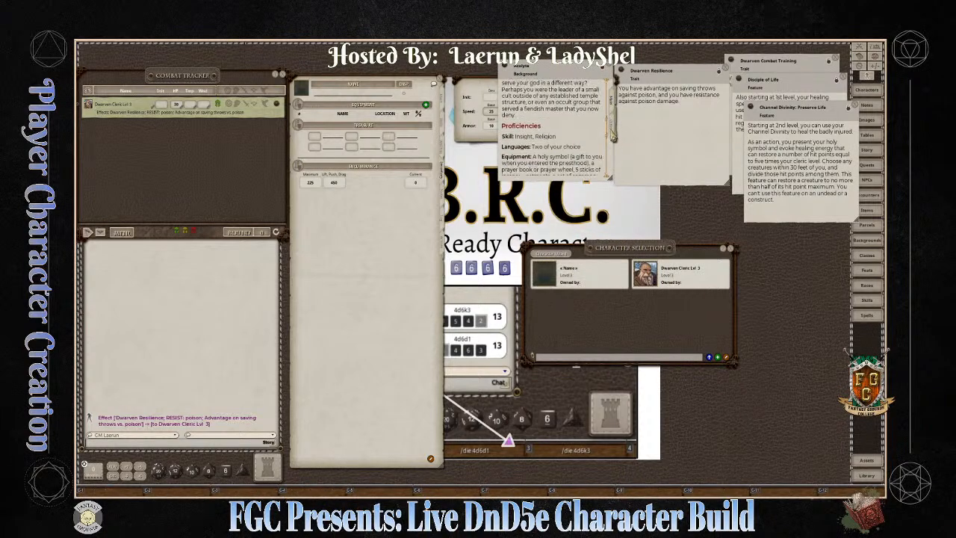
scroll(611, 135, "down", 2)
left_click_drag(613, 189, 691, 296)
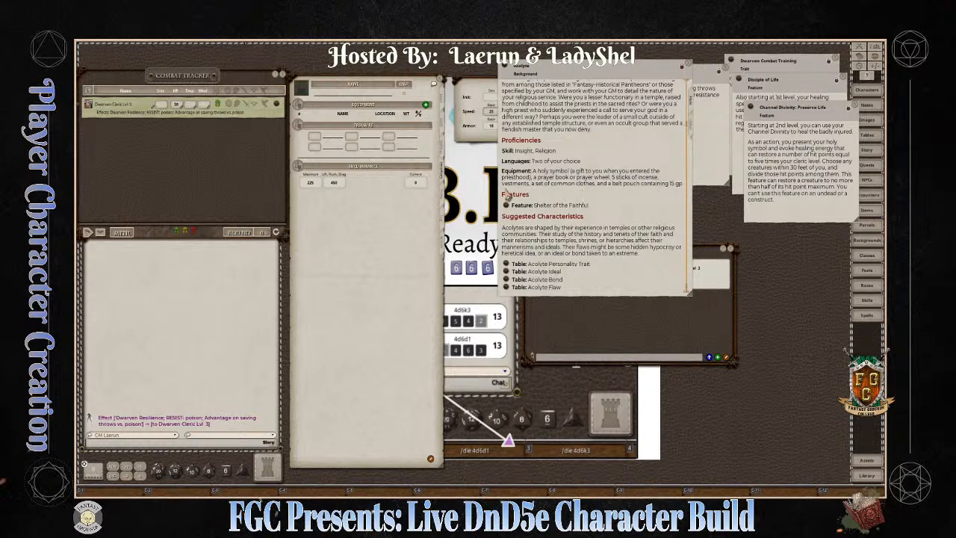
Step: Record 15 gp in the new character's treasure and open the list of items
key("ctrl")
type("1")
left_click(334, 139)
key("ctrl")
key("ctrl")
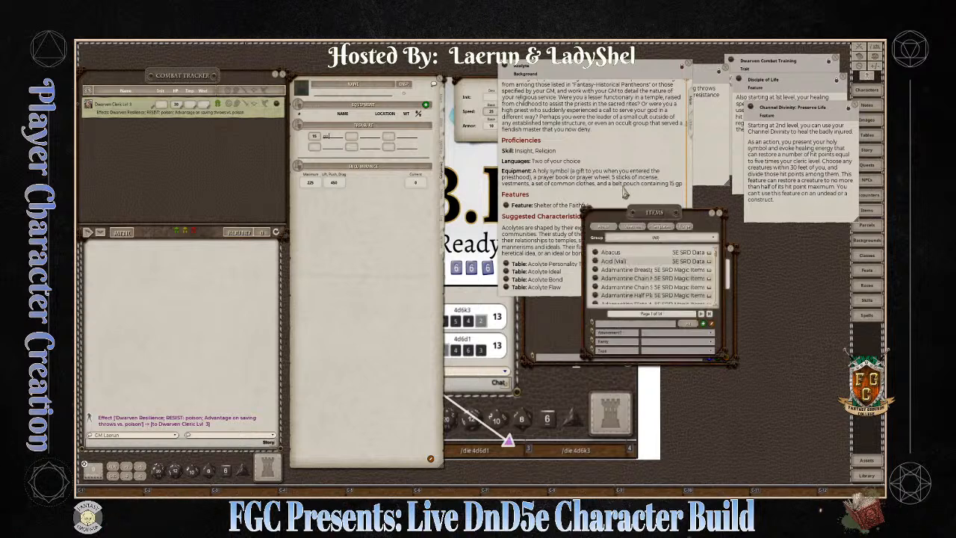
Step: Move the item list clear of the Acolyte background, filter it for "book", and add the Book to the character's inventory
left_click_drag(636, 215, 753, 154)
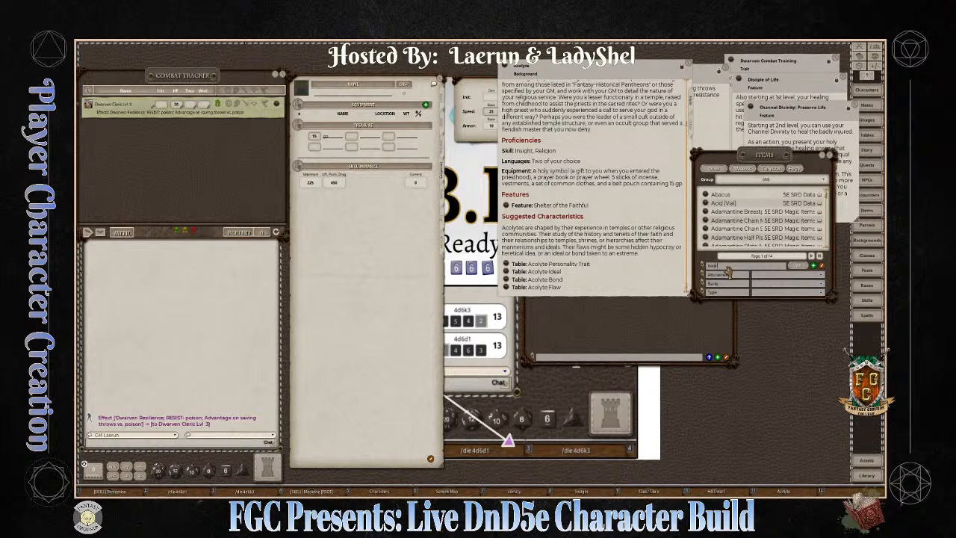
left_click(726, 266)
type("book")
key("ctrl")
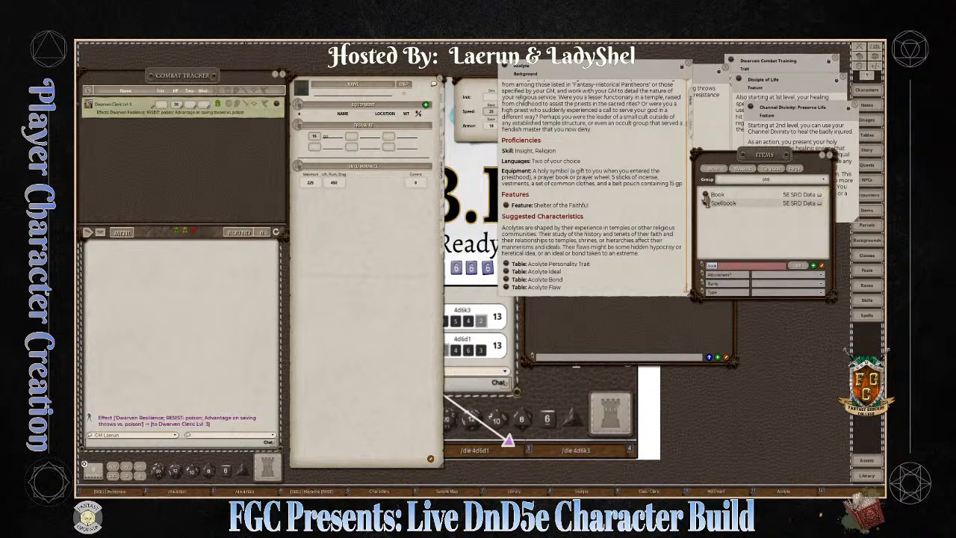
left_click_drag(706, 197, 351, 121)
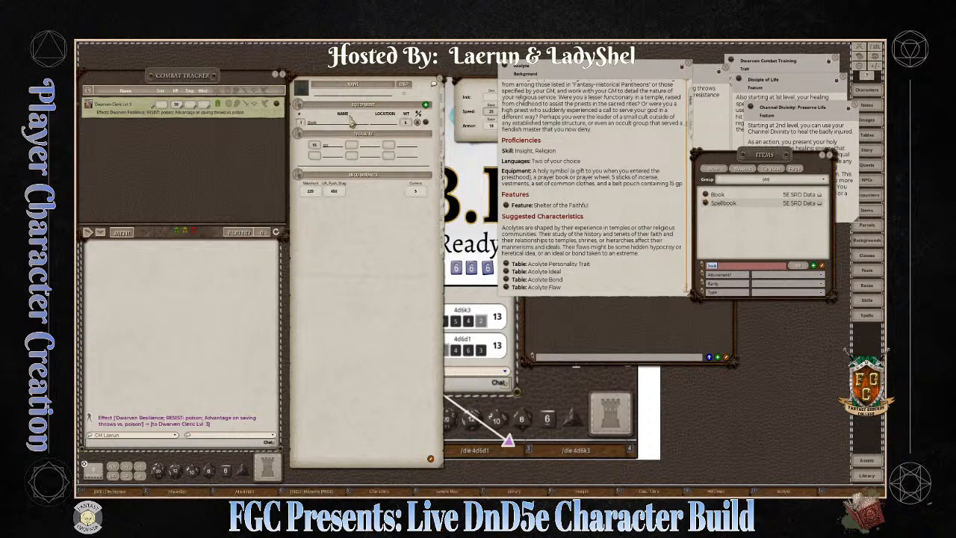
Step: Filter the items for chain and add the plain Chain Mail from 5E SRD Data to the inventory
key("ctrl")
key("BackSpace")
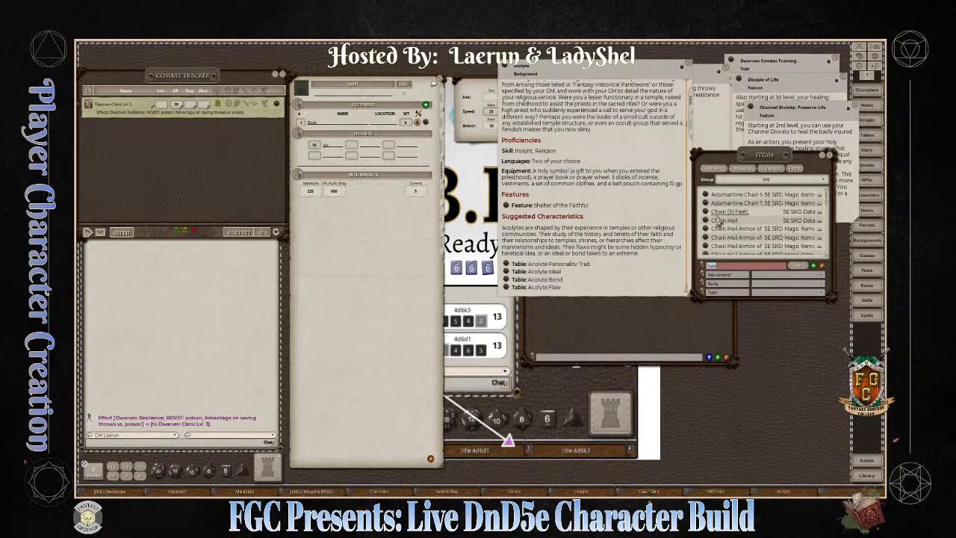
left_click_drag(710, 221, 344, 129)
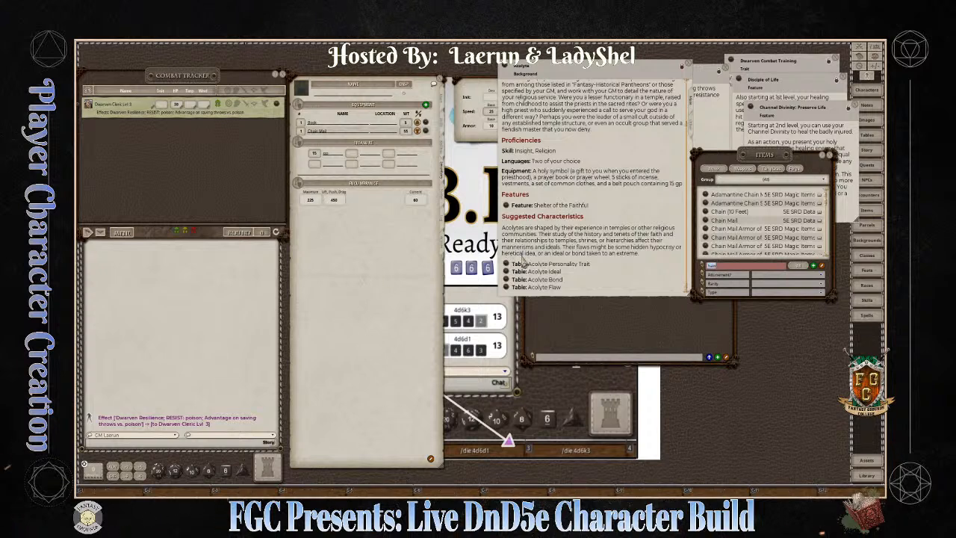
Step: Filter the items for "light" and then for bolts, adding Crossbow, Light and the non-magical Crossbow Bolts (20) to the inventory
left_click_drag(581, 80, 560, 82)
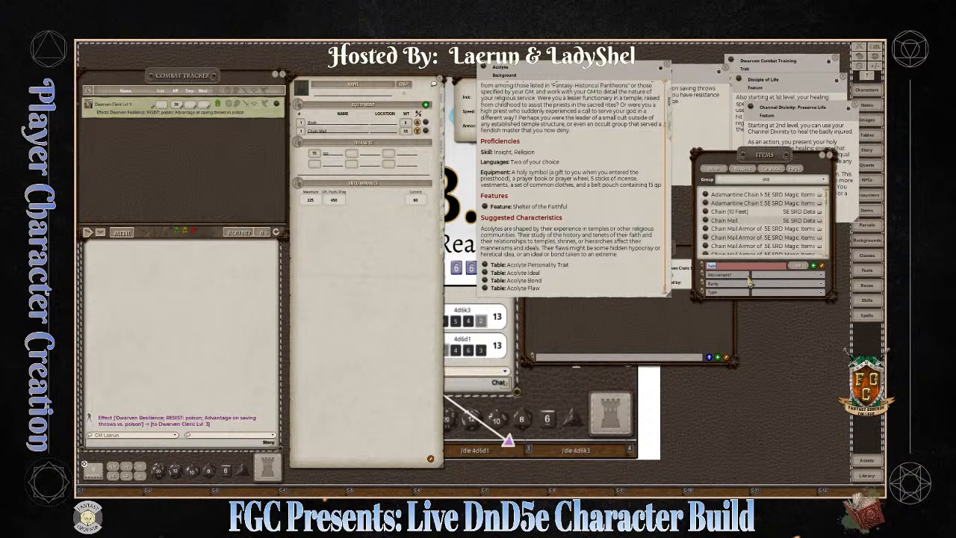
type("sh")
key("Return")
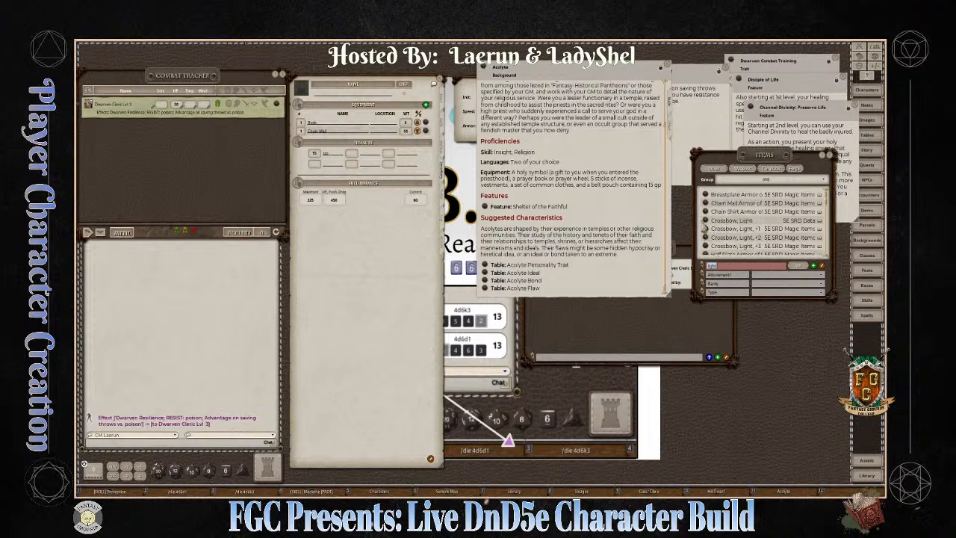
left_click_drag(347, 131, 348, 131)
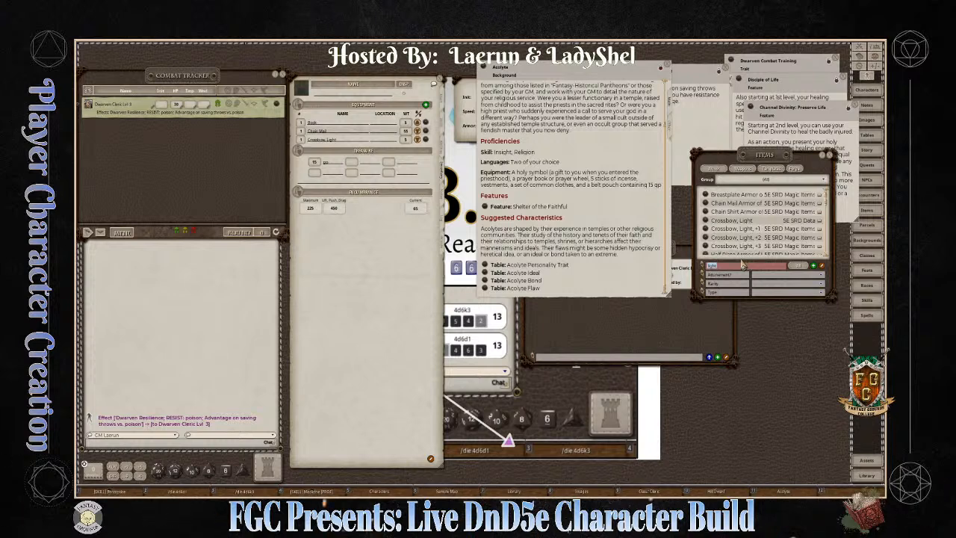
key("Return")
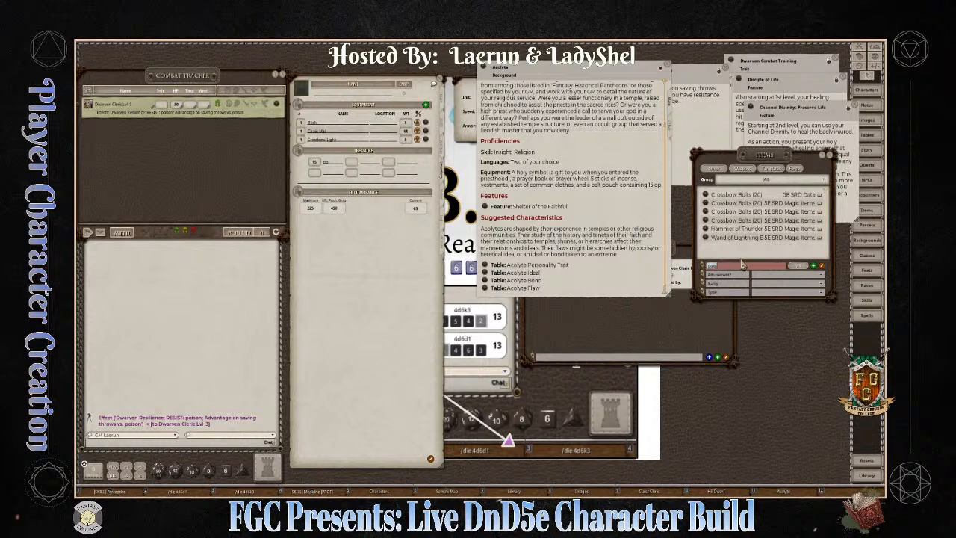
left_click_drag(701, 196, 496, 143)
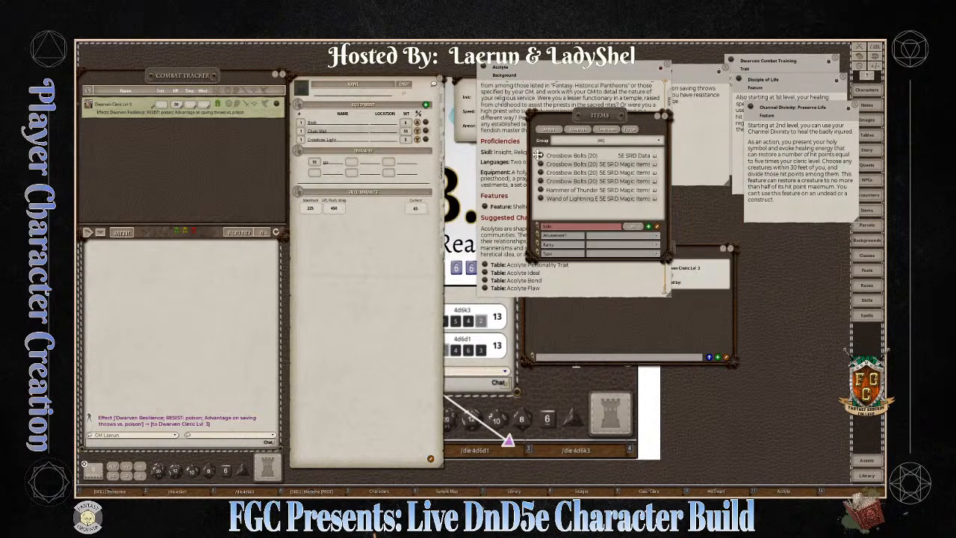
left_click_drag(369, 125, 369, 126)
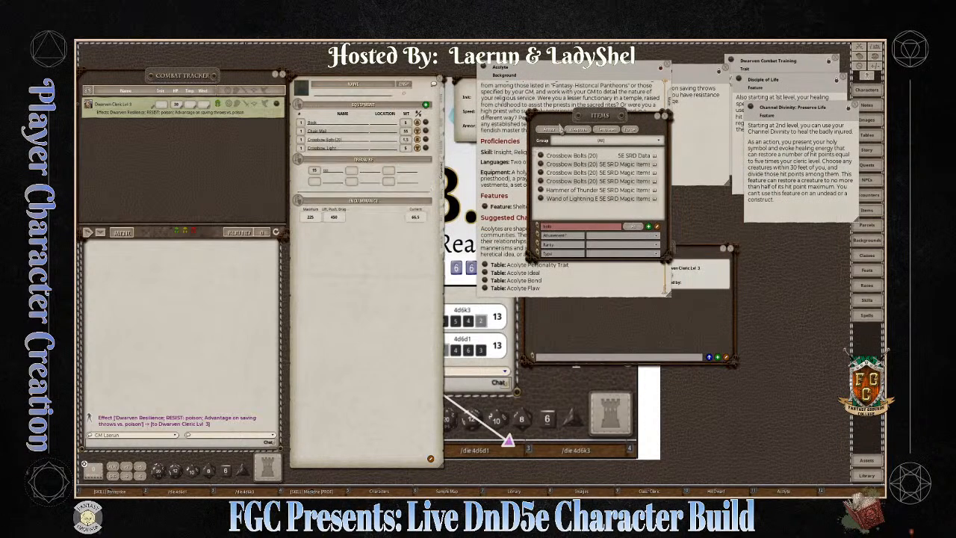
Step: Move the item list aside, search it for shields, and add the non-magical Shield from 5E SRD Data to the inventory
left_click_drag(623, 133, 647, 146)
key("ctrl")
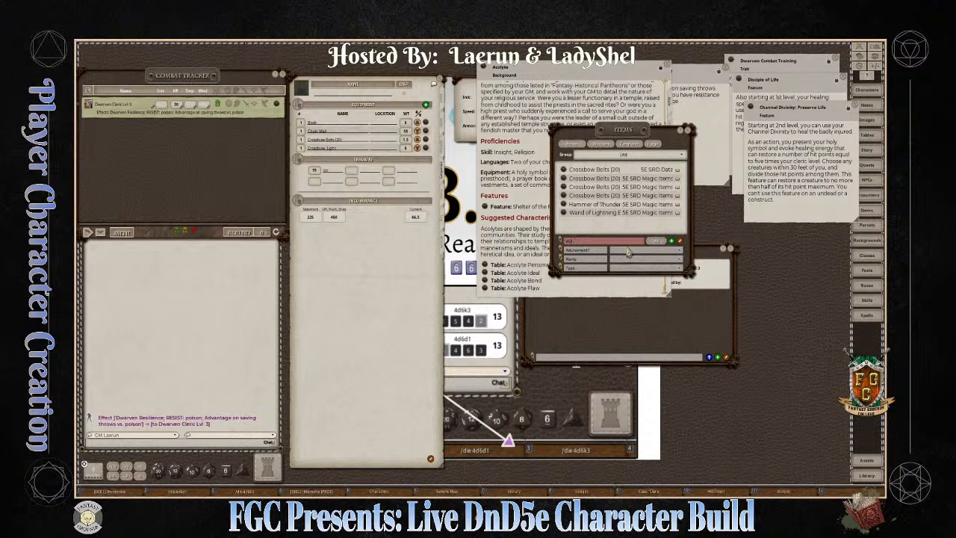
key("Return")
scroll(613, 224, "down", 2)
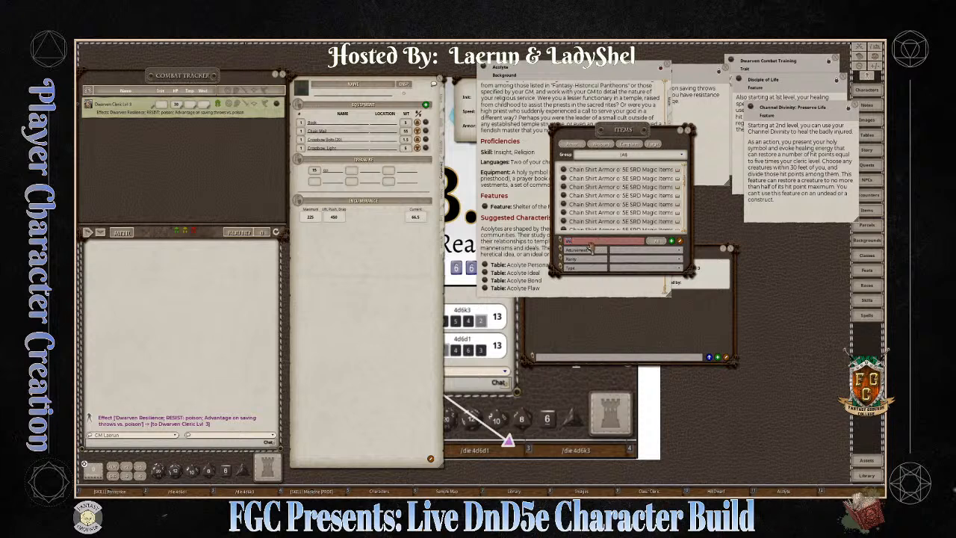
scroll(587, 225, "down", 5)
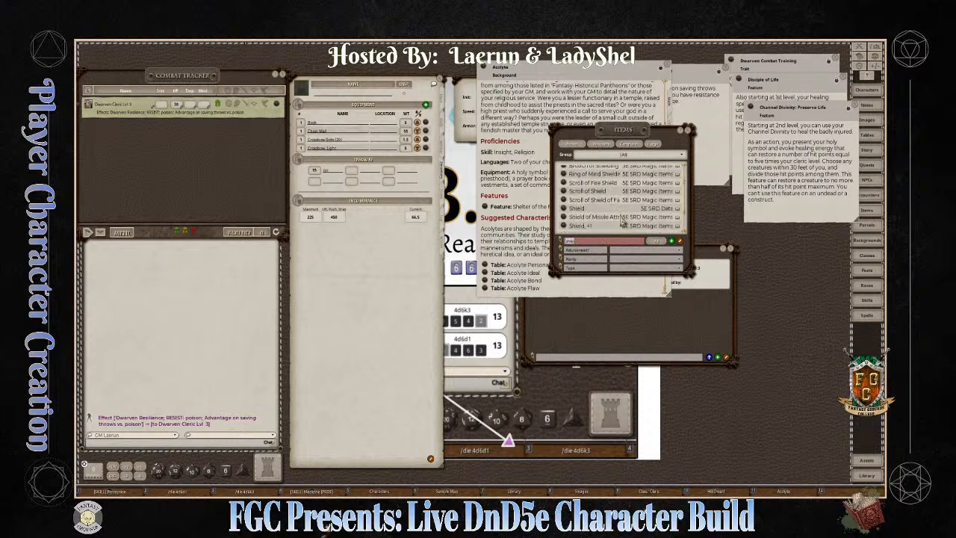
left_click_drag(567, 185, 433, 191)
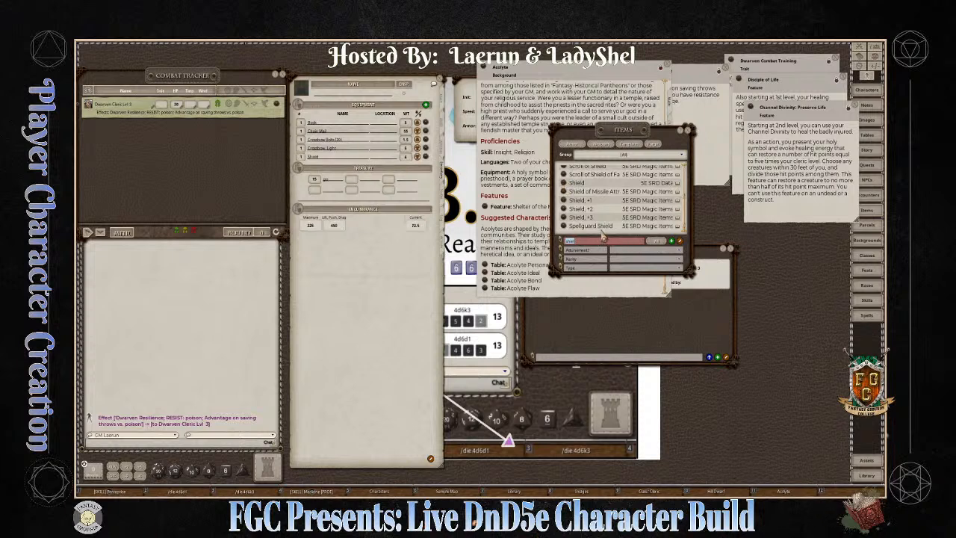
key("ctrl")
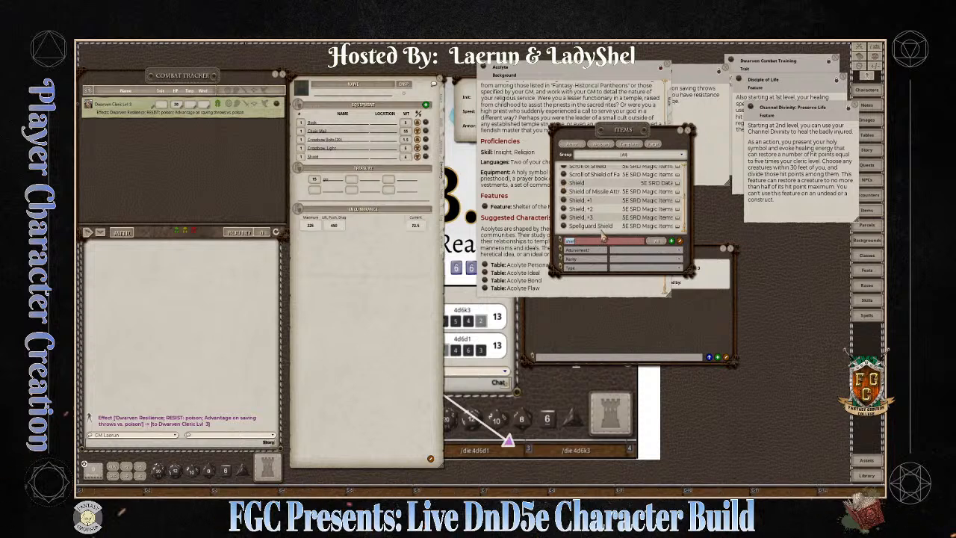
Step: Filter the items for "helm" and add the plain Helm from 5E SRD Data to the inventory
type("hol")
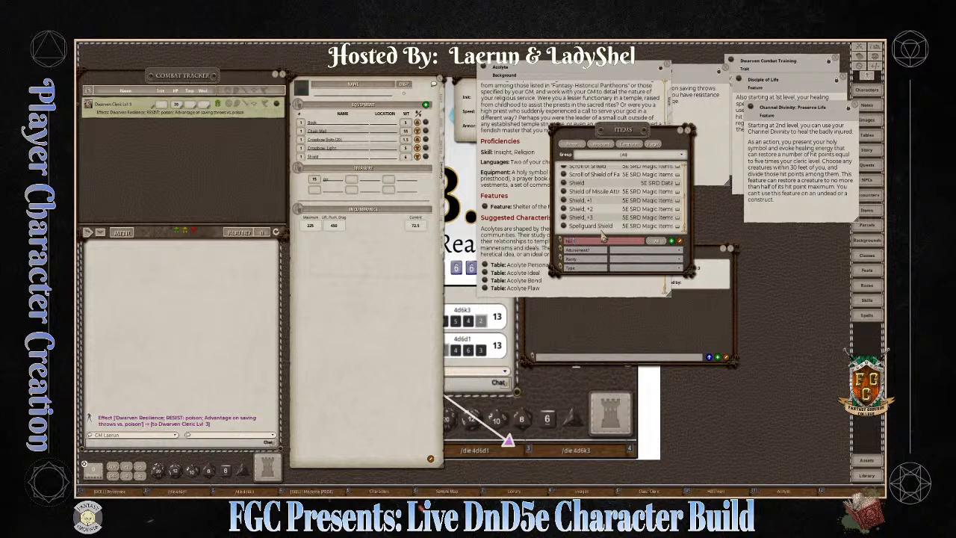
type("m")
key("Return")
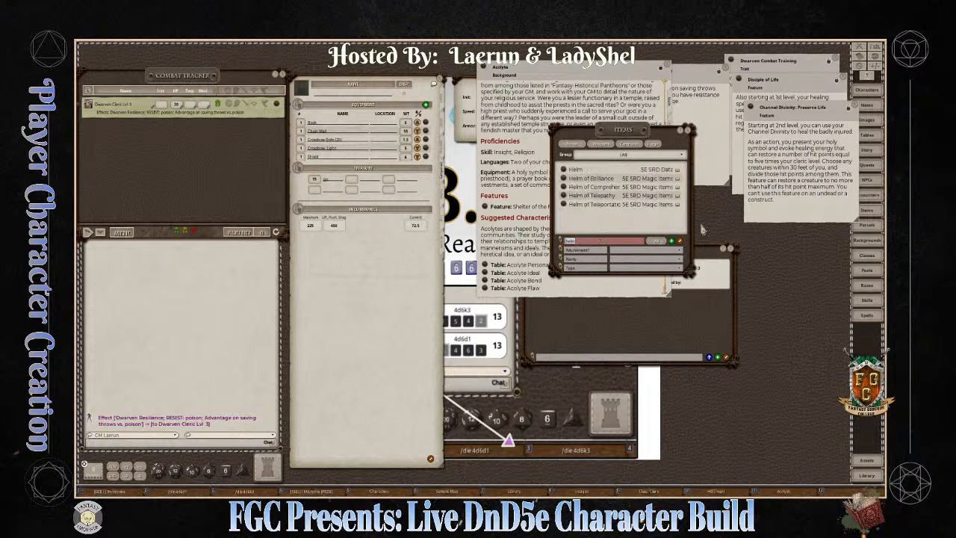
key("ctrl+a")
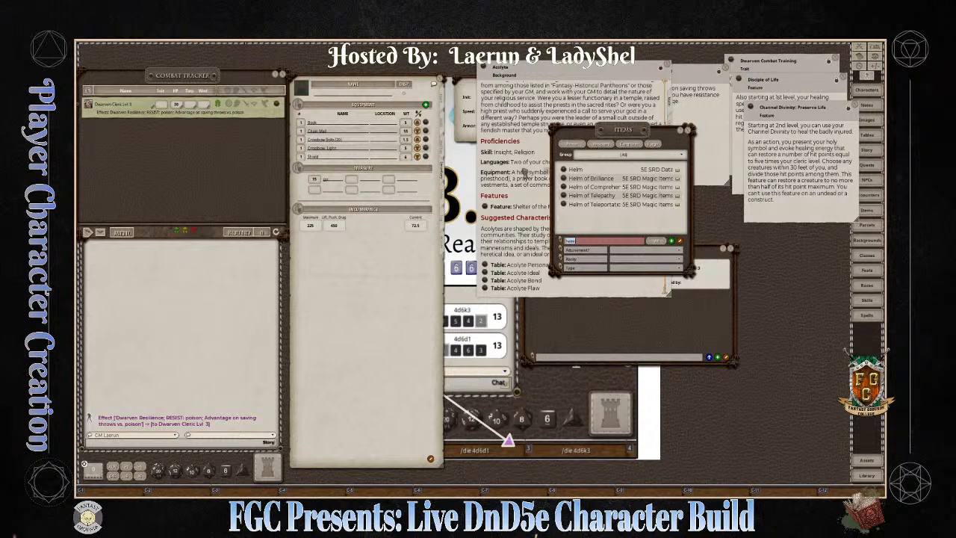
left_click_drag(357, 147, 357, 153)
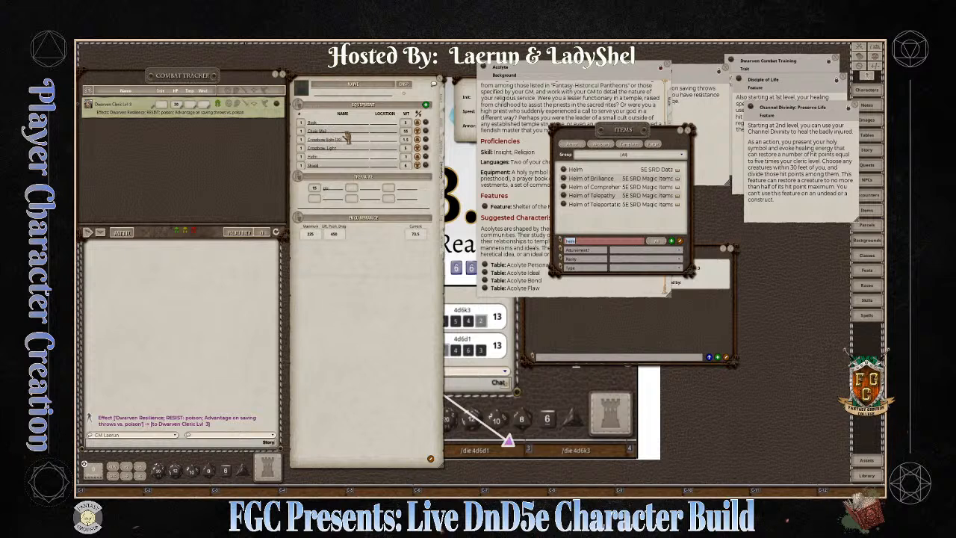
Step: Filter the items for "warhammer", add the non-magical Warhammer from 5E SRD Data to the inventory, and close the item list
key("ctrl")
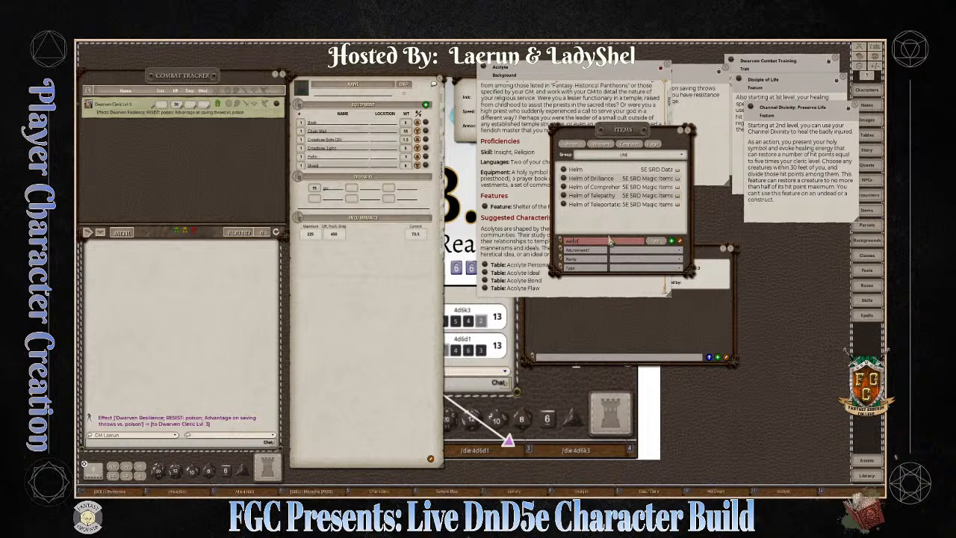
key("Return")
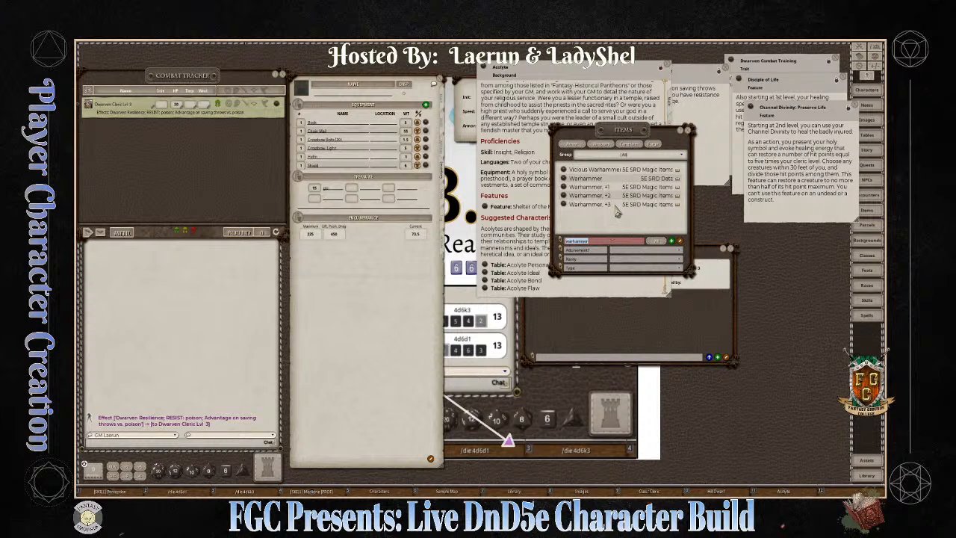
key("ctrl")
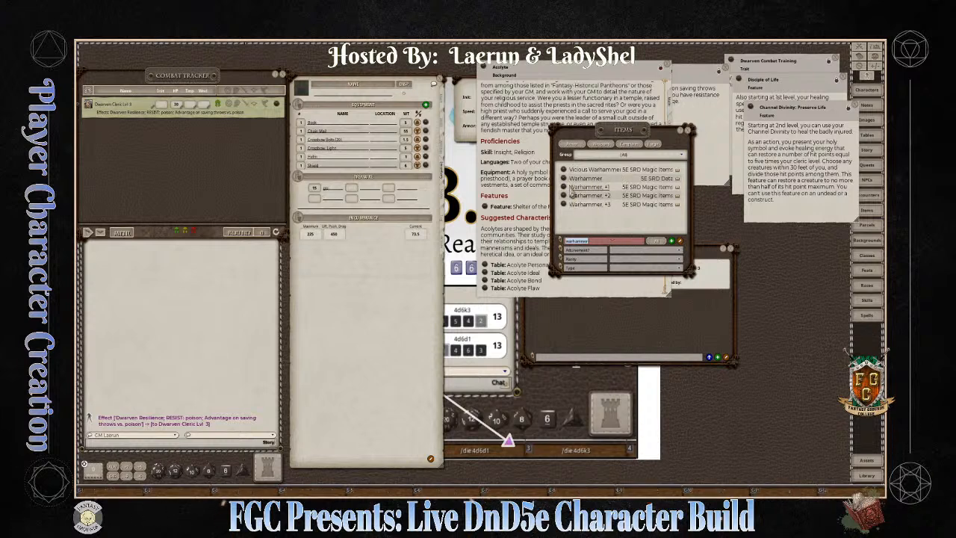
left_click_drag(564, 180, 365, 145)
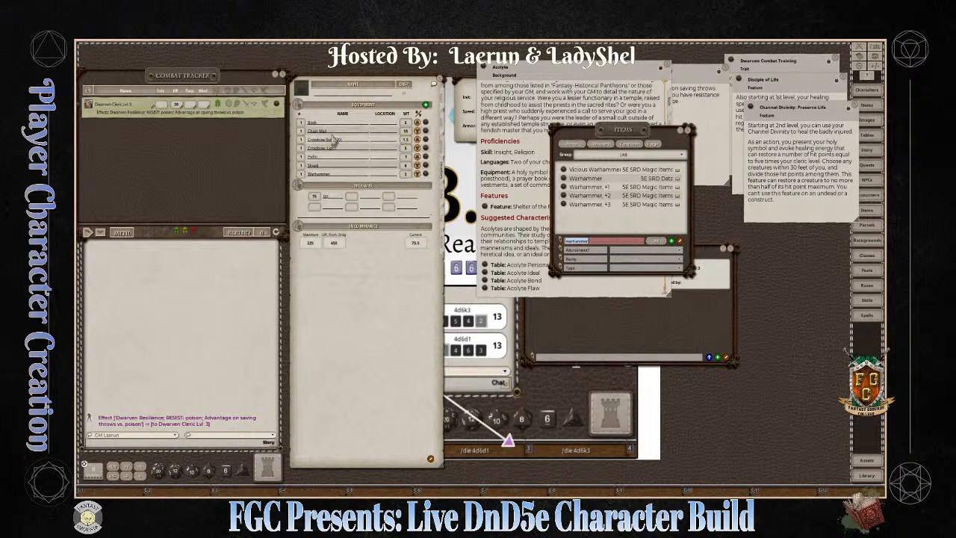
key("ctrl")
left_click(685, 132)
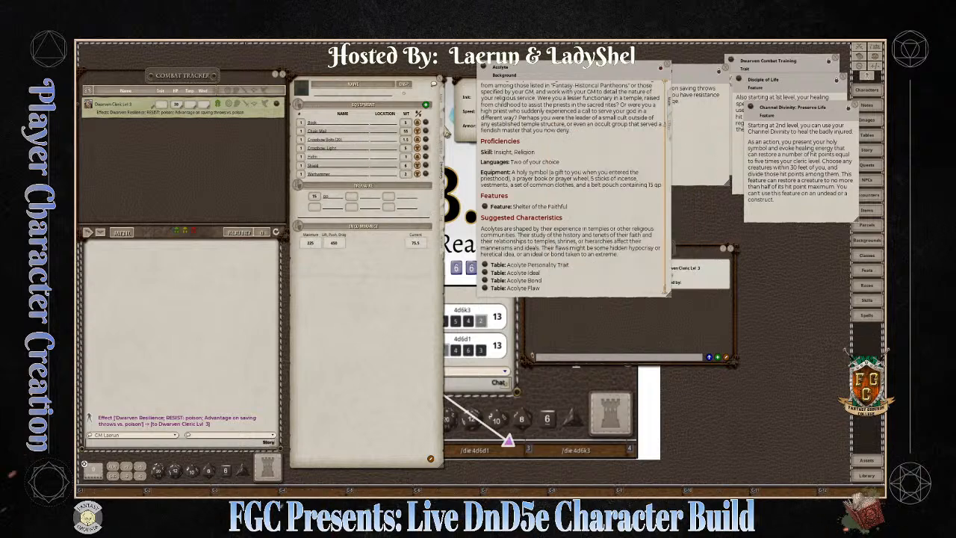
Step: Consult the Dwarven Combat Training trait, append battleaxe and warhammer to the character's weapon proficiencies, and close the trait
left_click(442, 132)
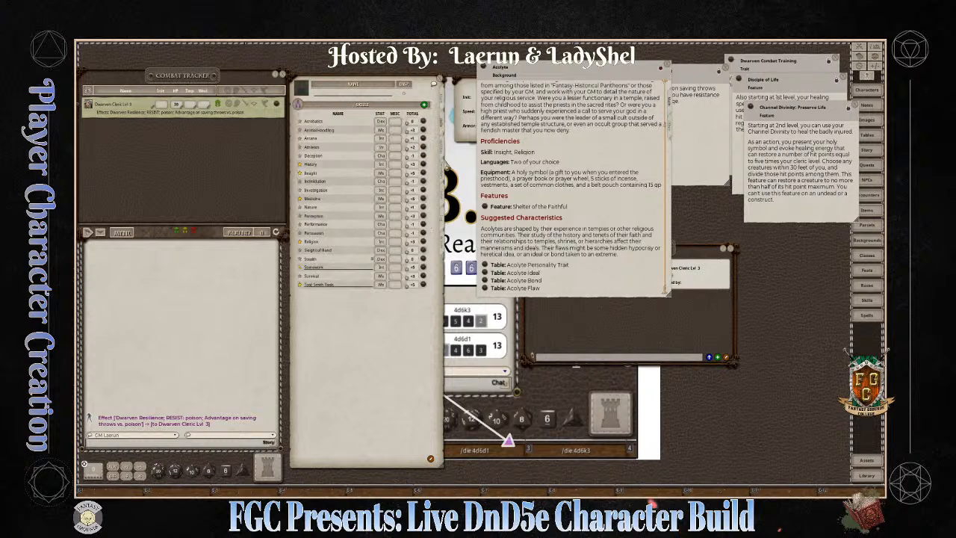
left_click(446, 156)
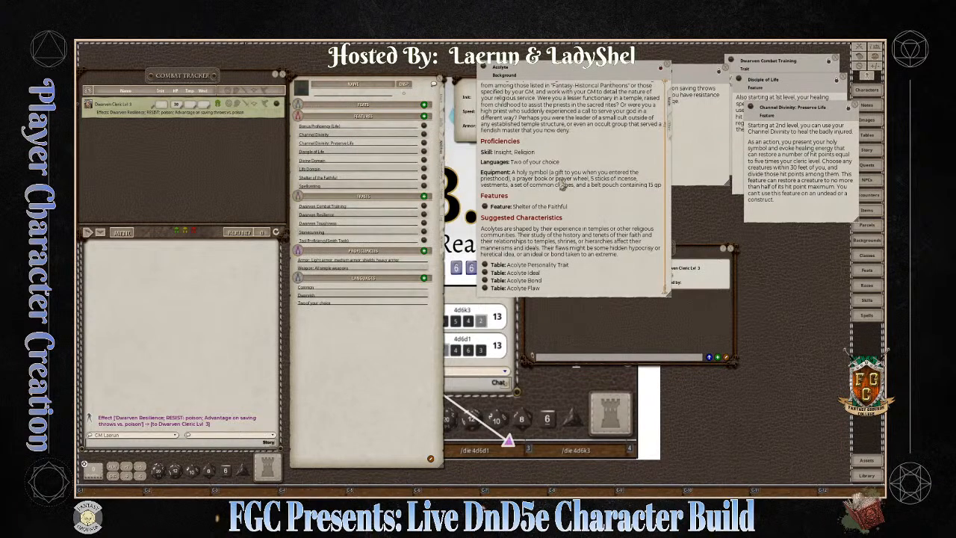
left_click(798, 72)
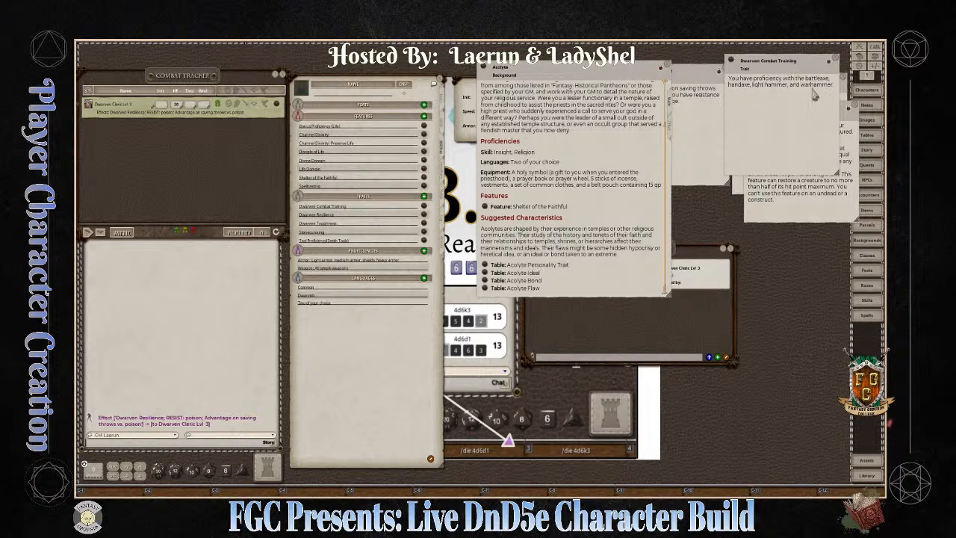
key("ctrl")
left_click(364, 269)
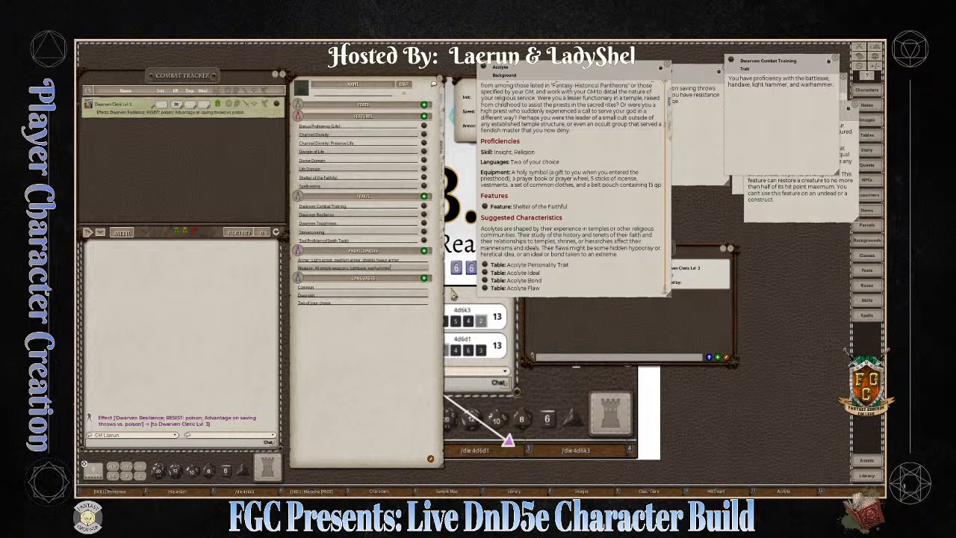
key("ctrl")
key("ctrl")
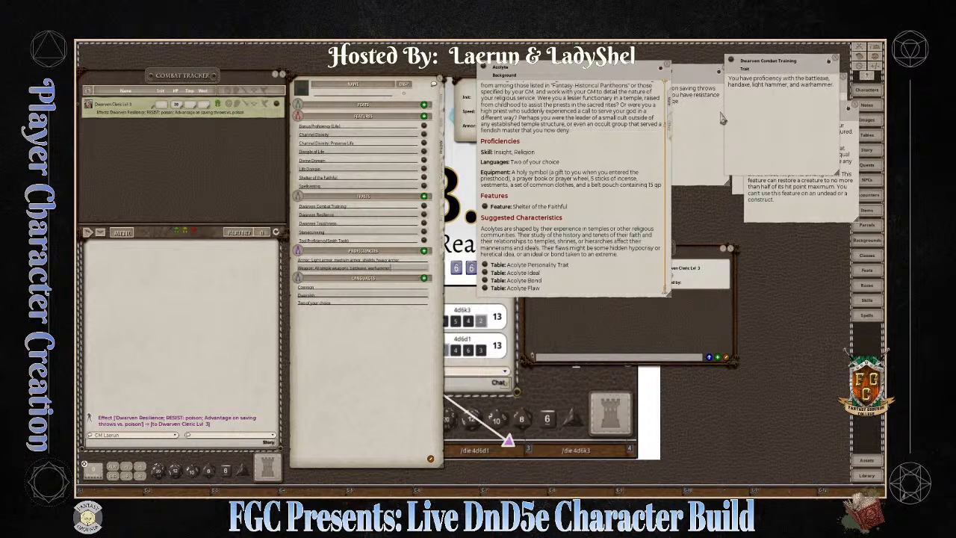
left_click(835, 61)
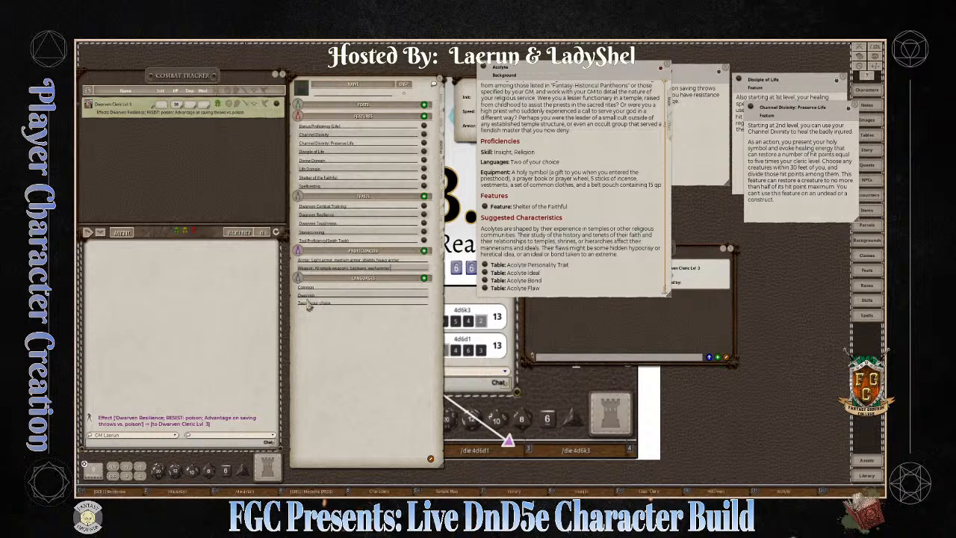
Step: Replace the "Two of your choice" language entry with Giant and add Goblin as another language
left_click(382, 307)
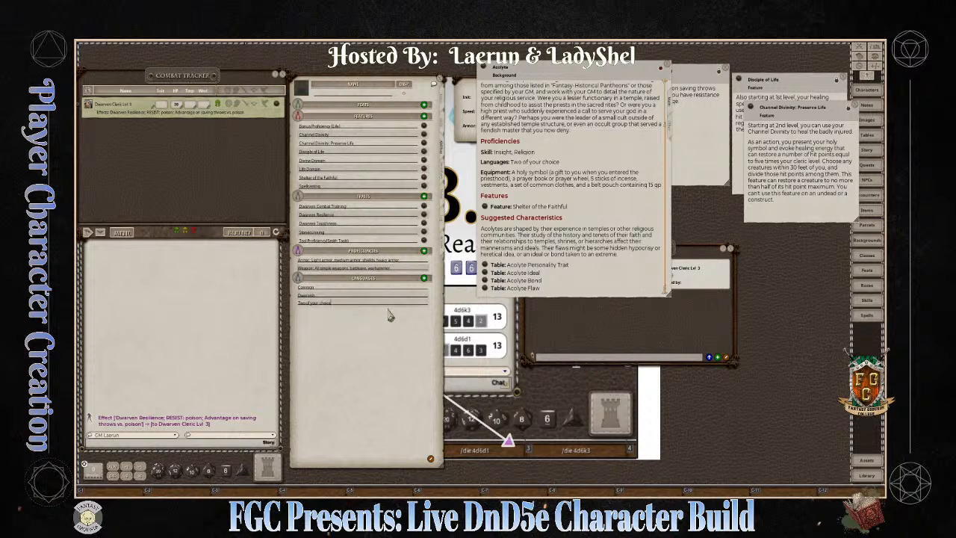
key("BackSpace")
key("BackSpace")
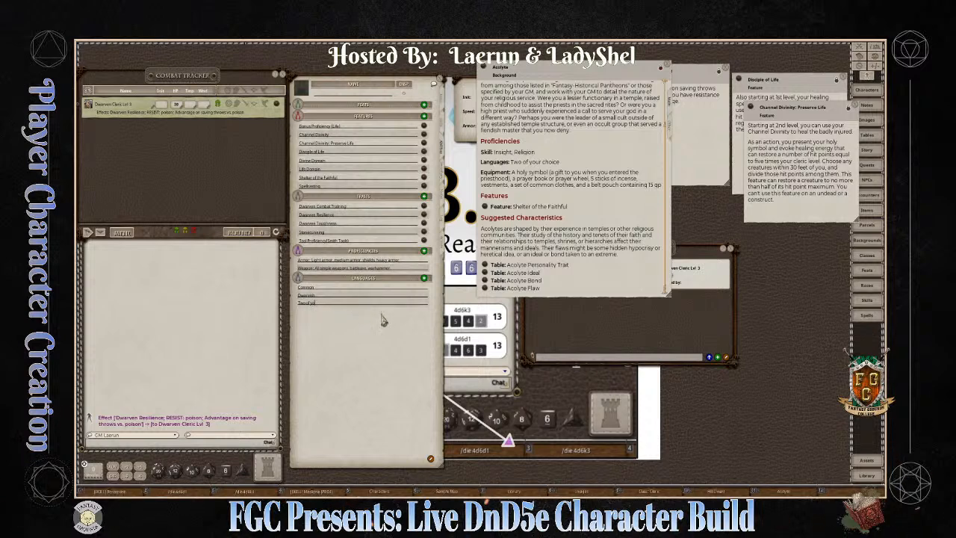
type("C")
key("Return")
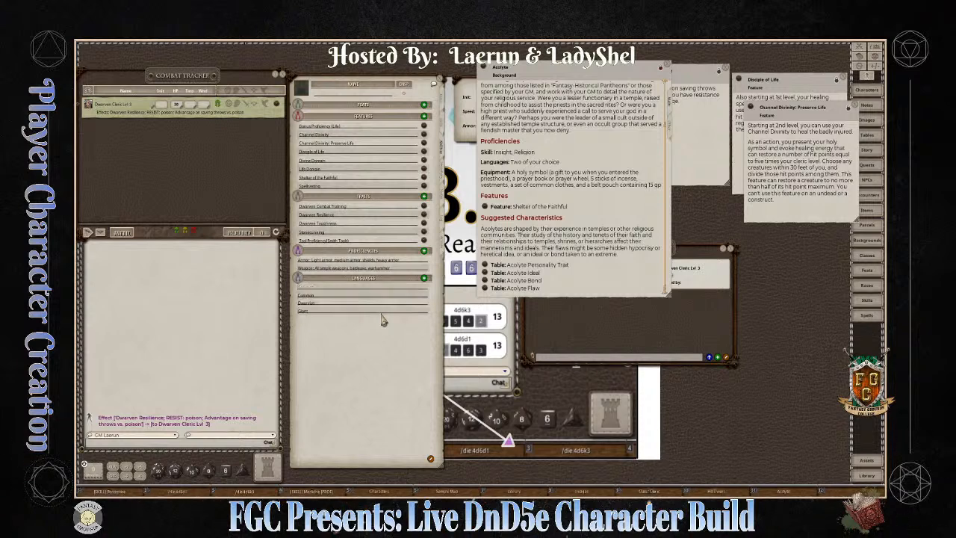
type("Gi")
key("shift")
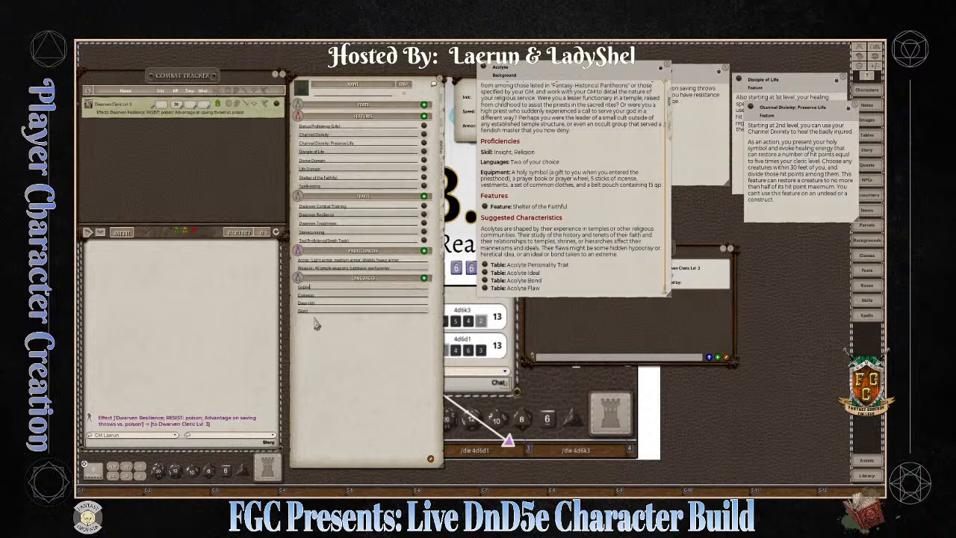
left_click(342, 155)
key("ctrl")
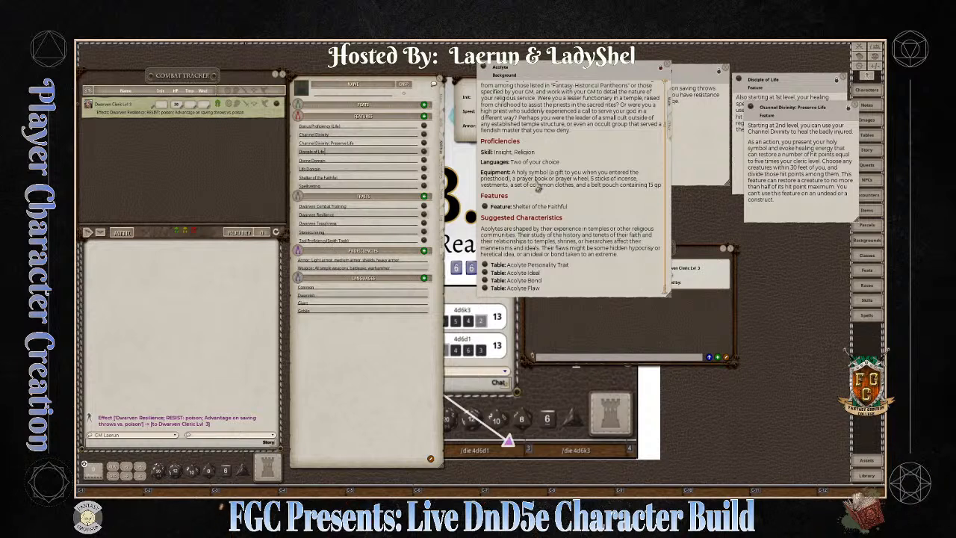
Step: Move the Acolyte background and Combat Calc windows clear, and compare the armor breakdown with the AC on the character's main page
left_click_drag(567, 78, 699, 134)
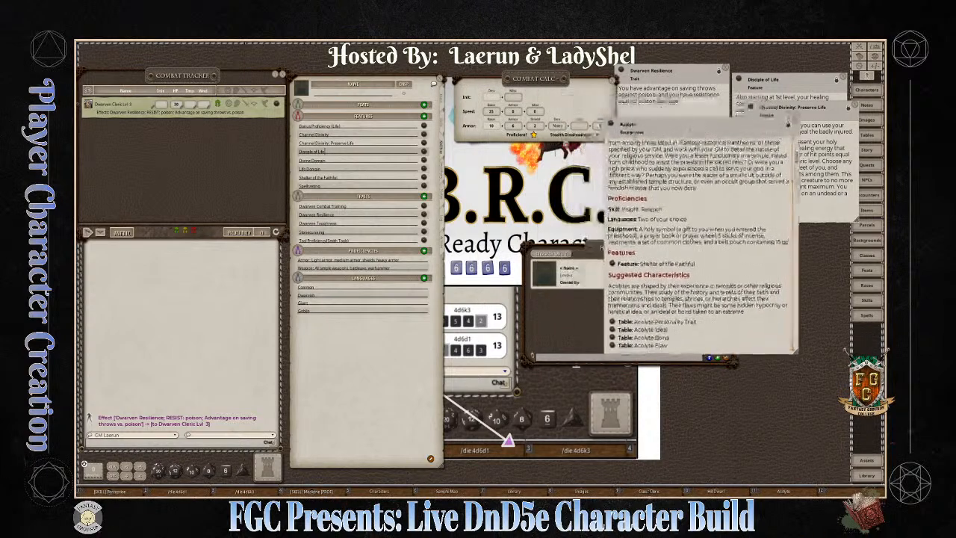
left_click_drag(536, 81, 524, 70)
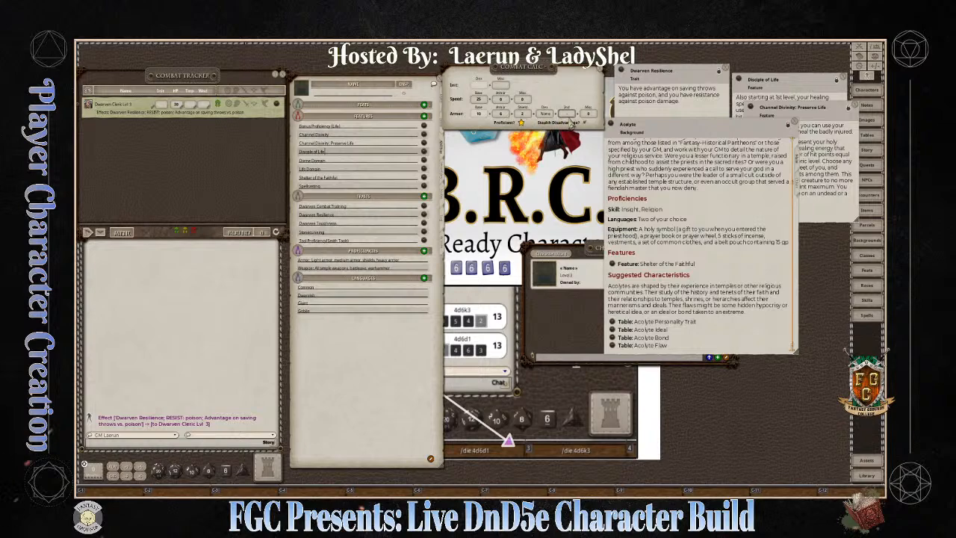
key("ctrl")
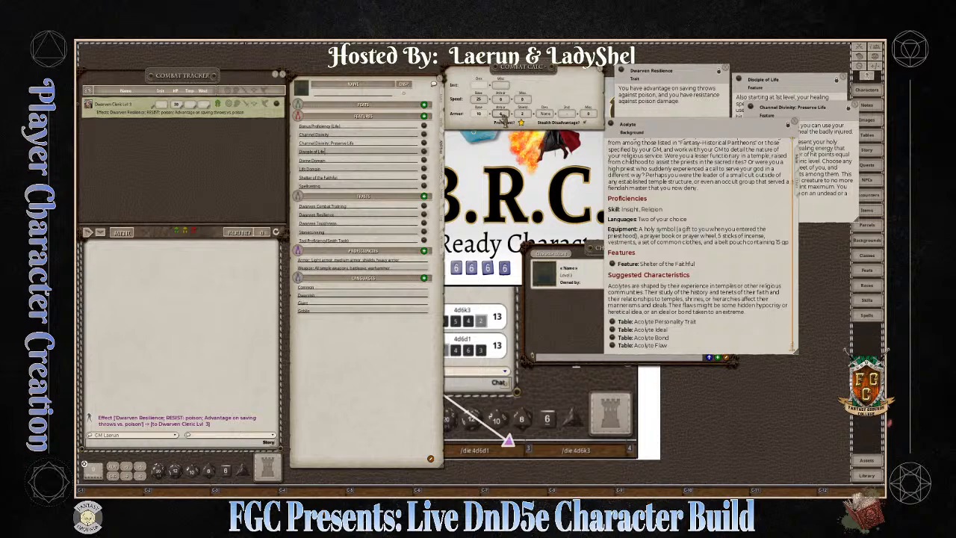
left_click(444, 106)
key("ctrl")
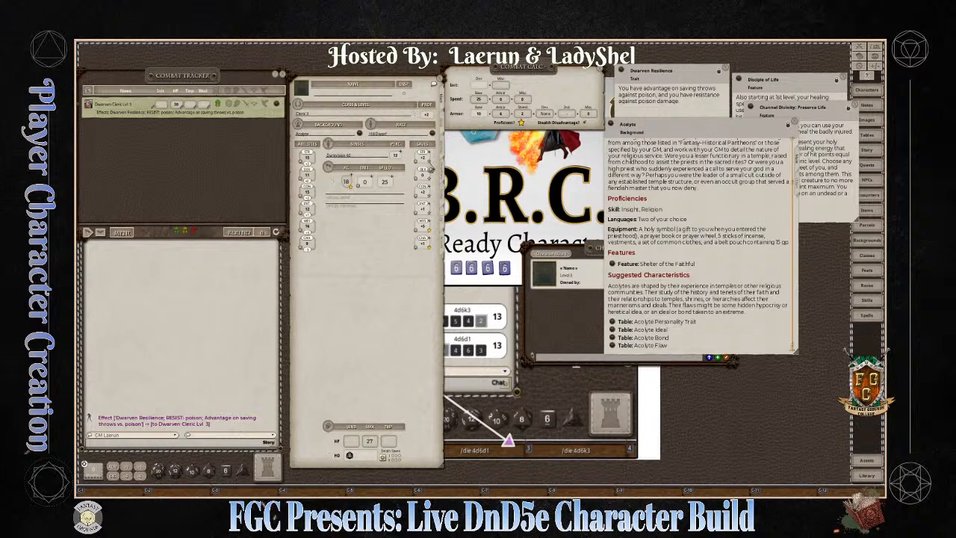
Step: Return to the inventory, review the Shield's item details, and close them
left_click(443, 153)
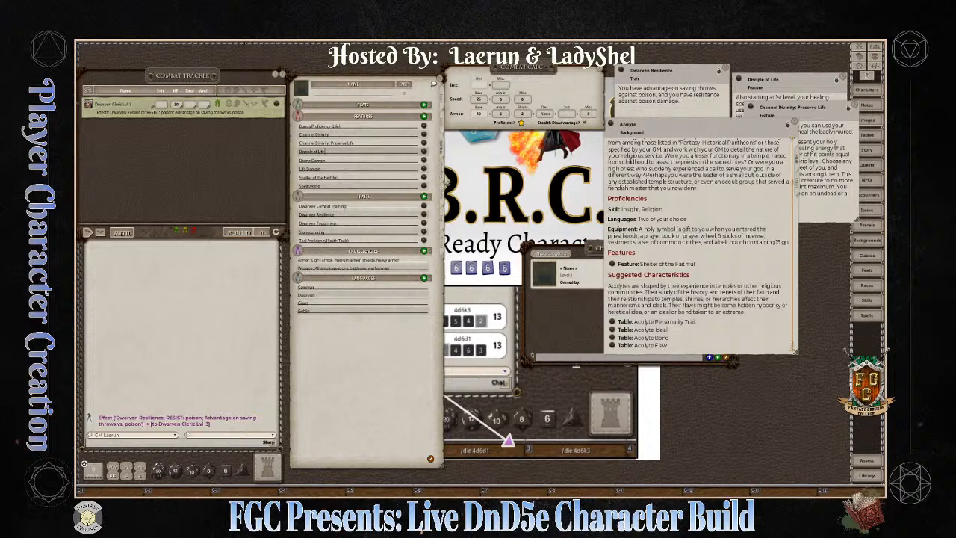
left_click(444, 179)
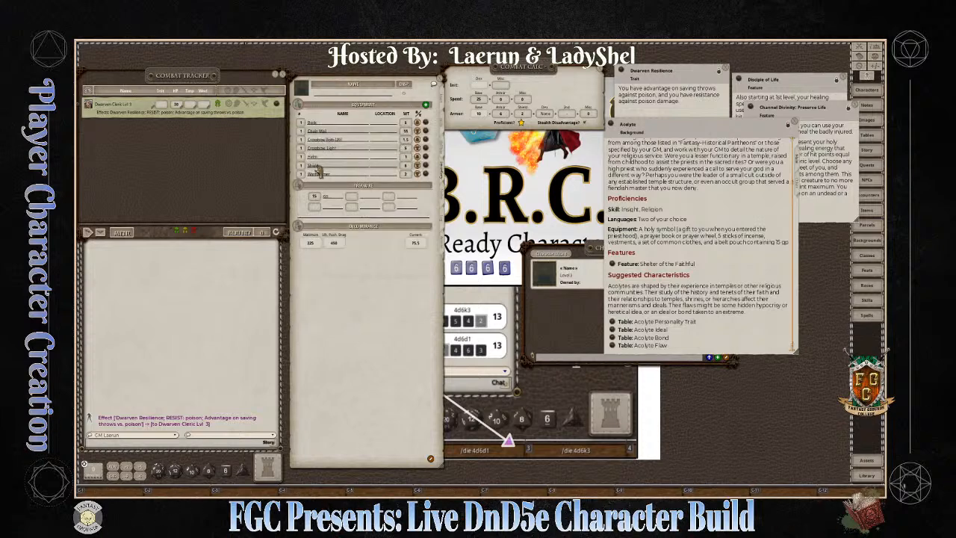
left_click(419, 169)
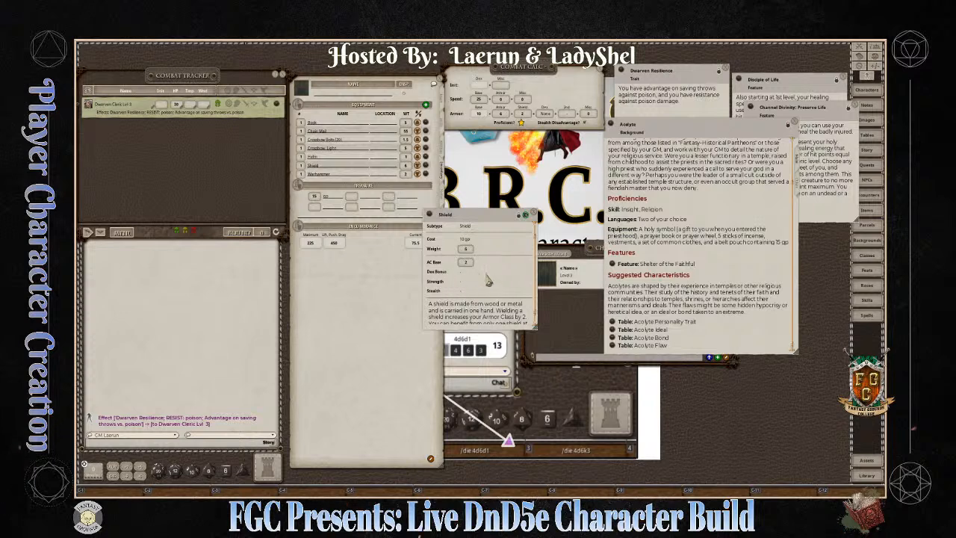
left_click(535, 215)
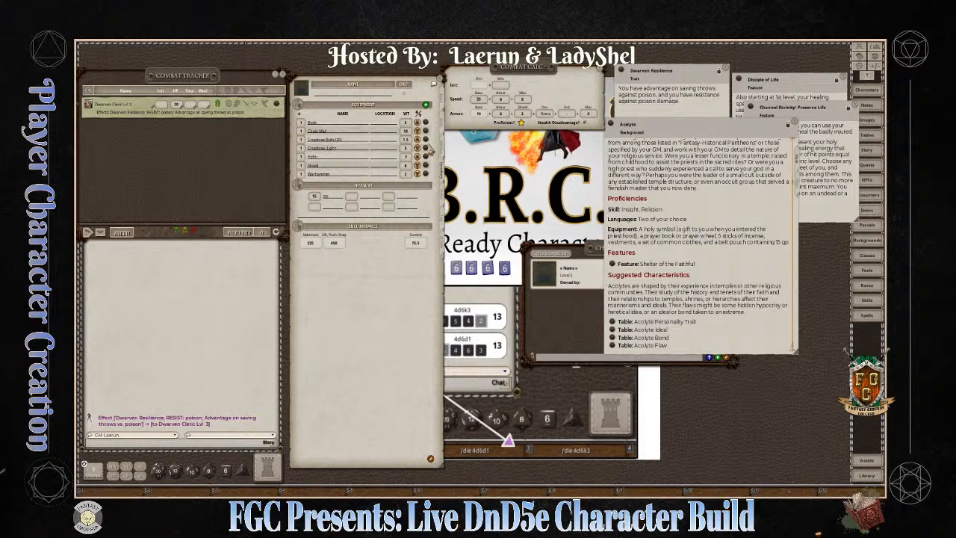
Step: Examine the Chain Mail's AC base, Strength requirement, stealth property and description, and close its details
left_click(426, 133)
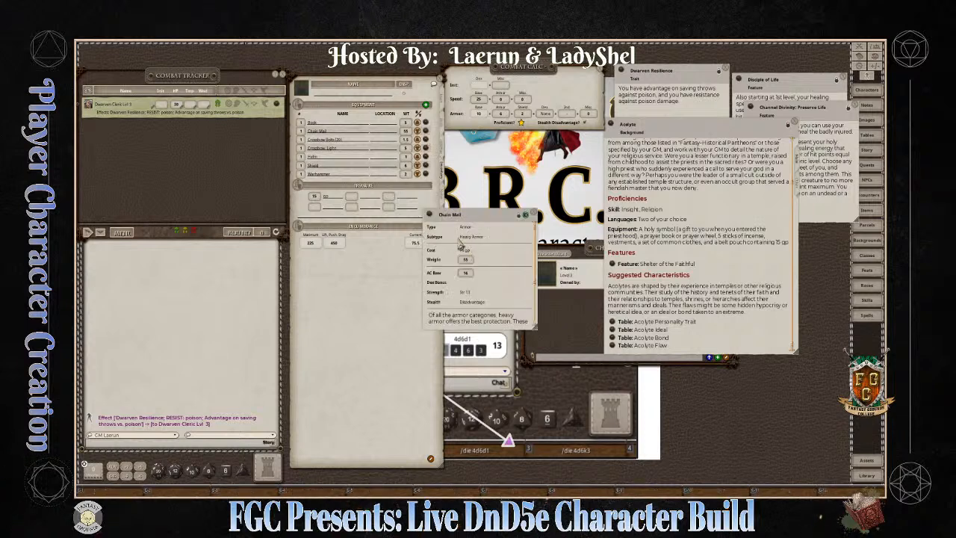
scroll(460, 258, "down", 3)
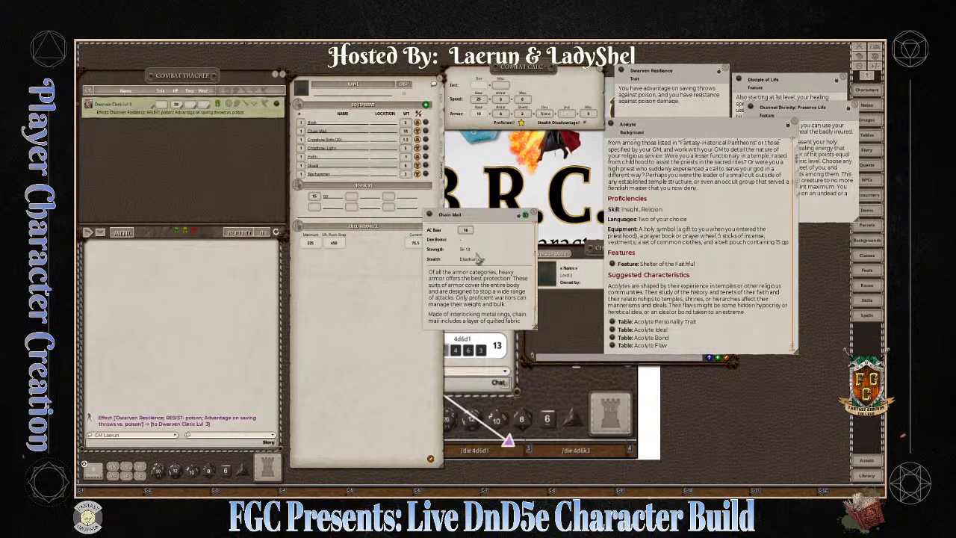
scroll(482, 259, "up", 1)
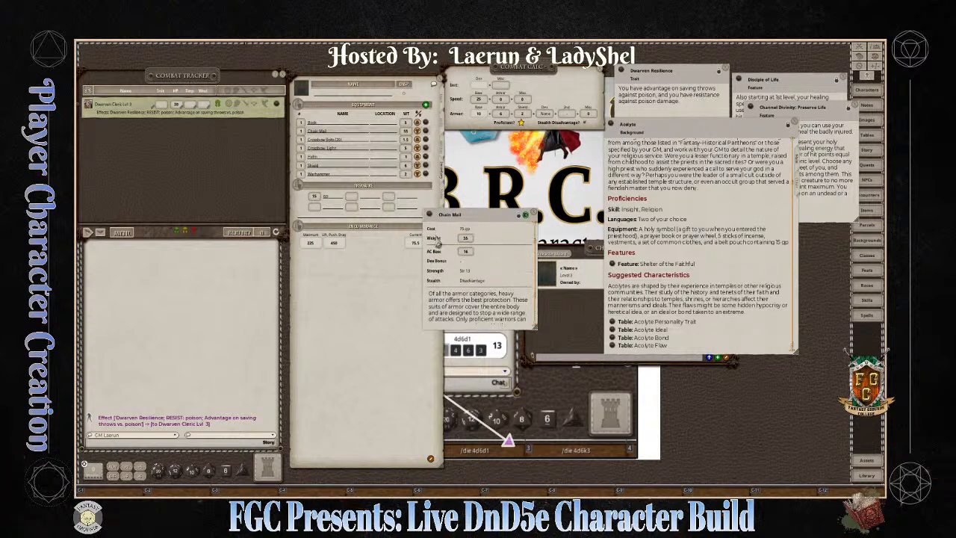
scroll(471, 264, "up", 1)
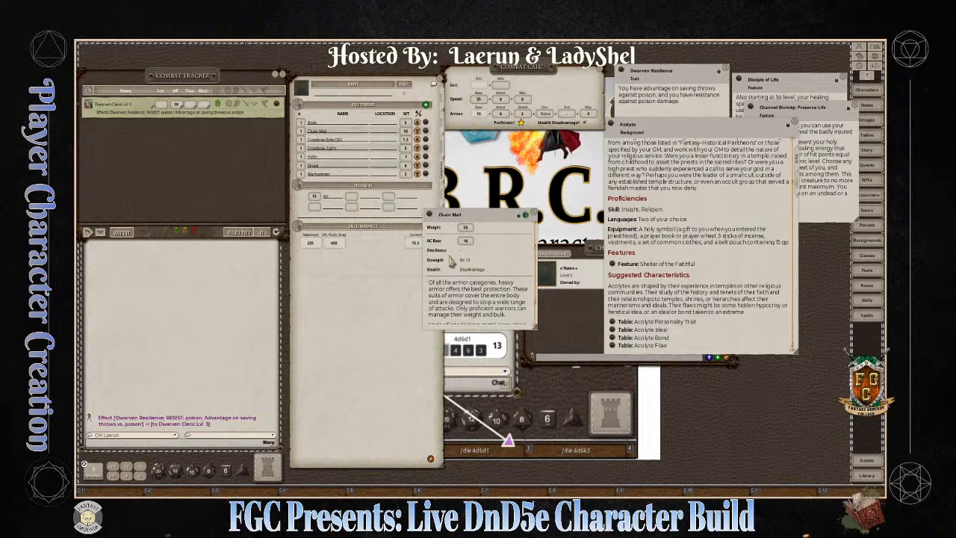
scroll(485, 261, "down", 2)
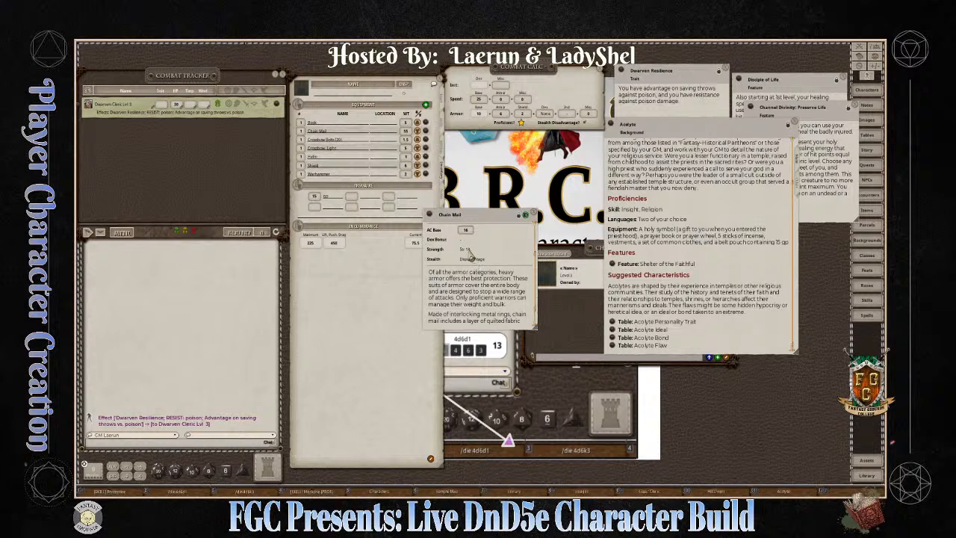
key("ctrl")
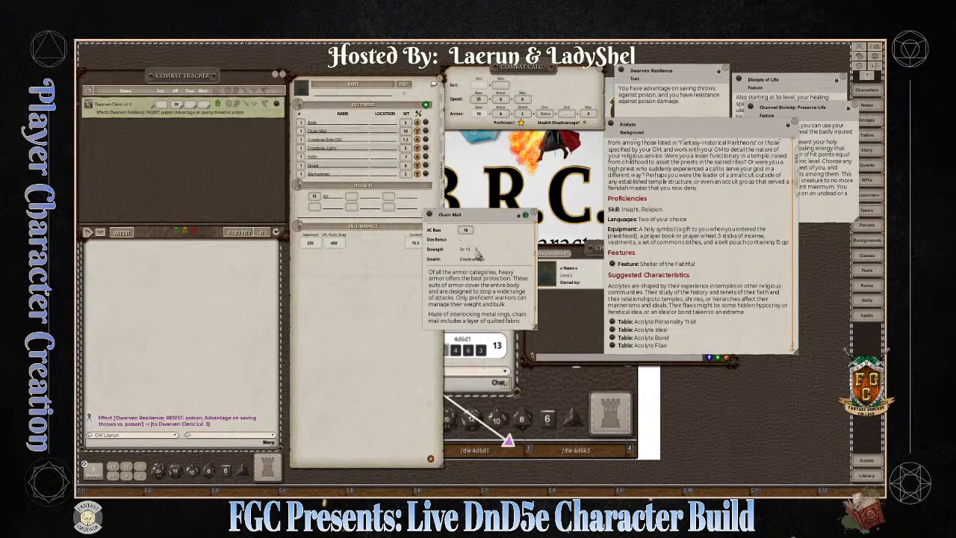
left_click(532, 214)
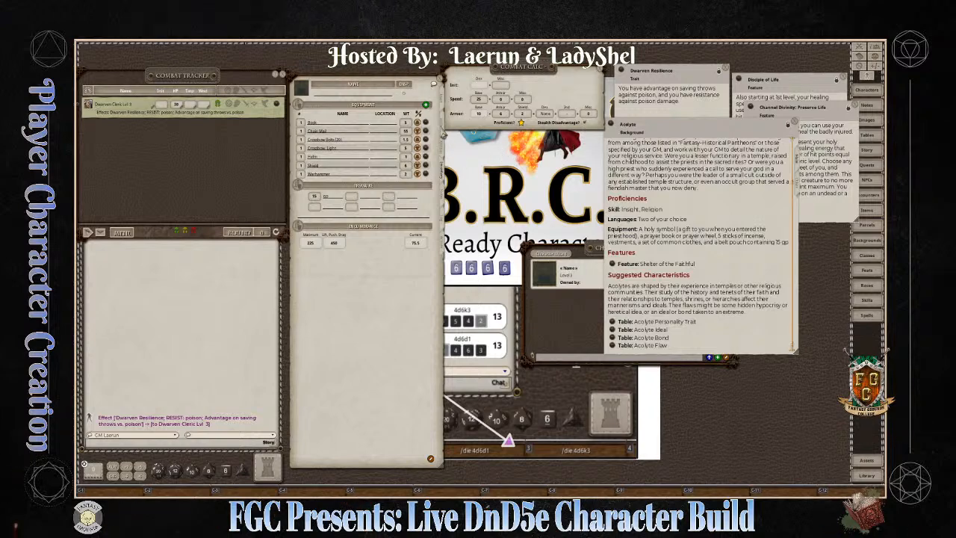
Step: Roll a Stealth check from the character's skills list and close the Combat Calc window
left_click(442, 136)
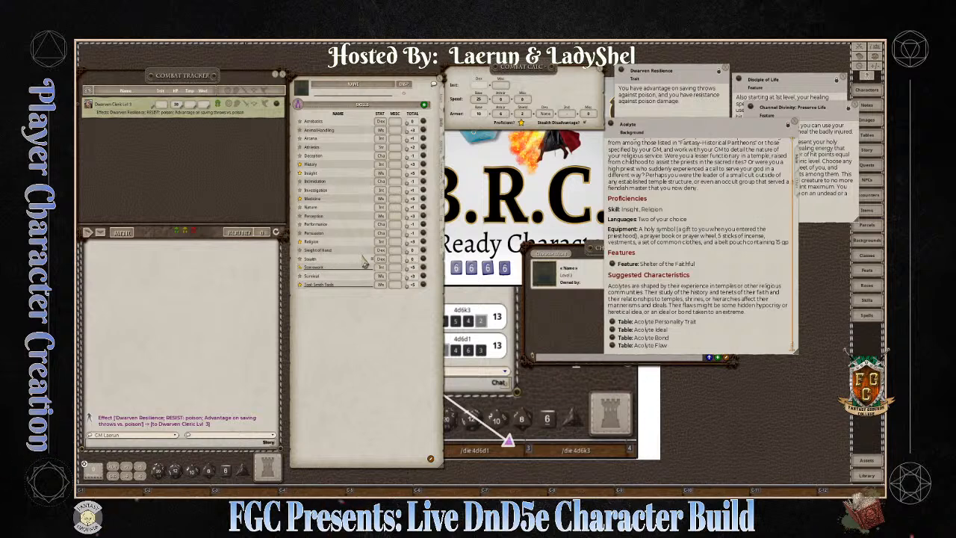
double_click(410, 262)
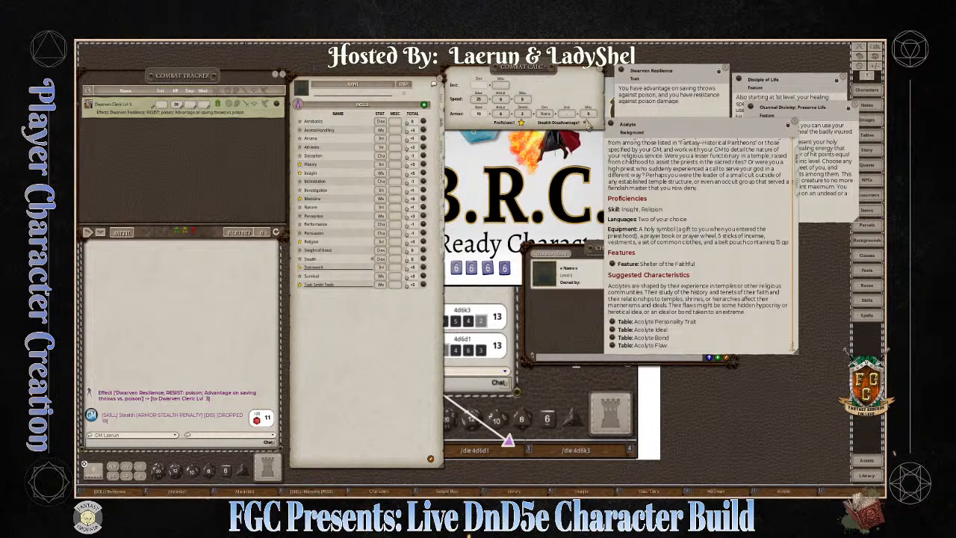
left_click(602, 75)
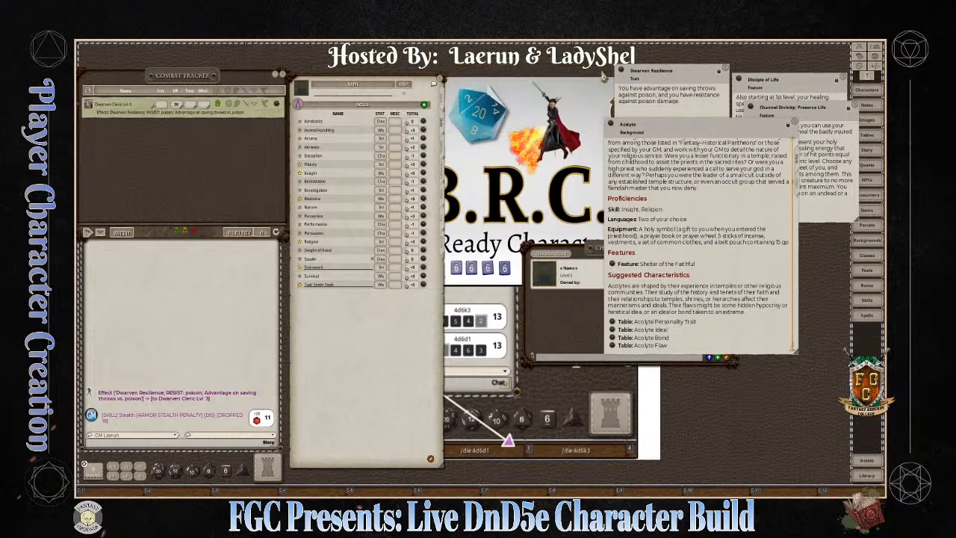
key("ctrl")
Step: Show the character's personal notes page, close Dwarven Resilience, and rearrange the Channel Divinity, Disciple of Life and Acolyte windows
left_click(445, 177)
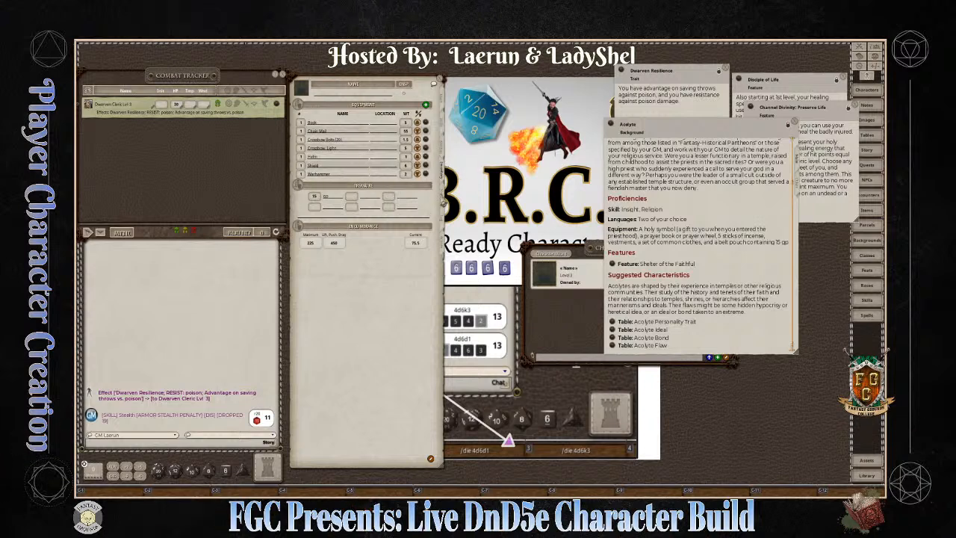
left_click(443, 200)
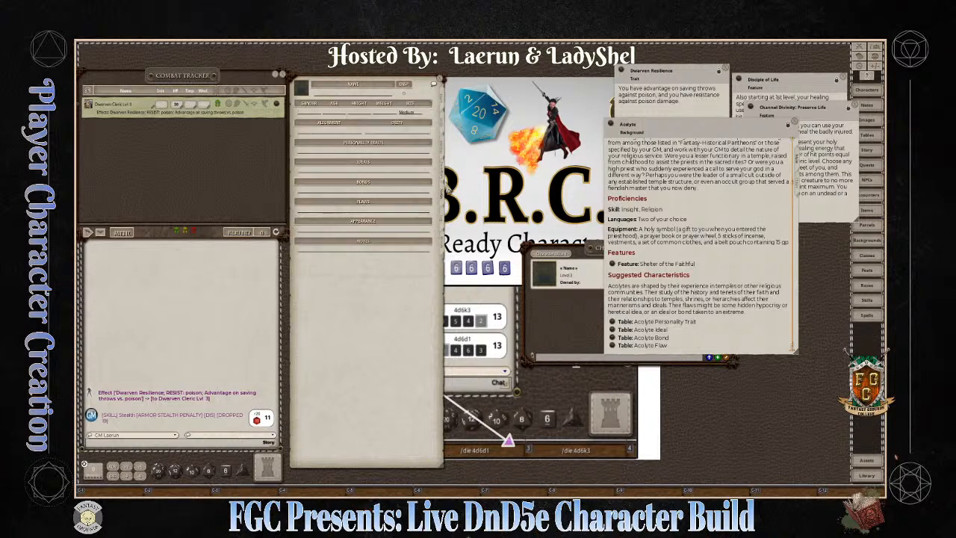
left_click_drag(714, 130, 715, 190)
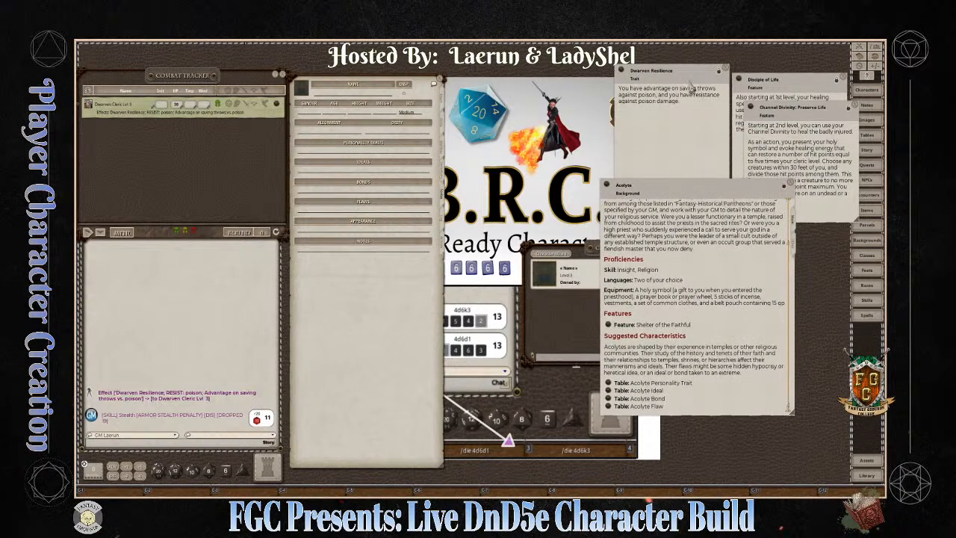
left_click(725, 70)
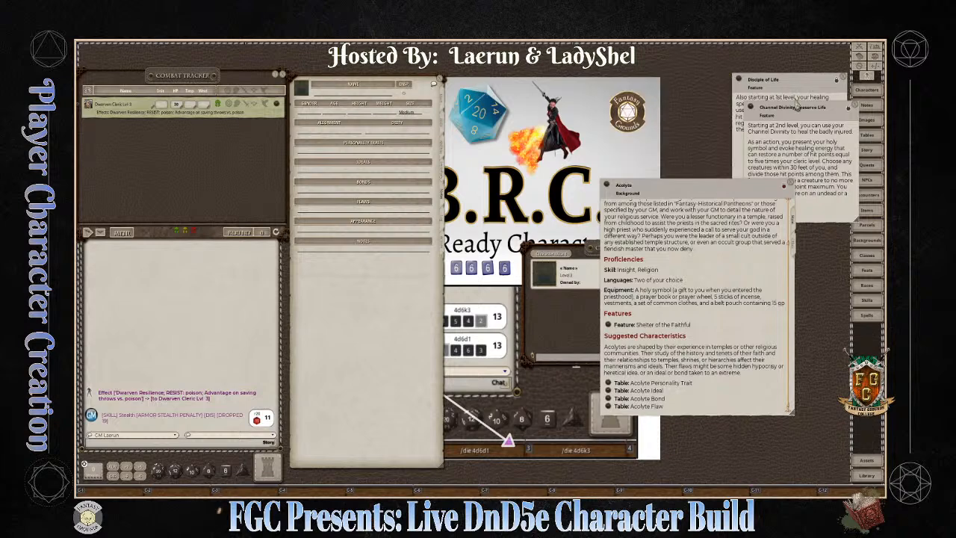
left_click_drag(818, 100, 558, 59)
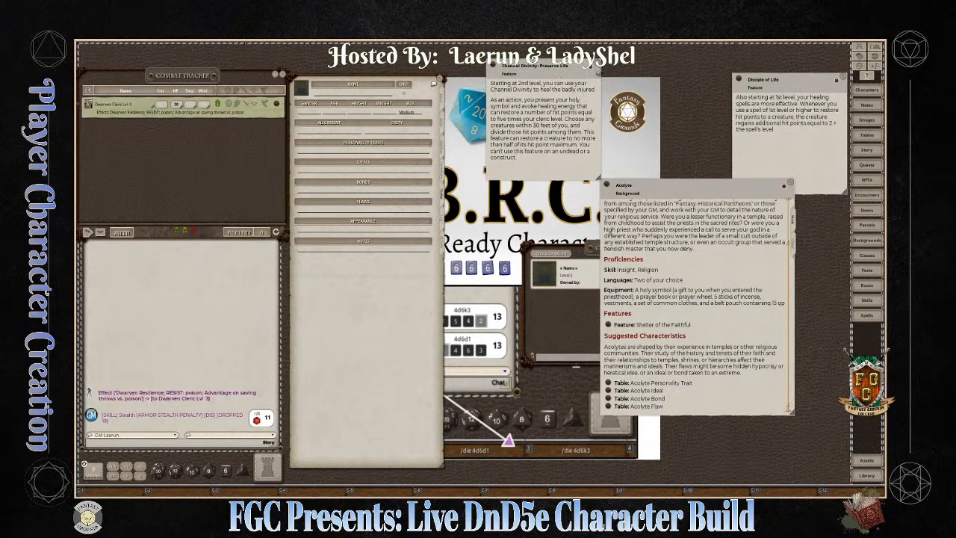
left_click_drag(798, 87, 557, 90)
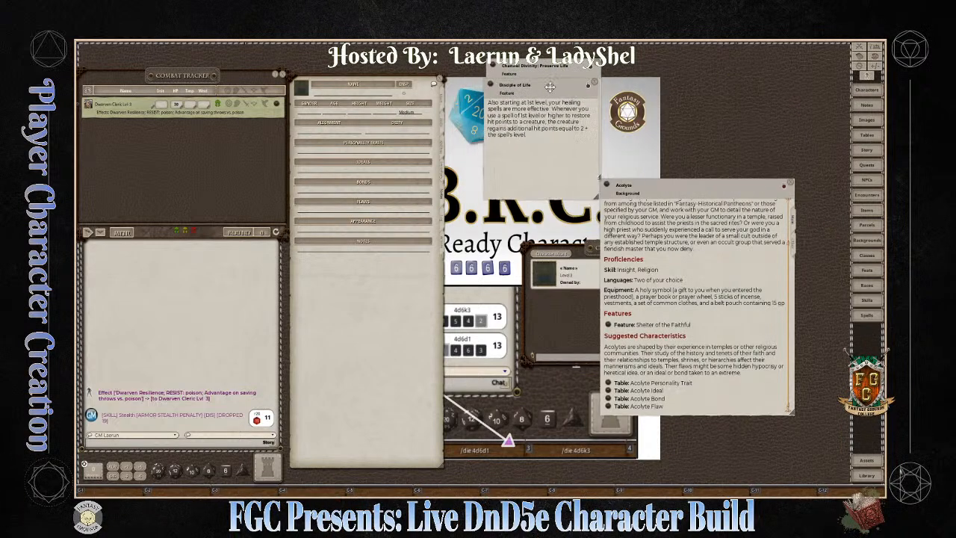
left_click_drag(669, 200, 721, 72)
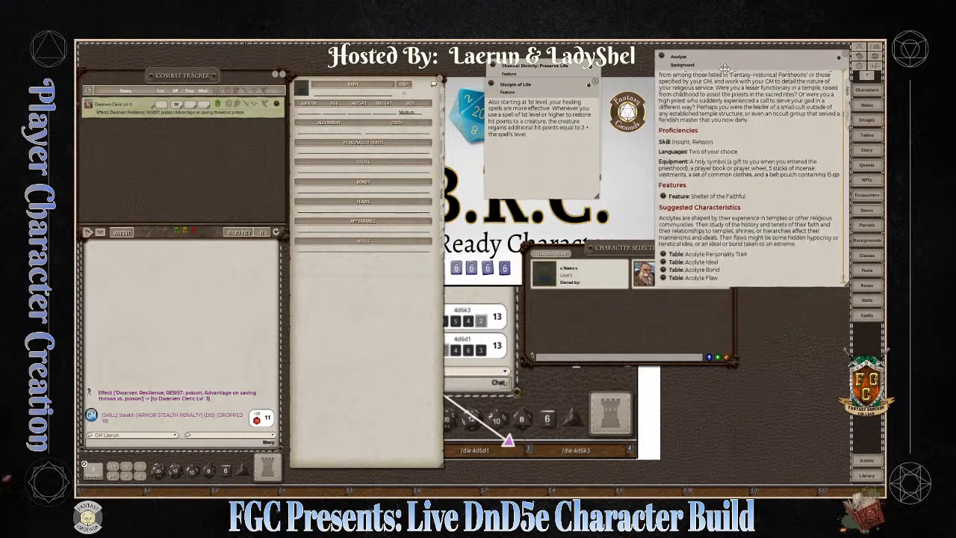
Step: Close the character selection window and fill in the gender as Female, the alignment as Lawful Good and the deity as Berronar True
left_click(633, 248)
left_click(730, 250)
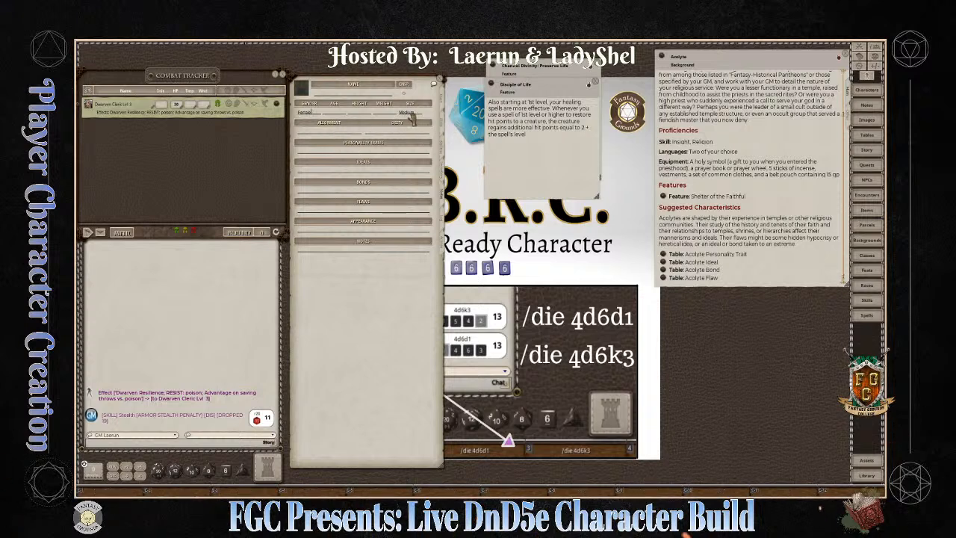
left_click(335, 135)
type("Lawful")
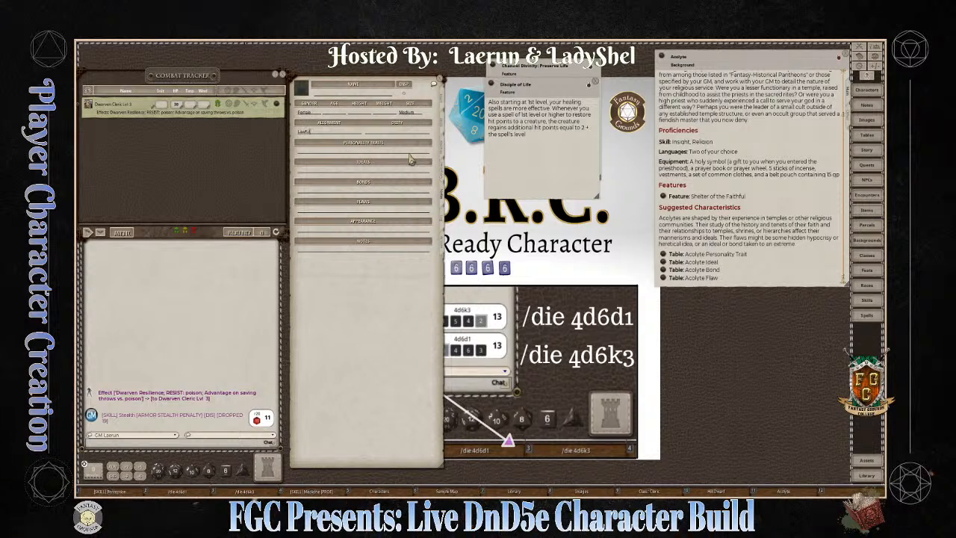
type("Good")
key("ctrl")
key("ctrl")
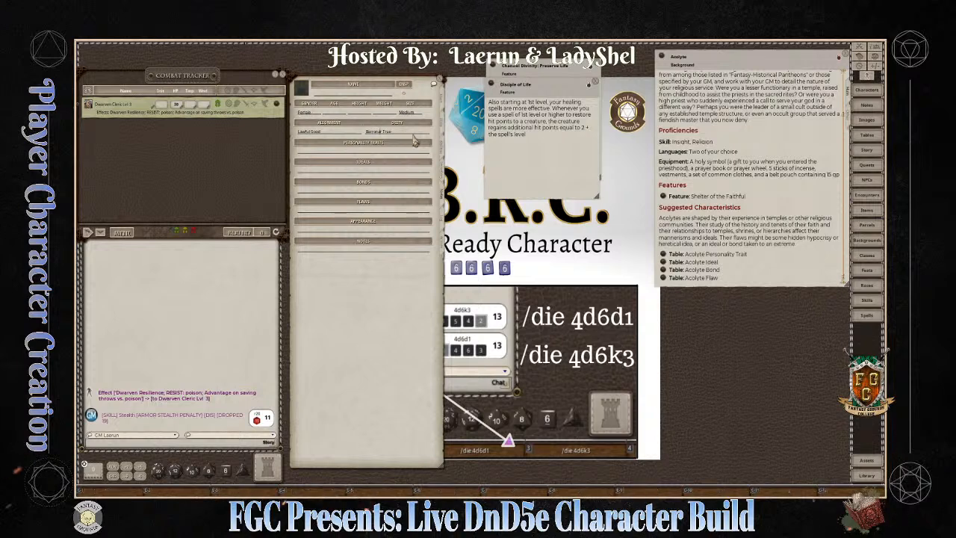
Step: View the Hill Dwarf Female Level 3, Life Domain Cleric image about the patron deity, and close it
left_click(868, 120)
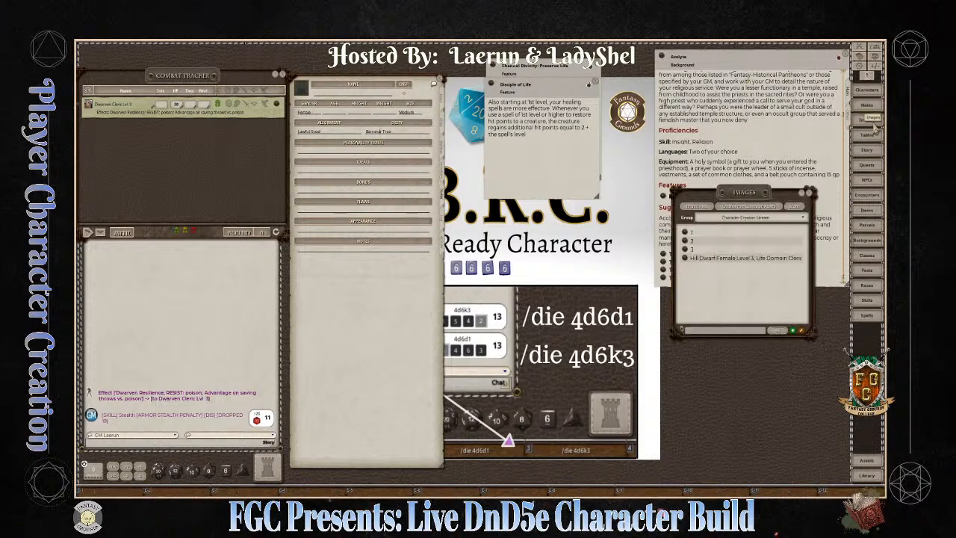
left_click(685, 259)
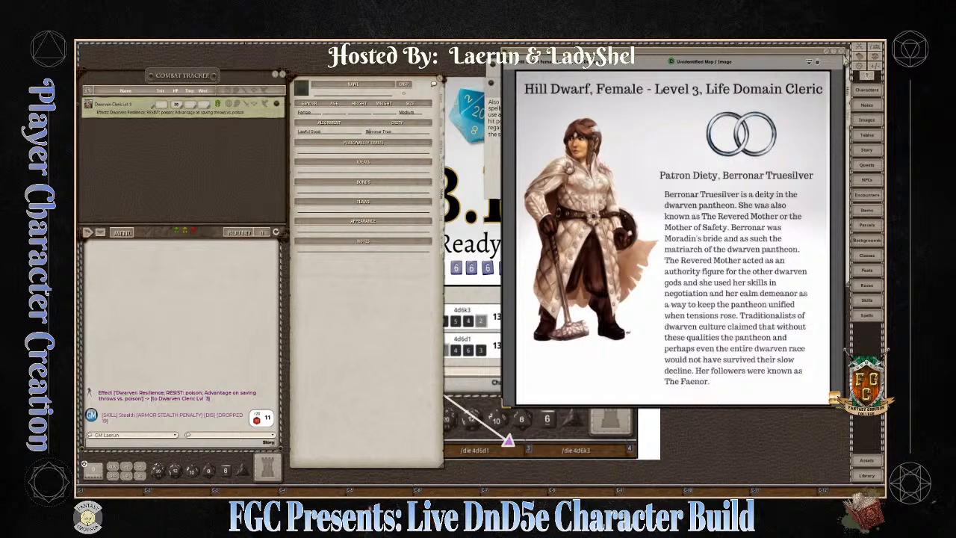
left_click(841, 56)
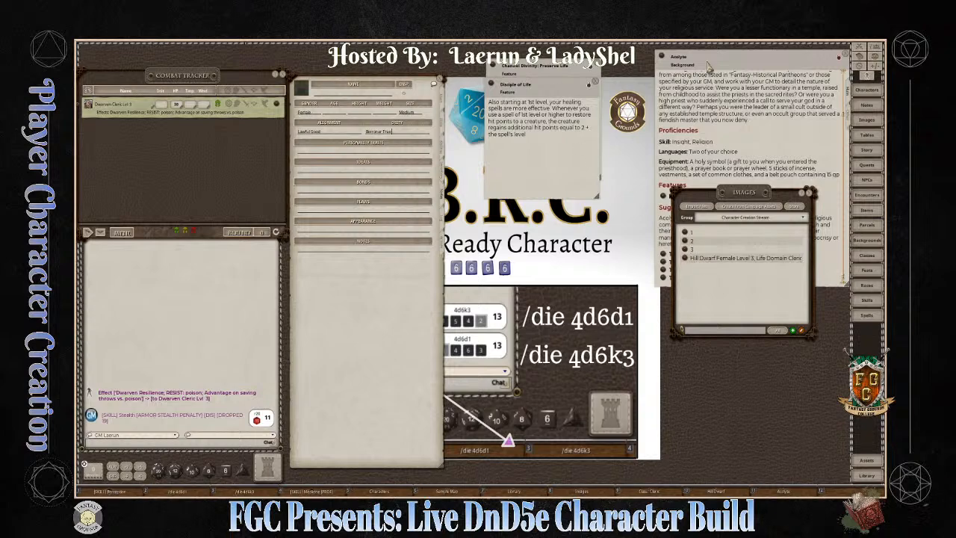
Step: Copy "I idolize a particular hero of my faith" from the Acolyte Personality Trait table into Personality Traits, and close the table
left_click_drag(711, 62, 534, 64)
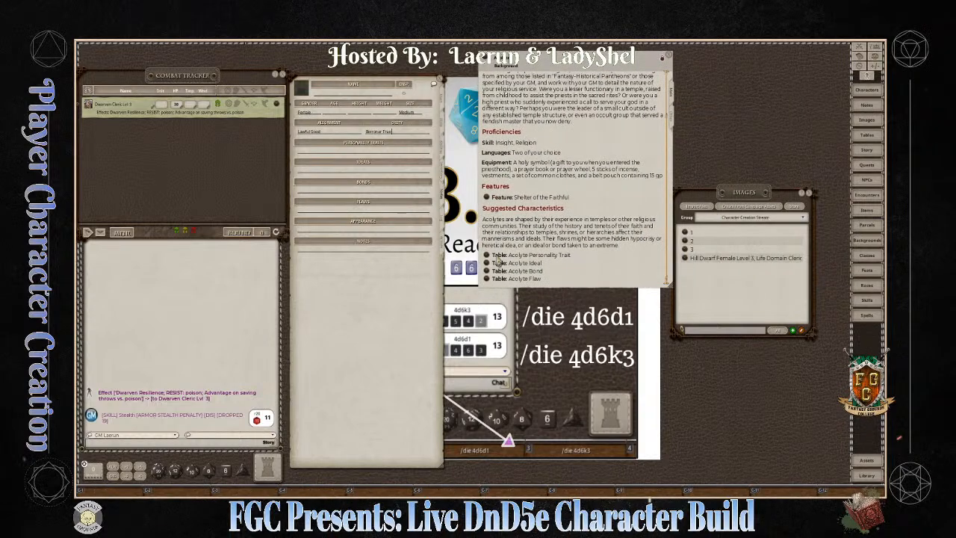
left_click(487, 255)
left_click_drag(478, 218, 577, 173)
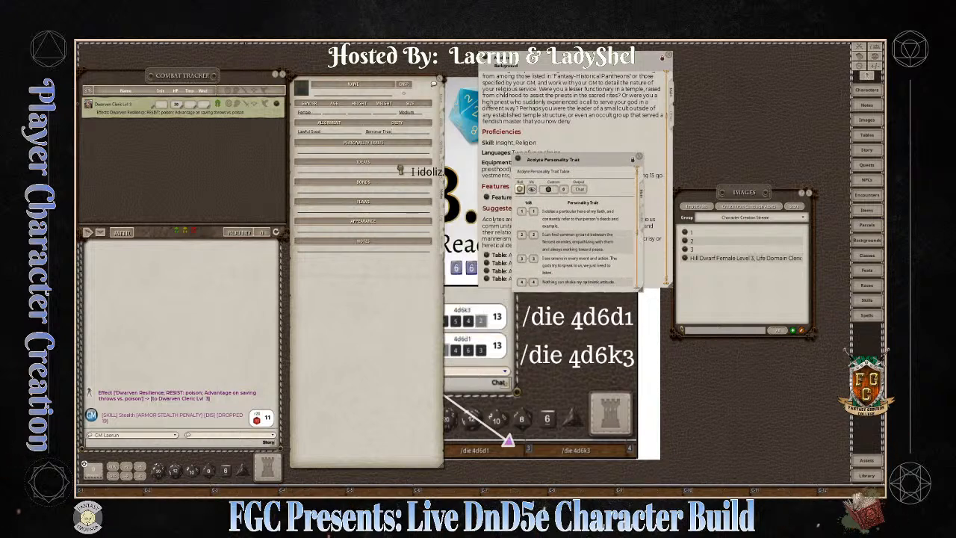
left_click_drag(574, 223, 322, 154)
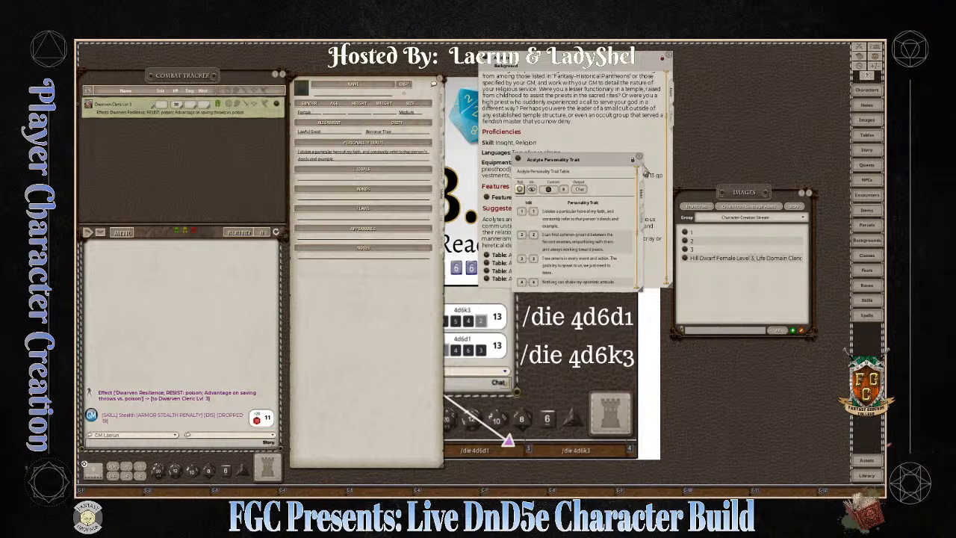
left_click(640, 160)
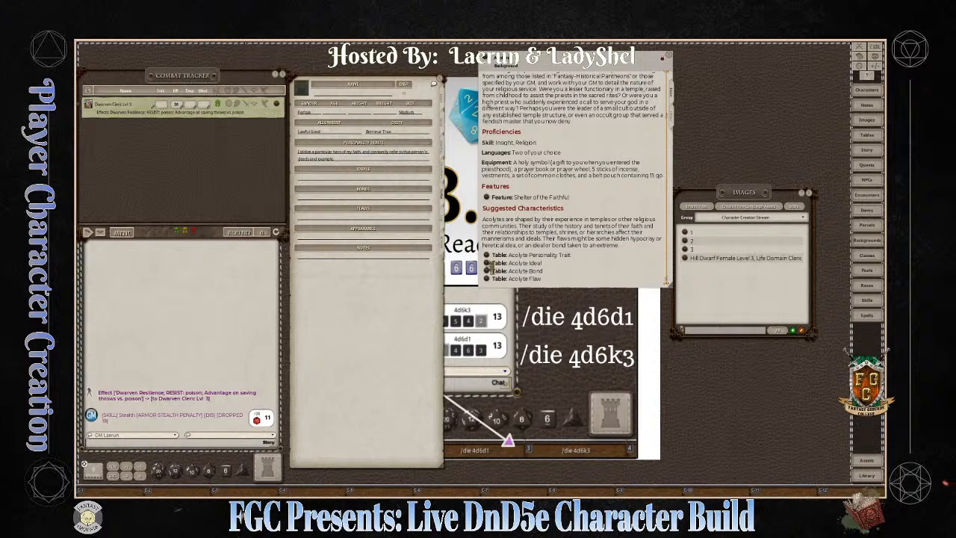
Step: Roll on the Acolyte Ideal table, copy the rolled result from the chat into Ideals, and close the table
left_click(487, 264)
left_click_drag(503, 210, 660, 165)
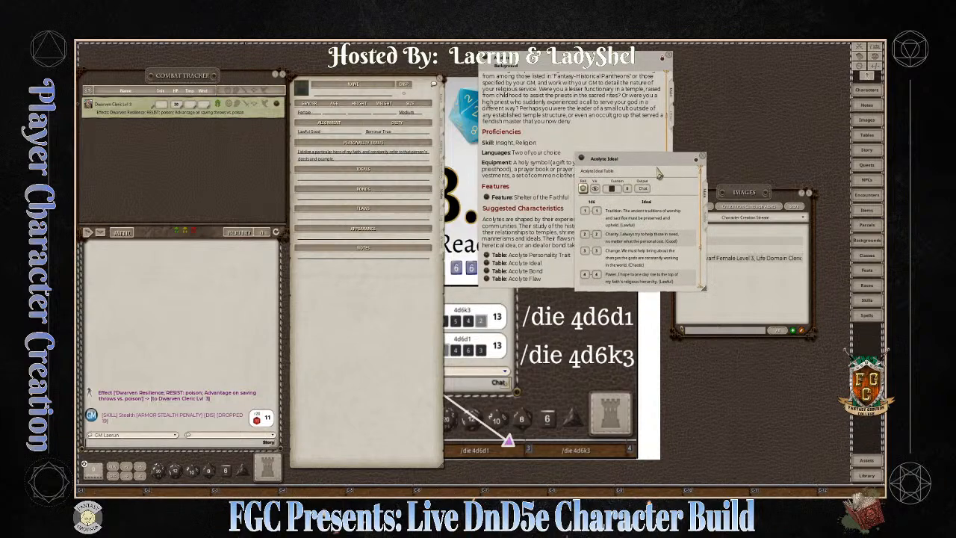
left_click(583, 189)
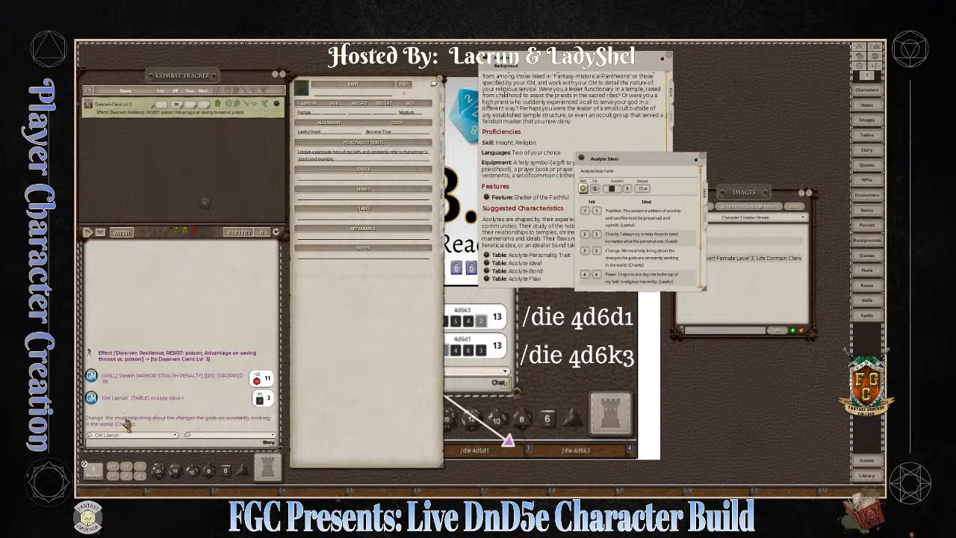
left_click_drag(127, 424, 342, 179)
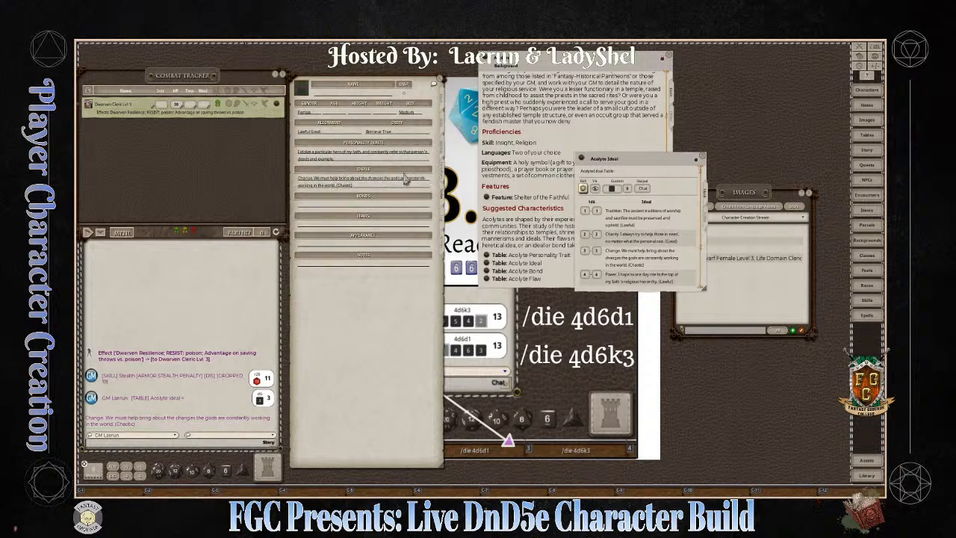
left_click(696, 158)
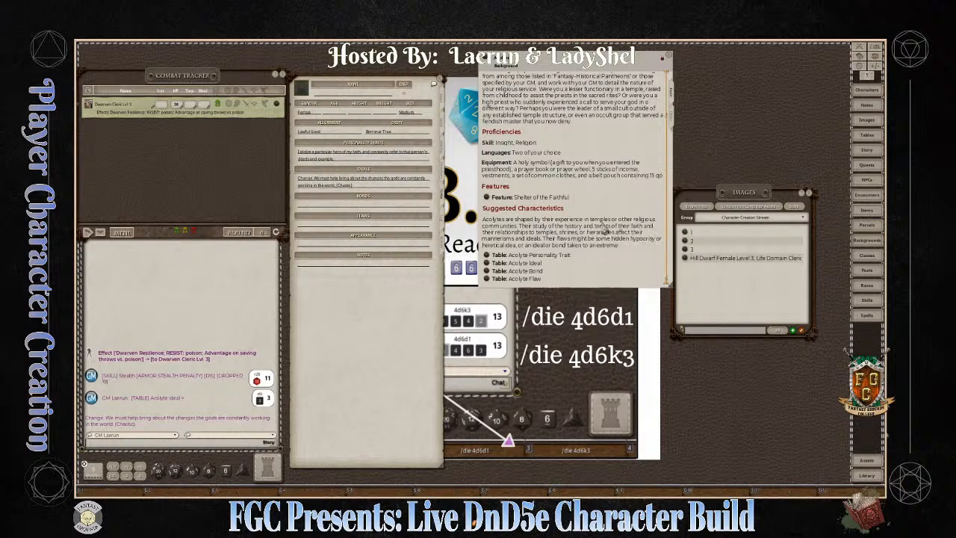
Step: Widen the Acolyte Bond table, copy "I will do anything to protect the temple where I served" into Bonds, and close the table
left_click(487, 272)
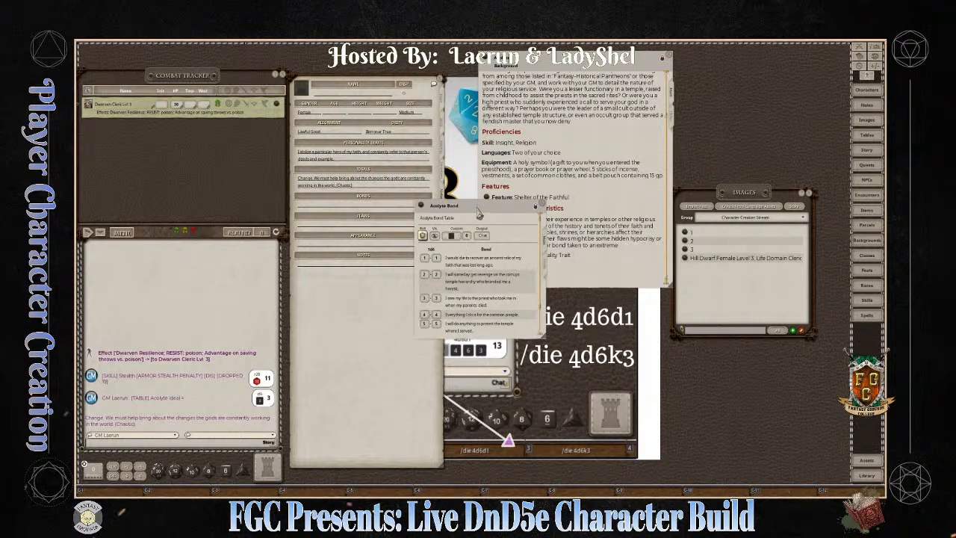
left_click_drag(543, 335, 608, 337)
left_click_drag(511, 212, 582, 172)
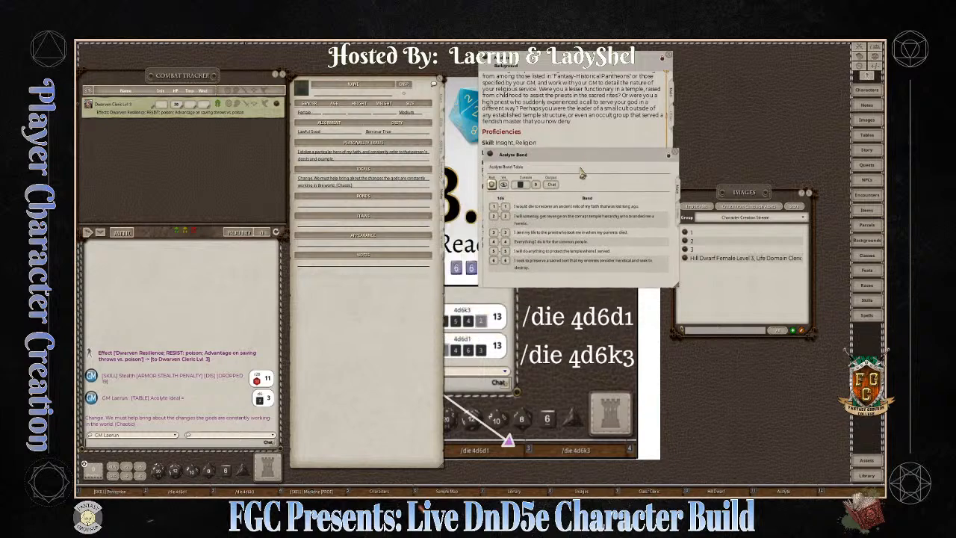
key("ctrl")
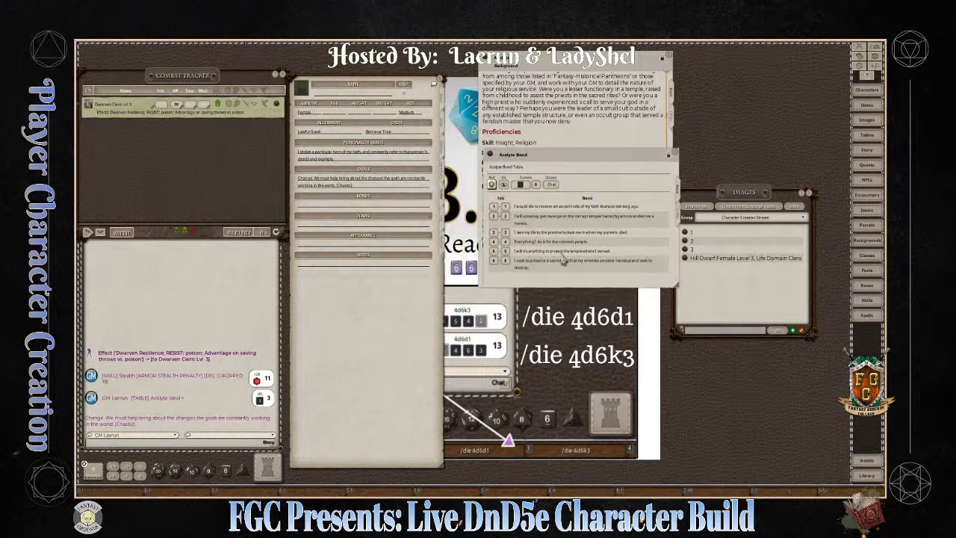
mouse_move(676, 285)
left_mouse_down()
mouse_move(612, 284)
mouse_move(667, 284)
left_mouse_up()
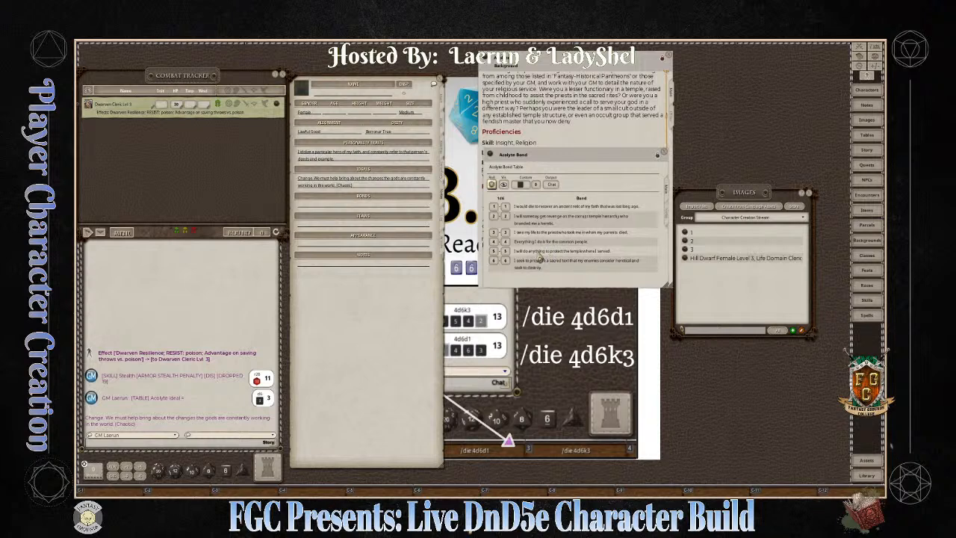
left_click_drag(538, 256, 329, 206)
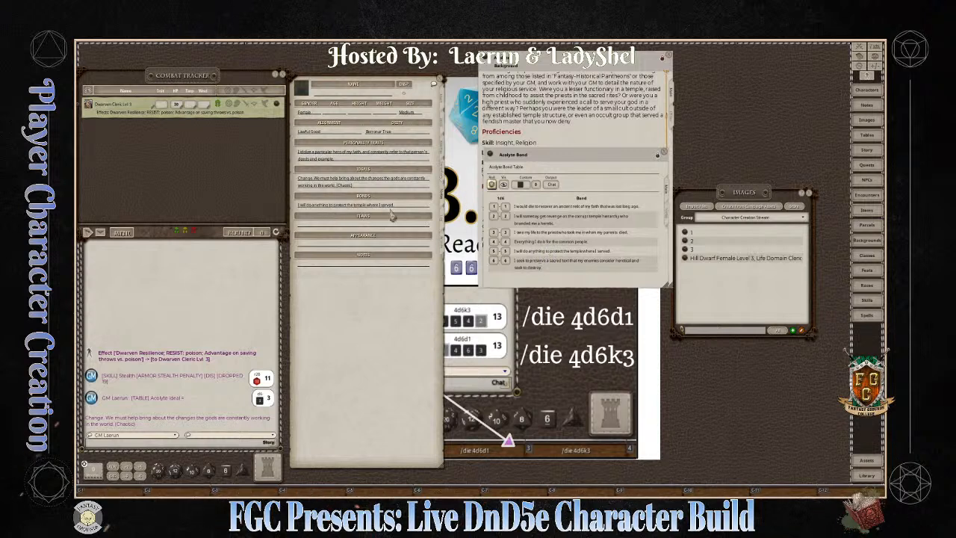
left_click(658, 155)
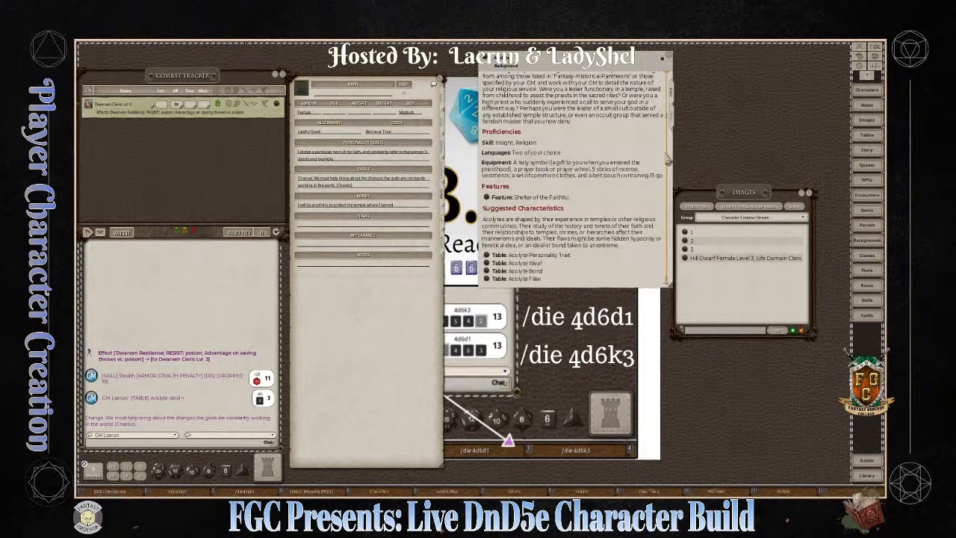
Step: Copy the Acolyte Flaw entry about trusting those who wield power within the temple's hierarchy into Flaws, and close the table
left_click(486, 280)
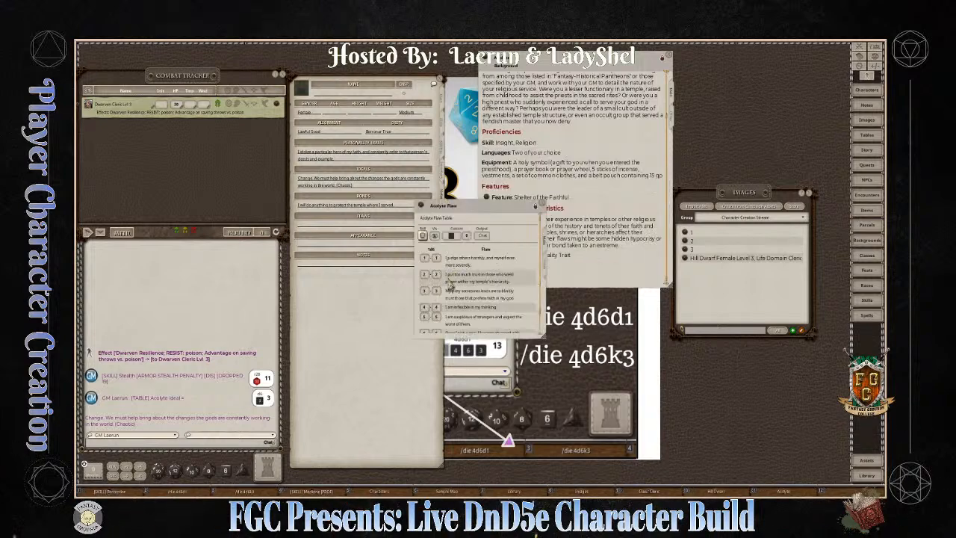
left_click_drag(448, 279, 318, 224)
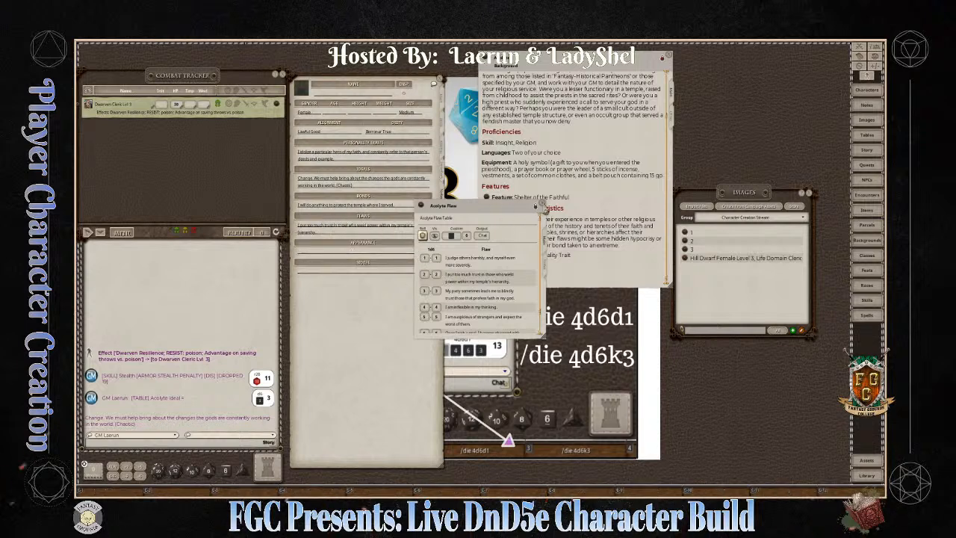
left_click(538, 206)
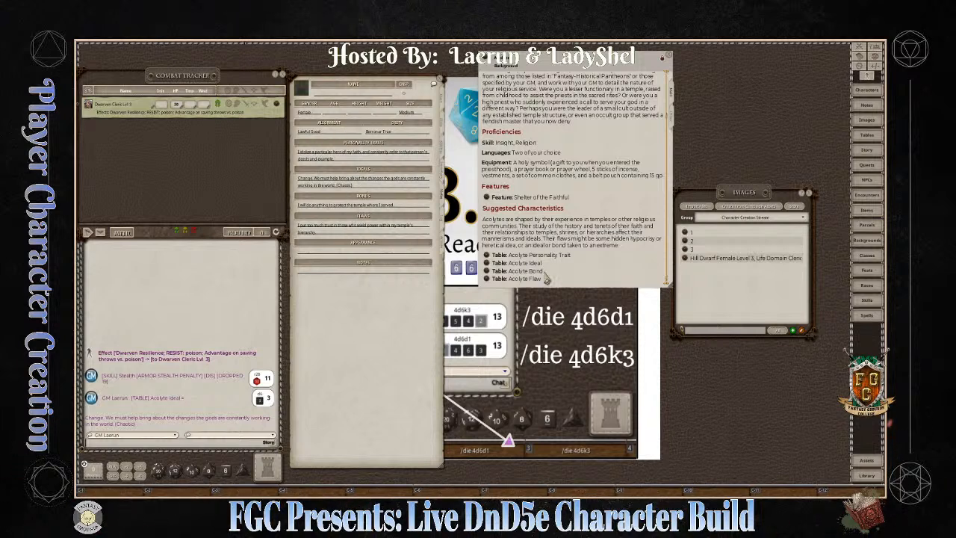
scroll(552, 270, "up", 3)
scroll(551, 271, "down", 3)
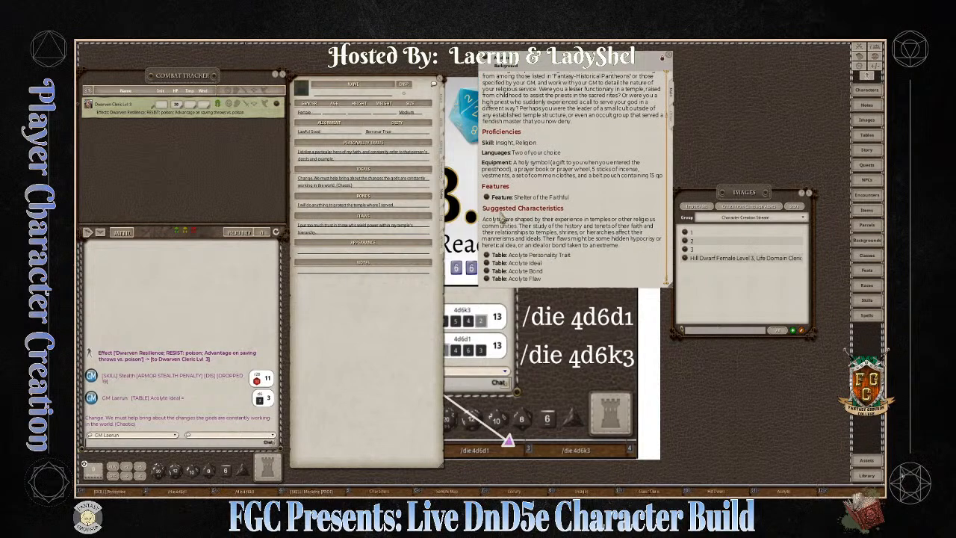
scroll(525, 233, "up", 2)
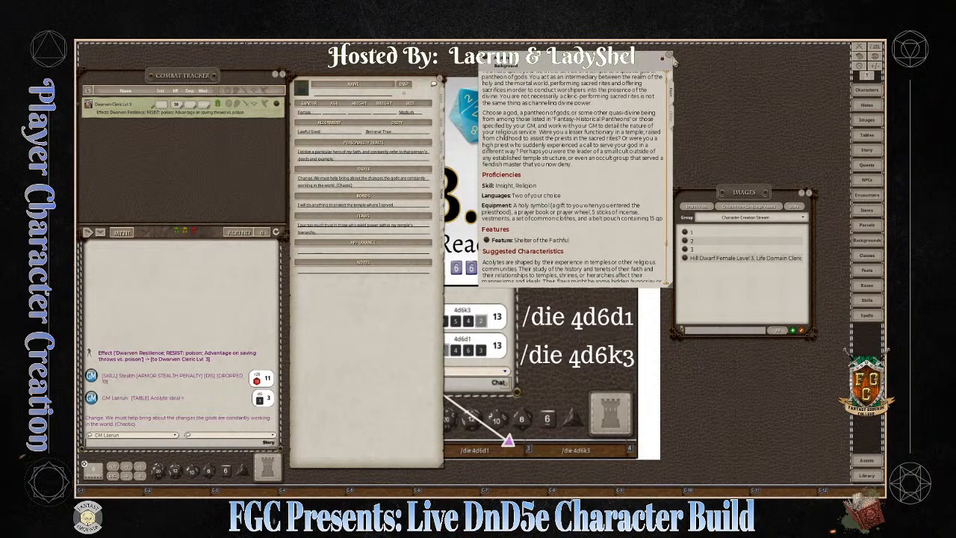
Step: Close the Acolyte background and open the Cleric class record to review its hit points, proficiencies, equipment and features
left_click(669, 59)
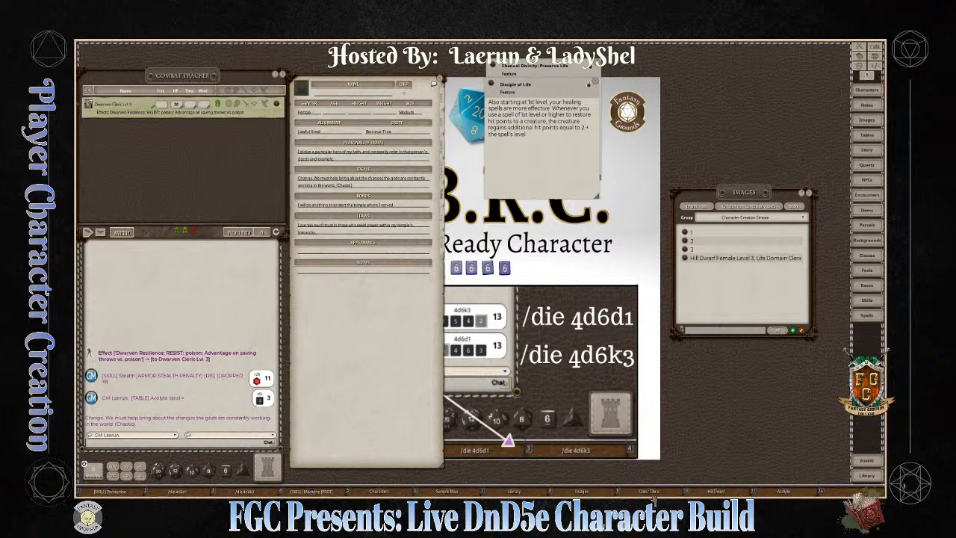
left_click(650, 491)
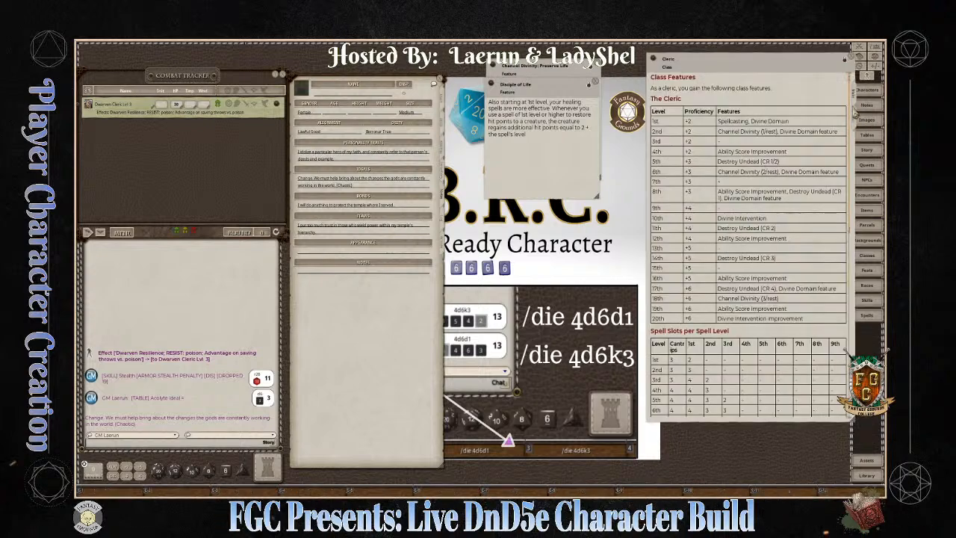
left_click_drag(849, 188, 820, 508)
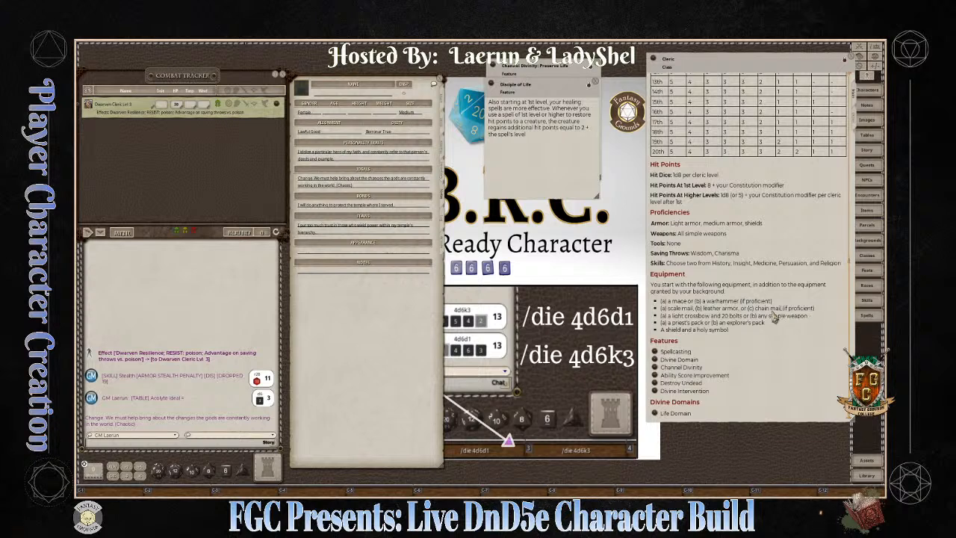
key("ctrl")
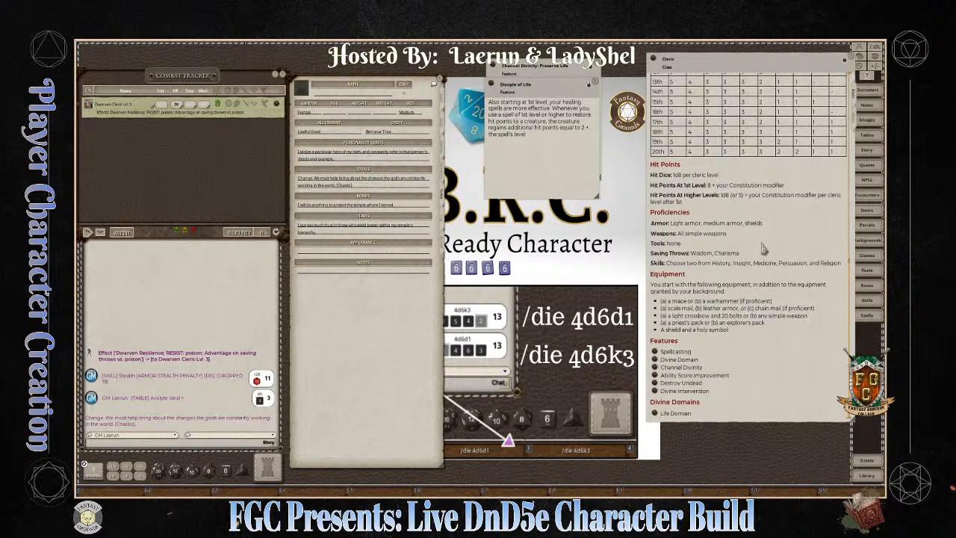
left_click_drag(731, 67, 700, 97)
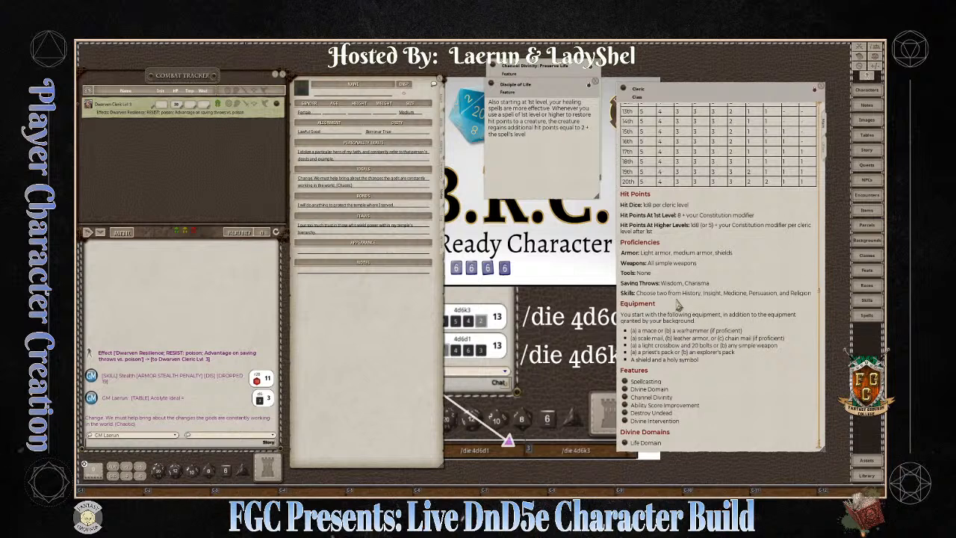
Step: Open the Life Domain record from the Cleric class, read down to its domain spells, and close it
left_click(624, 444)
scroll(457, 280, "down", 4)
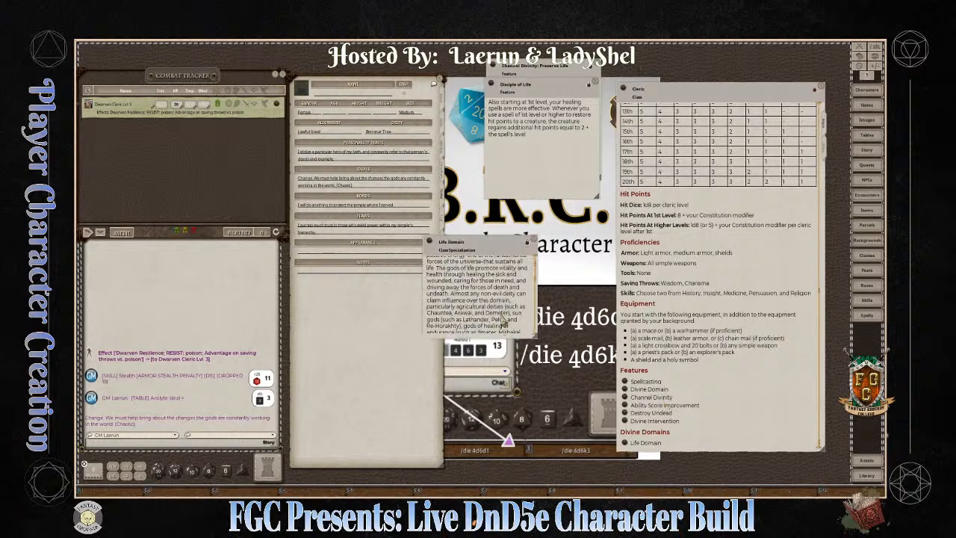
scroll(457, 280, "down", 4)
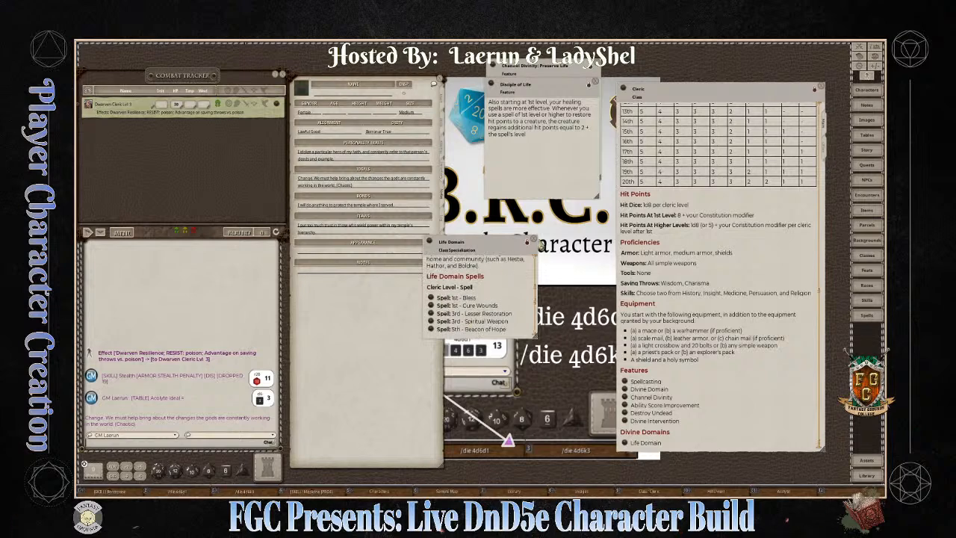
left_click(528, 242)
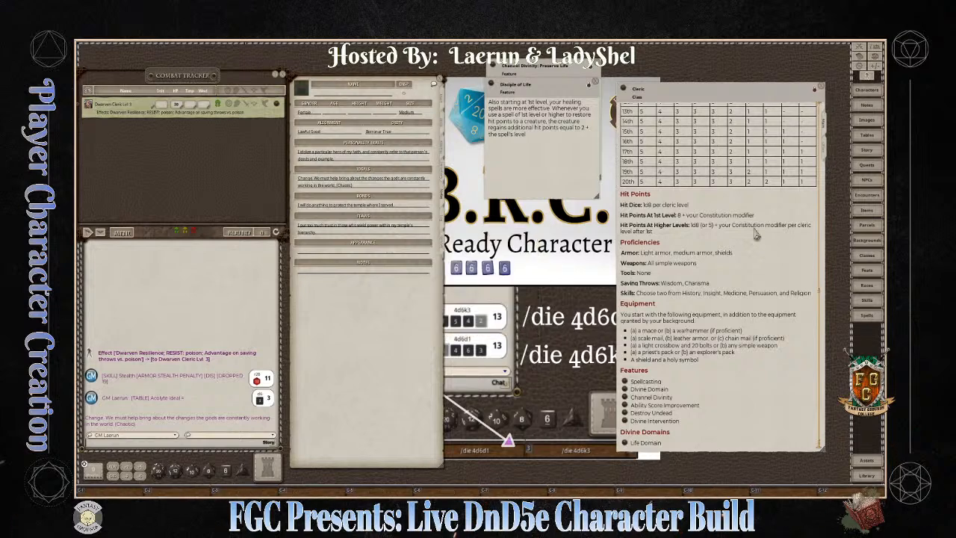
Step: Review the Cleric's spell slot table and level-by-level class features table
scroll(743, 304, "up", 4)
scroll(736, 271, "up", 6)
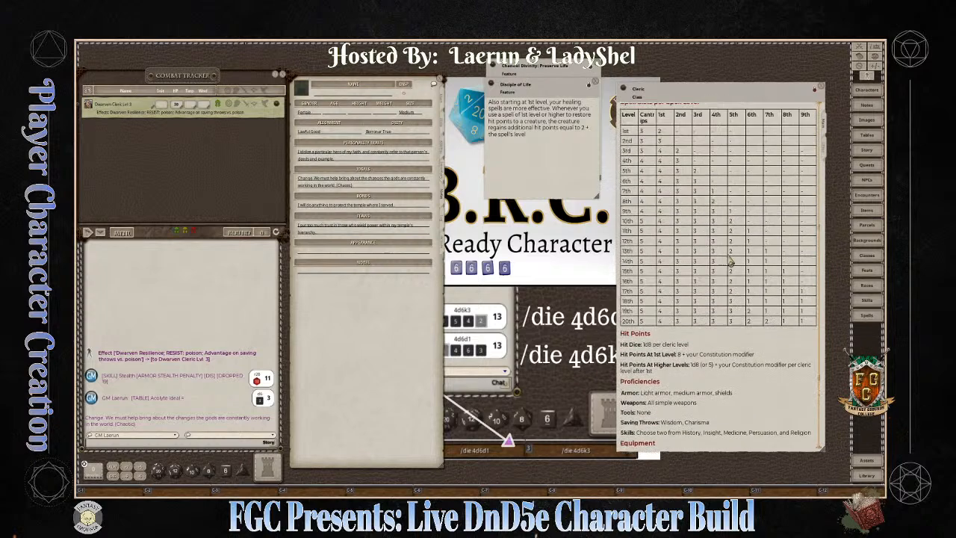
scroll(730, 262, "up", 5)
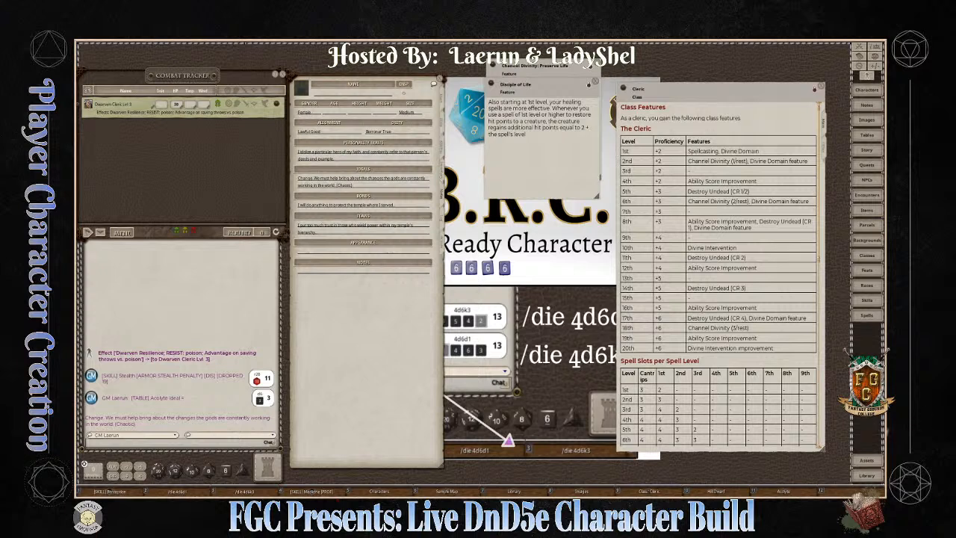
key("ctrl")
key("alt")
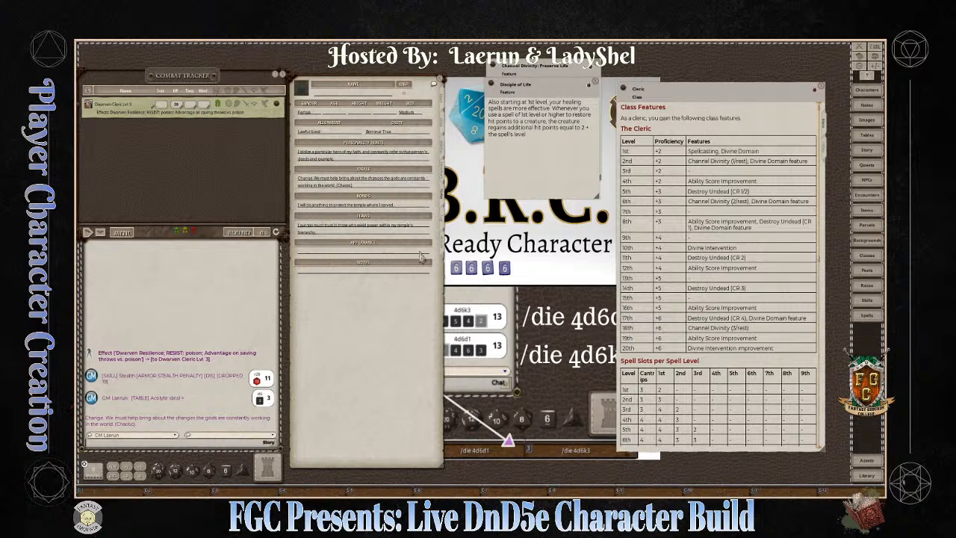
Step: Enter "Stumpy and Grumpy female dwarf with red hair" as the character's Appearance
left_click(360, 255)
type("sh")
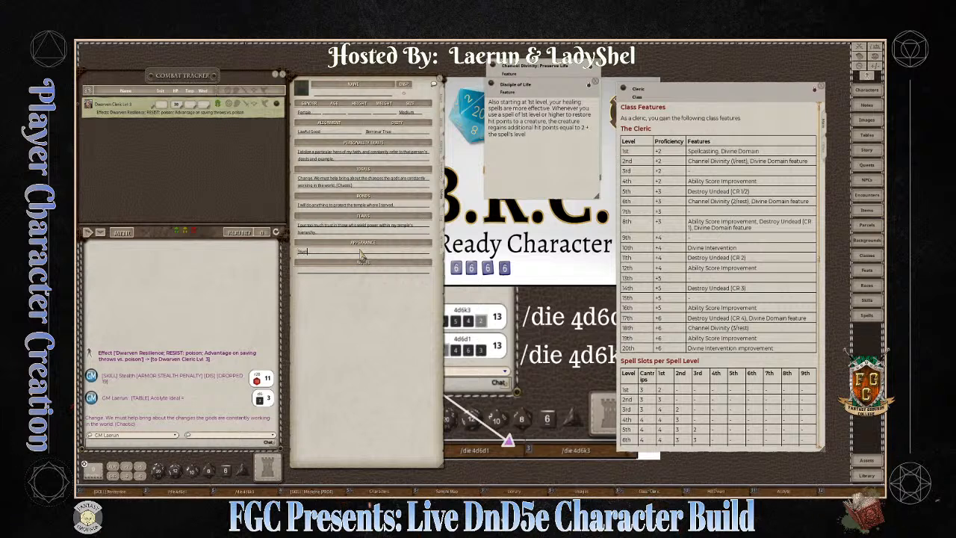
type("umpy and FG")
type("Gr")
type("umpy female dwarf with red h")
type("air")
key("alt")
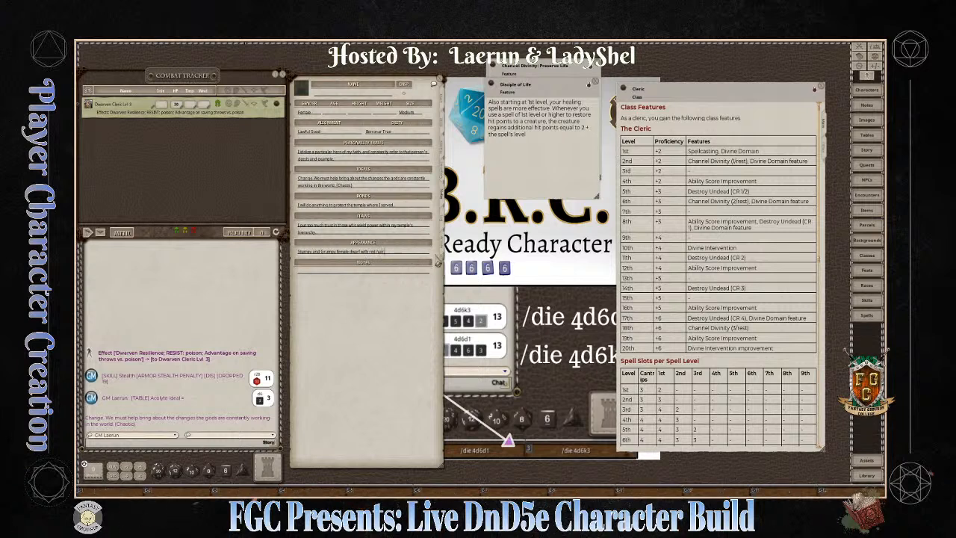
key("alt")
Step: Reposition the character's notes sheet and widen it so that the longer personality entries fit on one line
left_click_drag(399, 256, 400, 246)
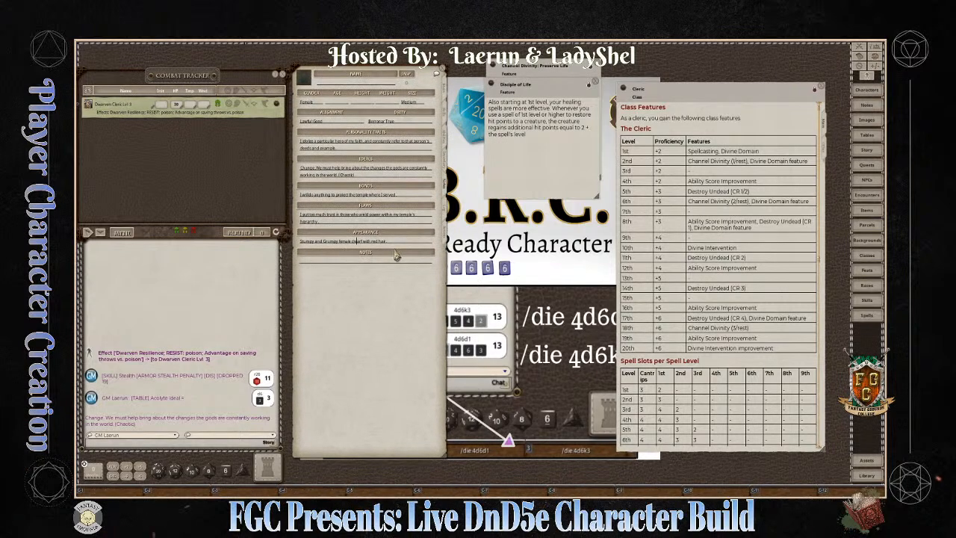
left_click(392, 248)
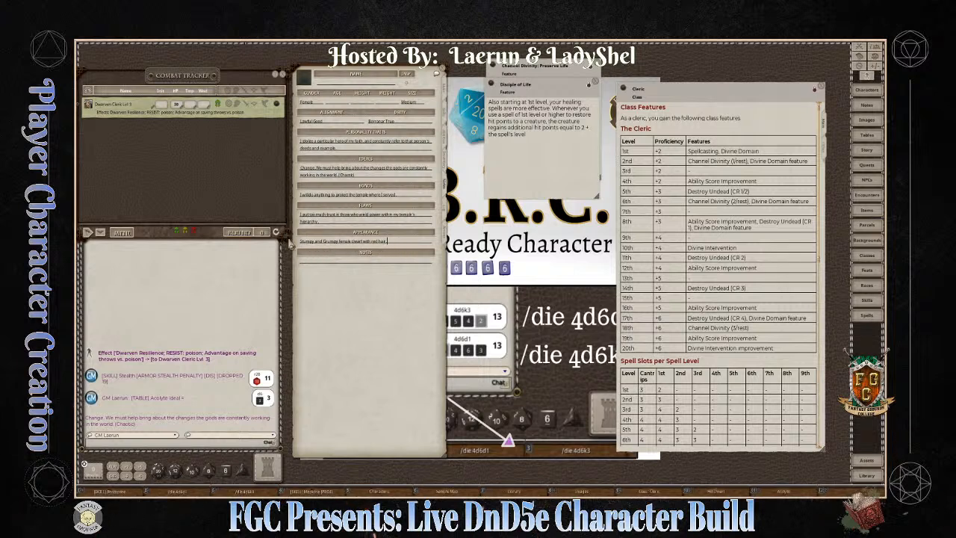
left_click_drag(445, 455, 506, 470)
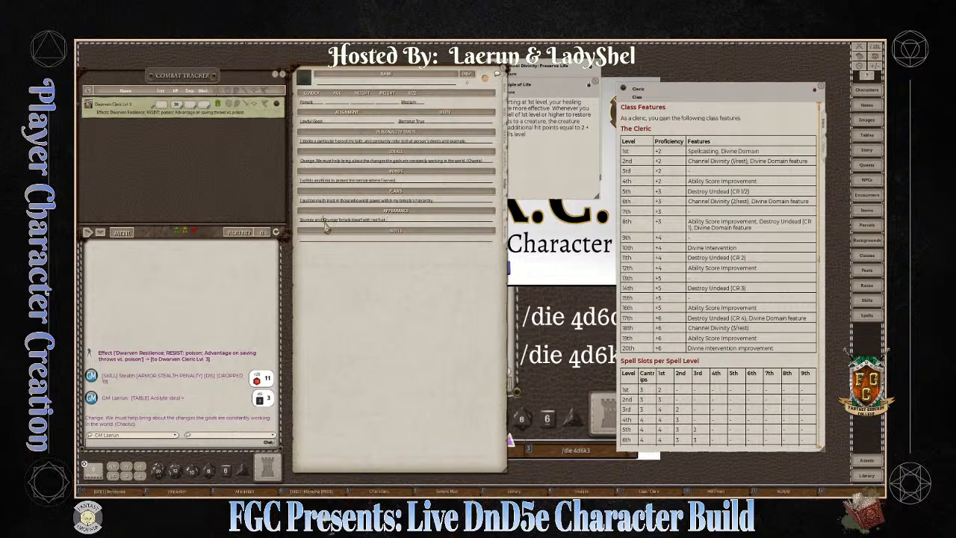
Step: Copy the whole Appearance description and paste it into the chat entry box
right_click(325, 227)
left_click(396, 224)
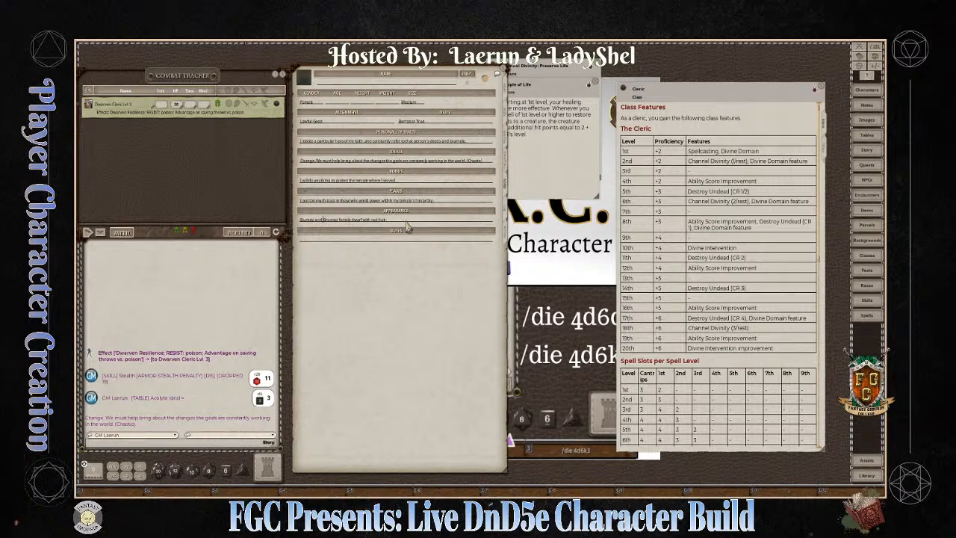
key("ctrl+Right")
key("ctrl+Right")
key("ctrl+Right")
key("ctrl+Right")
key("ctrl+Right")
key("ctrl+Right")
key("ctrl+a")
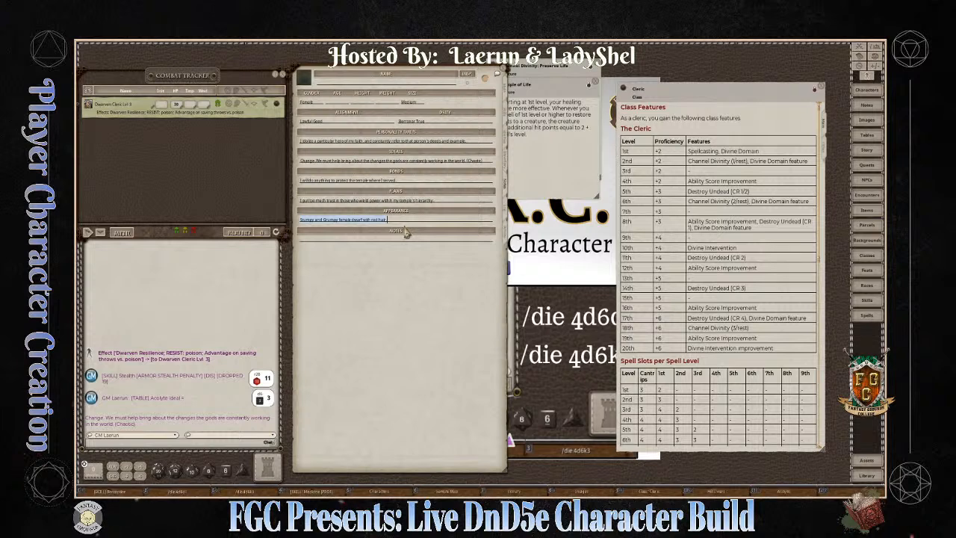
key("ctrl+c")
key("ctrl+v")
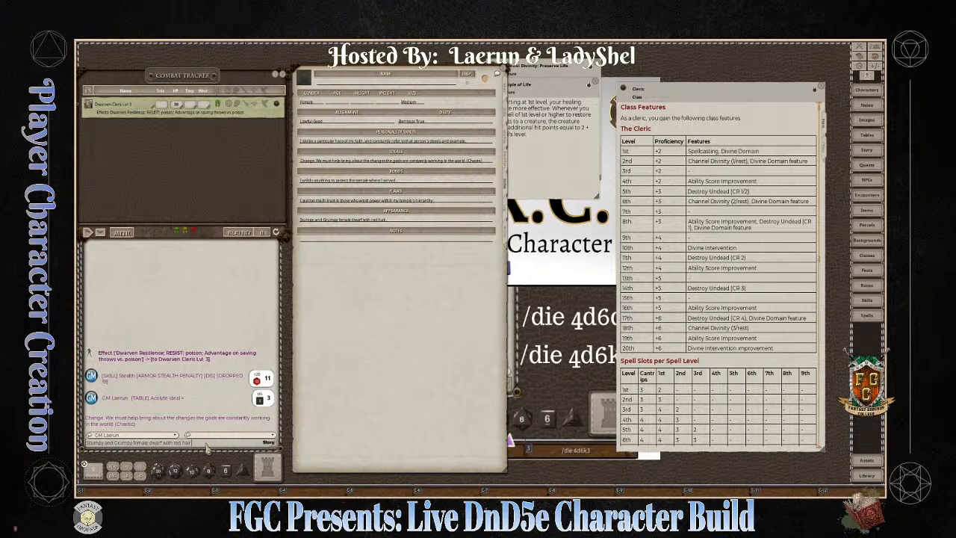
Step: Post "Stumpy and Grumpy female dwarf with red hair." in the chat and open the portrait selection for the character
key("Return")
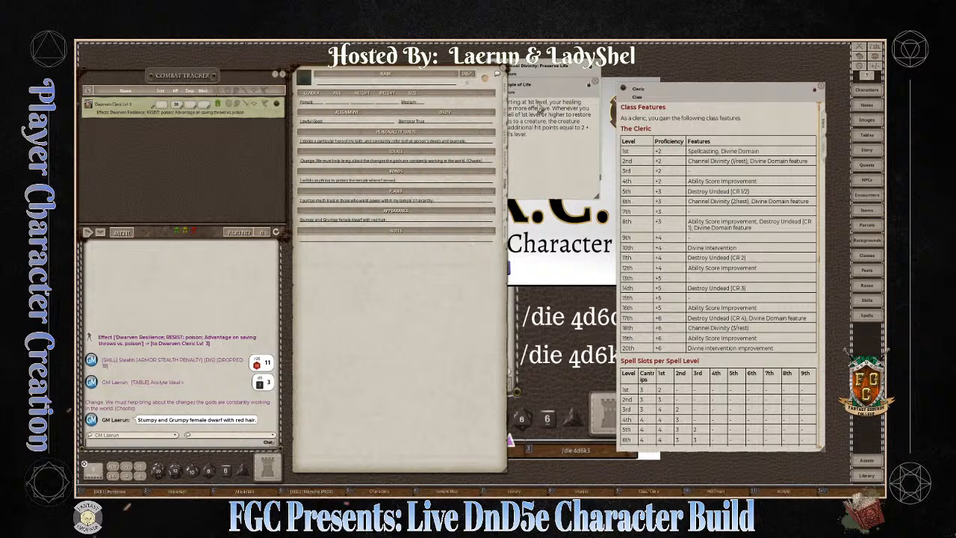
key("ctrl")
left_click(305, 78)
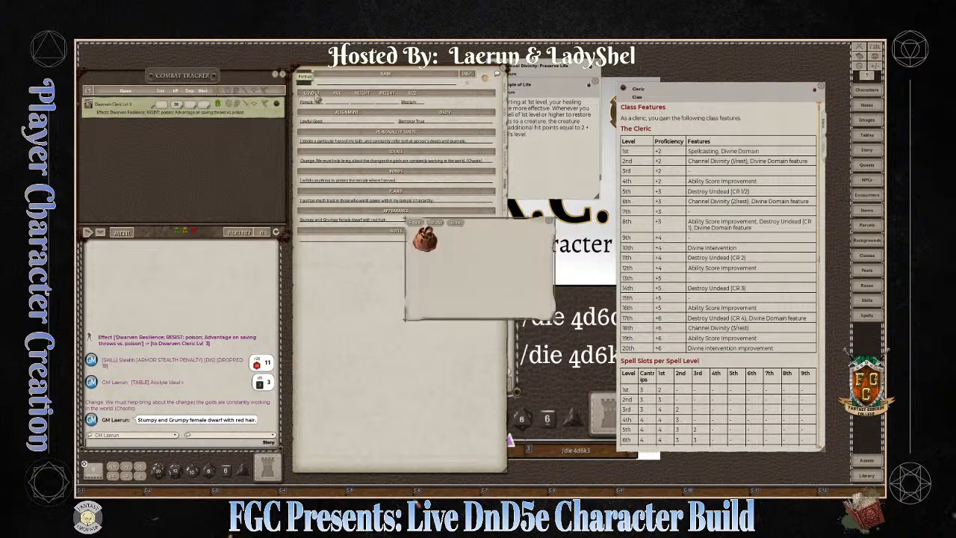
left_click(554, 223)
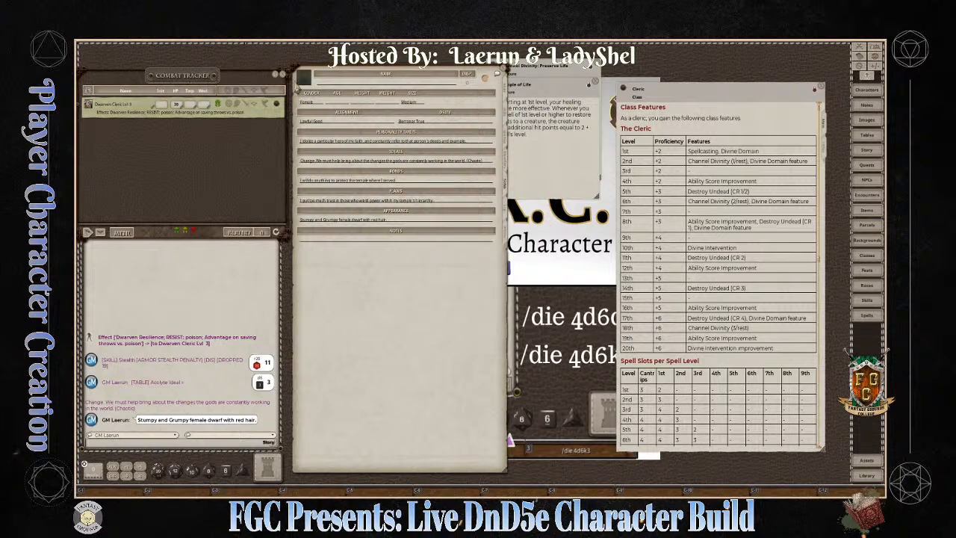
left_click(305, 78)
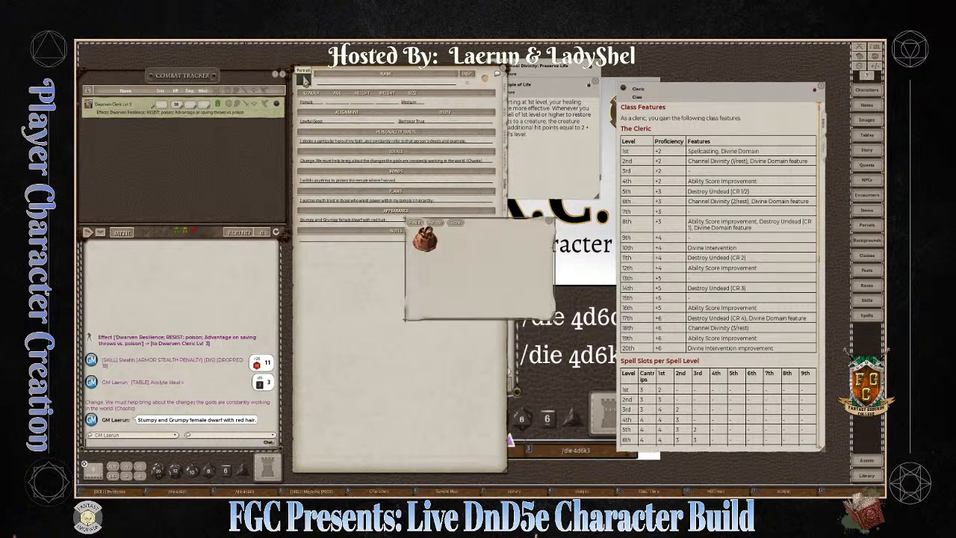
Step: Open the FG Fantasy folder in the portrait selection to show its portraits
key("ctrl")
double_click(435, 246)
key("ctrl")
scroll(464, 265, "down", 2)
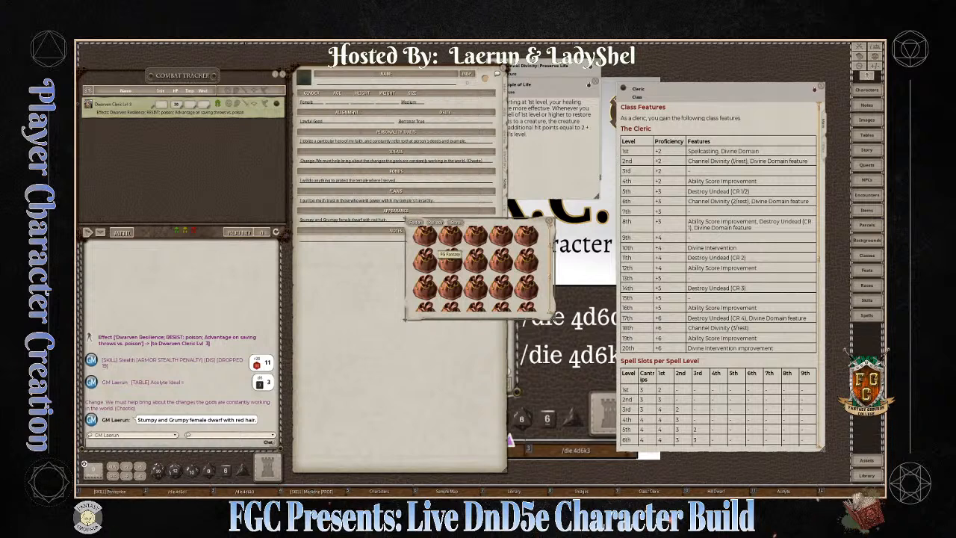
left_click(450, 243)
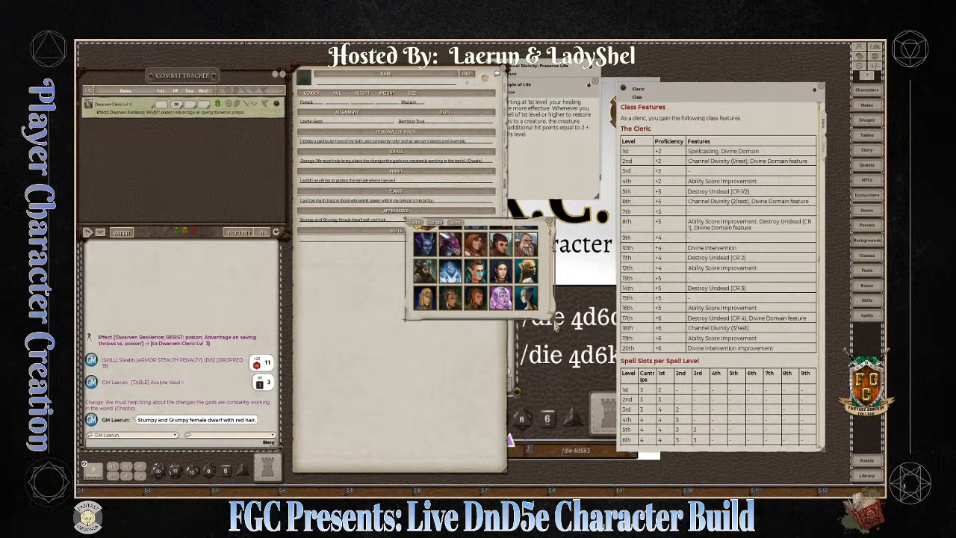
Step: Enlarge the portrait selection window and assign the dwarf_female_hunter_fantasy portrait to the character
left_click_drag(553, 318, 617, 399)
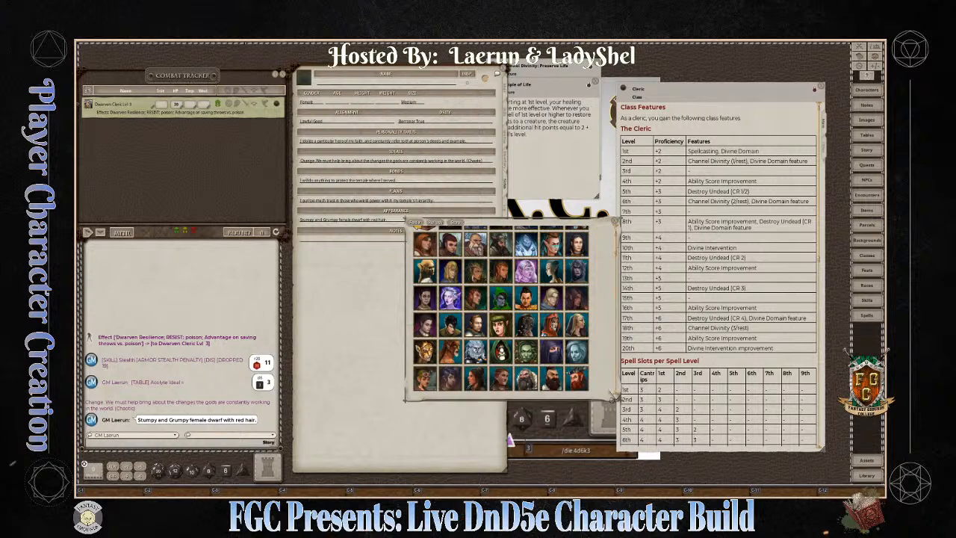
scroll(575, 362, "down", 2)
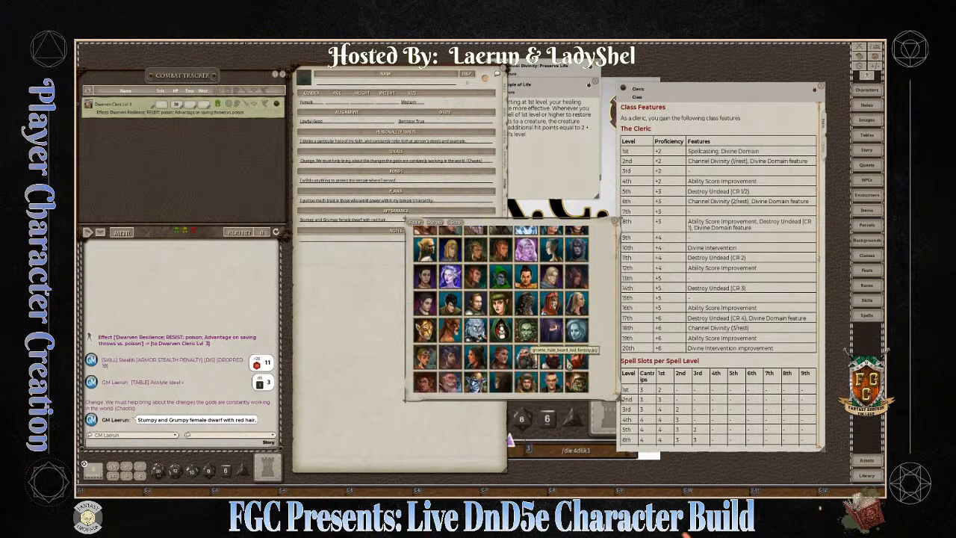
scroll(590, 357, "down", 3)
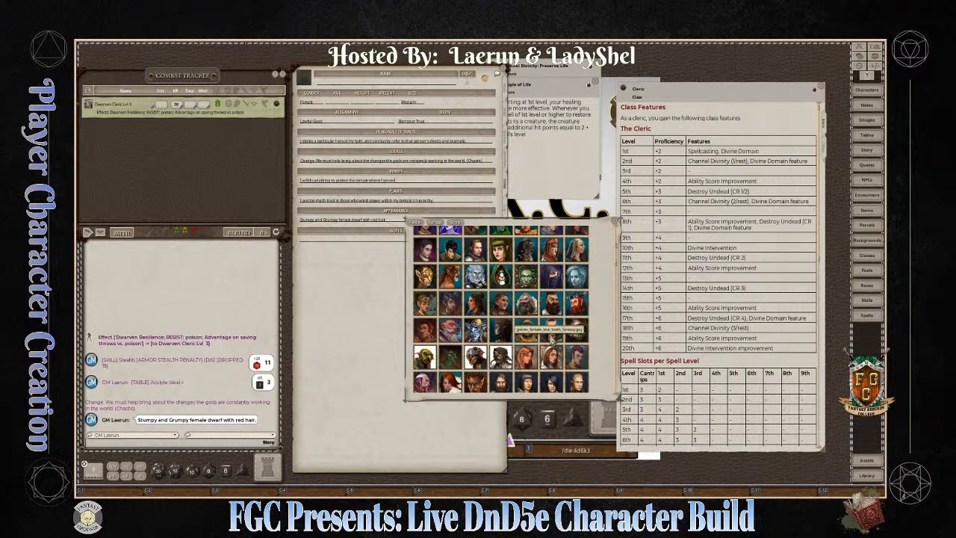
scroll(526, 322, "up", 8)
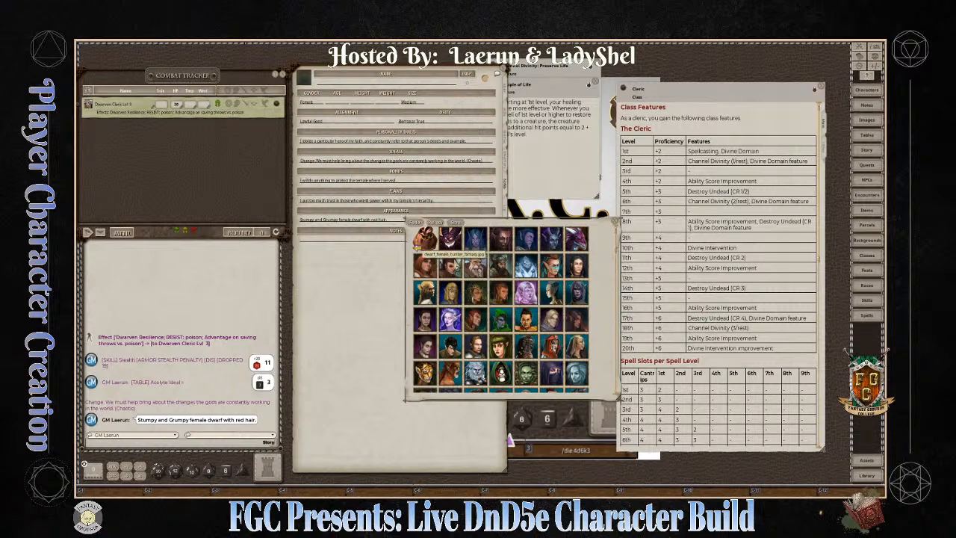
left_click(422, 245)
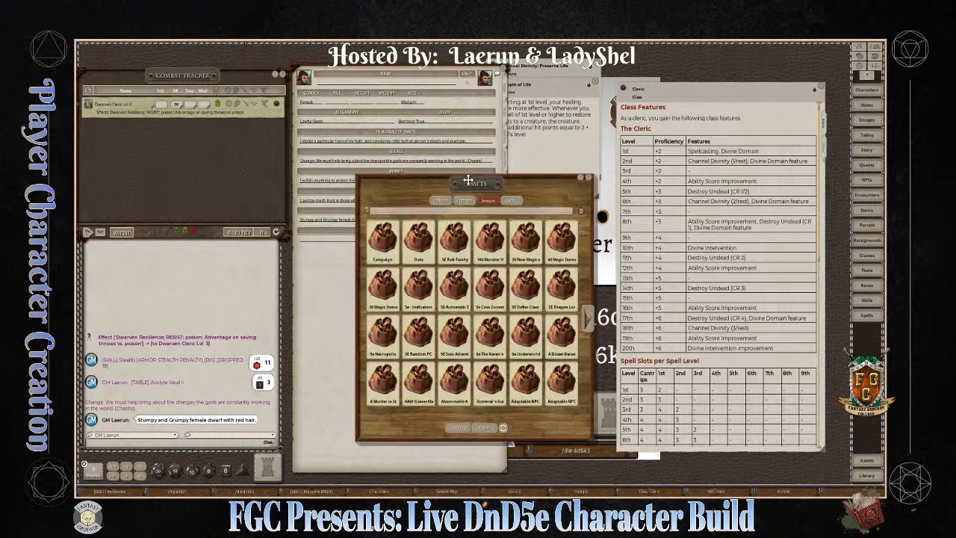
Step: Move the Assets window off the character sheet and look through the Data and Campaign image folders
left_click_drag(468, 177, 651, 116)
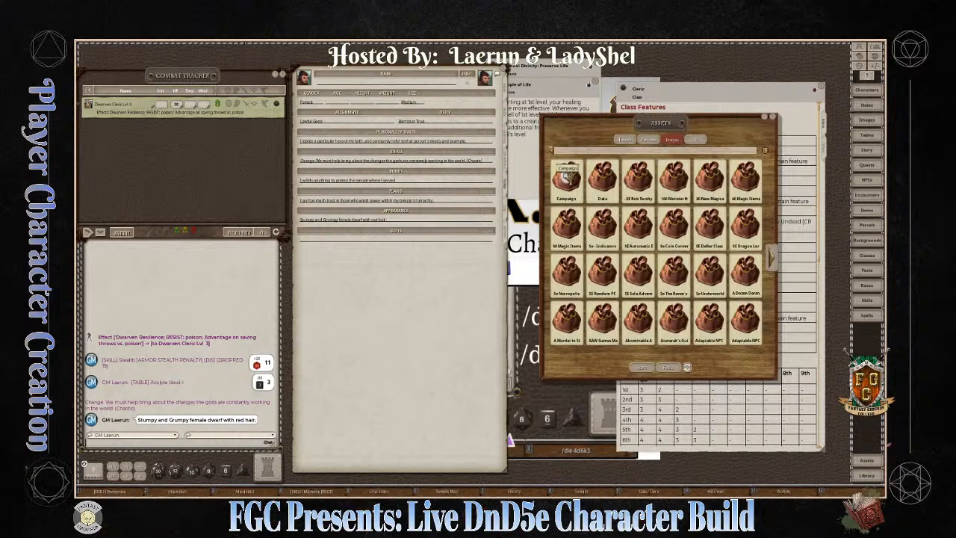
left_click(566, 178)
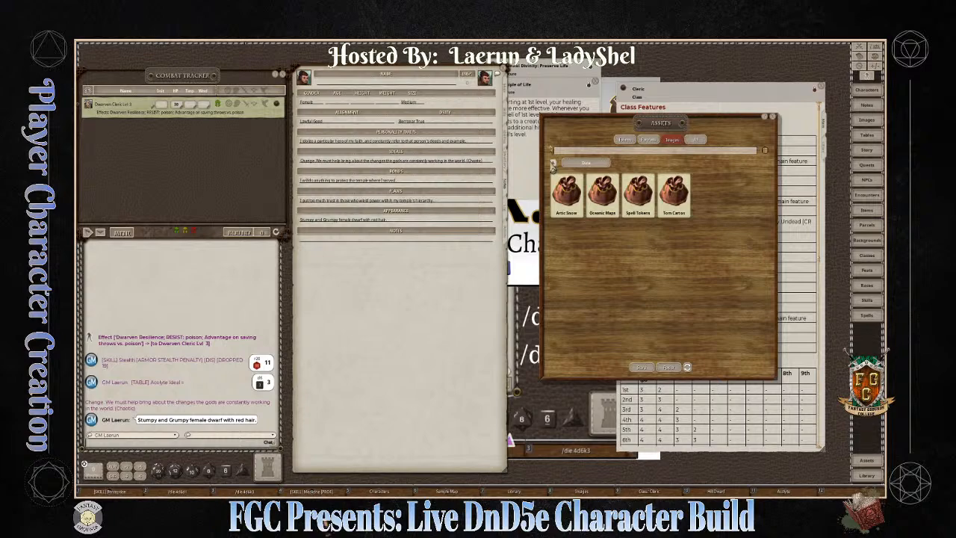
left_click(553, 163)
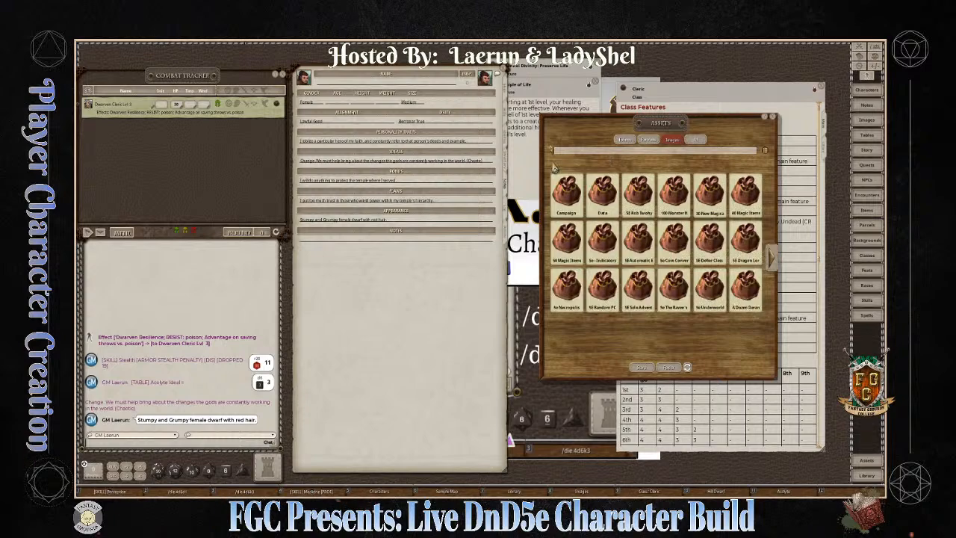
left_click(598, 175)
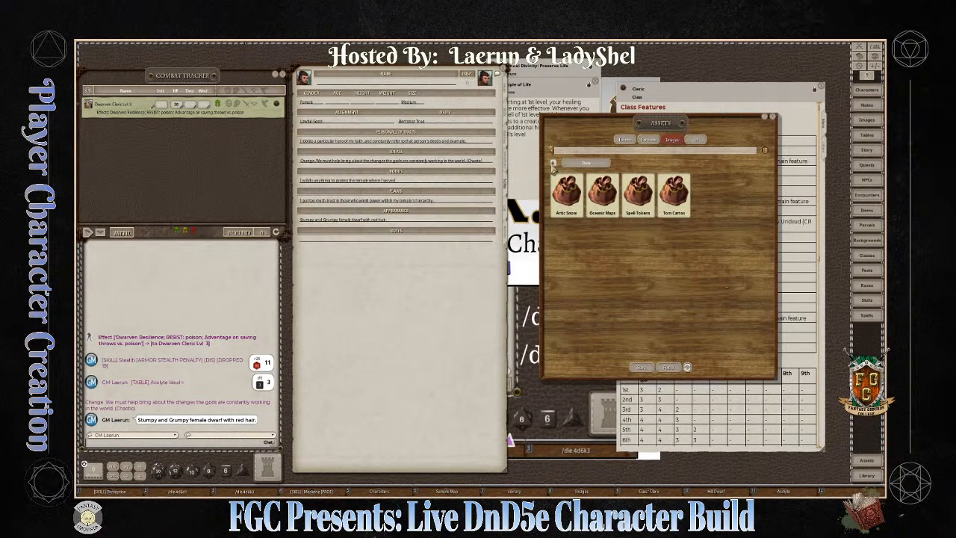
left_click(554, 164)
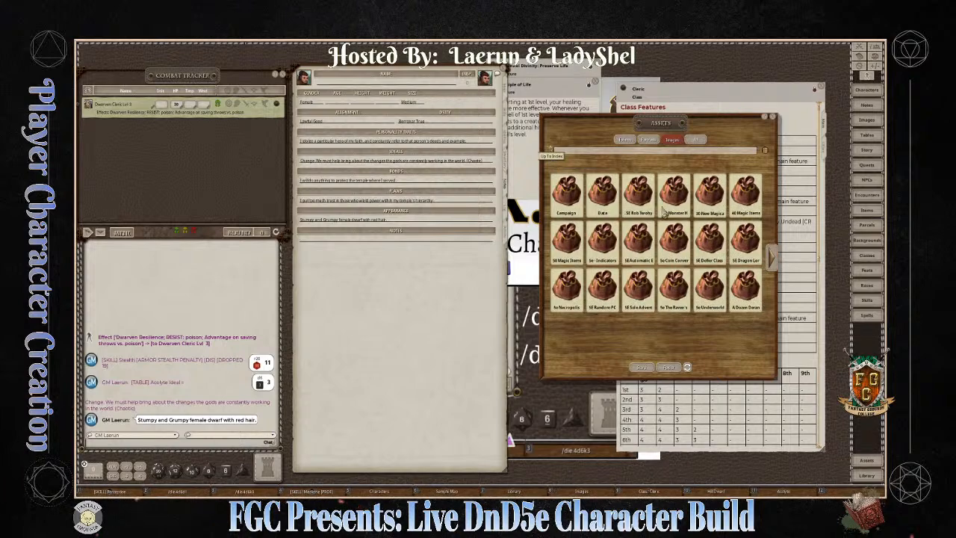
left_click(568, 181)
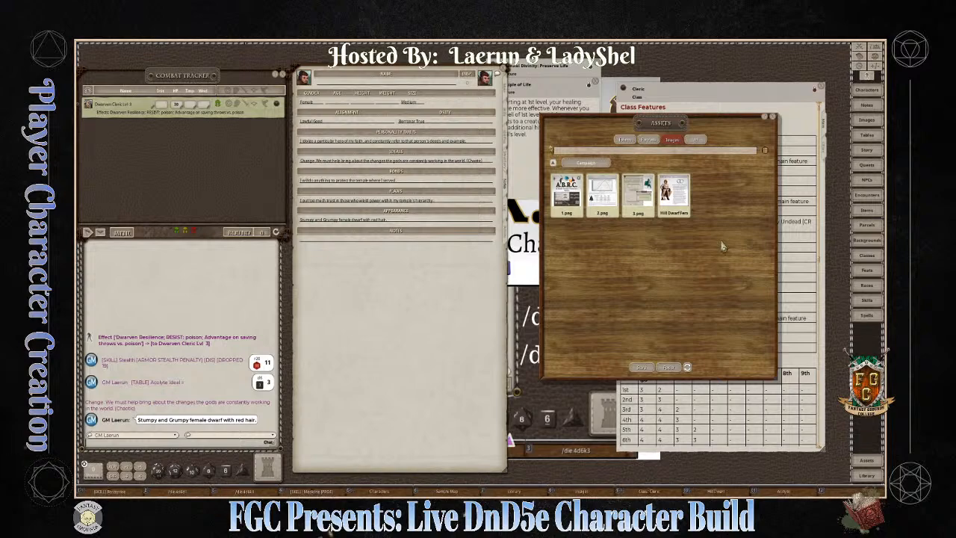
Step: Assign the Female Dwarf token from the Campaign token assets as the character's token
left_click(625, 141)
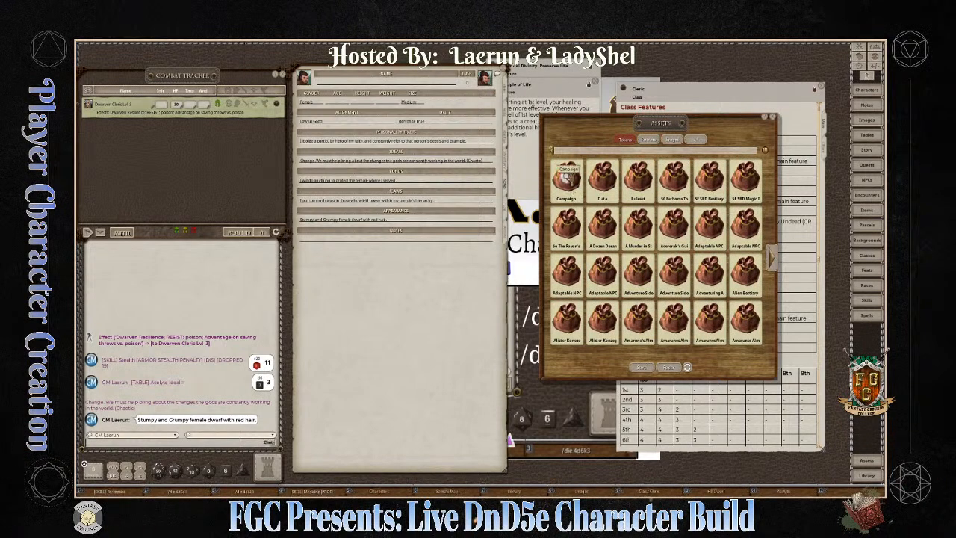
left_click(572, 179)
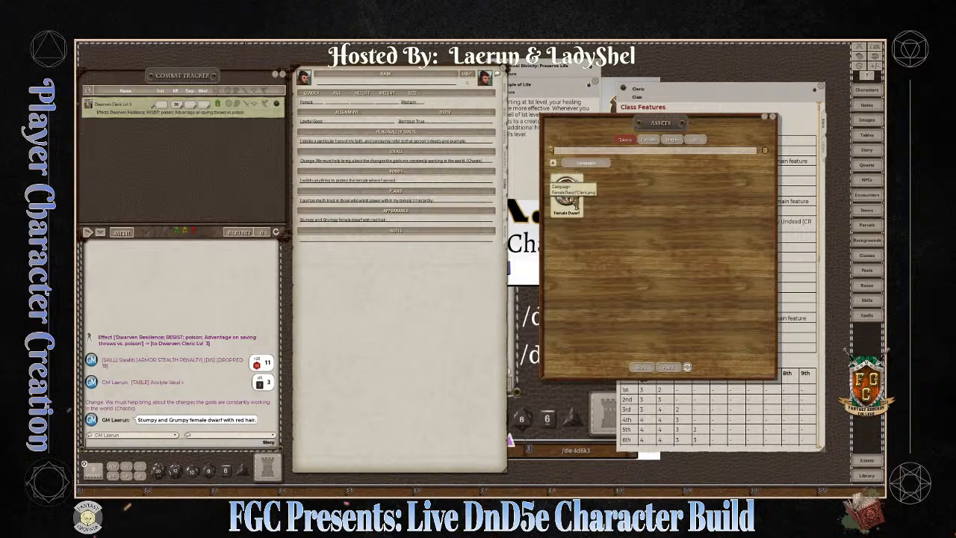
left_click_drag(567, 190, 484, 77)
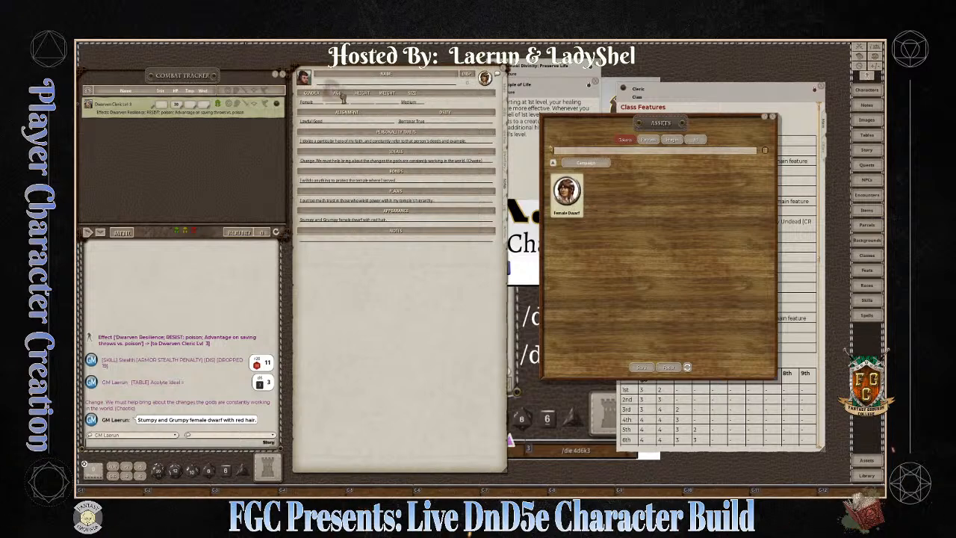
Step: Try the portrait image as the character's token, restore the Female Dwarf token, and close the Assets window
left_click_drag(304, 77, 485, 78)
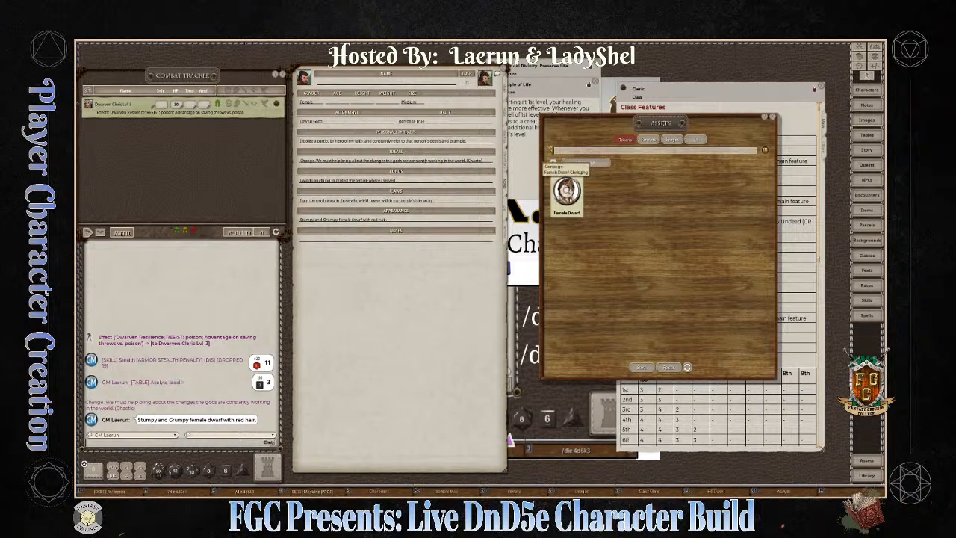
left_click_drag(567, 191, 485, 79)
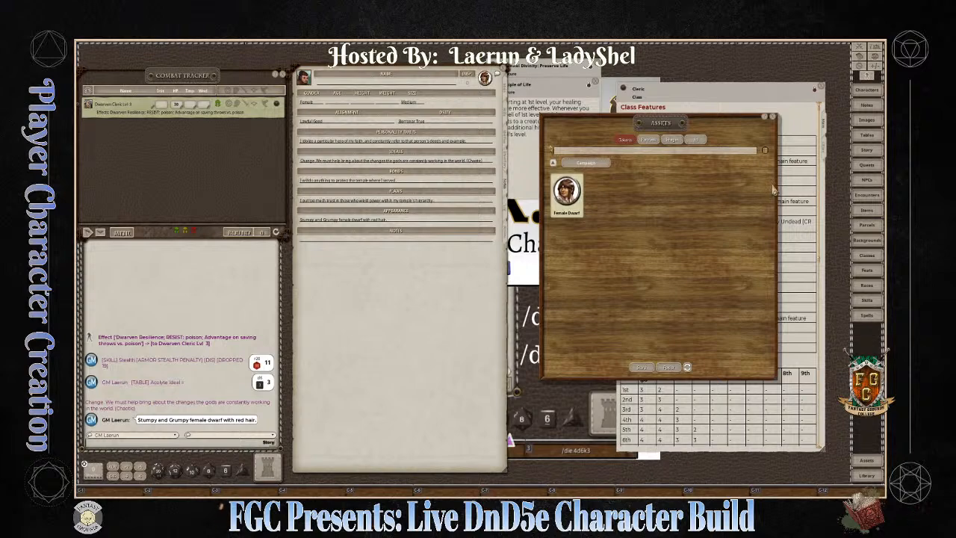
left_click(773, 118)
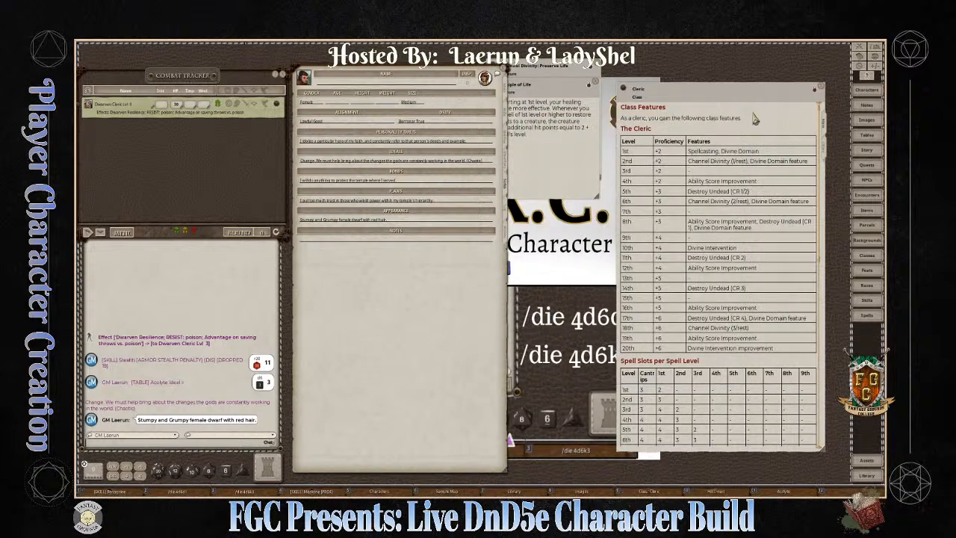
Step: Enter the character's name on the sheet's main page and add the character to the combat tracker
key("ctrl")
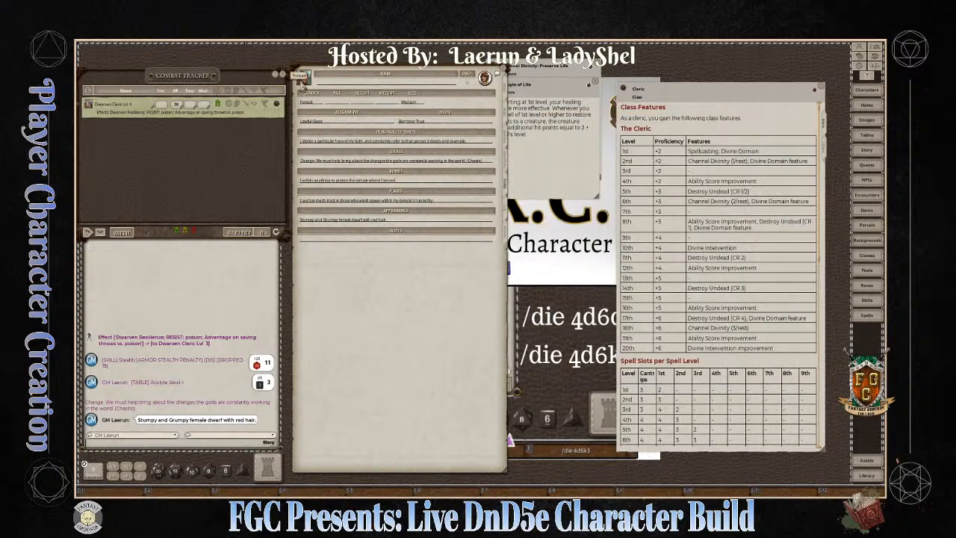
left_click(506, 92)
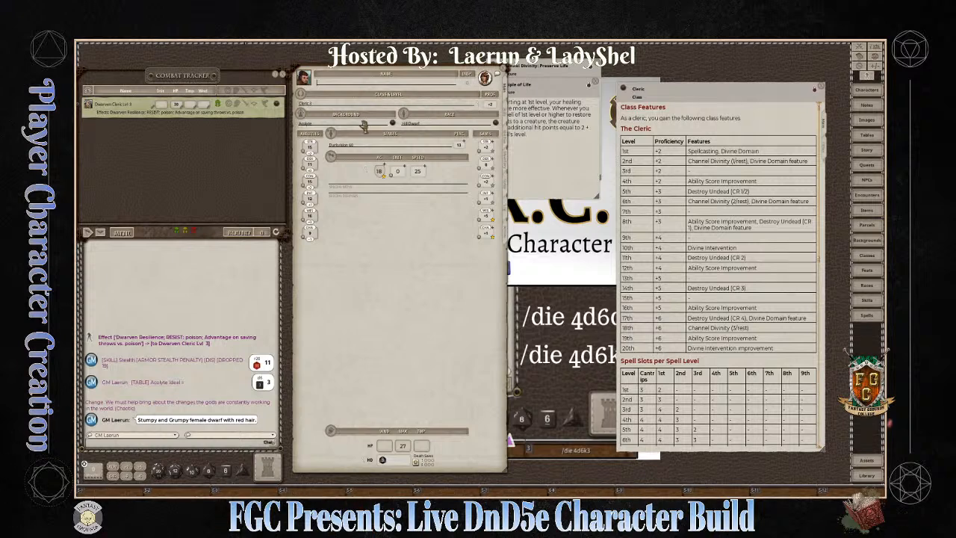
type("N")
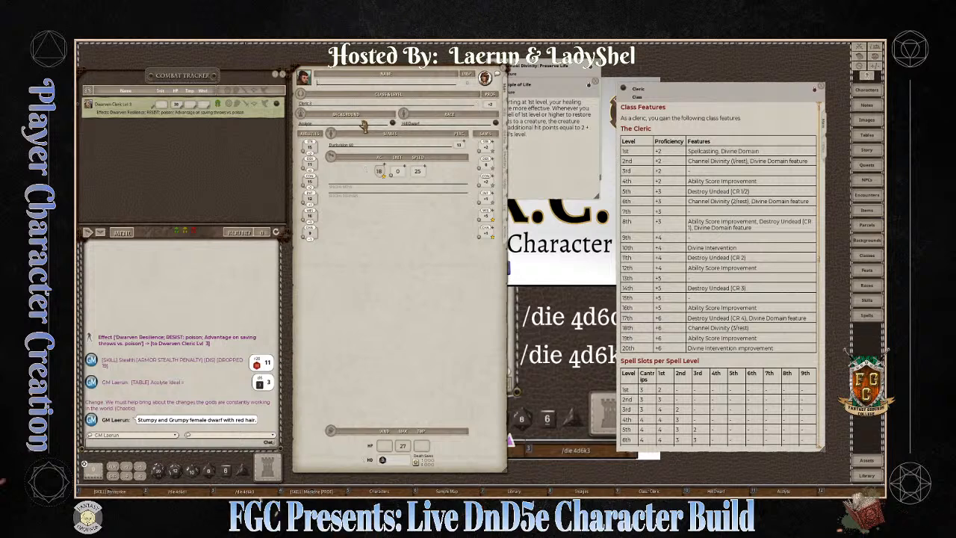
type("Apr")
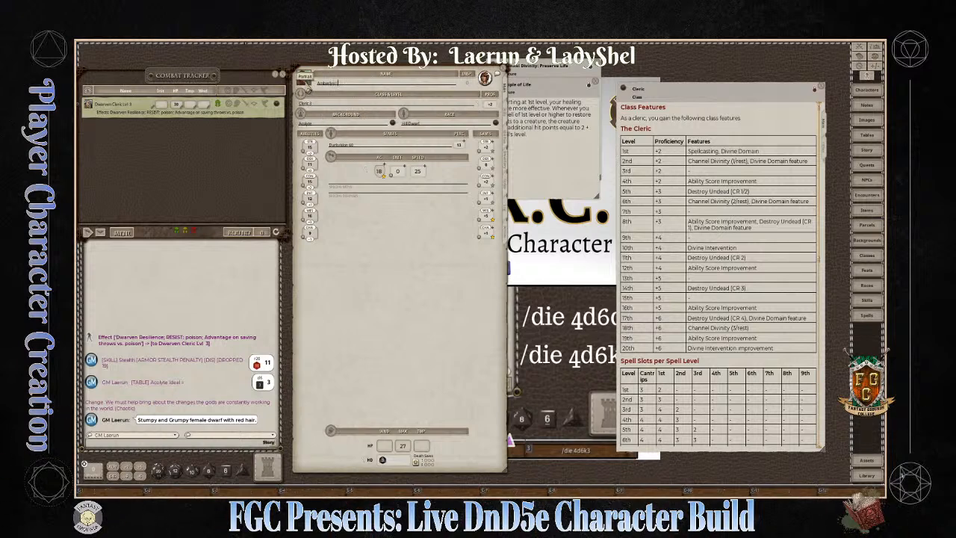
left_click_drag(305, 84, 144, 164)
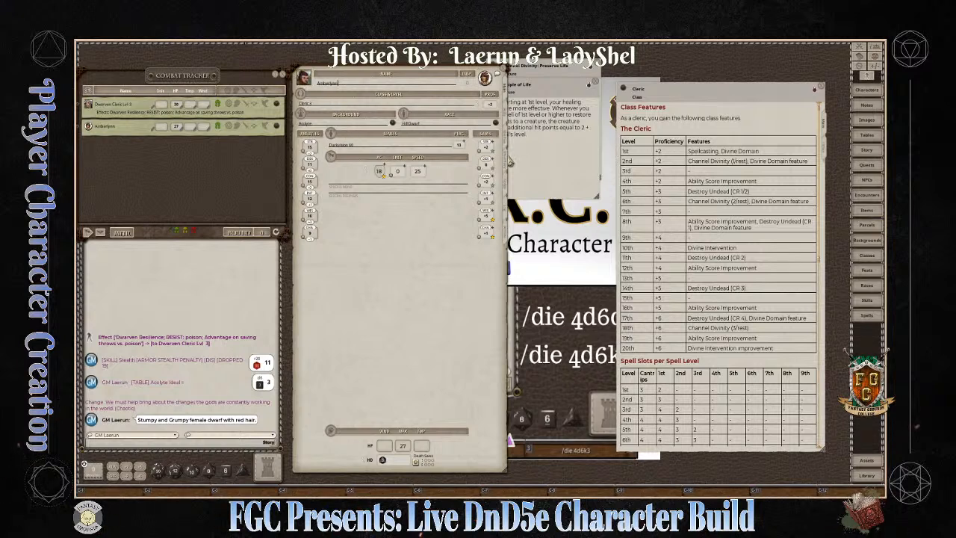
Step: Show the character's inventory page and clear the chat history
left_click(509, 162)
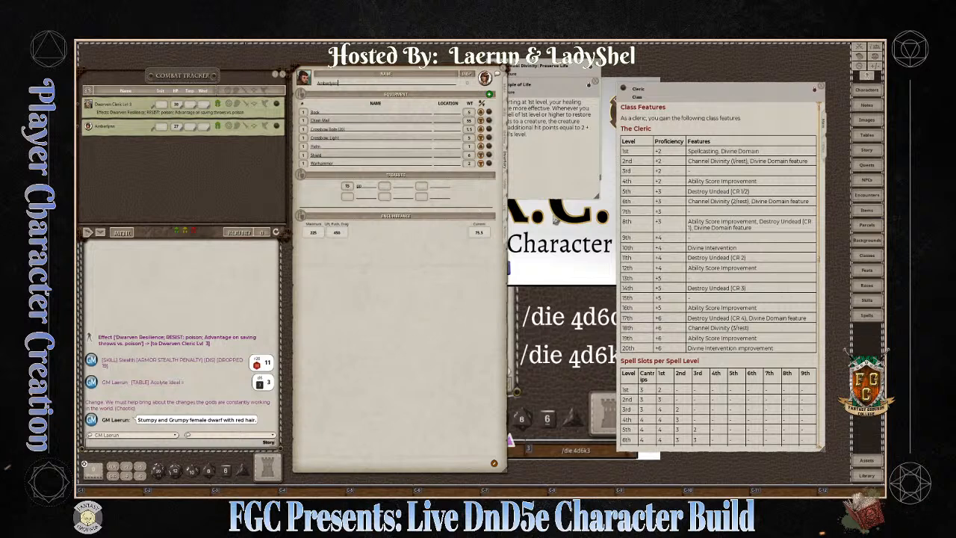
right_click(162, 291)
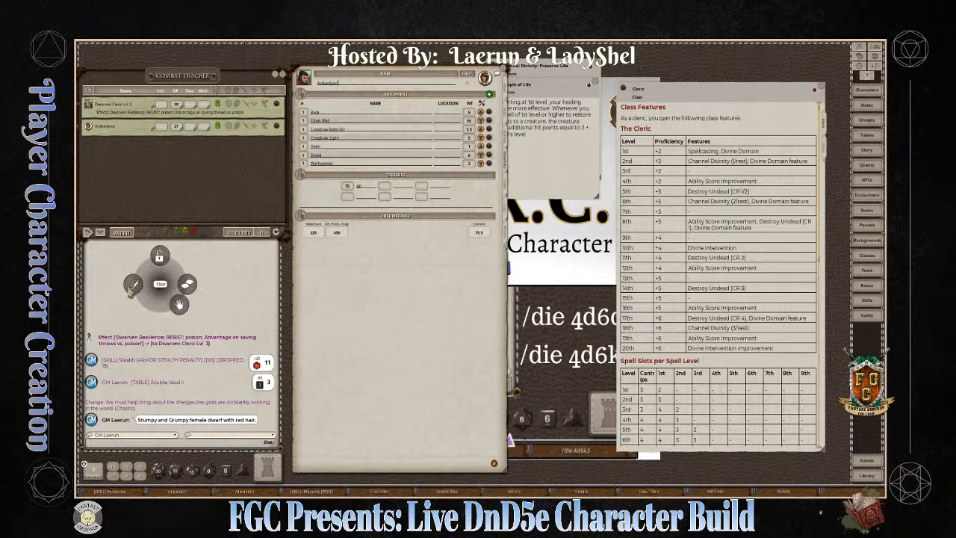
left_click(136, 292)
key("ctrl")
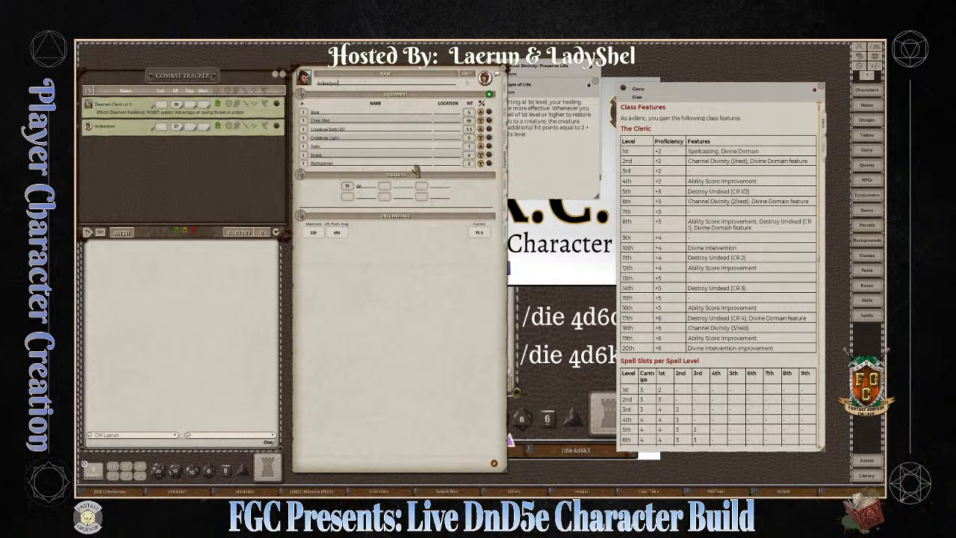
Step: Review the character sheet's notes page and its faction and adventures log page
key("ctrl")
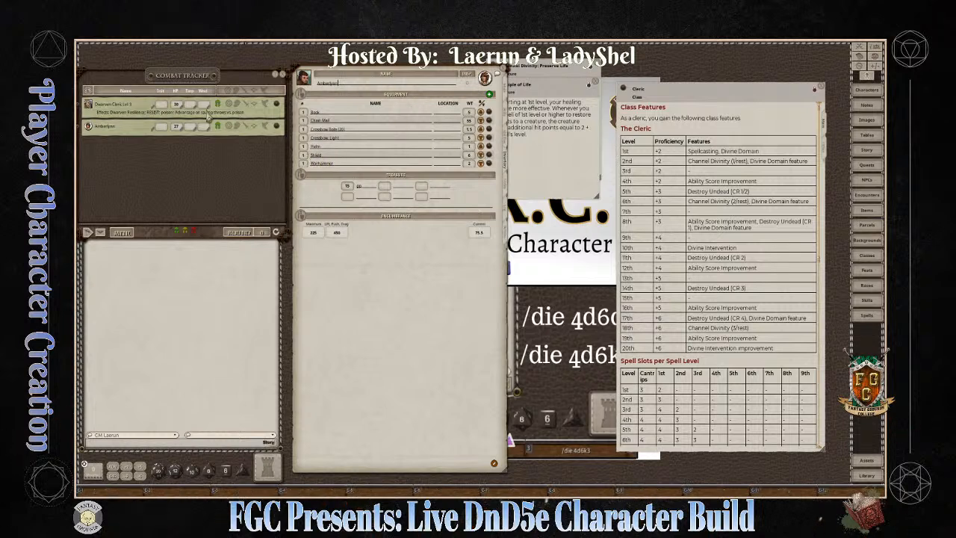
key("ctrl")
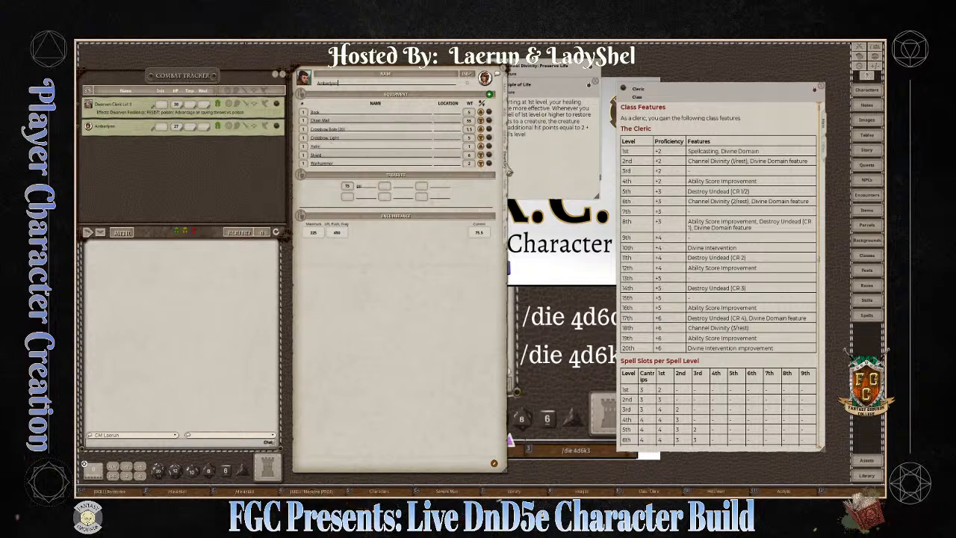
left_click(507, 192)
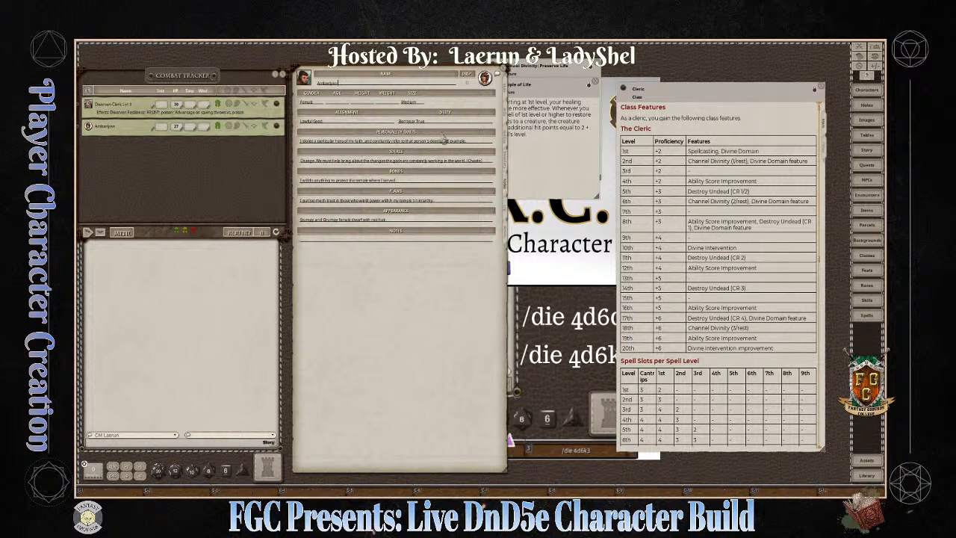
left_click(507, 213)
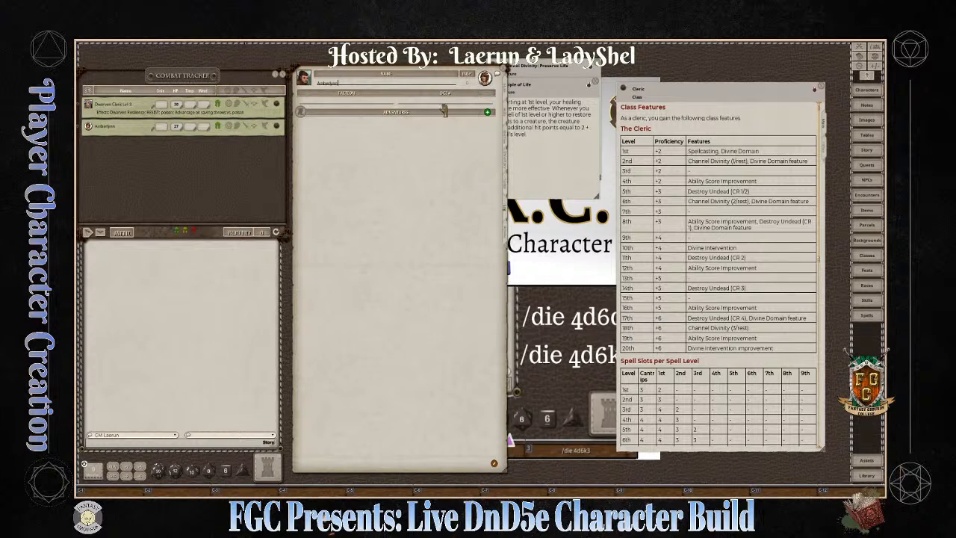
Step: Add an entry to the character's adventures log, examine its session, reward and downtime fields in an enlarged window, and close it
left_click(487, 113)
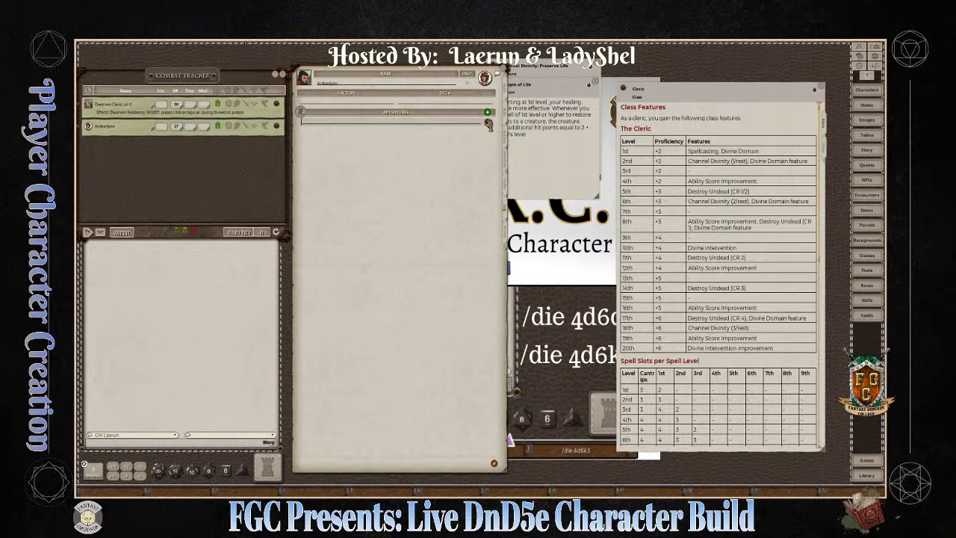
left_click(487, 122)
key("ctrl")
scroll(438, 249, "down", 1)
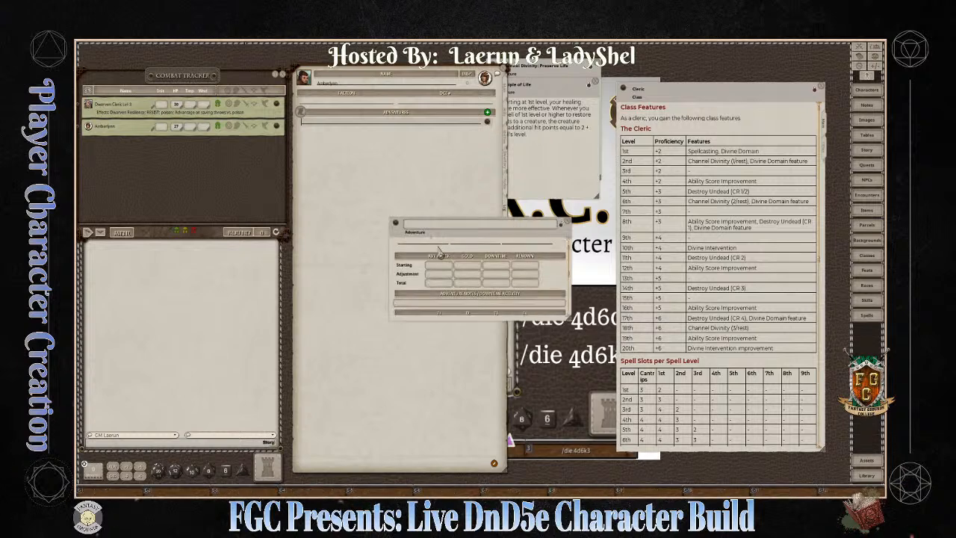
scroll(428, 252, "up", 1)
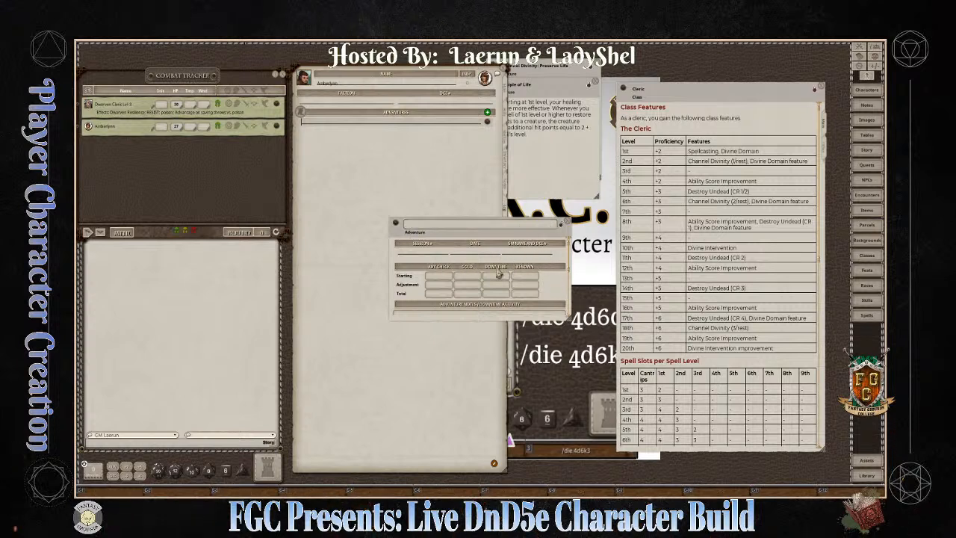
scroll(470, 278, "down", 1)
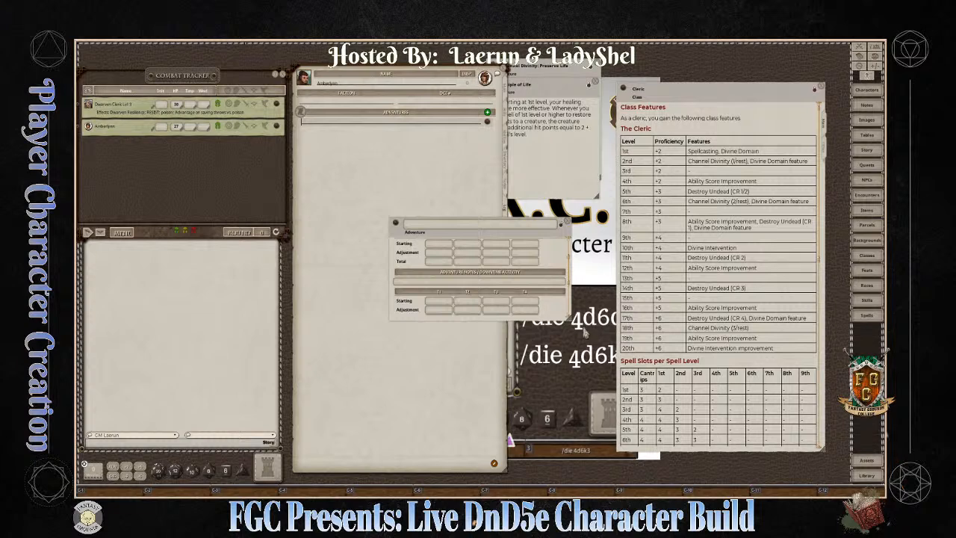
left_click_drag(569, 319, 571, 469)
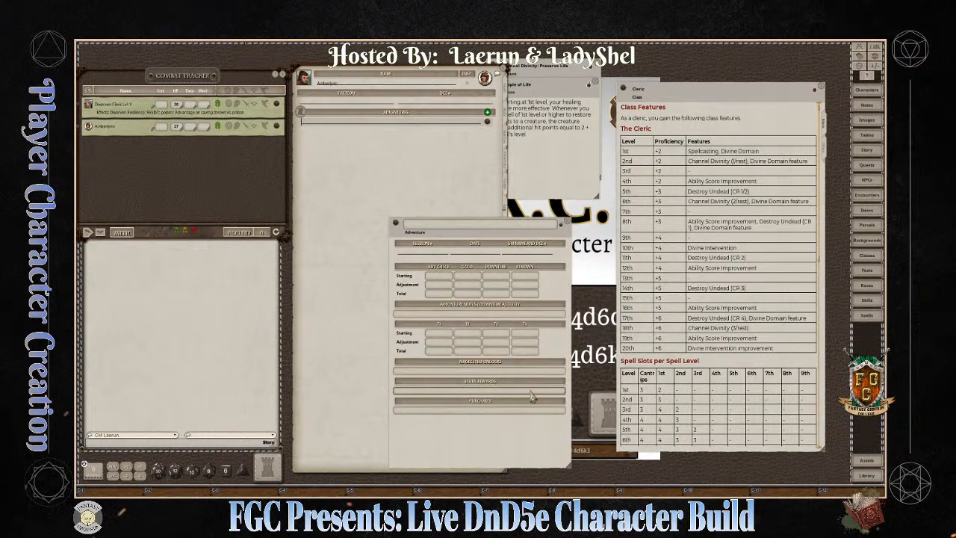
left_click(569, 224)
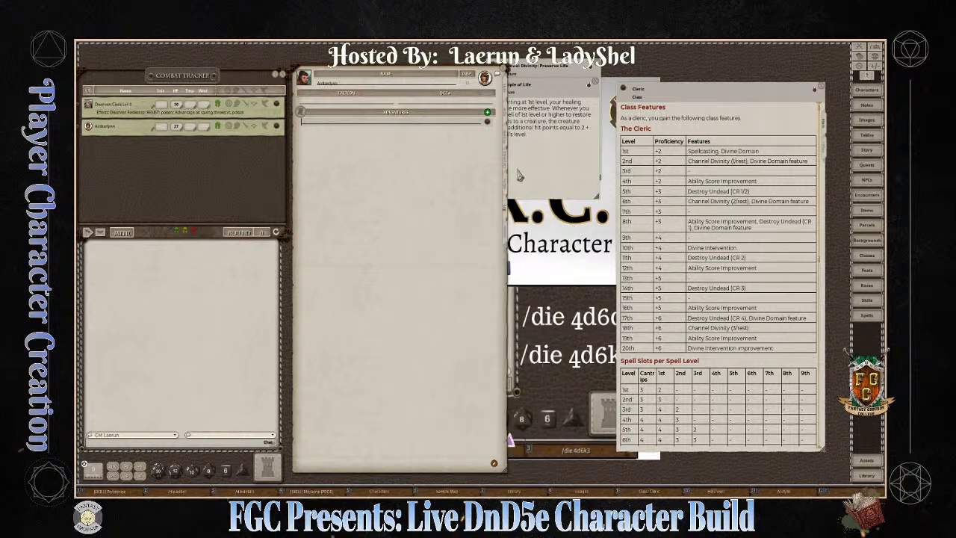
Step: Set the light crossbow's ammo to 20 on the character's actions page
left_click(508, 239)
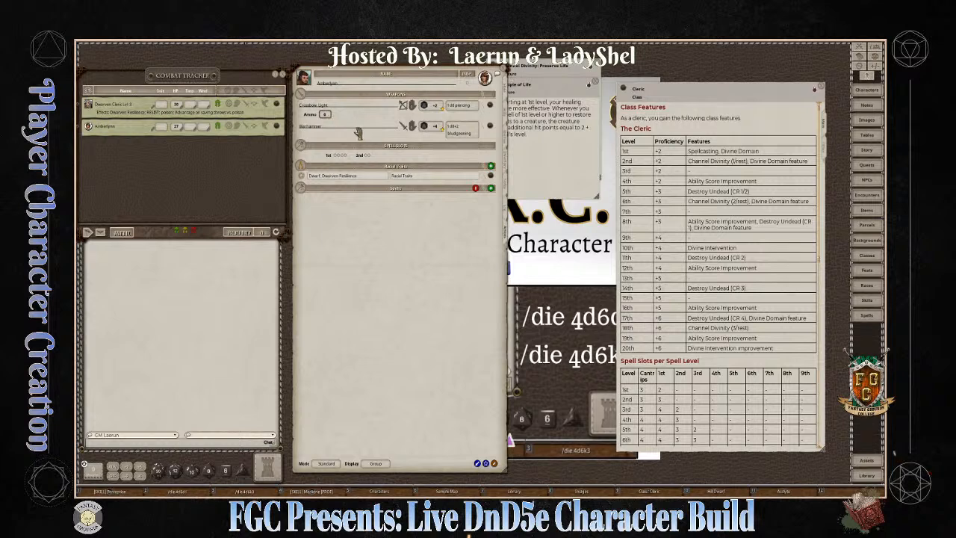
left_click(325, 115)
type("20")
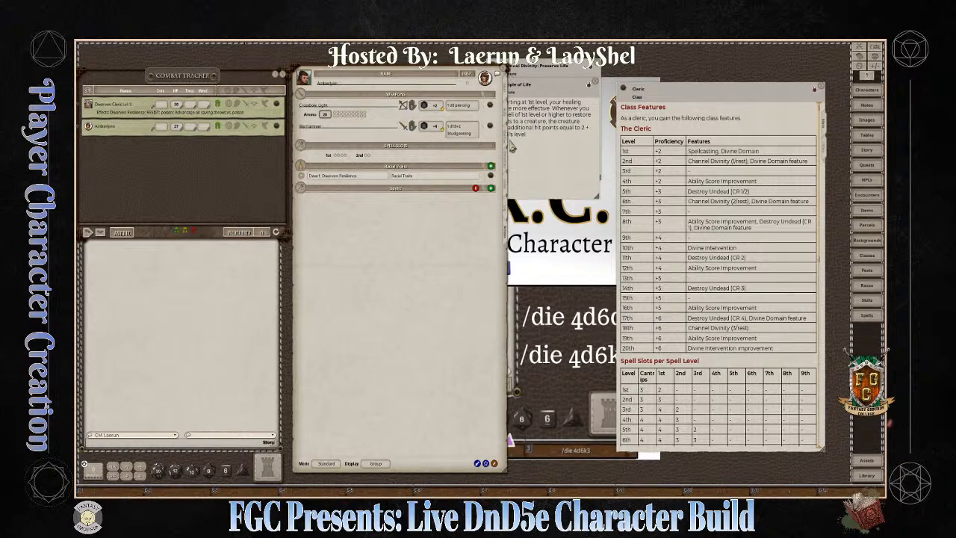
Step: Set the shield to equipped in the character's inventory and return to the actions page
left_click(507, 160)
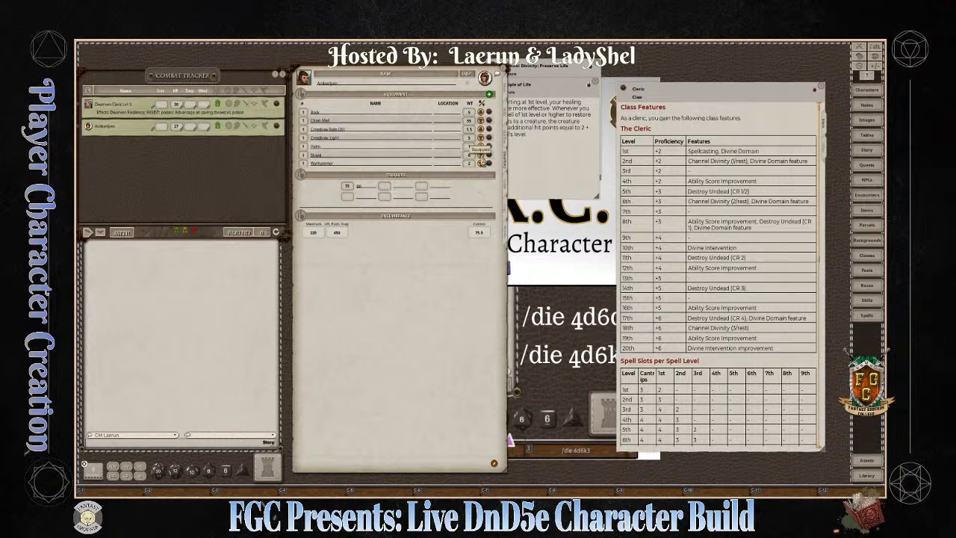
left_click(480, 155)
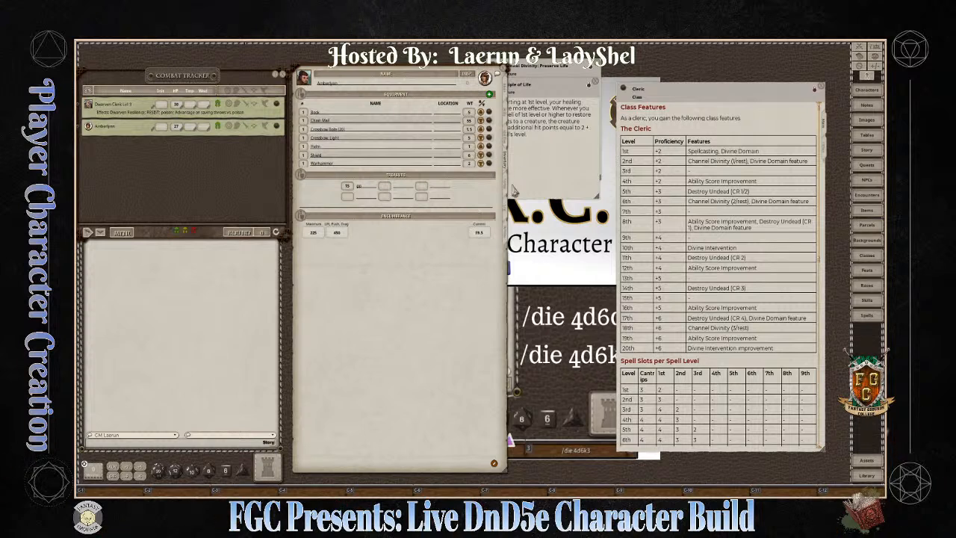
left_click(506, 234)
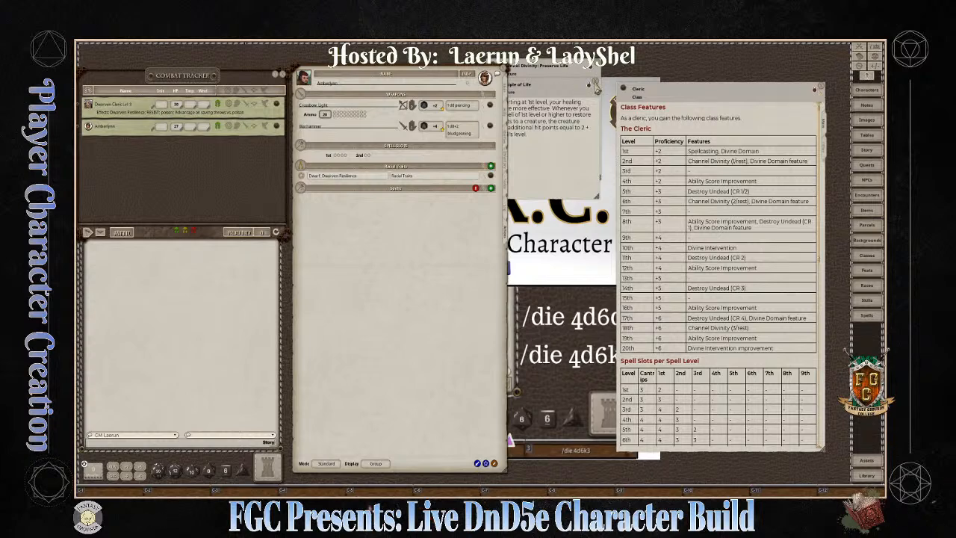
Step: Close the domain feature window and open the Dwarven Cleric Lvl 3 character sheet beside the new cleric's sheet
left_click(596, 84)
left_click_drag(717, 97, 717, 61)
left_click(867, 91)
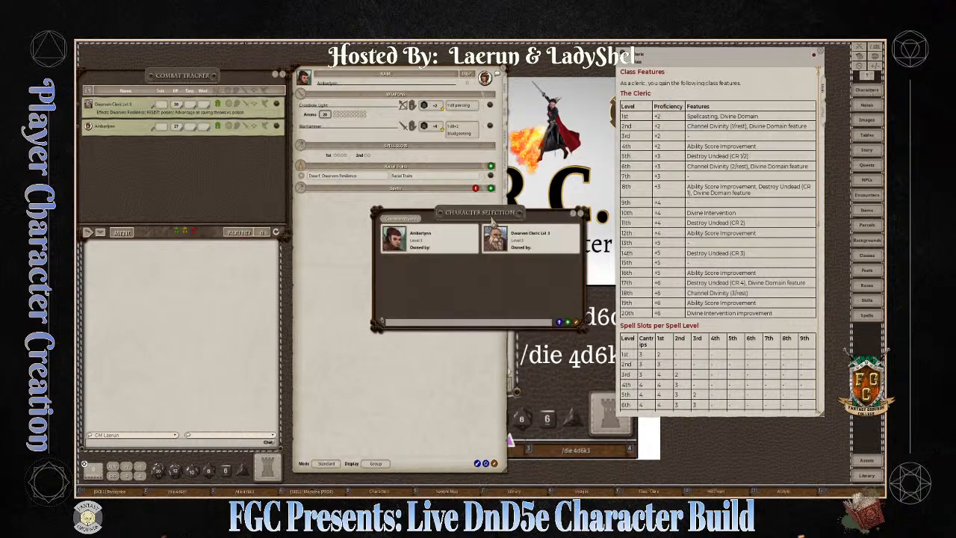
left_click_drag(494, 202, 639, 55)
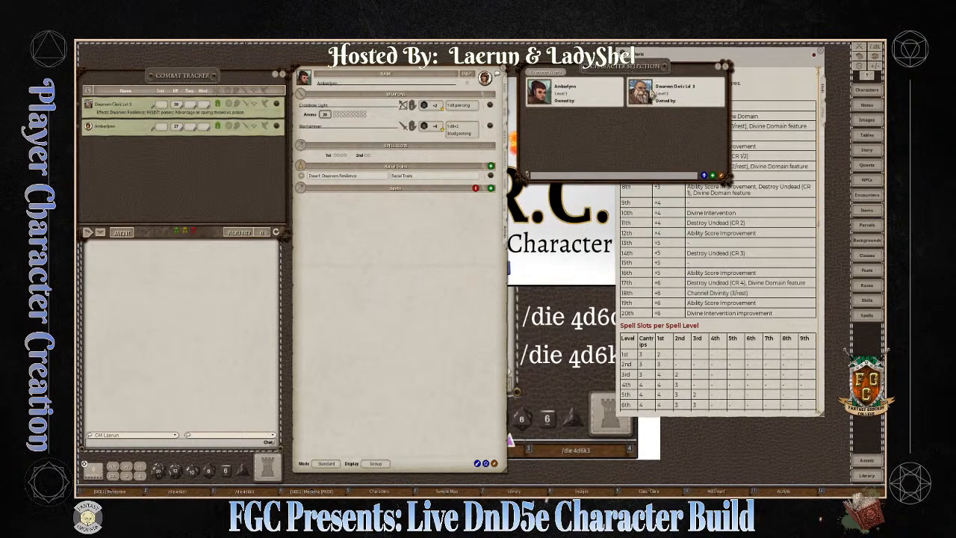
left_click(653, 94)
left_click(725, 67)
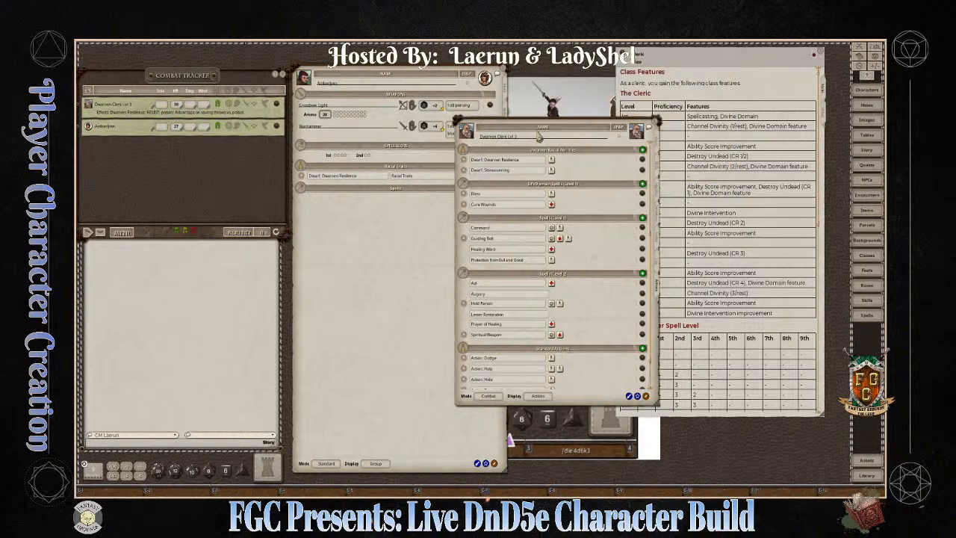
left_click_drag(539, 133, 605, 78)
scroll(531, 212, "down", 1)
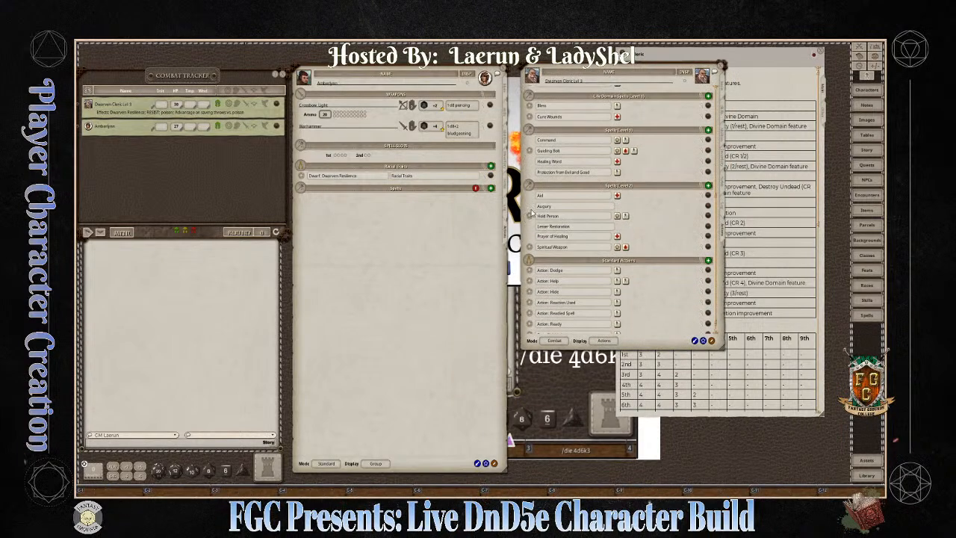
Step: Copy Drop Shield: Action from the Dwarven Cleric Lvl 3 sheet into the new cleric's Racial Traits group and view its effect settings
left_click(507, 90)
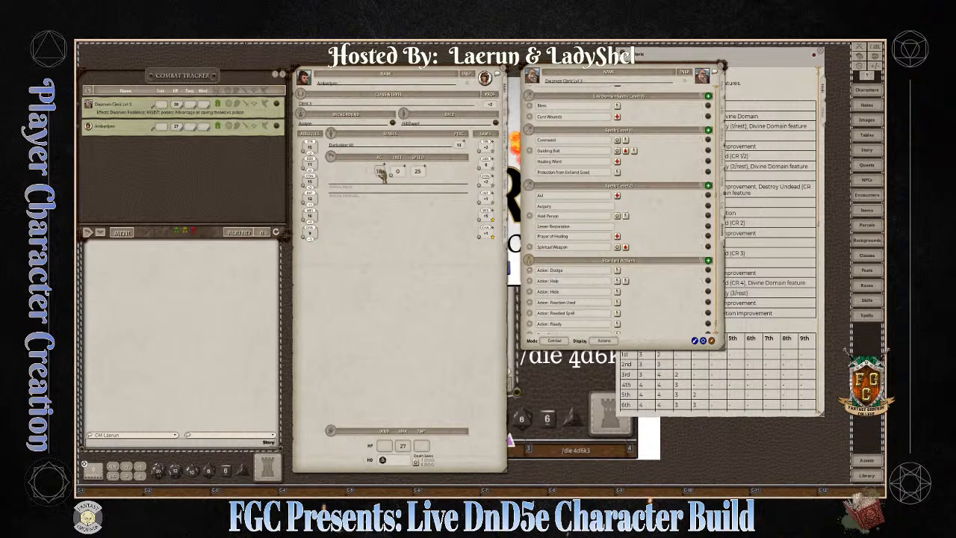
key("ctrl")
left_click(507, 243)
scroll(630, 284, "down", 1)
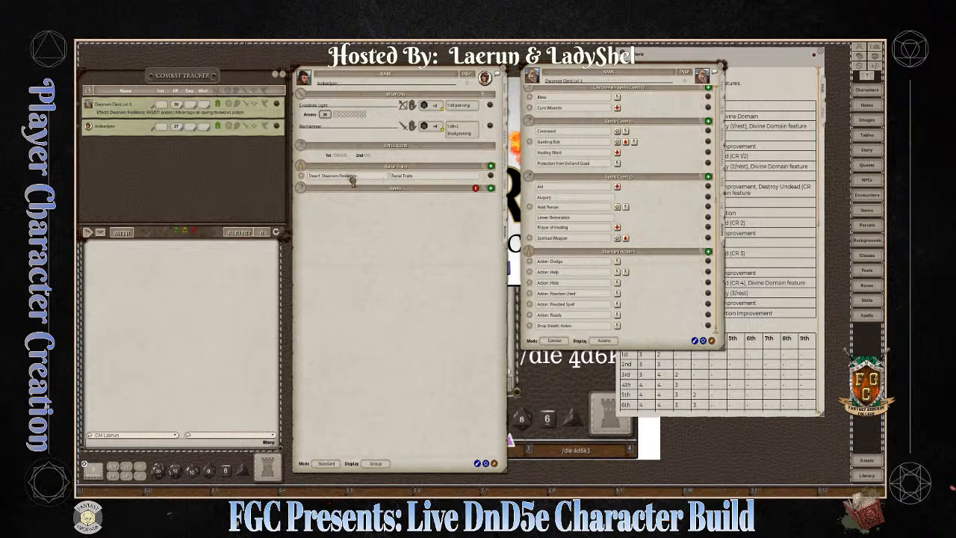
left_click_drag(350, 180, 349, 182)
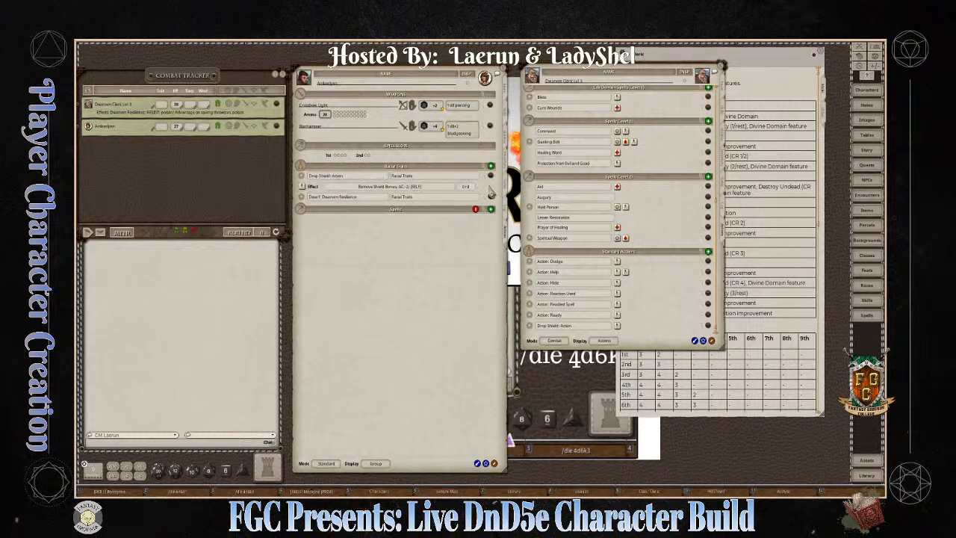
left_click(491, 189)
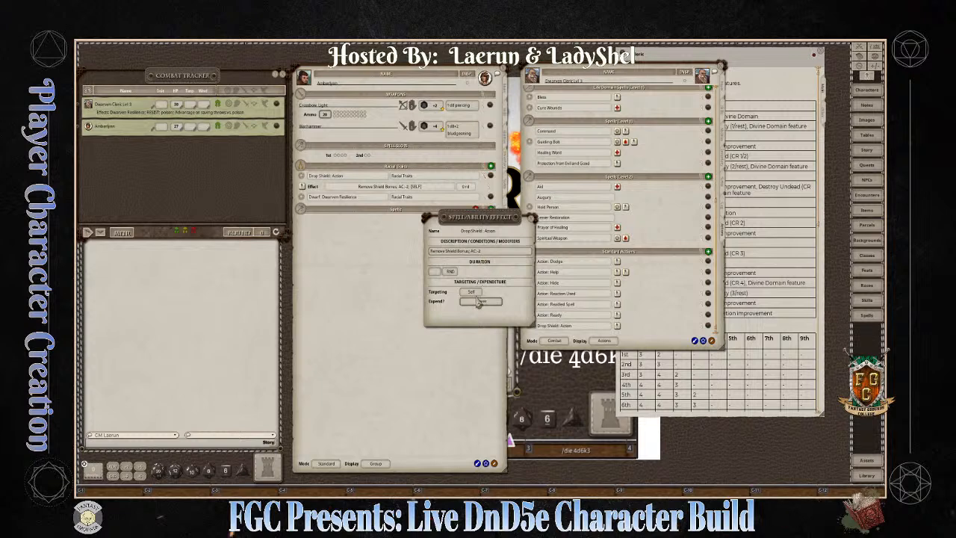
left_click(532, 219)
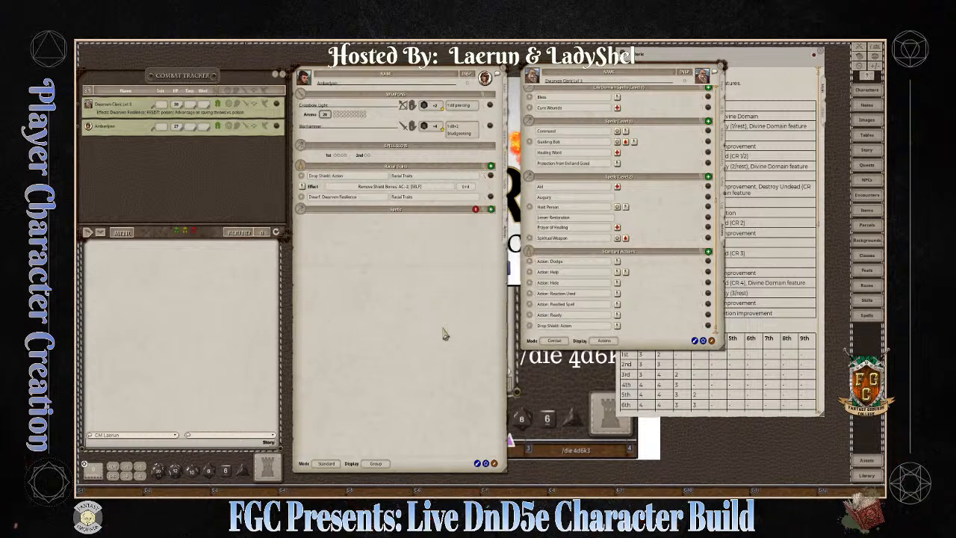
Step: Switch the new cleric's powers to Combat mode with the Actions display and collapse the Drop Shield details
left_click(327, 464)
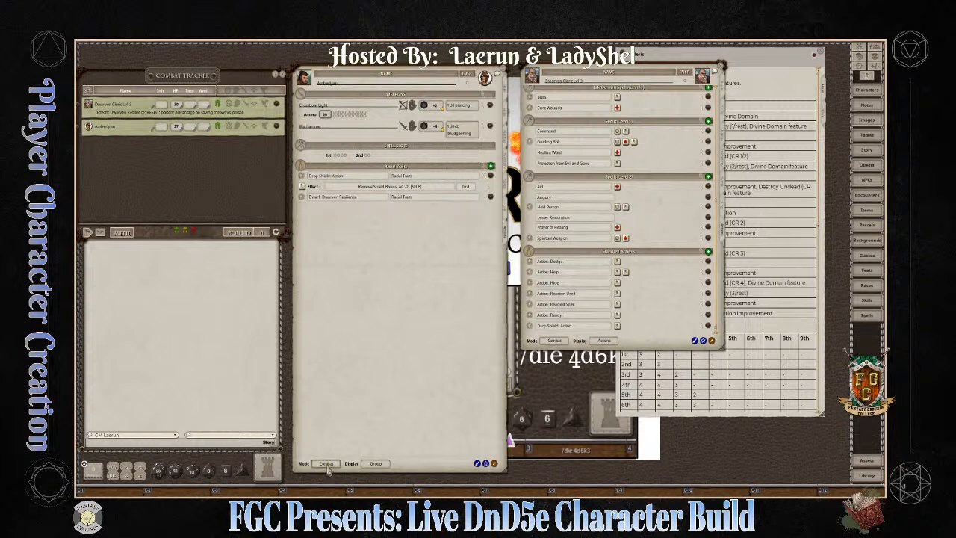
left_click(376, 463)
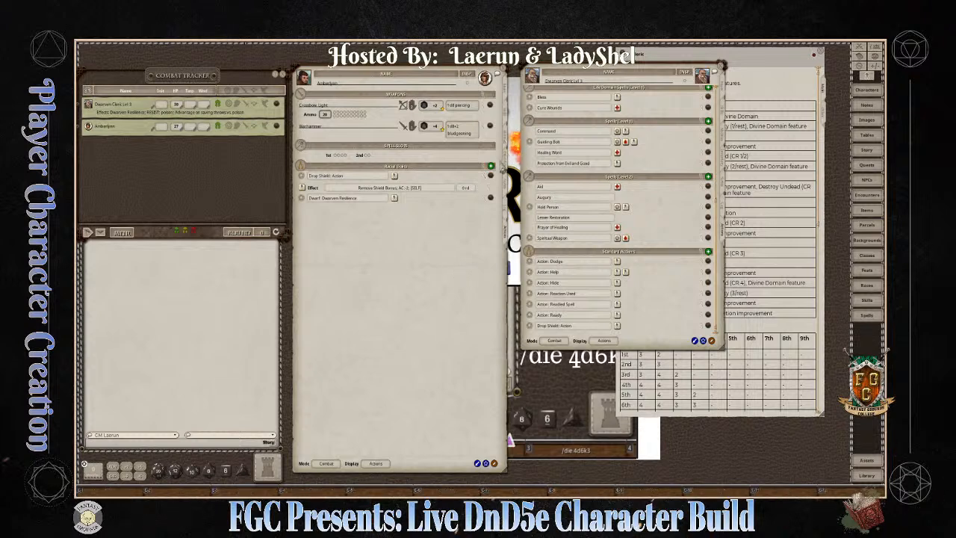
left_click(485, 178)
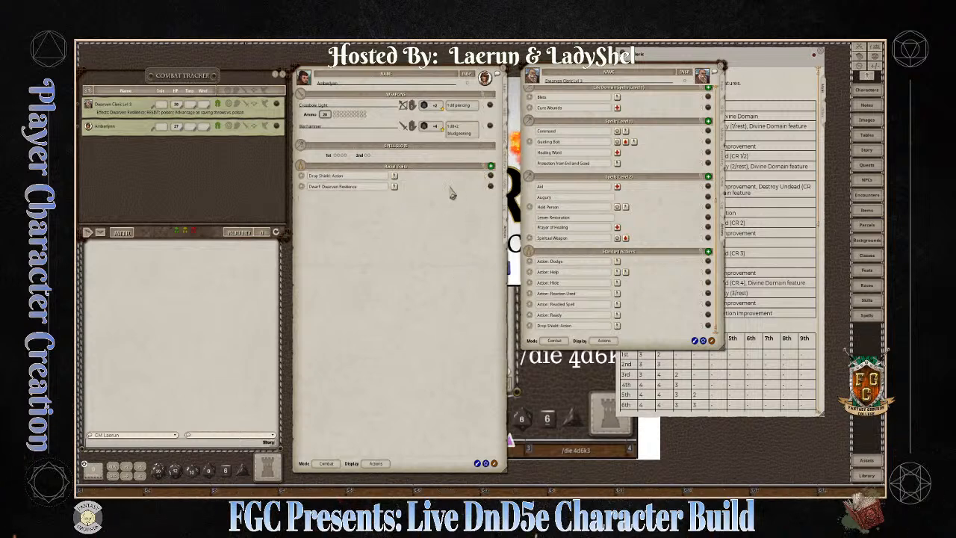
Step: Apply the Drop Shield and Dwarven Resilience effects to the new cleric, and remove the Remove Shield Bonus effect in the combat tracker
left_click(395, 177)
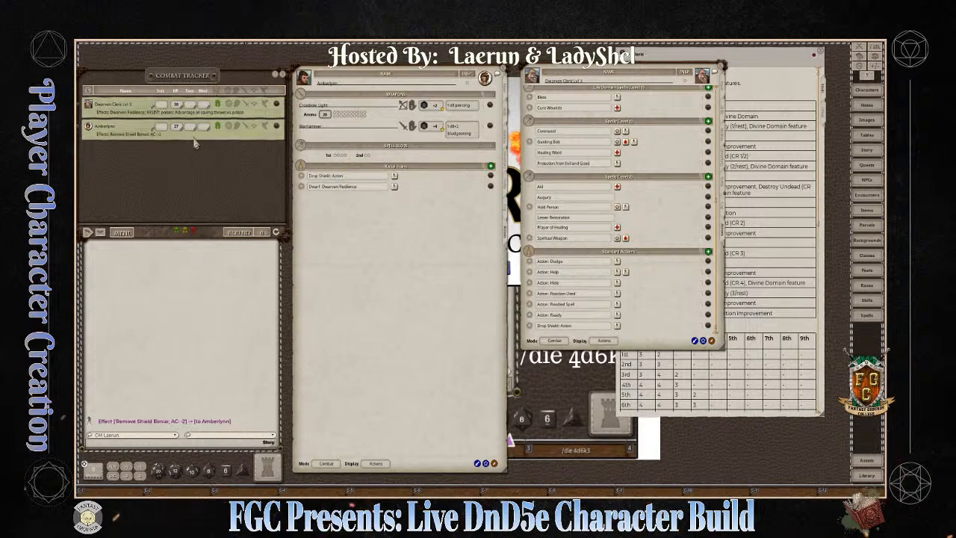
left_click(394, 187)
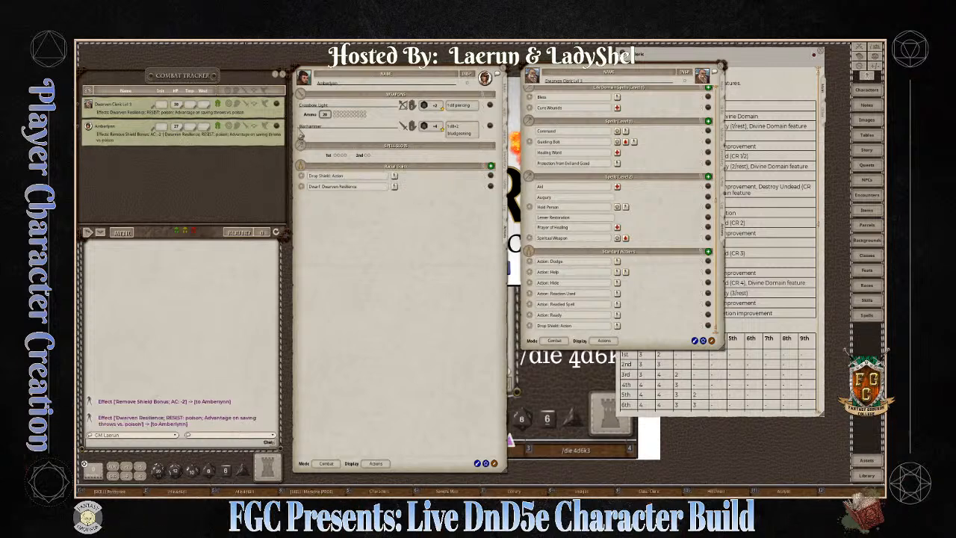
left_click(266, 130)
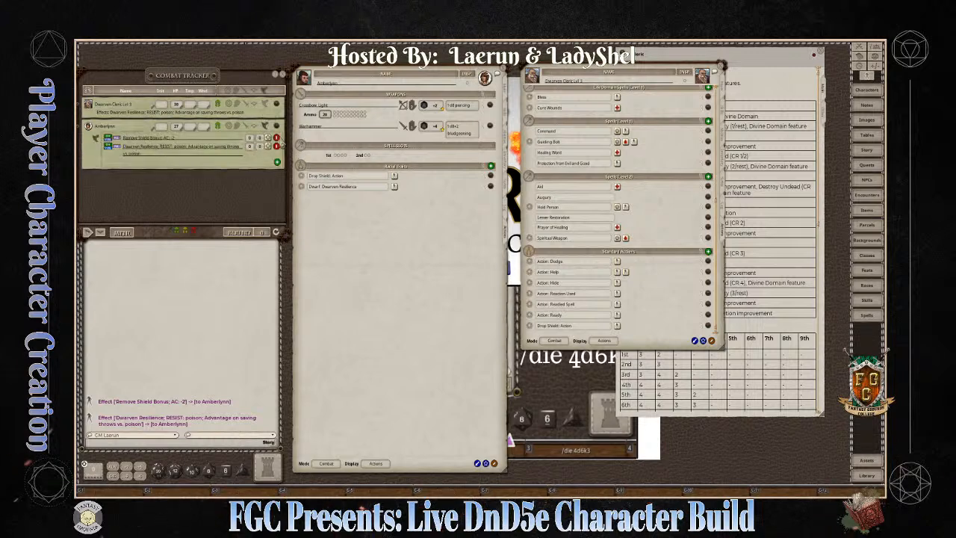
left_click(276, 138)
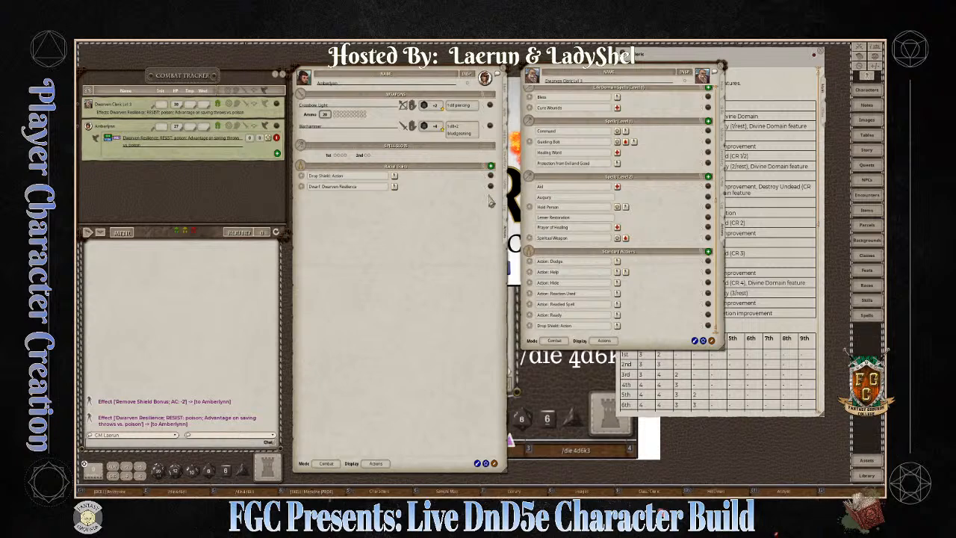
Step: Copy Dwarf: Stonecunning from the Dwarven Cleric Lvl 3 sheet into the new cleric's Racial Traits group
key("ctrl")
key("ctrl")
scroll(540, 196, "up", 10)
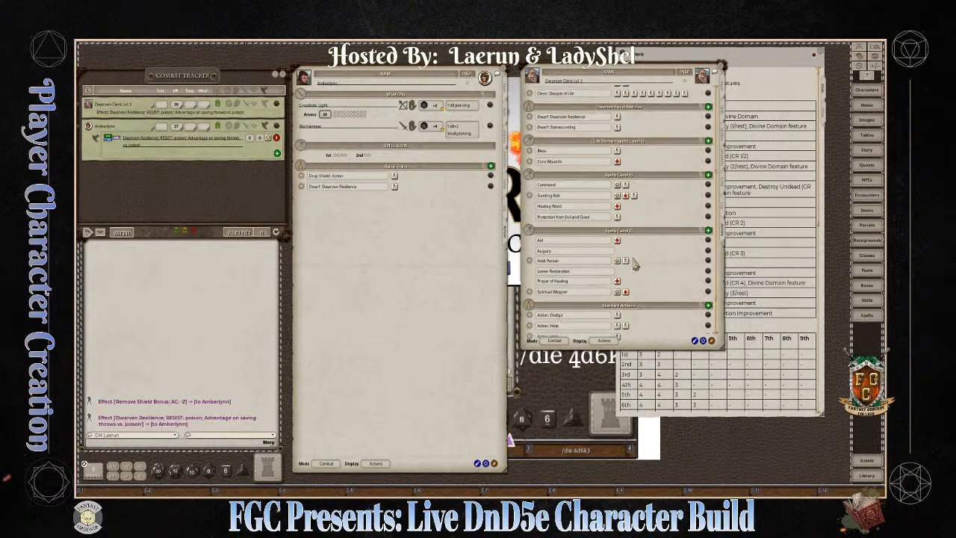
scroll(634, 263, "up", 1)
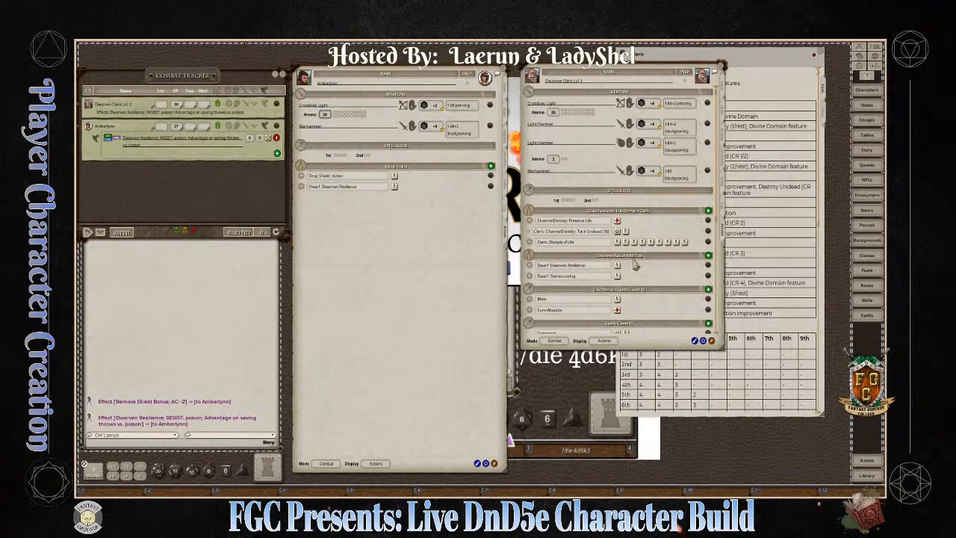
scroll(634, 264, "down", 2)
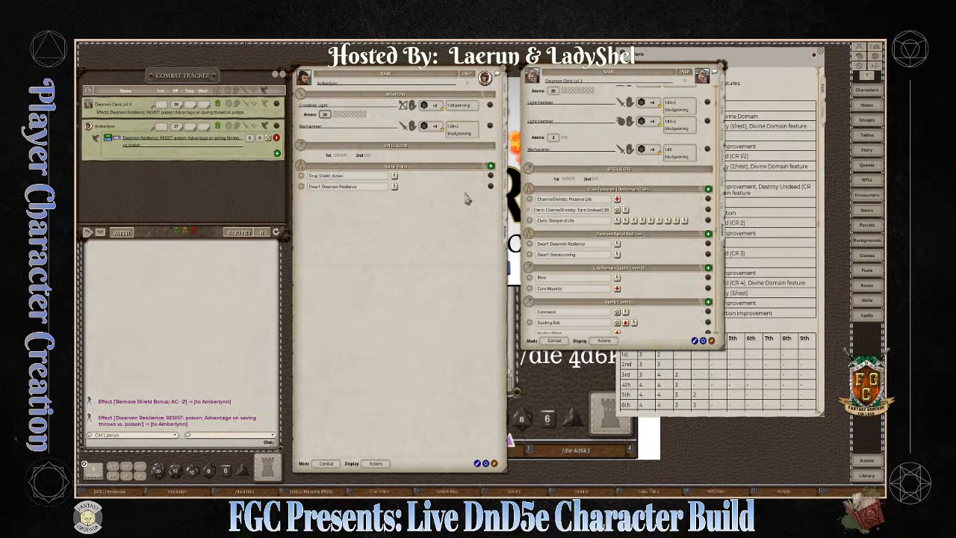
key("ctrl")
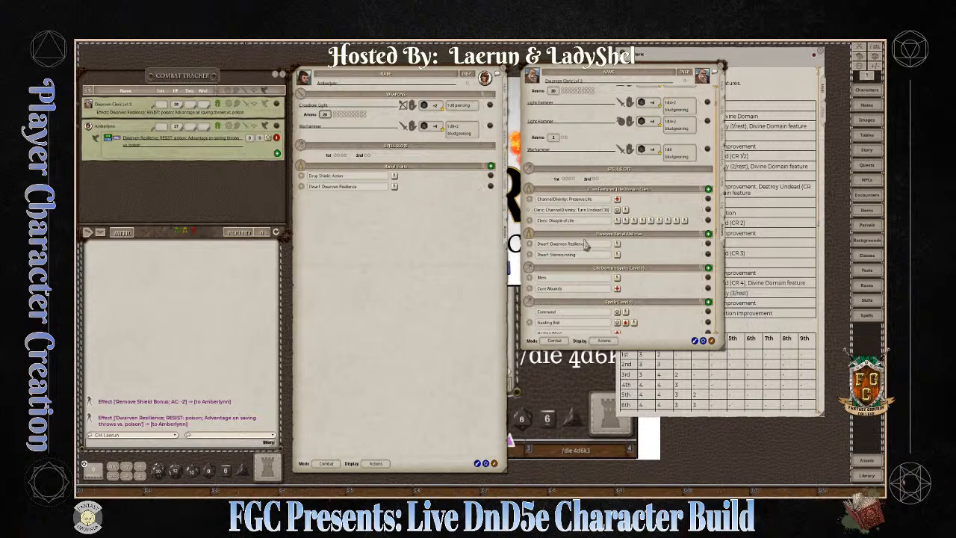
scroll(631, 263, "down", 1)
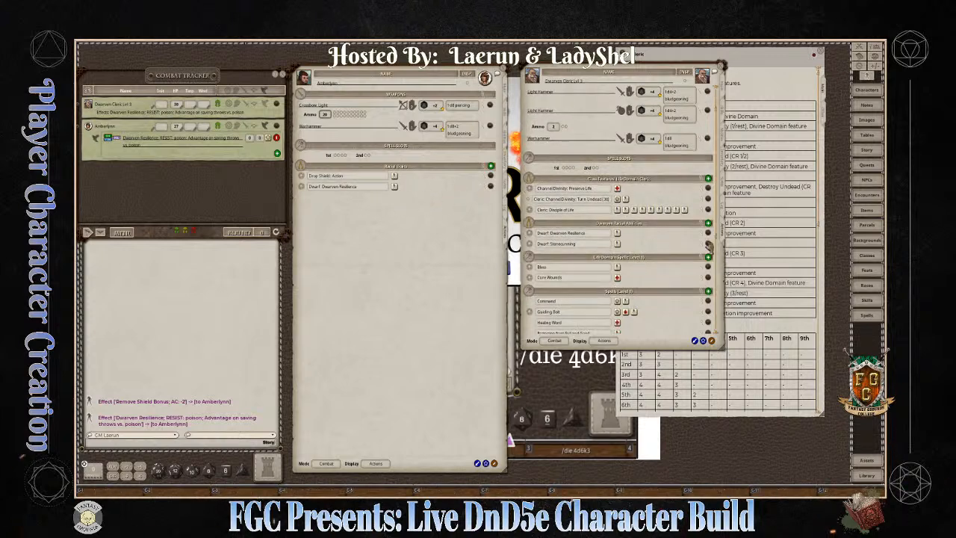
left_click_drag(357, 180, 357, 180)
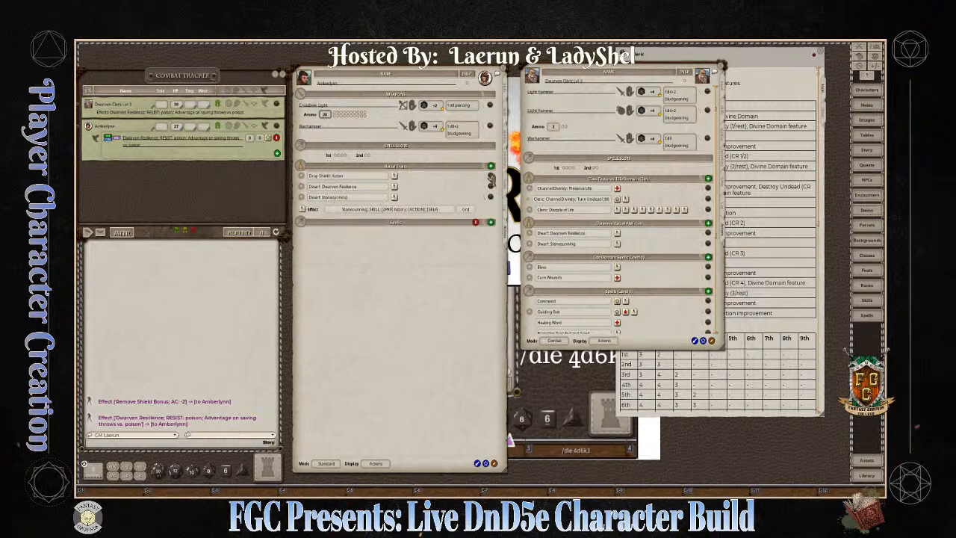
Step: Delete the Drop Shield: Action entry from the new cleric's Racial Traits group
right_click(491, 179)
left_click(472, 195)
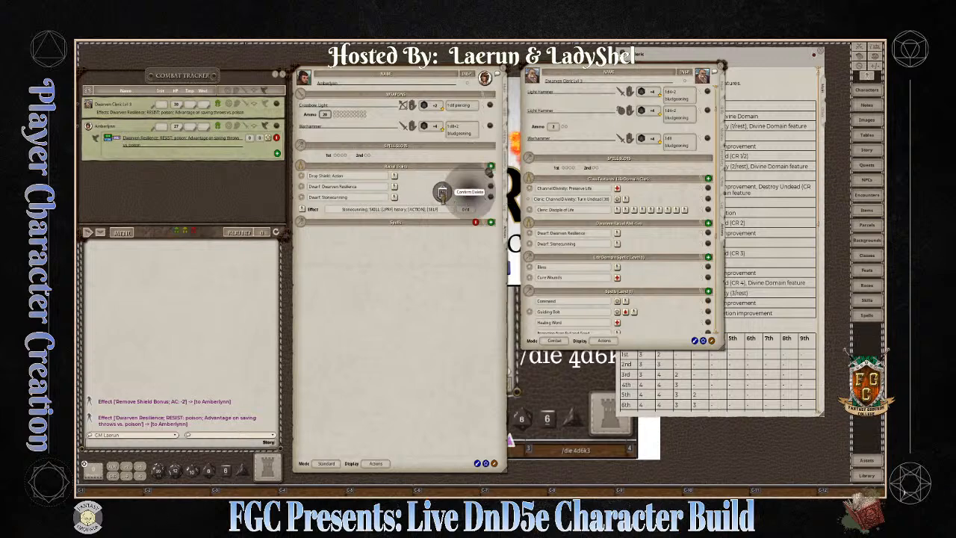
left_click(443, 193)
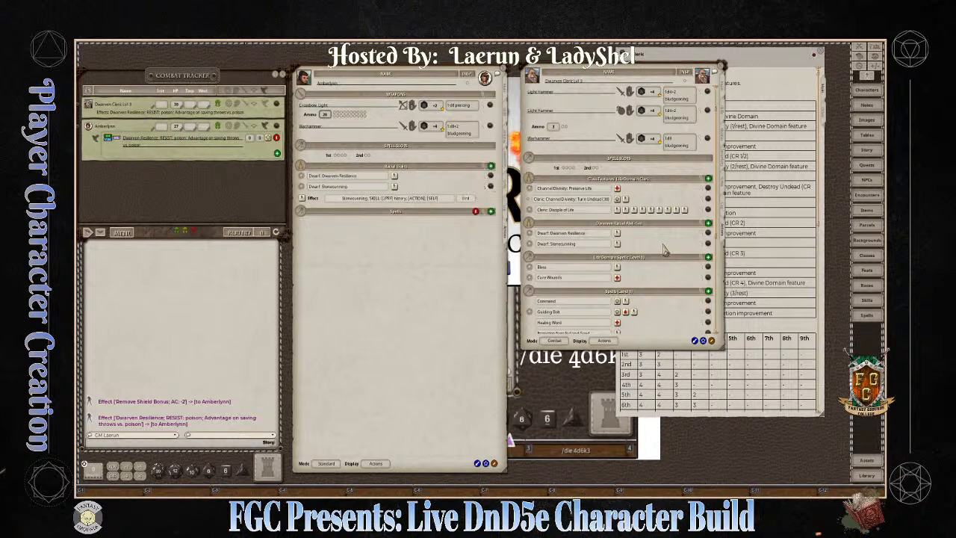
Step: Examine the class feature, racial, spell and standard action groups on the Dwarven Cleric Lvl 3 sheet
scroll(663, 251, "down", 3)
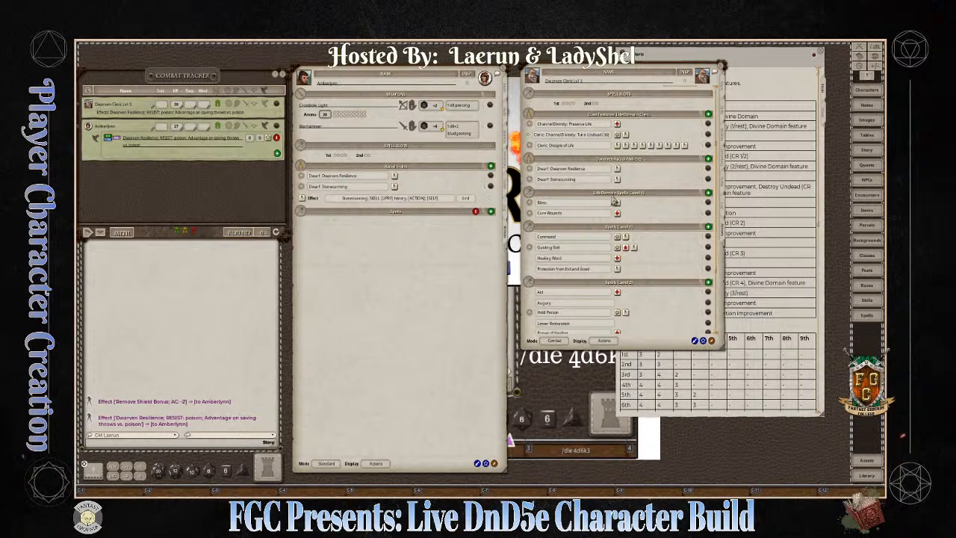
scroll(615, 202, "down", 1)
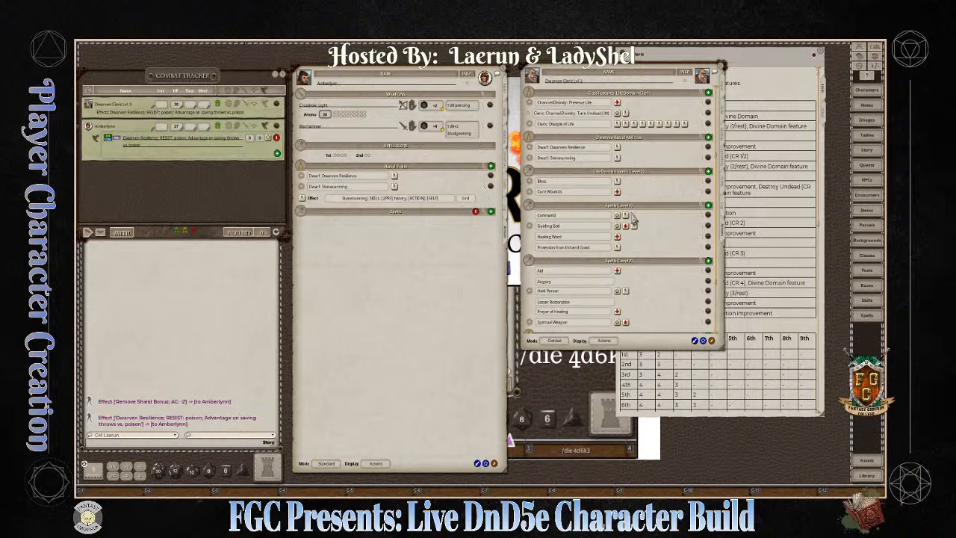
scroll(575, 191, "down", 1)
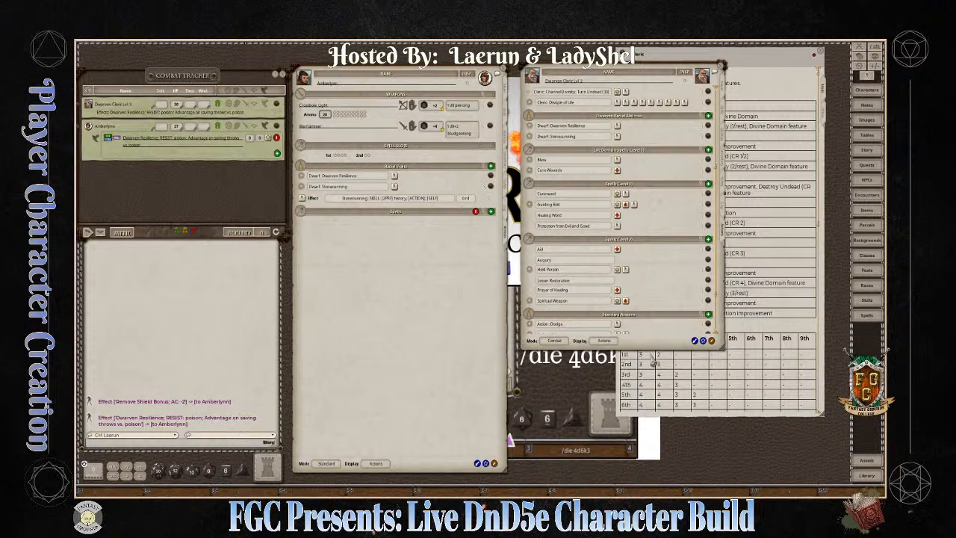
scroll(631, 299, "down", 3)
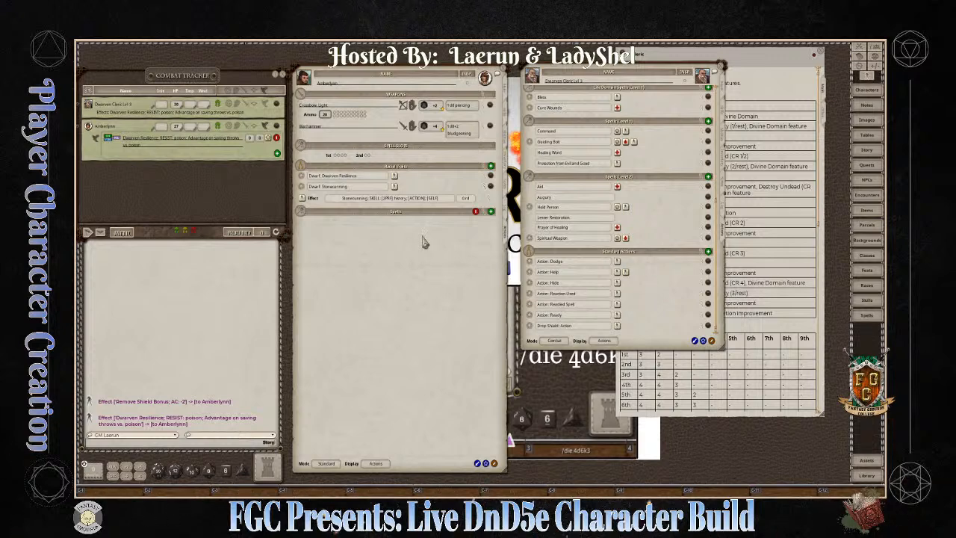
scroll(662, 313, "up", 4)
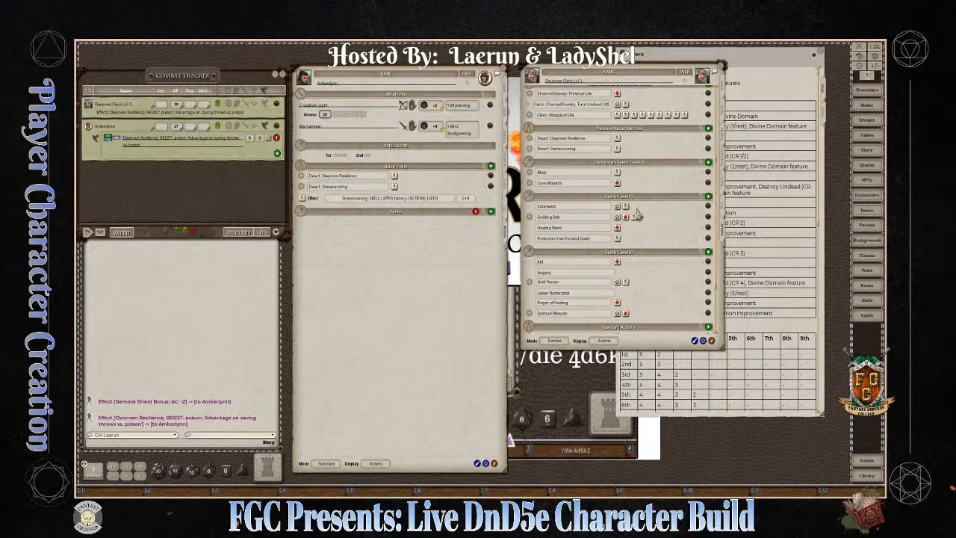
scroll(636, 216, "up", 3)
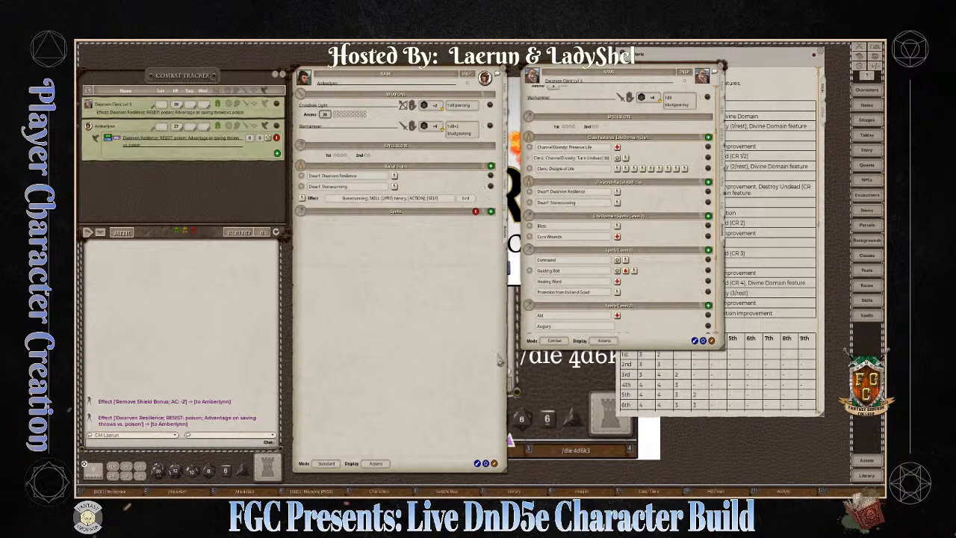
Step: Add a blank power to the new cleric's sheet under a new group named Class Features: Life Cleric
key("ctrl")
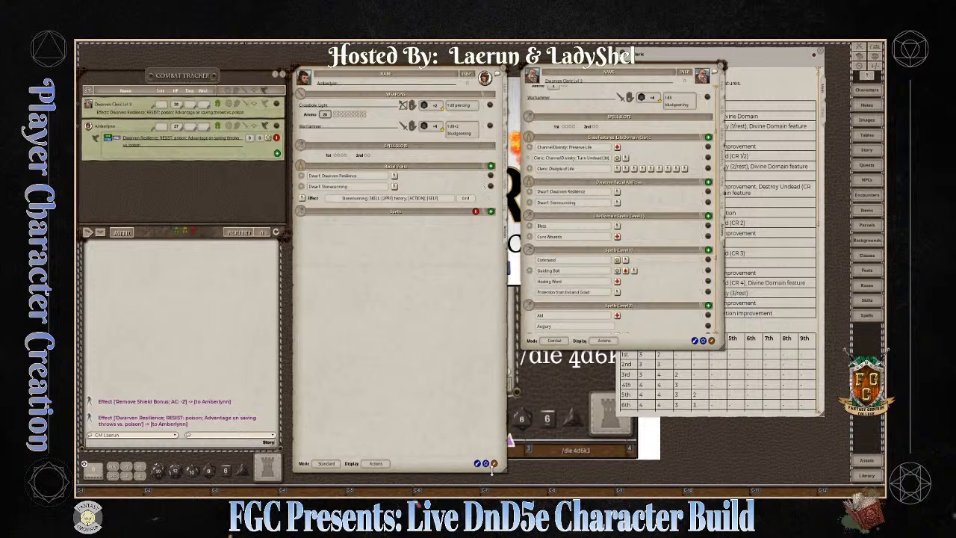
left_click(494, 463)
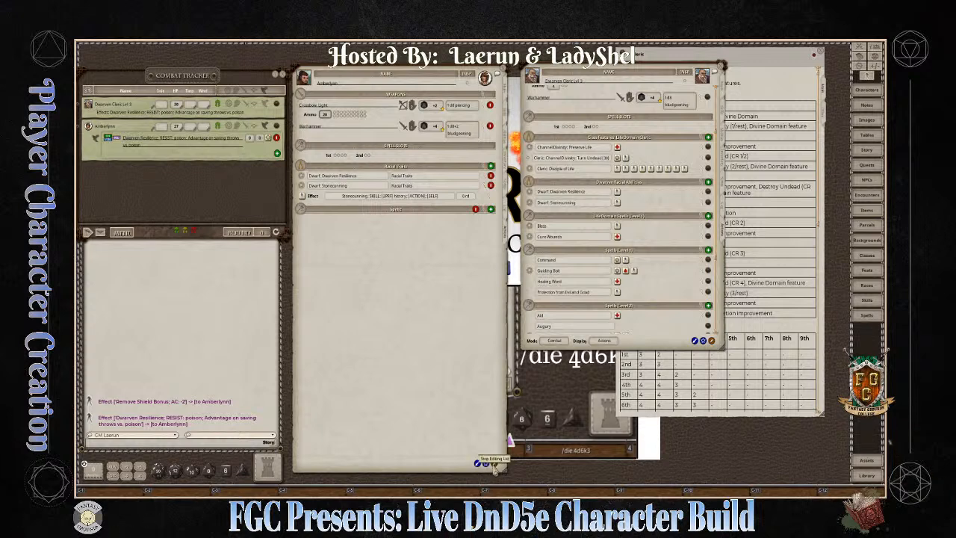
left_click(485, 464)
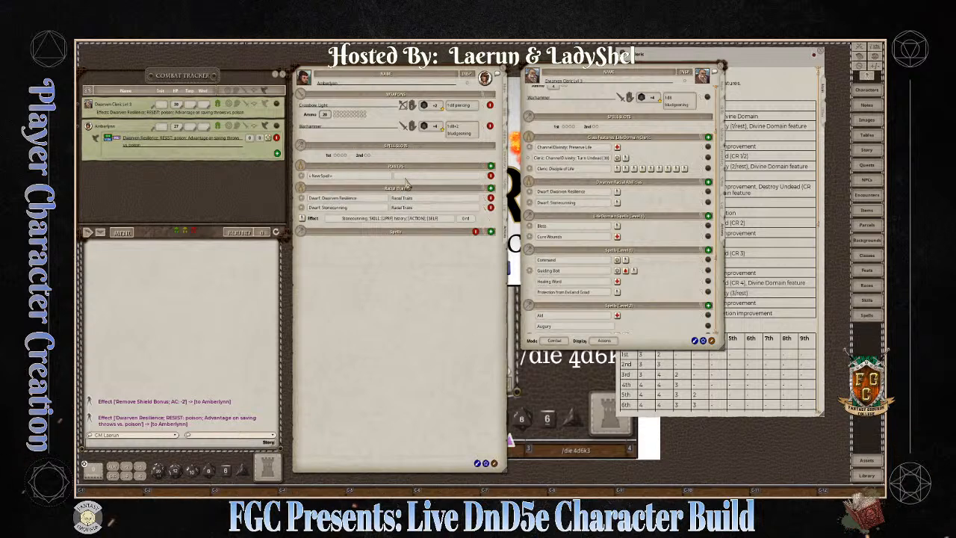
left_click(432, 176)
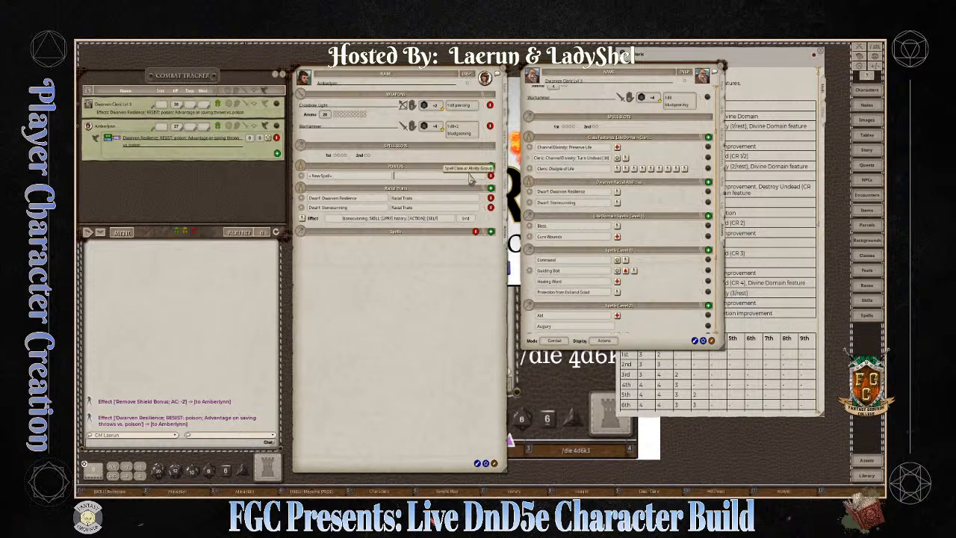
type("Cle")
type("ri")
type(": Life C")
left_click(363, 178)
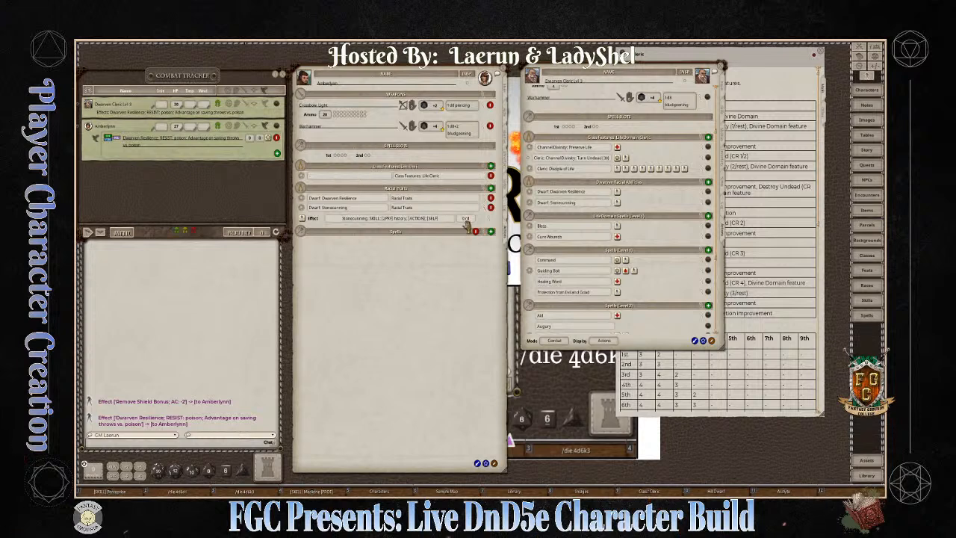
Step: Copy Preserve Life, Turn Undead and Disciple of Life from the prebuilt cleric into Class Features: Life Cleric, and delete the blank entry
key("ctrl")
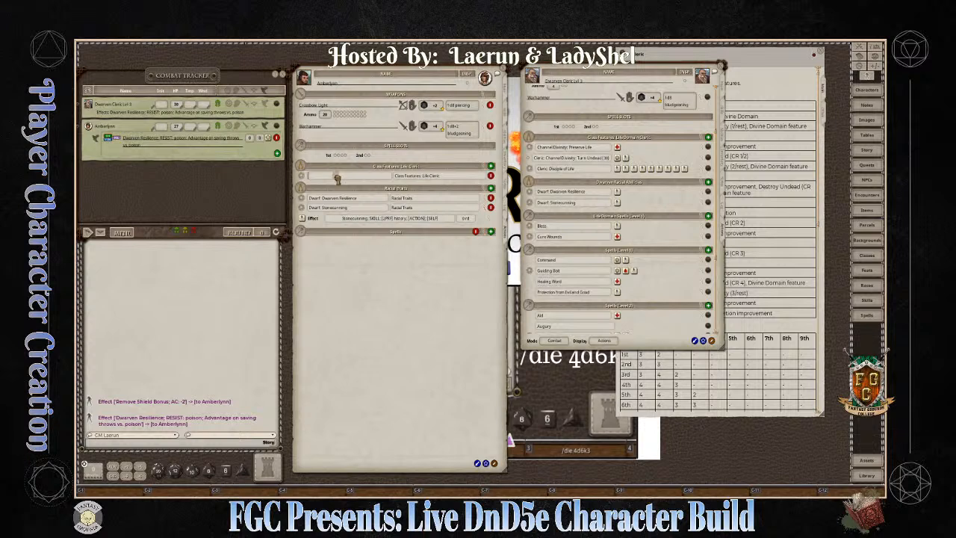
left_click_drag(337, 178, 337, 180)
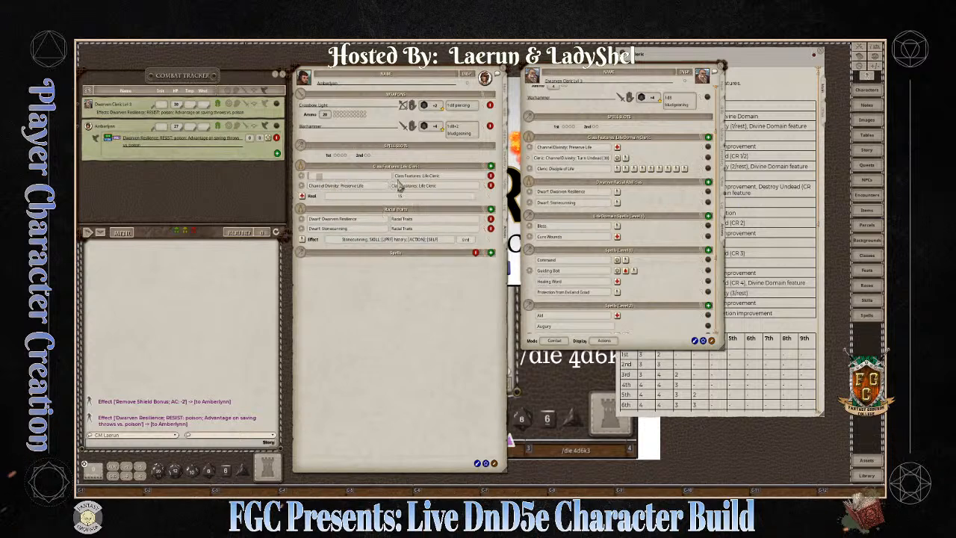
left_click_drag(400, 187, 399, 188)
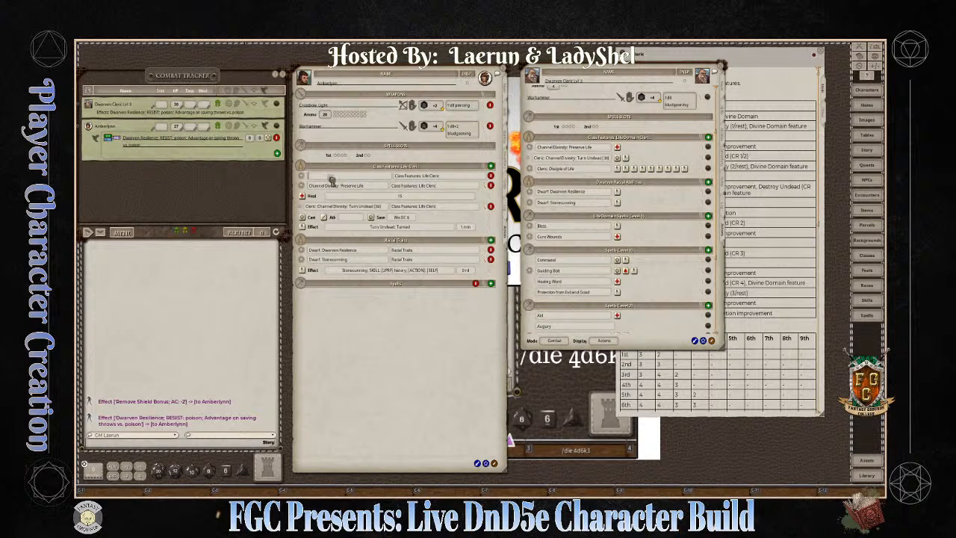
left_click_drag(332, 181, 333, 182)
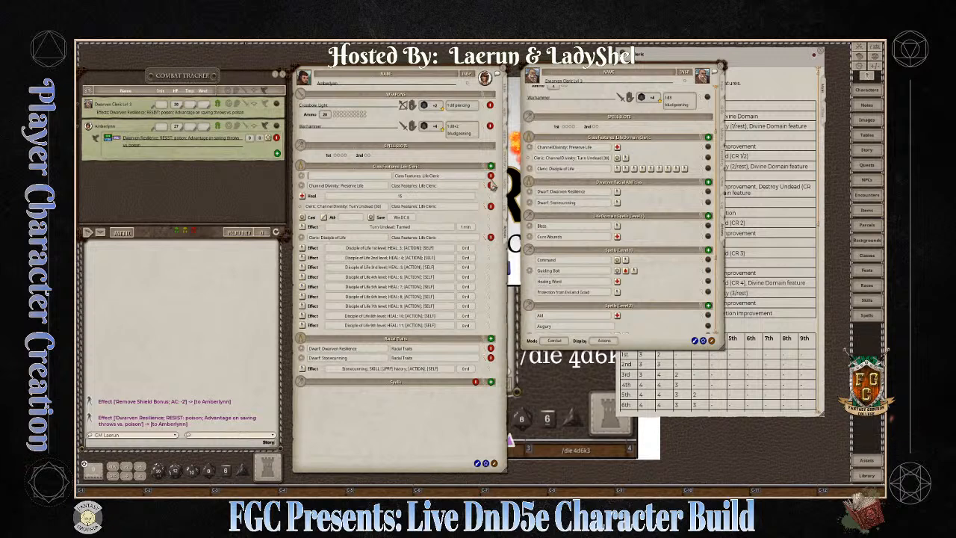
left_click(490, 176)
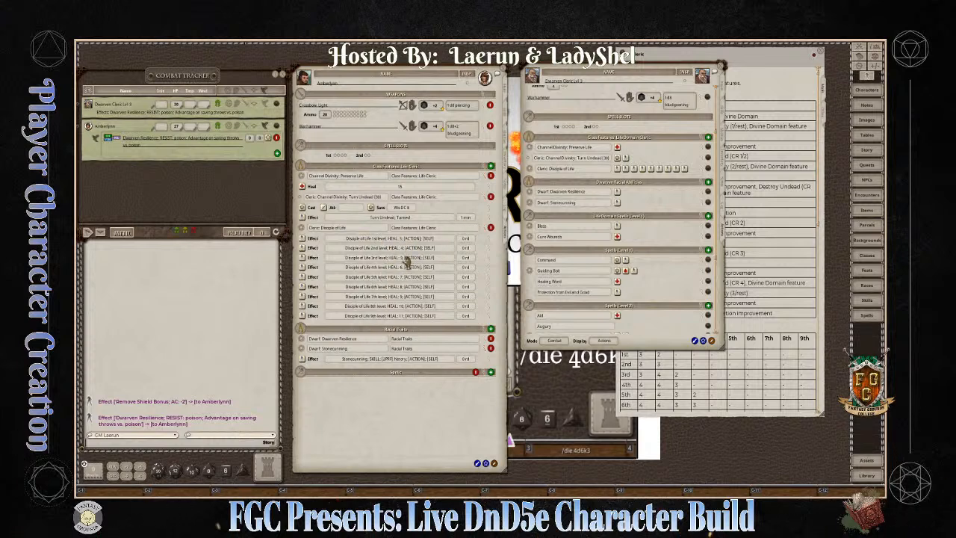
Step: Collapse the Disciple of Life effects and set the governing ability of the Class Features: Life Cleric group
left_click(485, 232)
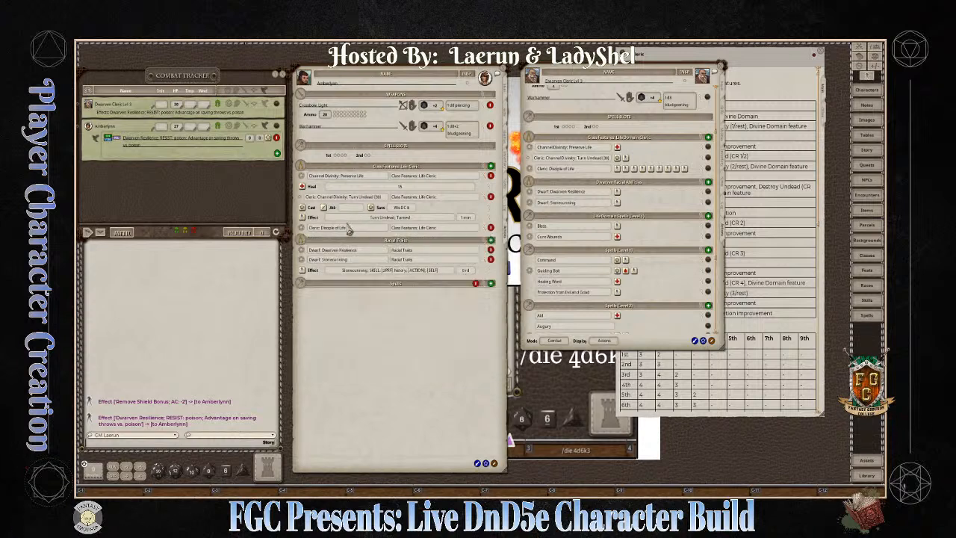
key("ctrl")
left_click(487, 172)
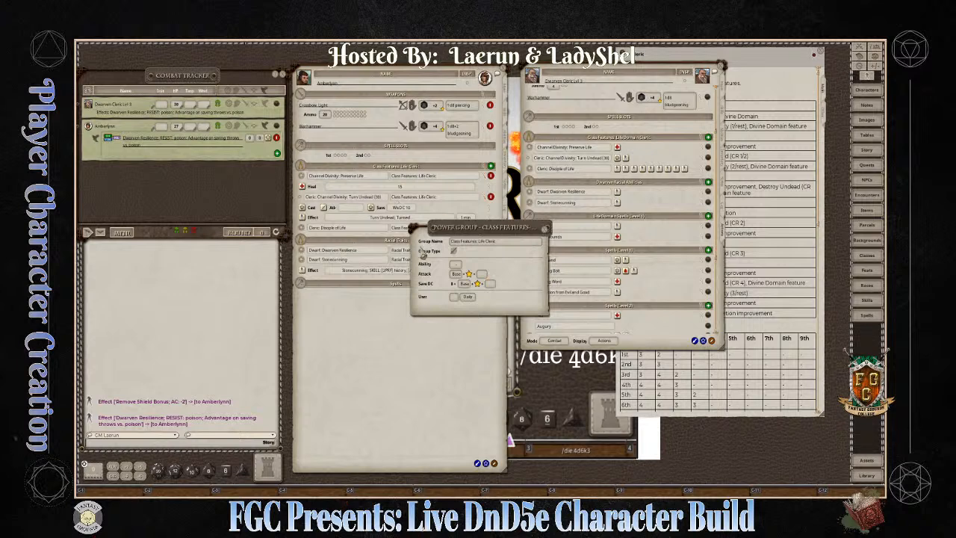
left_click(456, 264)
left_click(546, 228)
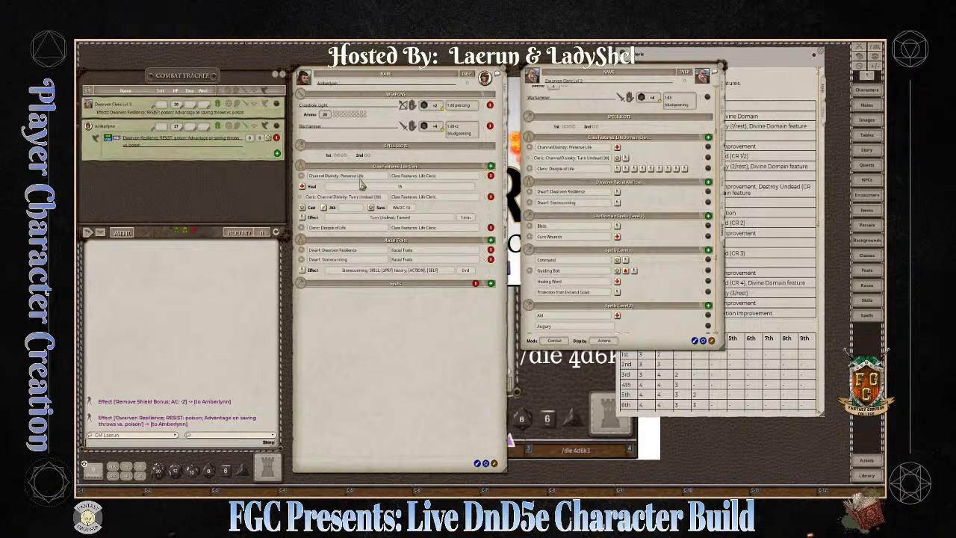
Step: Collapse the details of Preserve Life, Turn Undead and Stonecunning on the new cleric's sheet, and stop editing the list
left_click(489, 183)
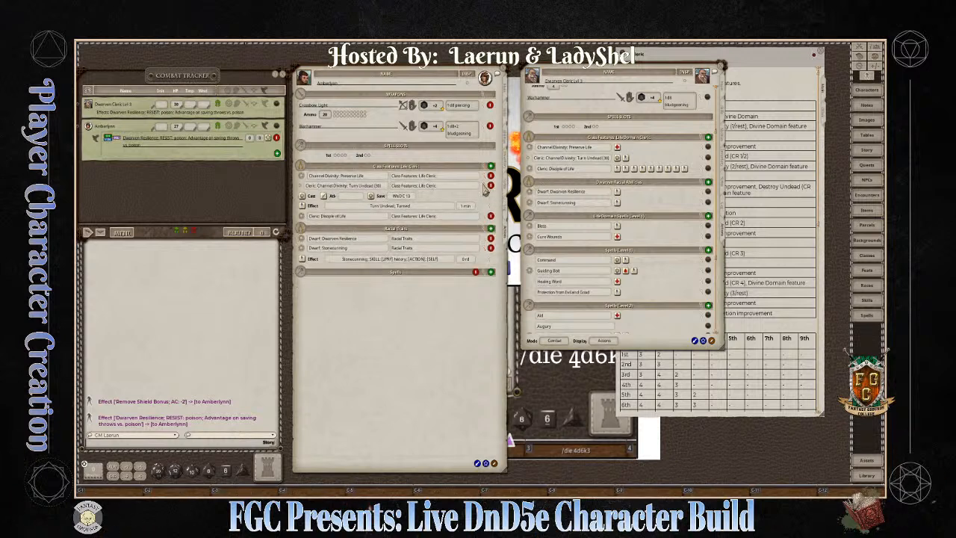
left_click(489, 185)
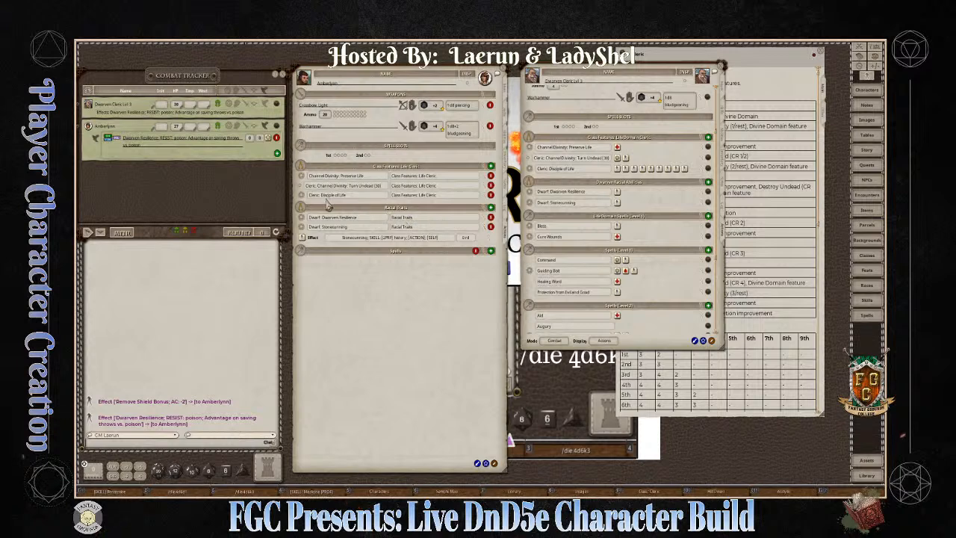
key("ctrl")
left_click(489, 234)
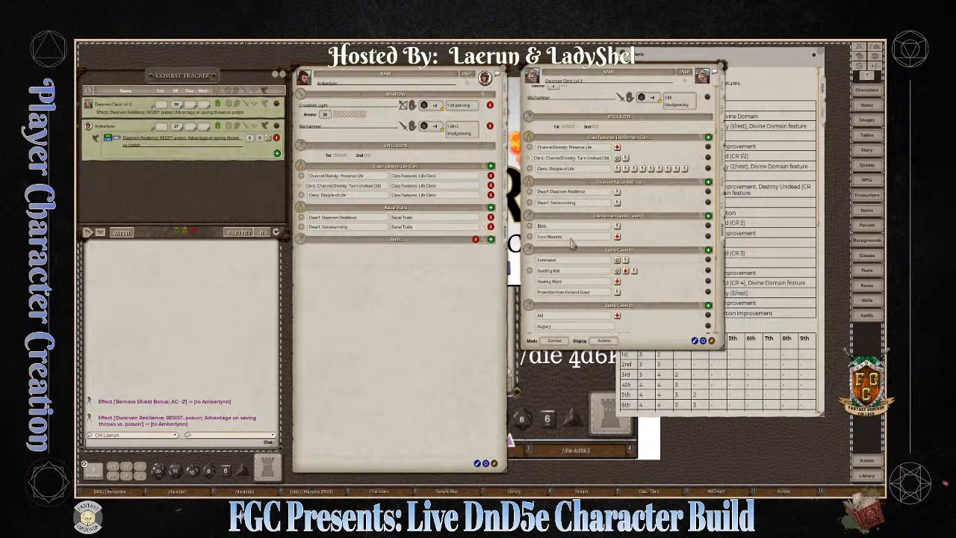
key("ctrl")
key("ctrl")
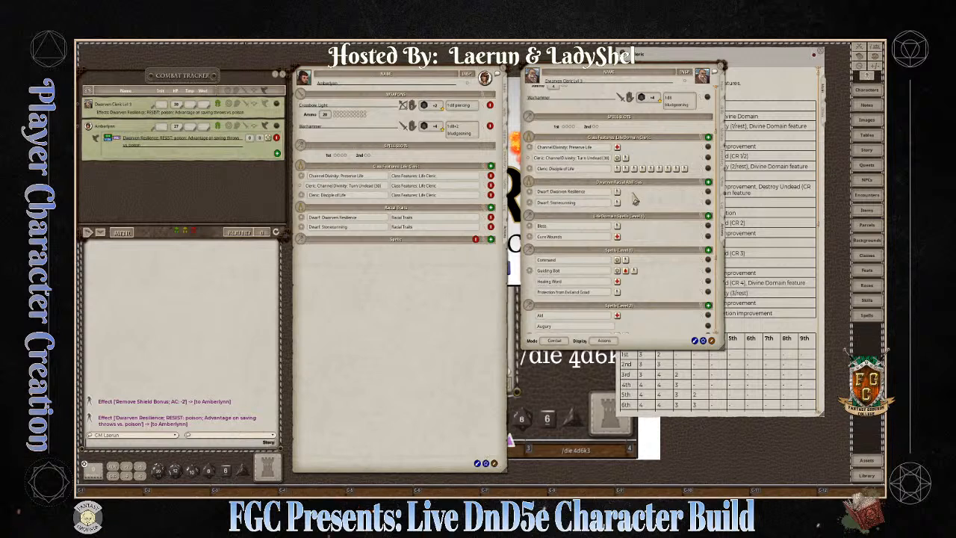
key("ctrl")
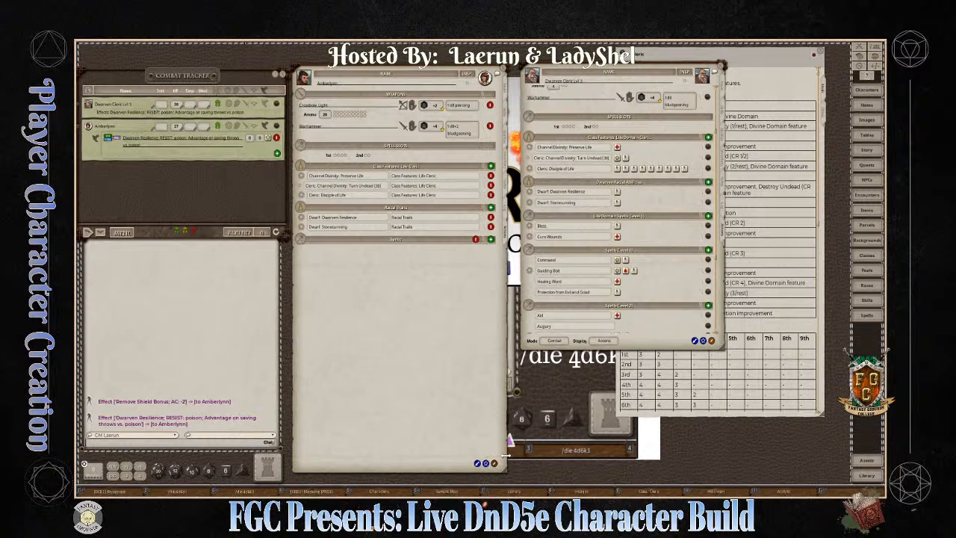
key("ctrl")
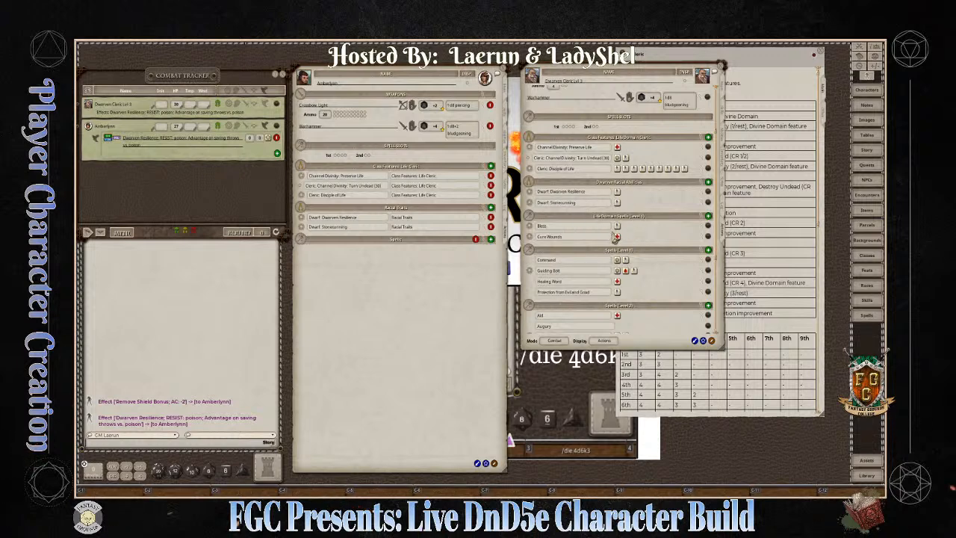
left_click(493, 463)
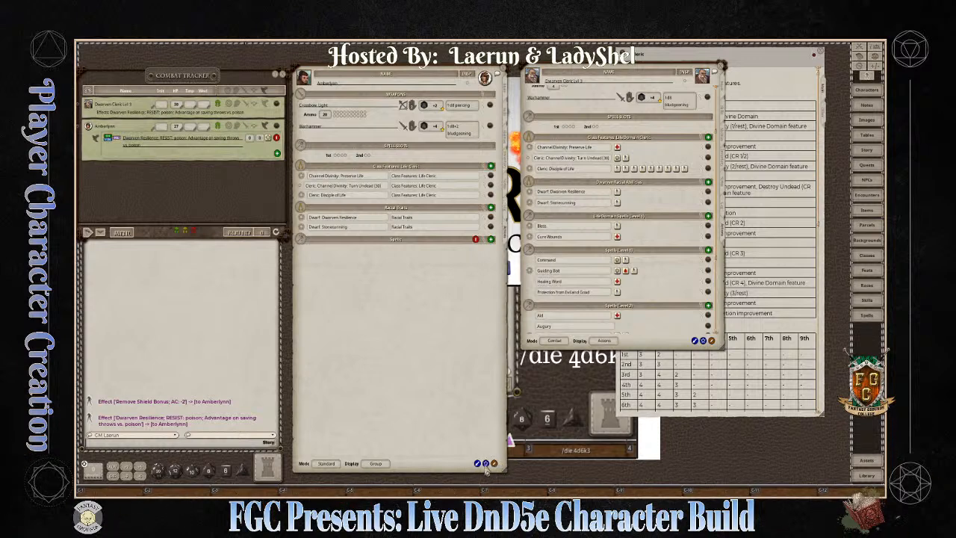
Step: Add another blank power to the new cleric's sheet under a new group named Life Domain Spells
left_click(477, 463)
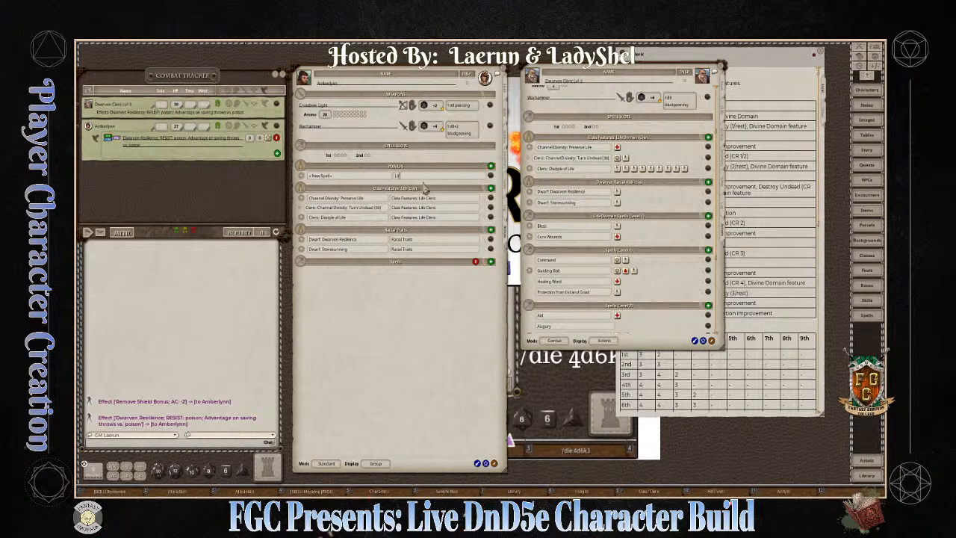
type("e Domain Spells")
left_click(448, 178)
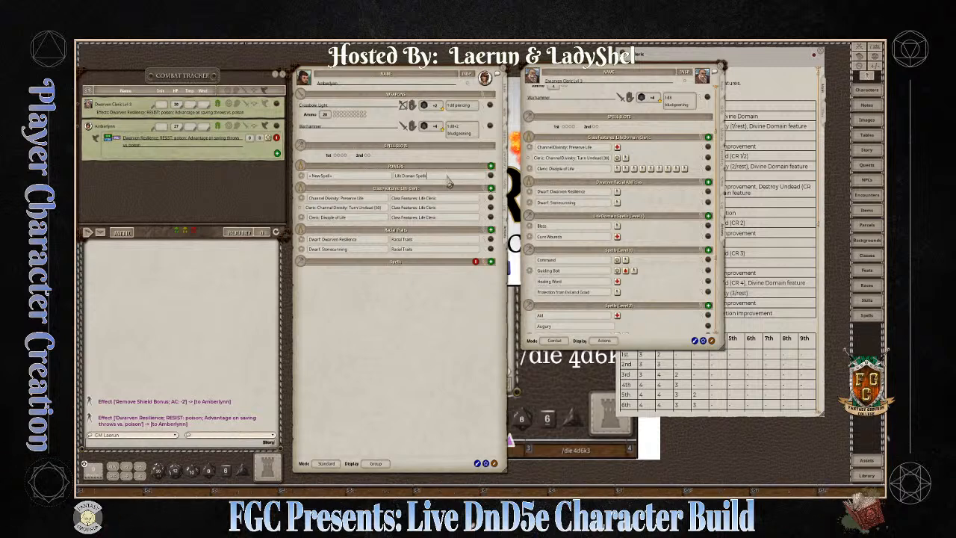
left_click(359, 177)
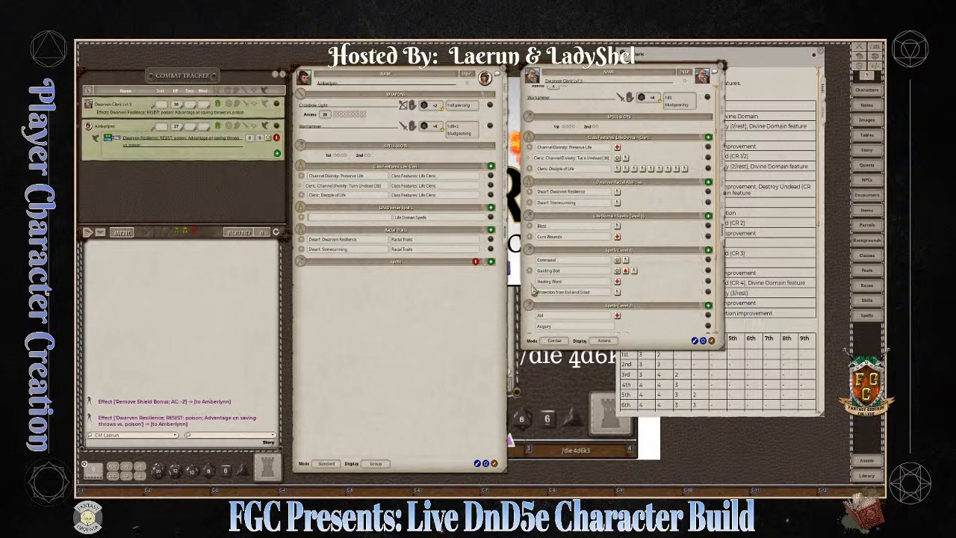
Step: Copy Bless and Cure Wounds from the prebuilt cleric into the Life Domain Spells group, and delete the blank entry
scroll(554, 310, "down", 4)
scroll(555, 310, "up", 3)
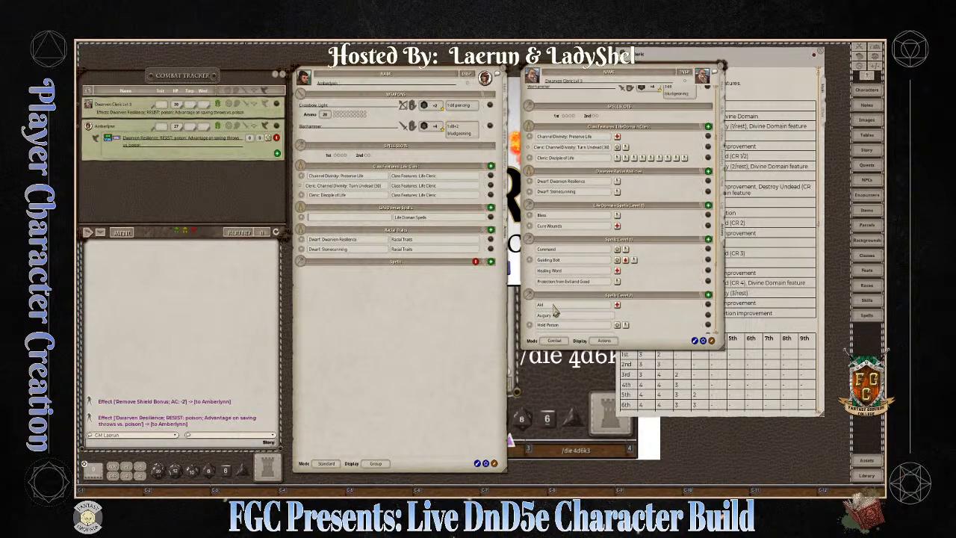
left_click_drag(708, 219, 342, 223)
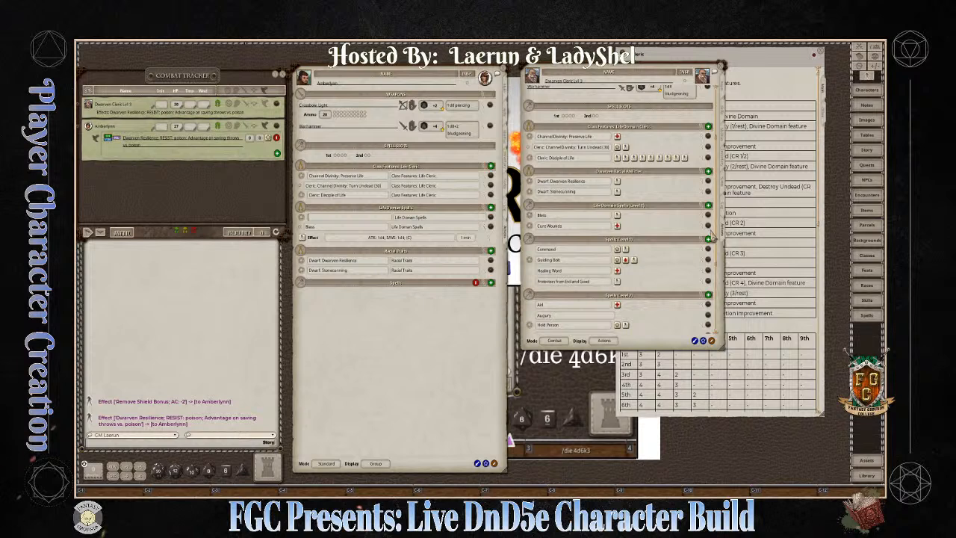
mouse_move(712, 231)
left_mouse_down()
mouse_move(425, 240)
mouse_move(326, 221)
mouse_move(371, 240)
left_mouse_up()
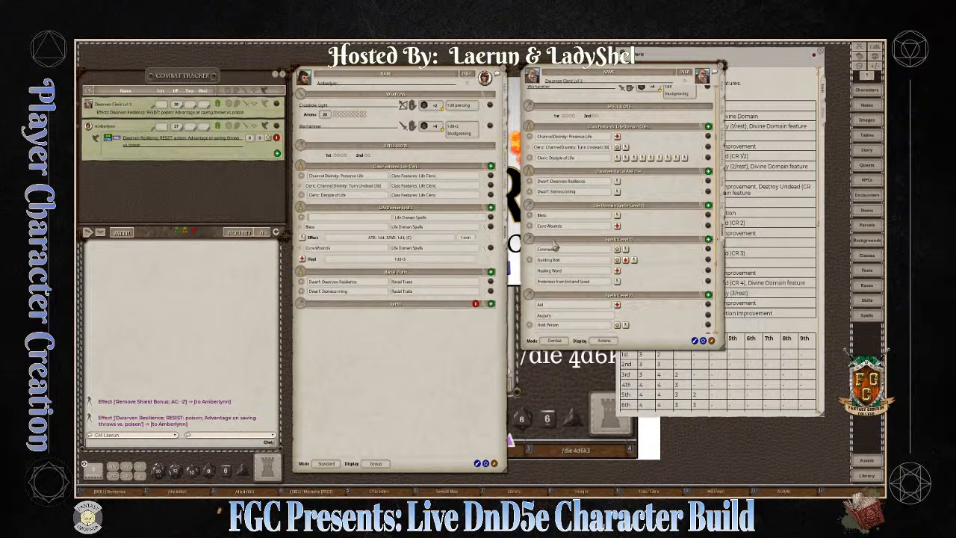
right_click(487, 219)
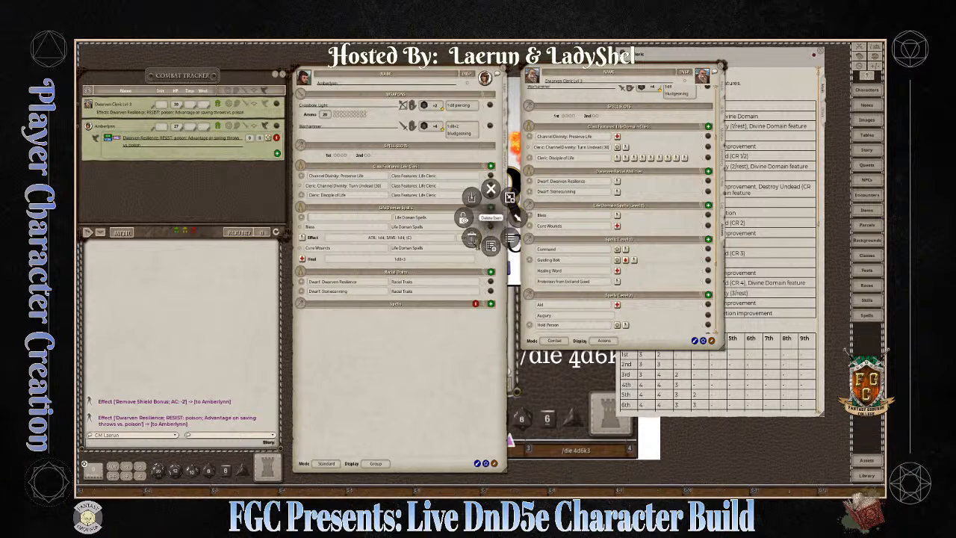
left_click(471, 238)
left_click(452, 247)
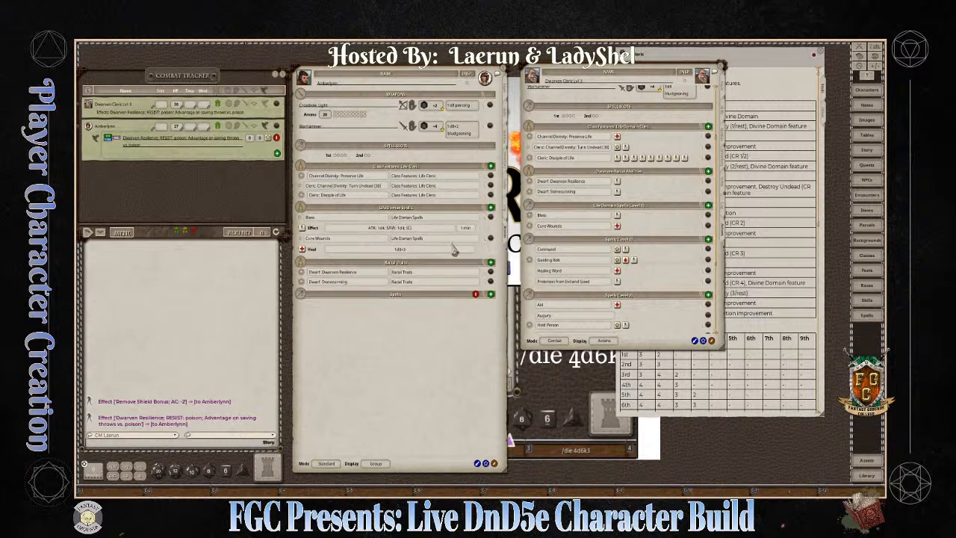
Step: Change the Life Domain Spells power group on the new cleric's sheet to the spells group type
left_click(486, 211)
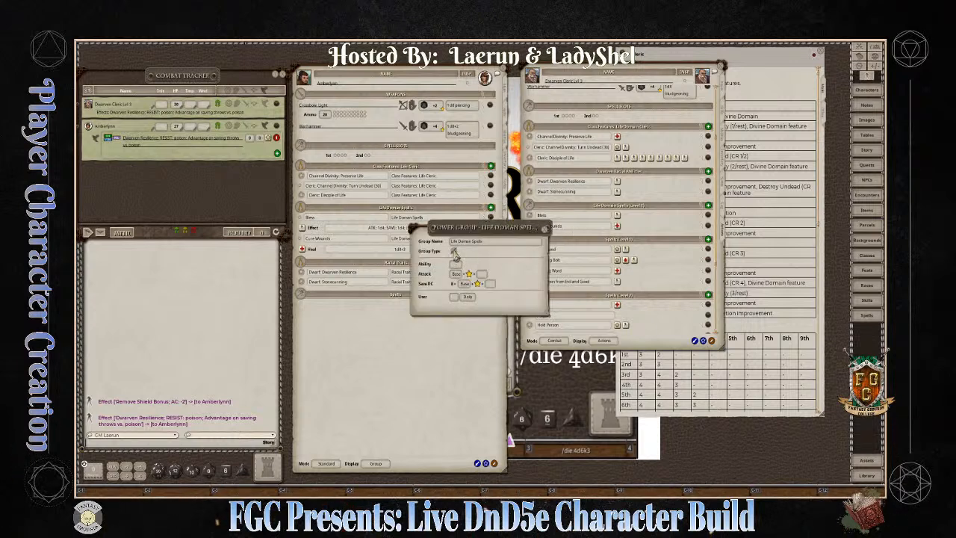
left_click(453, 251)
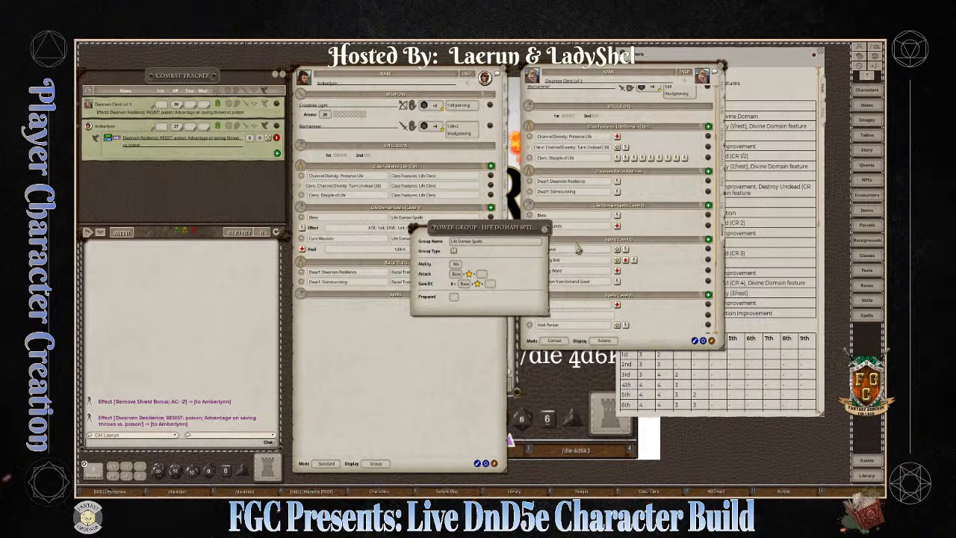
left_click(547, 236)
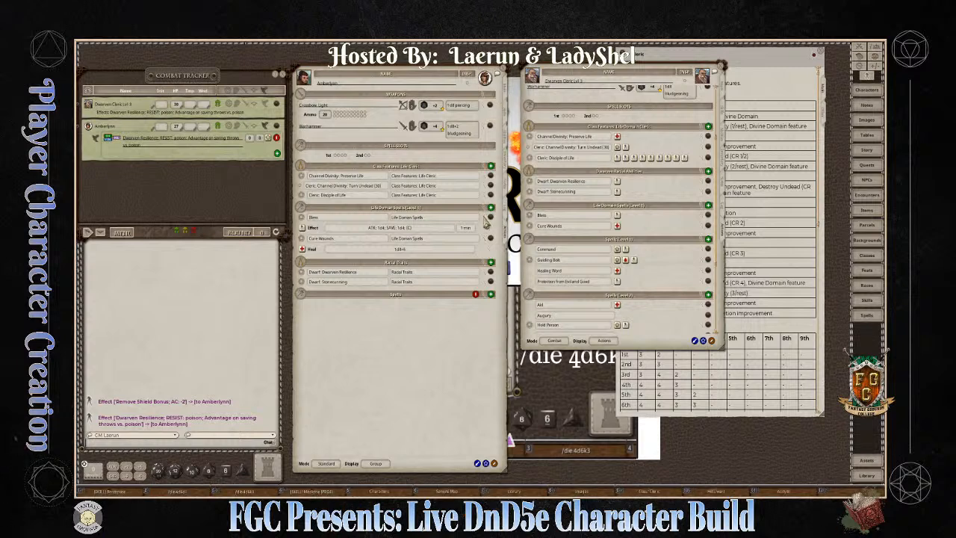
Step: Collapse the Bless effect and check the heal bonus in the Cure Wounds heal settings
left_click(489, 219)
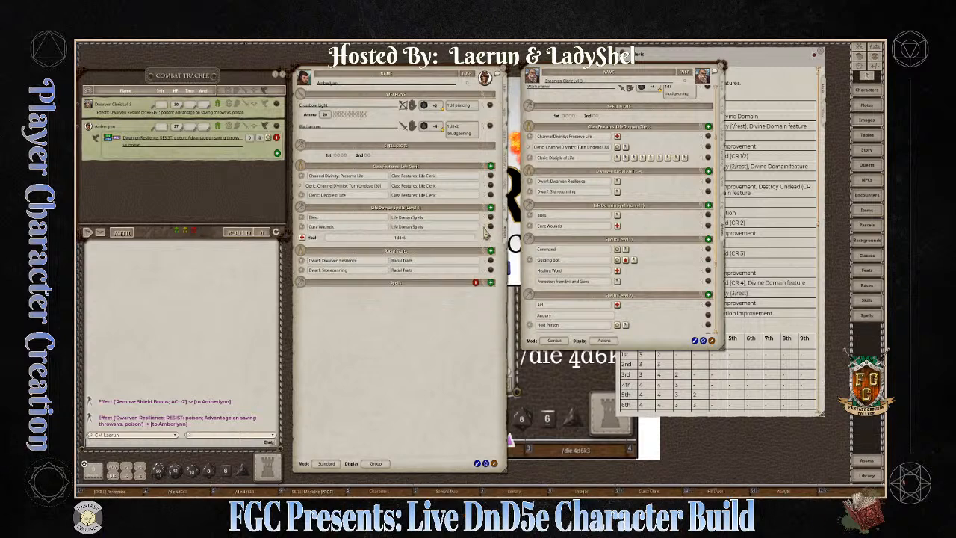
left_click(490, 226)
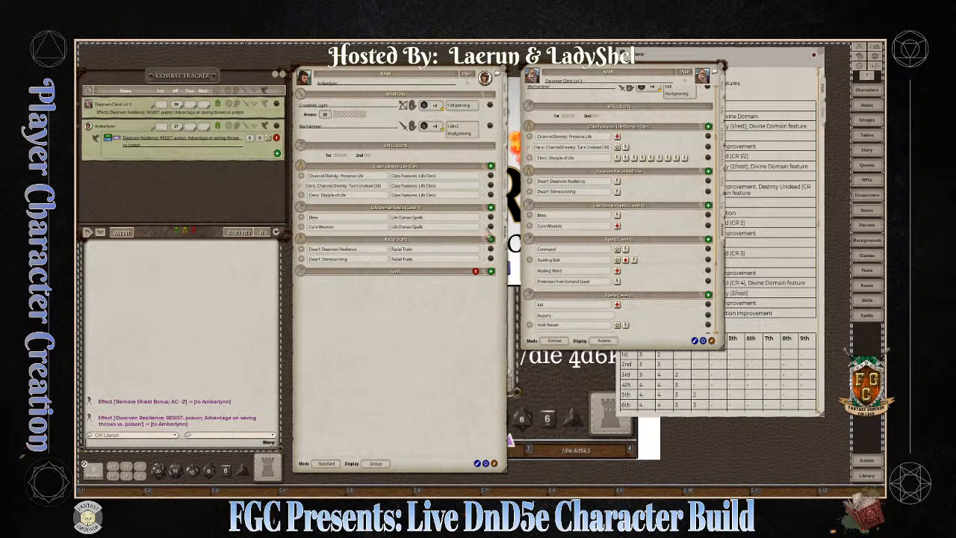
left_click(490, 227)
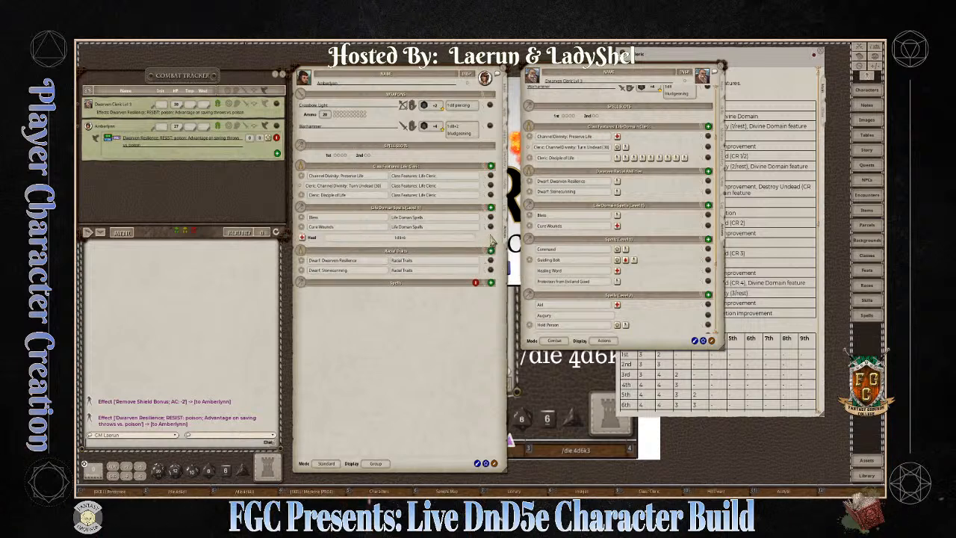
left_click(490, 238)
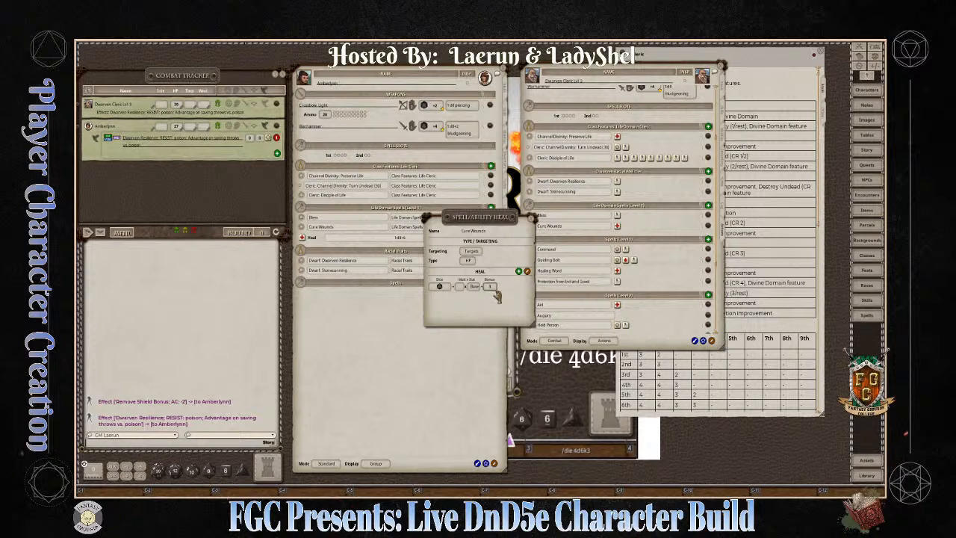
left_click(532, 218)
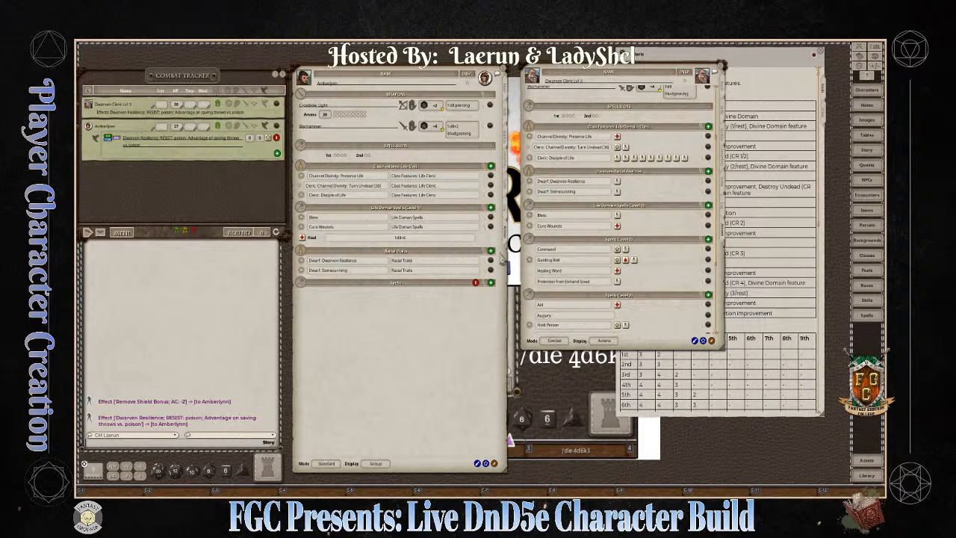
Step: Bring the prebuilt cleric's sheet forward, recheck the Cure Wounds heal bonus on the new cleric, and collapse the spell's details
left_click(767, 69)
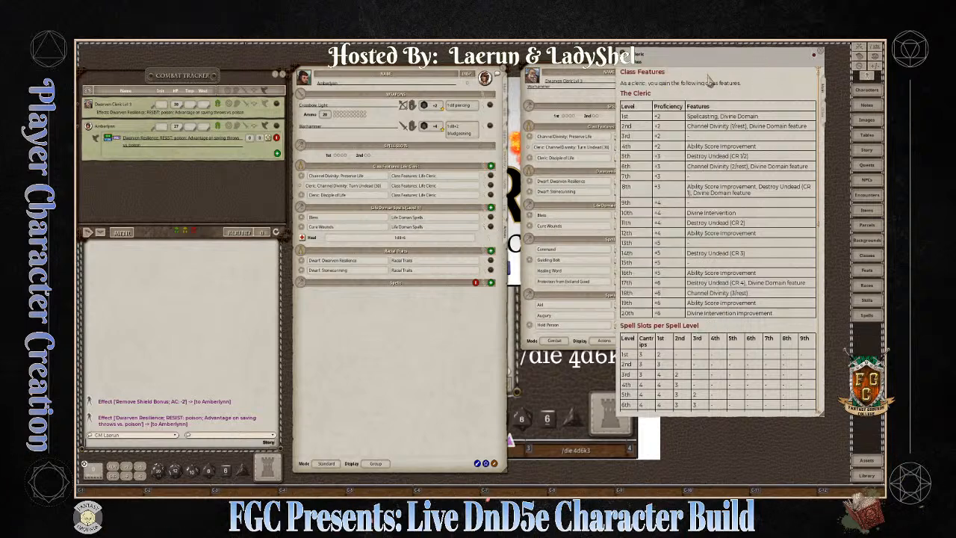
left_click_drag(580, 79, 593, 125)
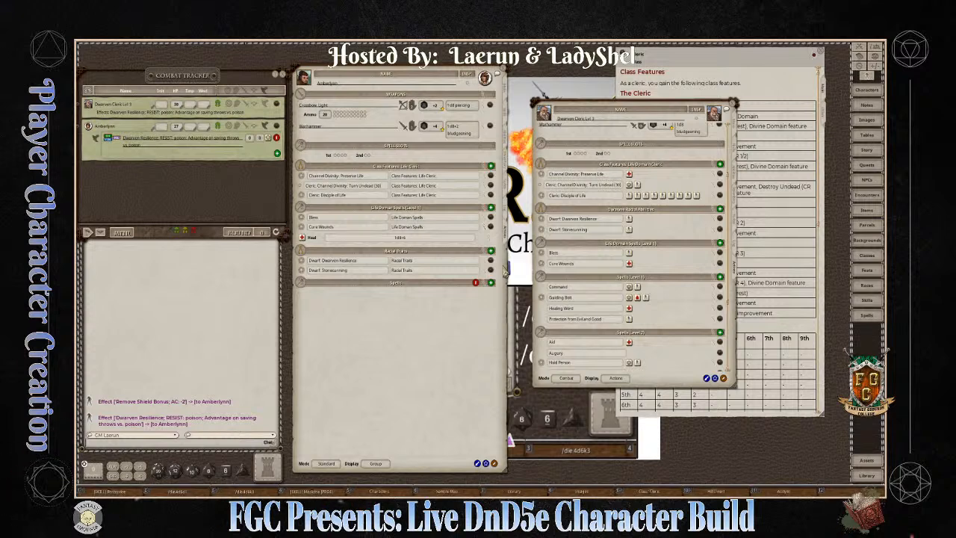
key("ctrl")
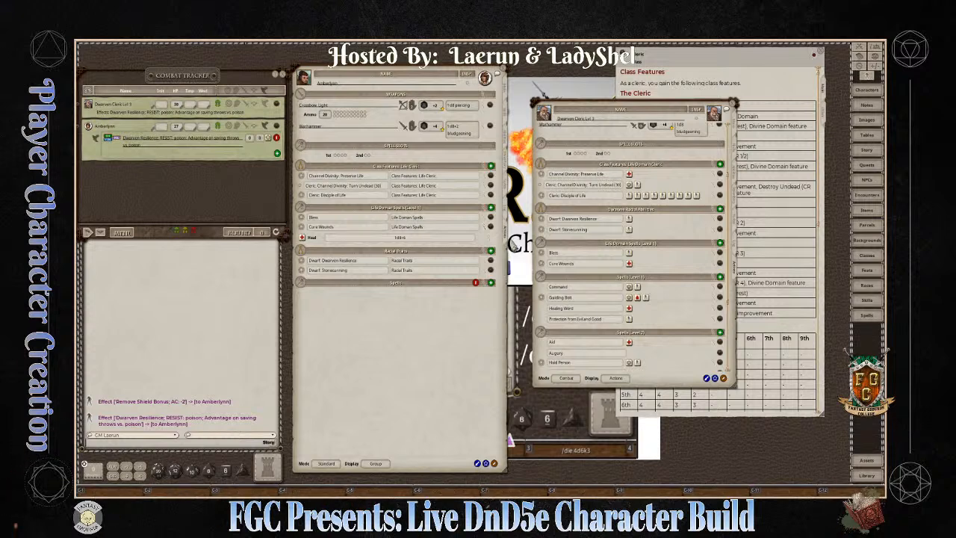
left_click(486, 229)
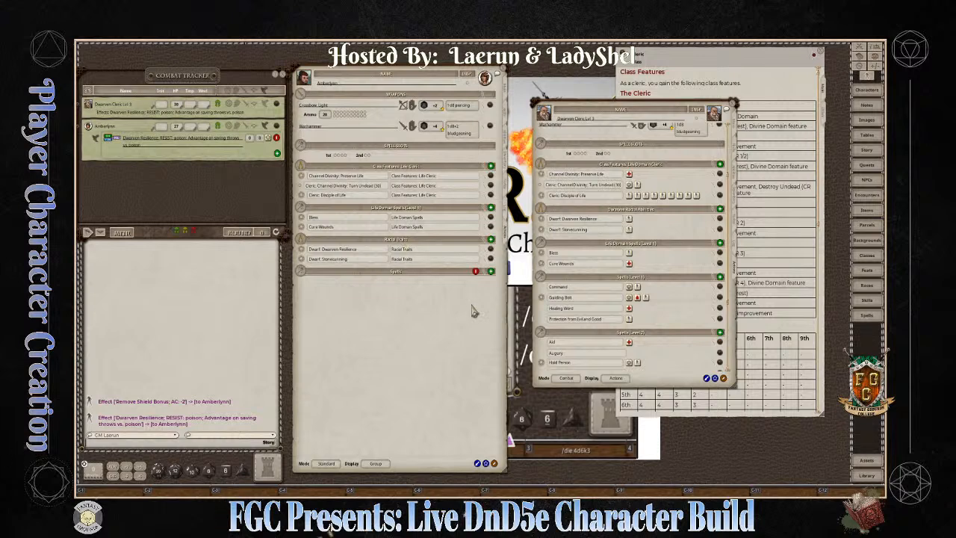
left_click(486, 229)
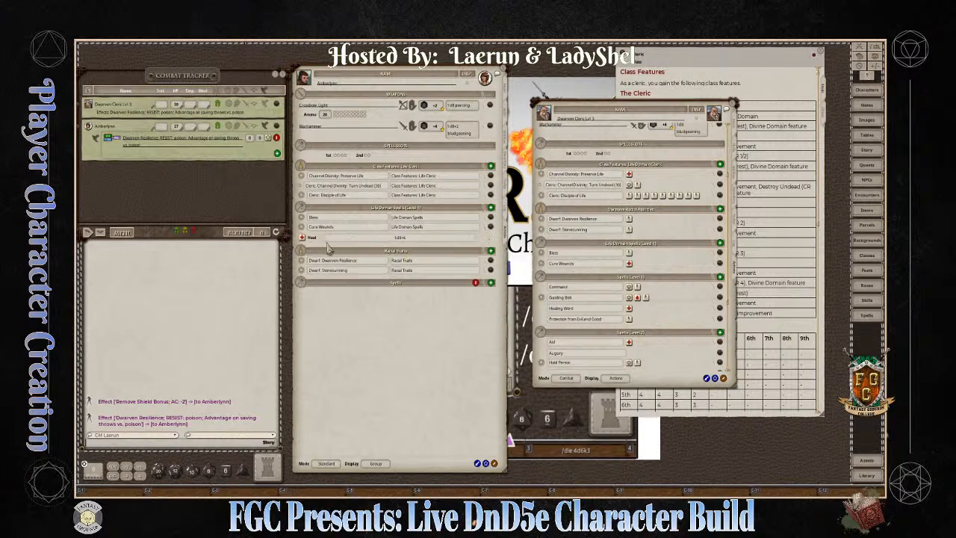
left_click(490, 239)
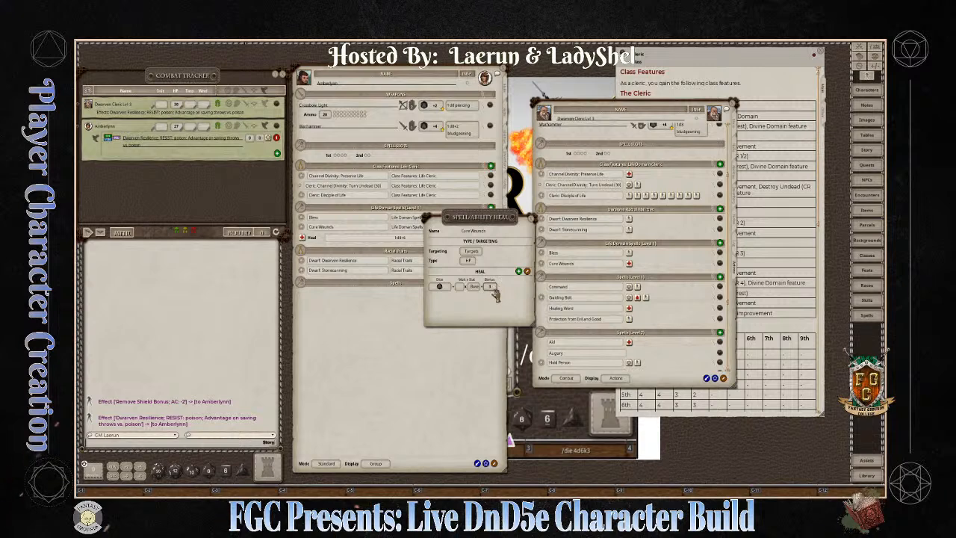
left_click(534, 220)
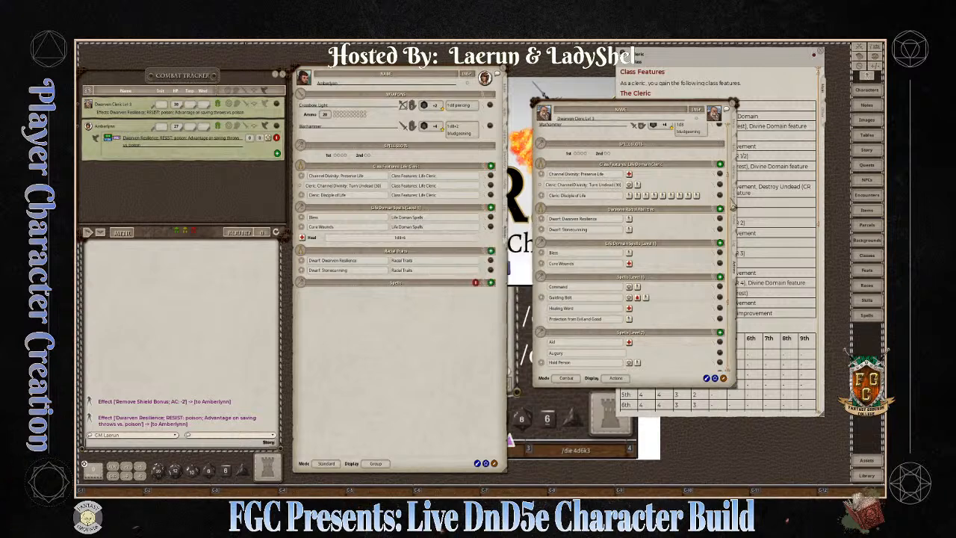
left_click(489, 236)
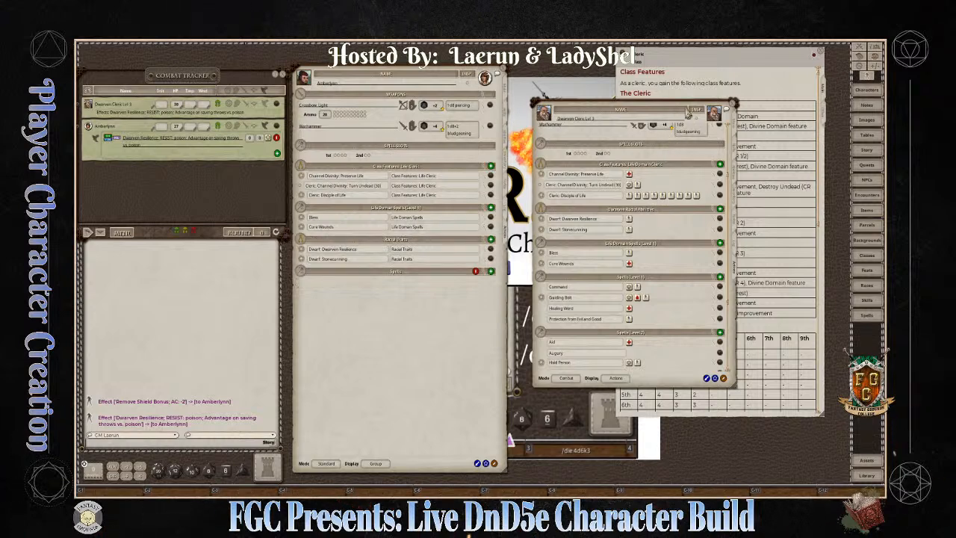
Step: Place the prebuilt cleric's sheet beside the new one and look through its spell and standard action groups
left_click_drag(688, 111, 669, 78)
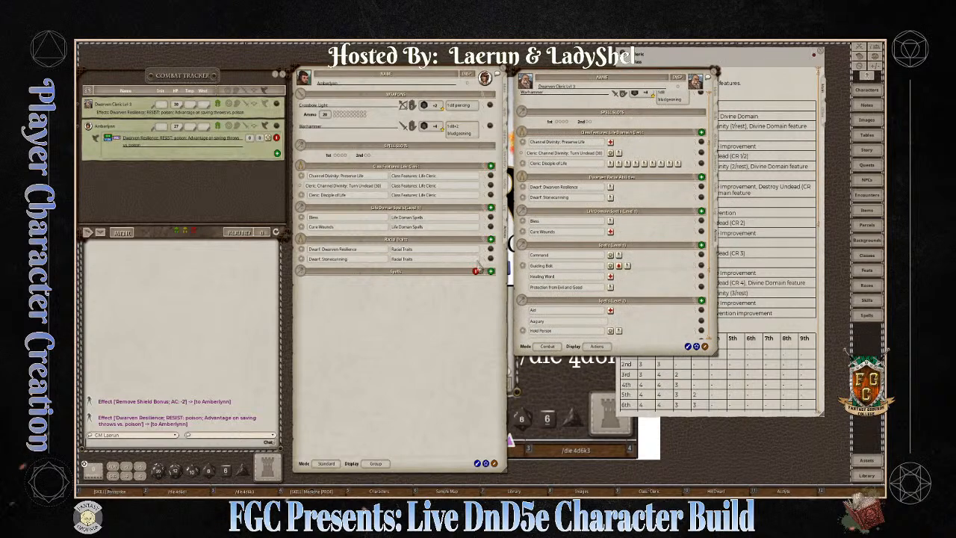
scroll(622, 295, "down", 3)
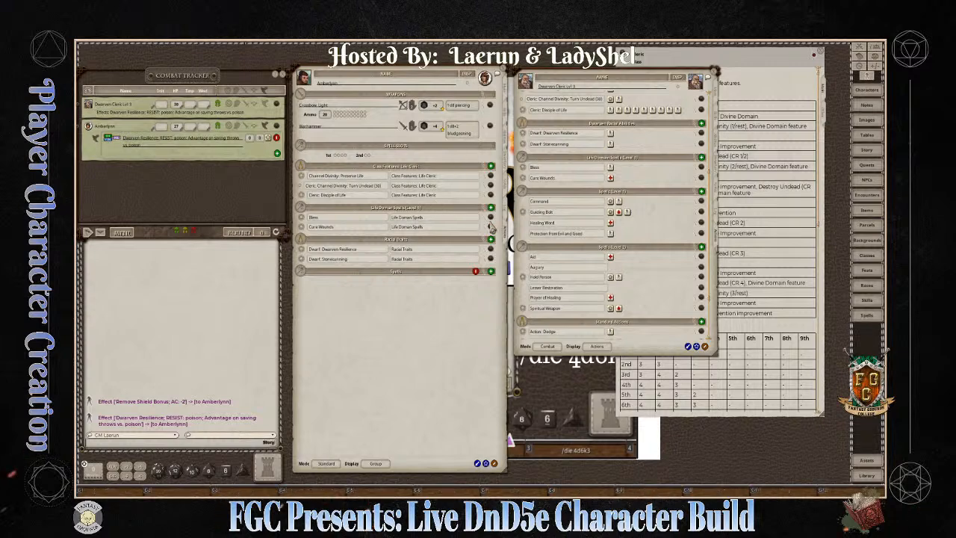
scroll(605, 295, "down", 3)
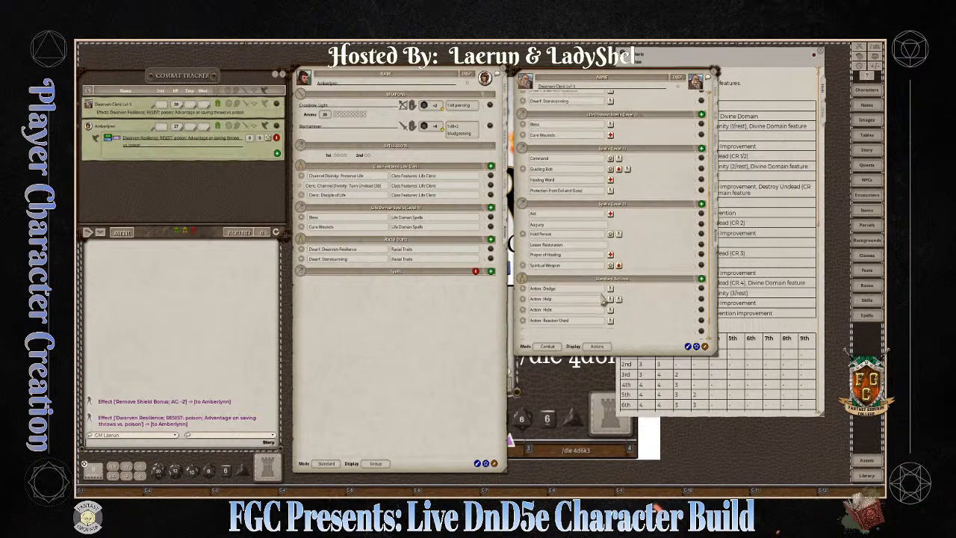
scroll(601, 299, "down", 2)
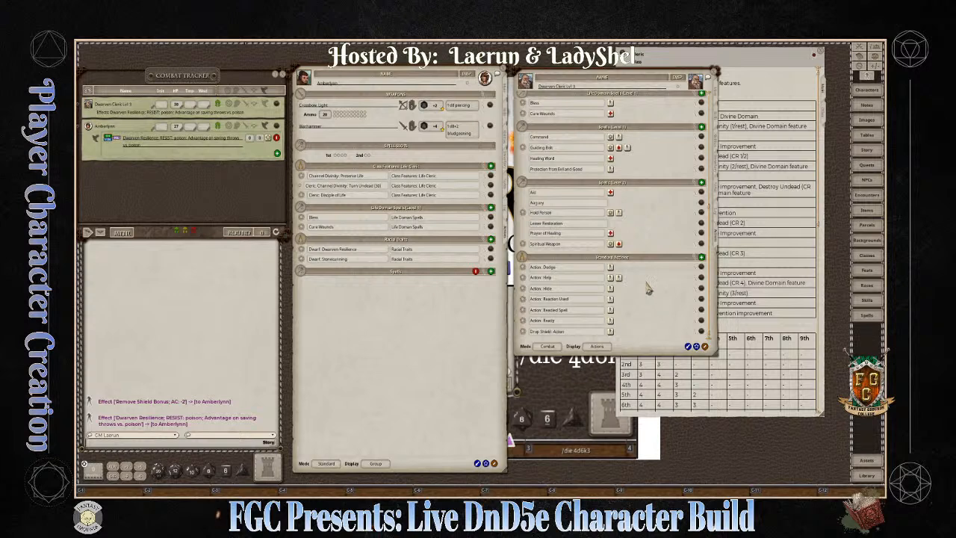
scroll(647, 282, "up", 3)
scroll(603, 266, "up", 2)
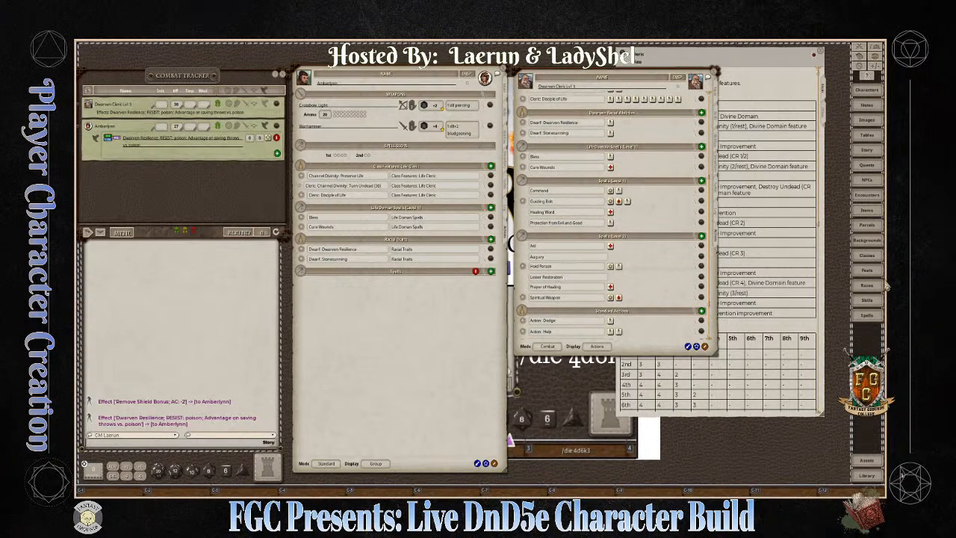
Step: Open the Spells list and position it clear of the new cleric's sheet
left_click(871, 318)
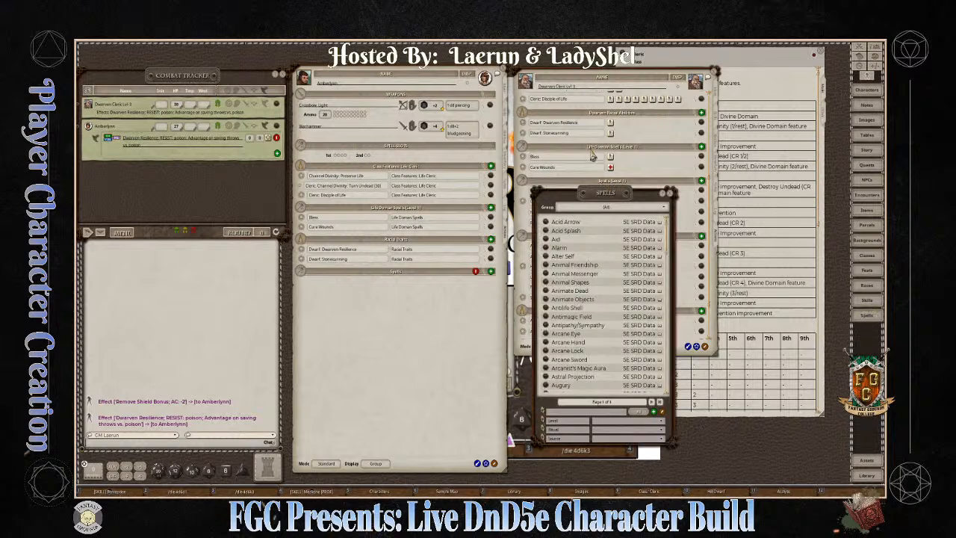
left_click_drag(604, 190, 667, 133)
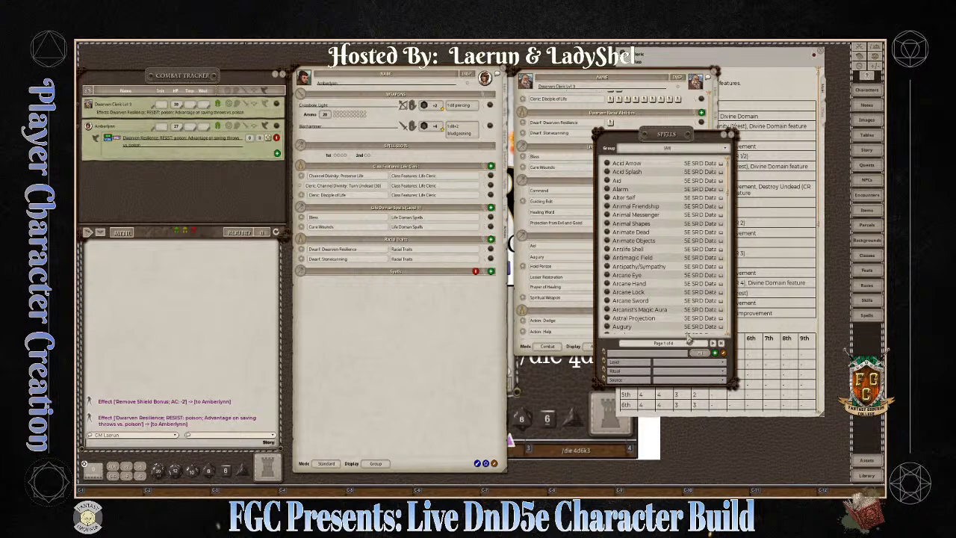
key("ctrl")
left_click(725, 364)
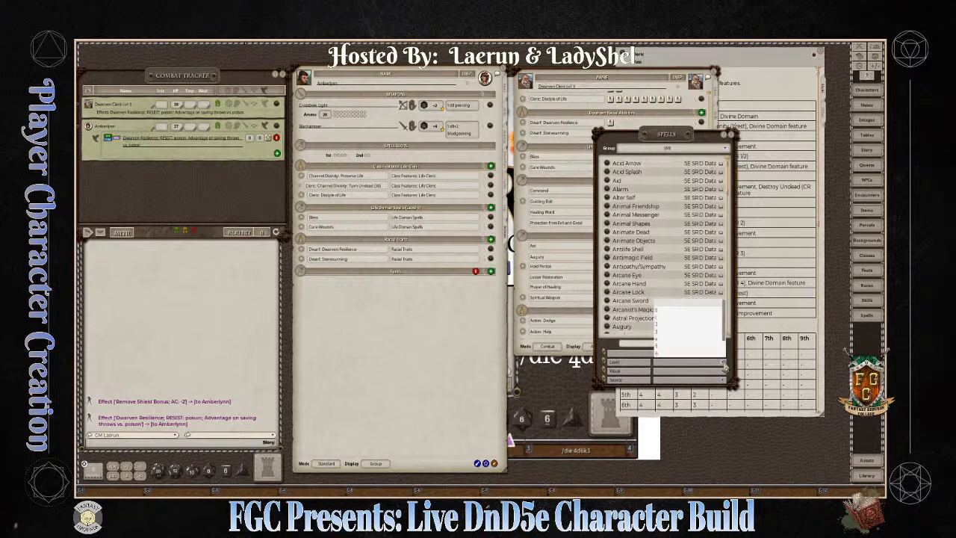
left_click(657, 337)
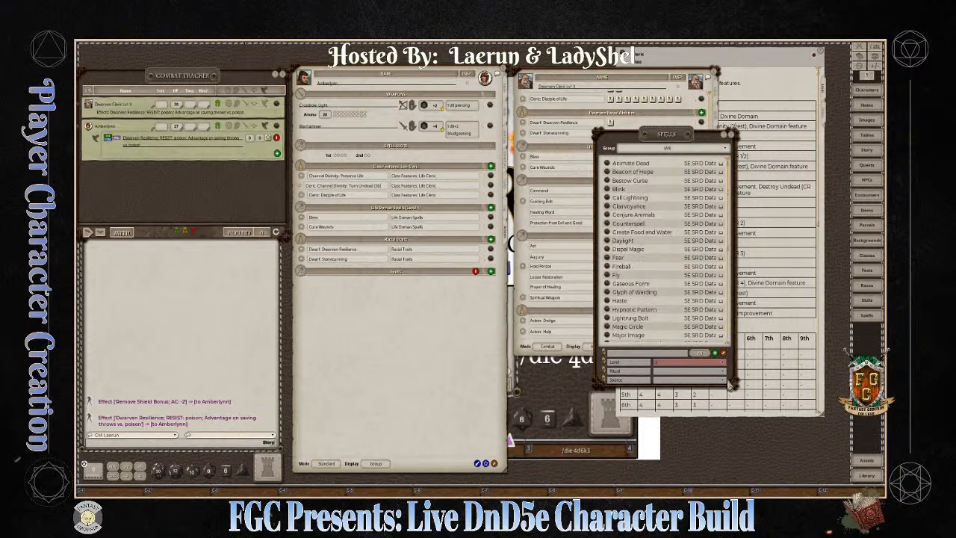
left_click(723, 381)
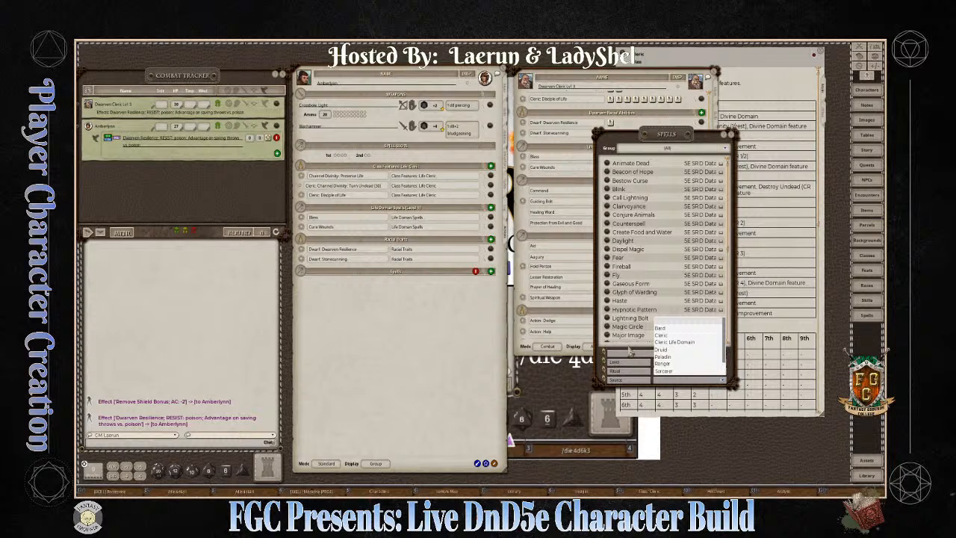
left_click(694, 323)
key("ctrl")
key("ctrl")
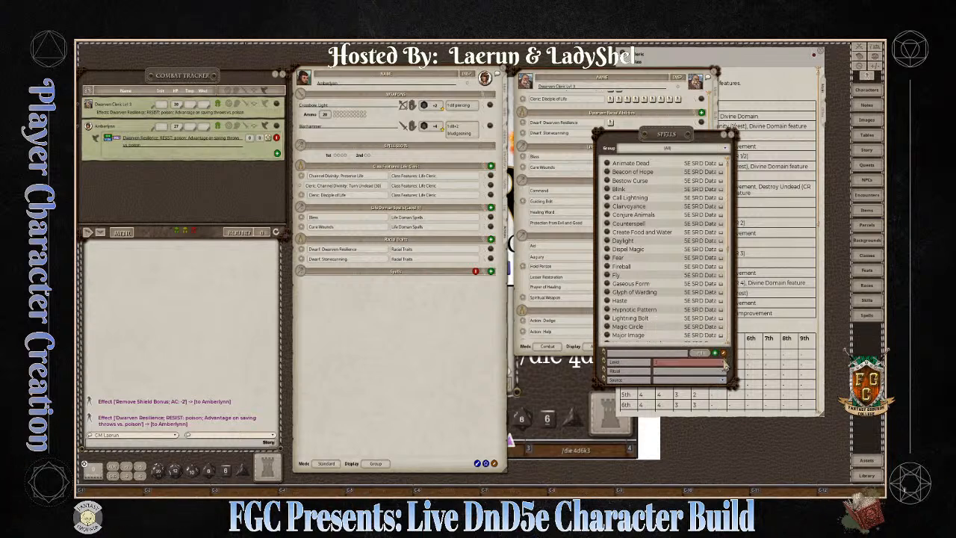
Step: Filter the Spells list to level 2 spells with Cleric as the source
left_click(724, 365)
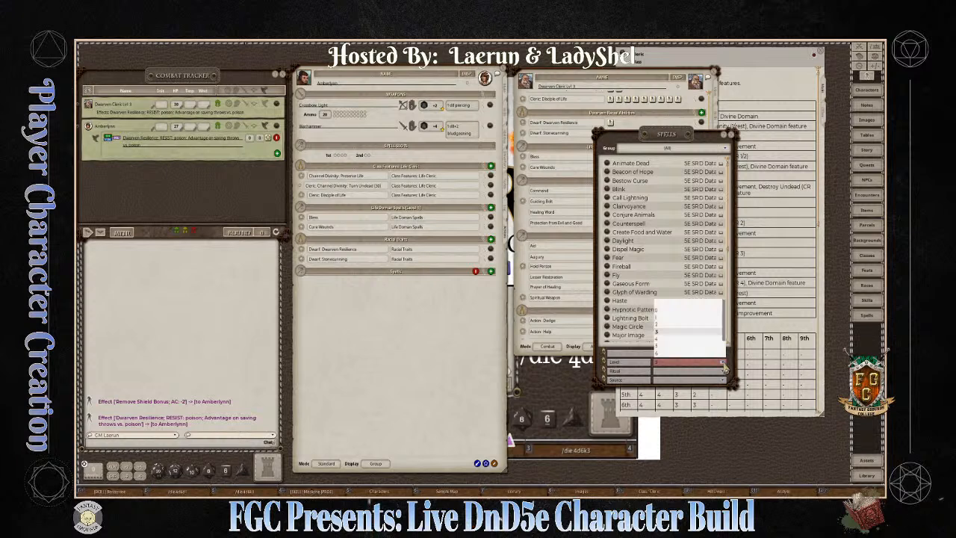
left_click(661, 326)
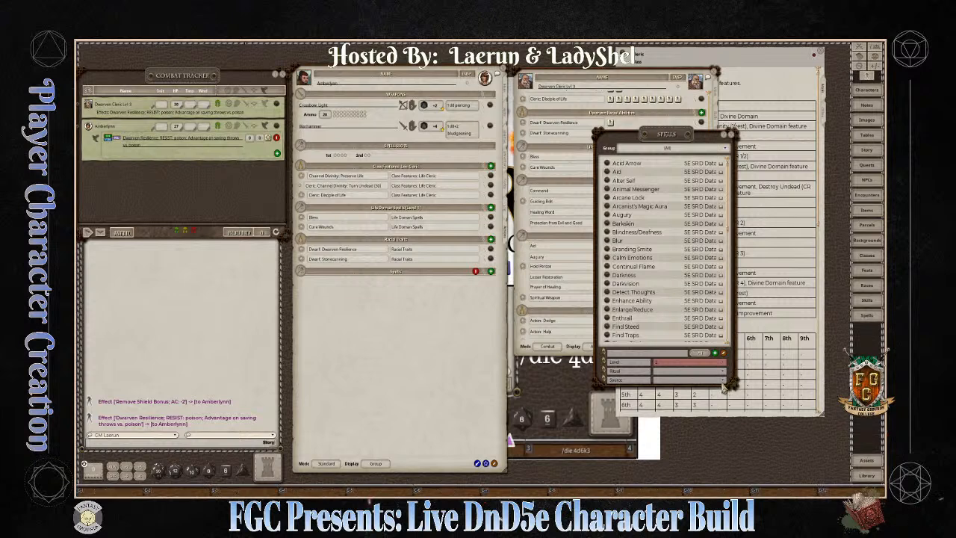
left_click(723, 380)
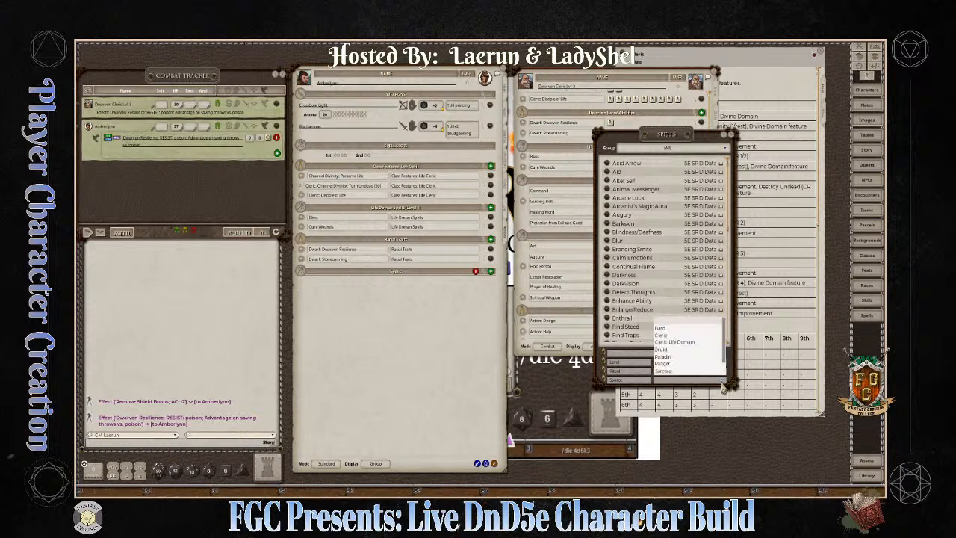
left_click(665, 337)
key("ctrl")
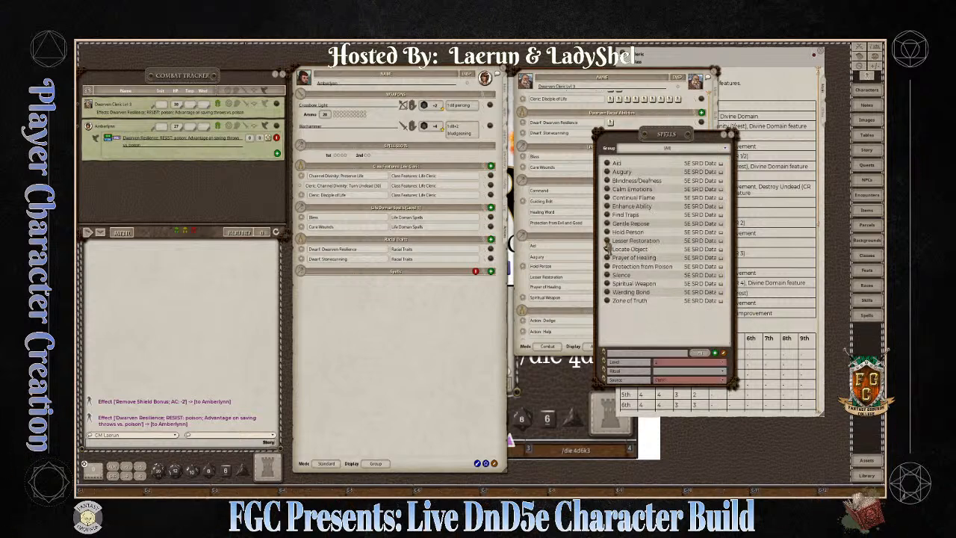
Step: Add Lesser Restoration and Spiritual Weapon from the filtered list to Life Domain Spells, and collapse the Spiritual Weapon details
left_click_drag(606, 245, 355, 224)
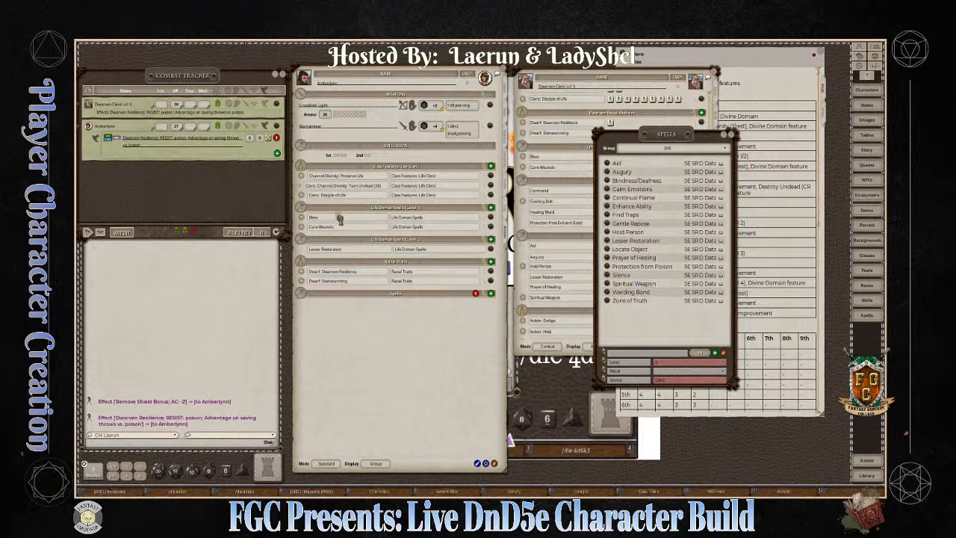
key("ctrl")
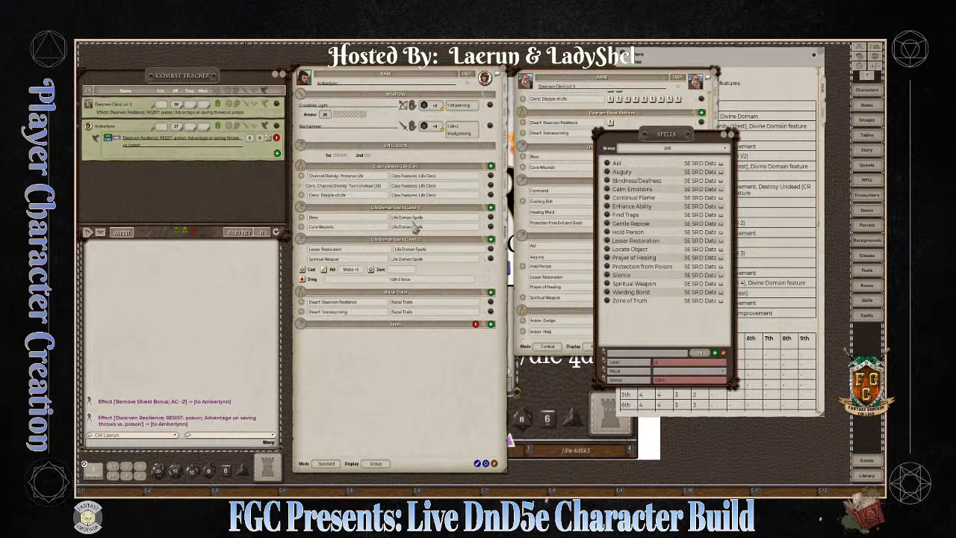
left_click(484, 265)
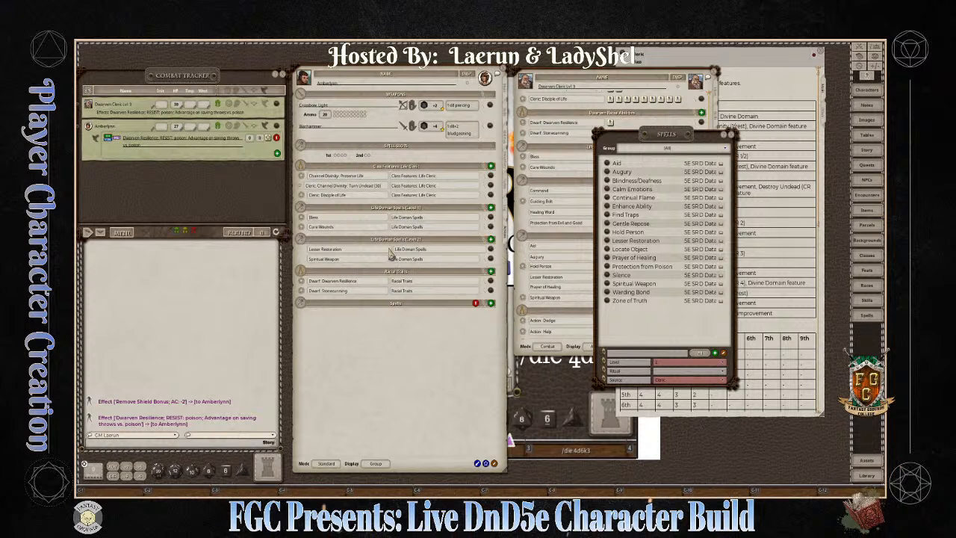
Step: Inspect the power group settings of the level 2 Life Domain Spells and close them
left_click(488, 243)
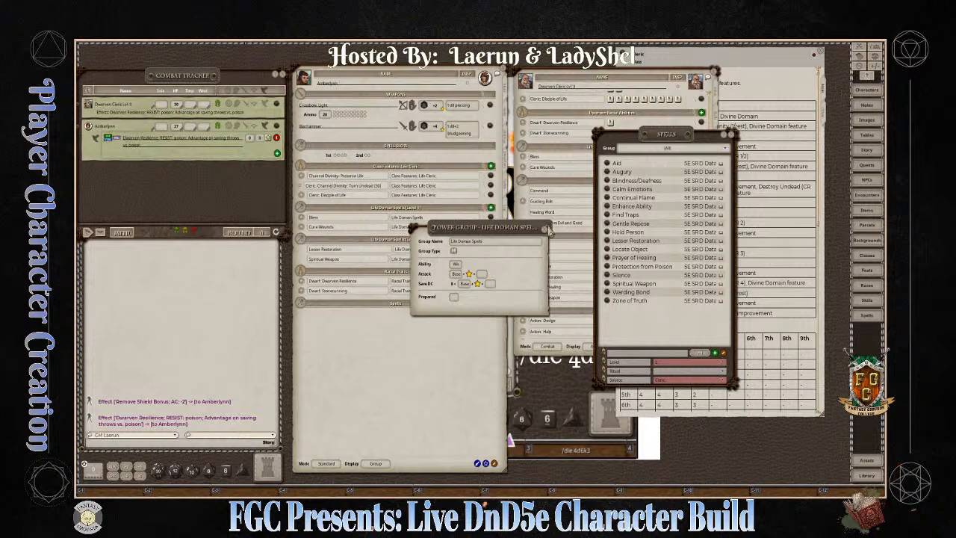
left_click(547, 229)
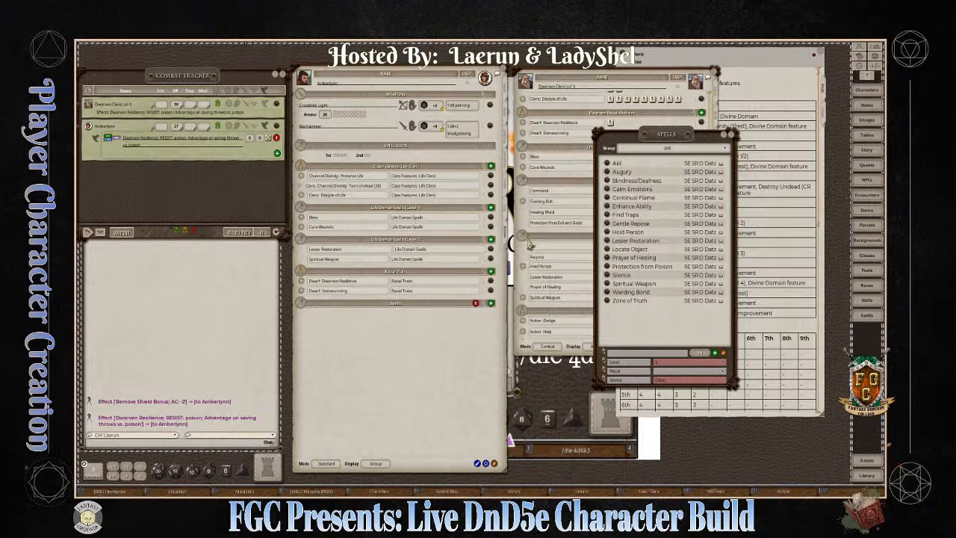
left_click(484, 244)
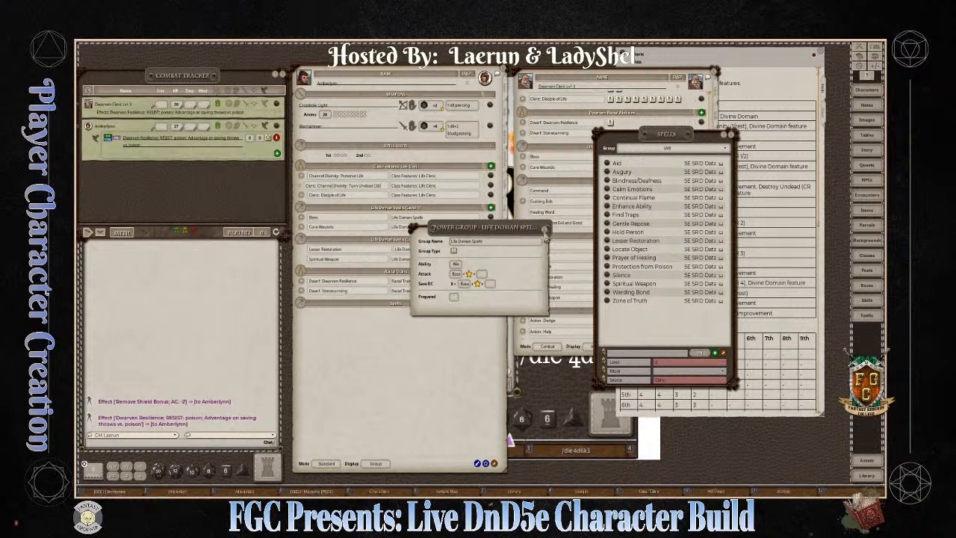
left_click(546, 229)
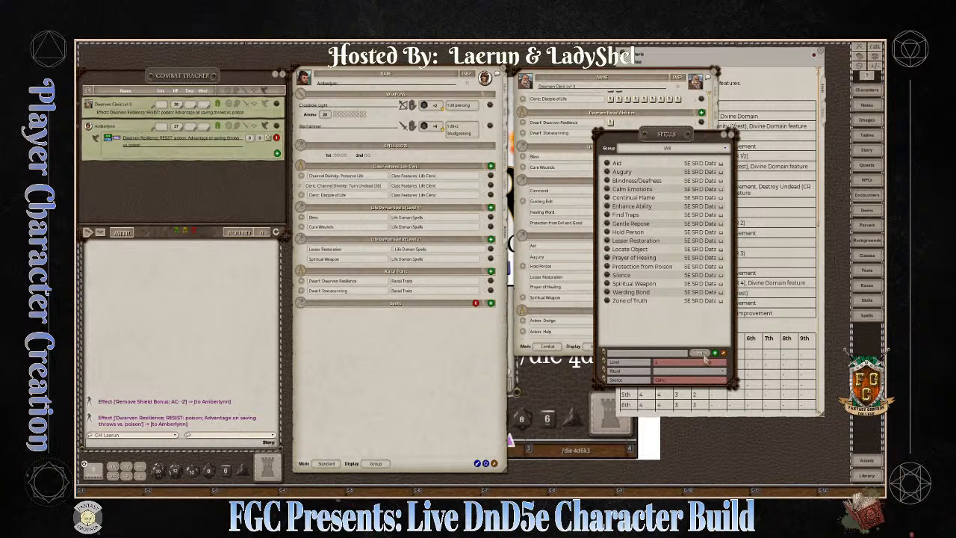
Step: Filter the Spells list to level 0 spells with Cleric as the source
left_click(720, 363)
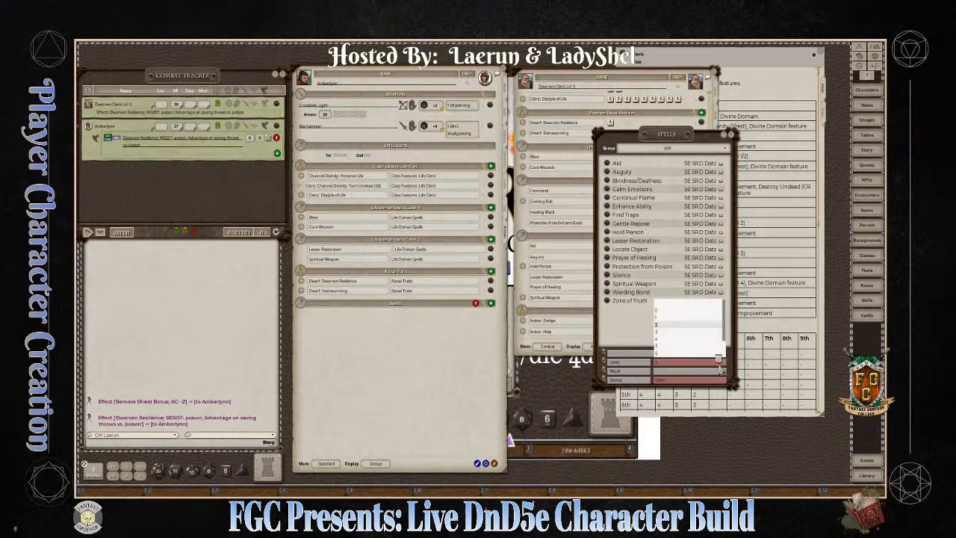
left_click(657, 307)
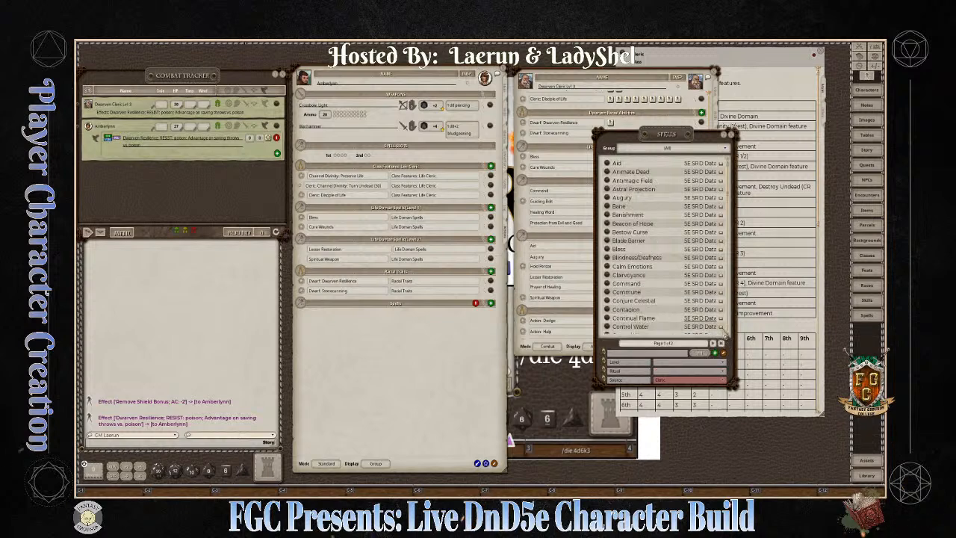
scroll(676, 286, "down", 5)
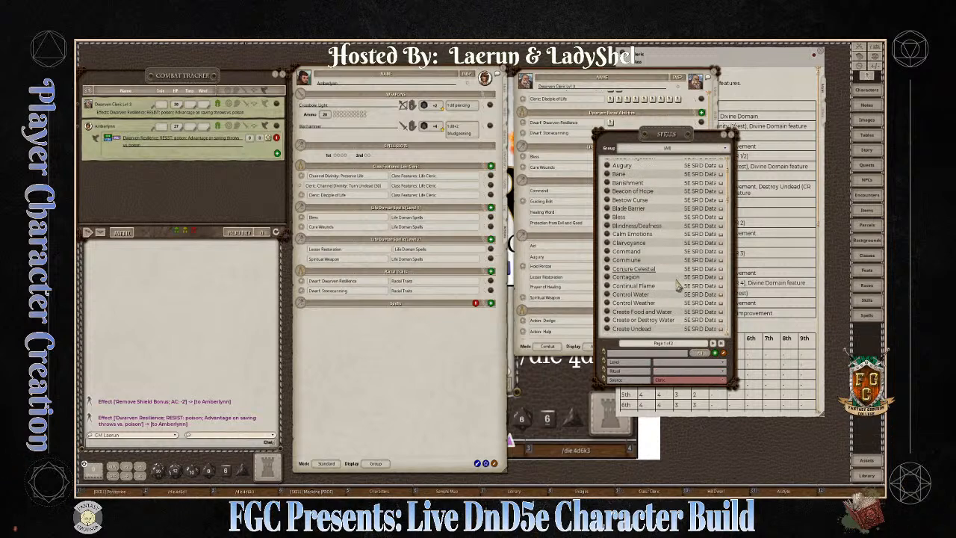
scroll(676, 286, "down", 3)
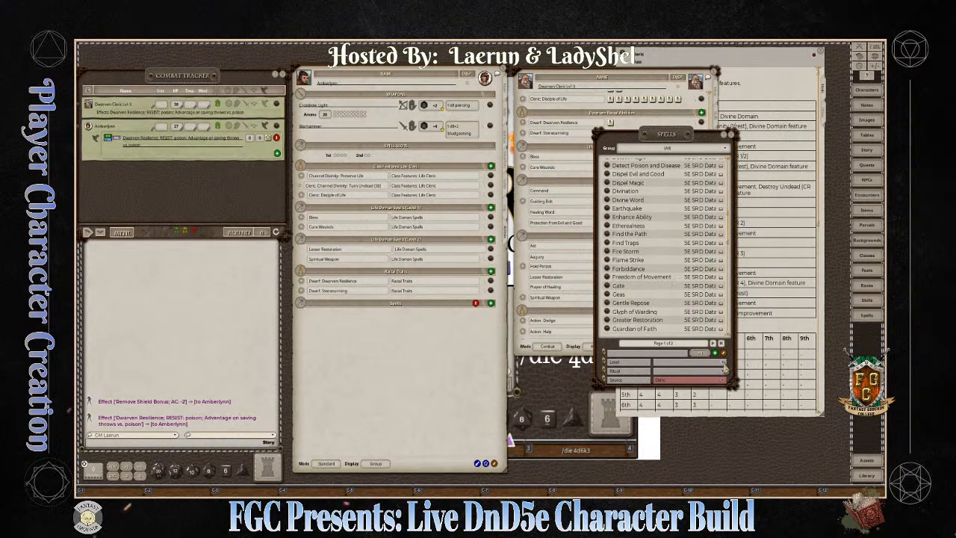
left_click(724, 363)
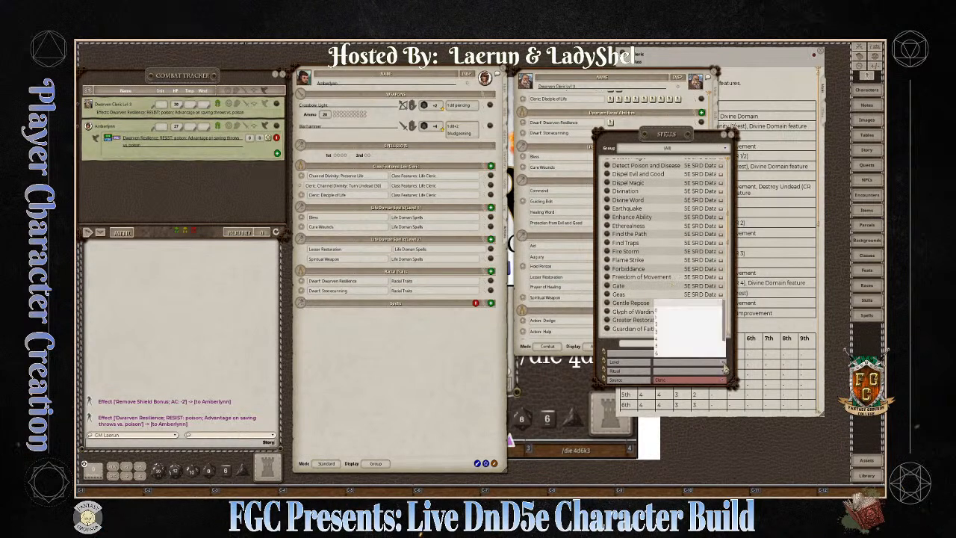
left_click(656, 312)
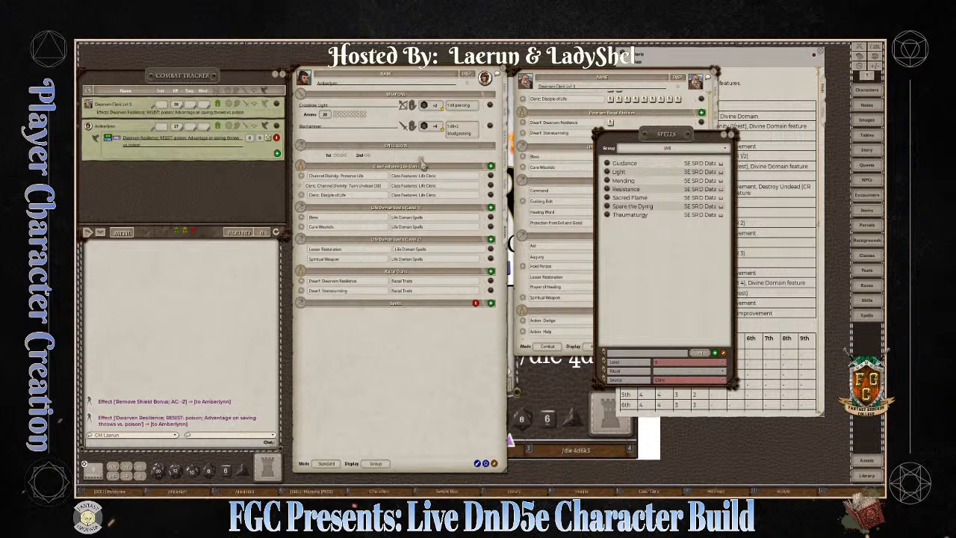
left_click_drag(423, 162, 423, 166)
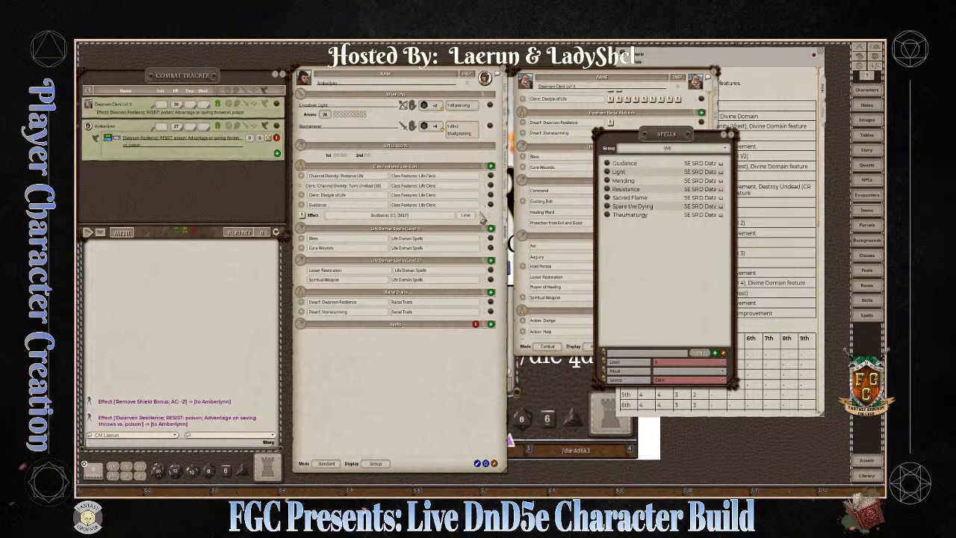
right_click(491, 207)
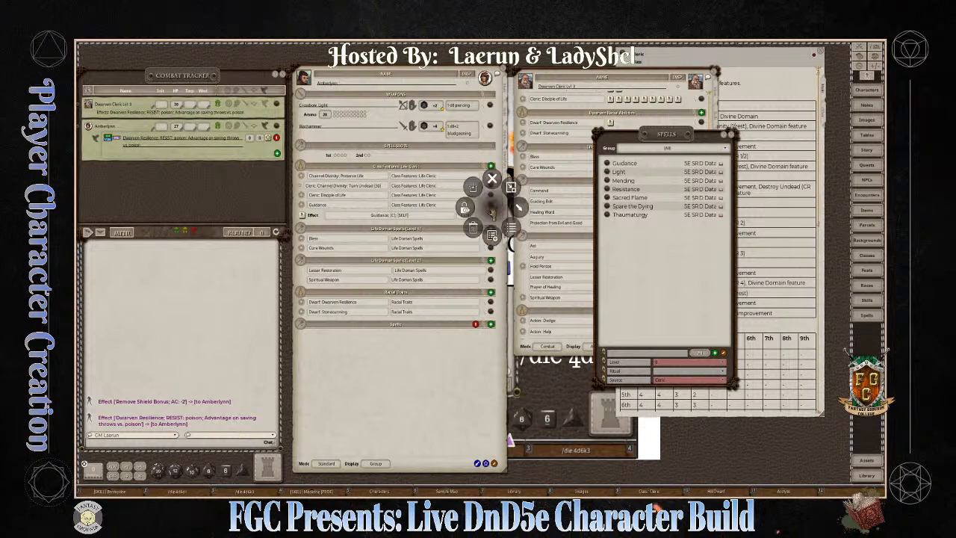
left_click(472, 226)
left_click(447, 228)
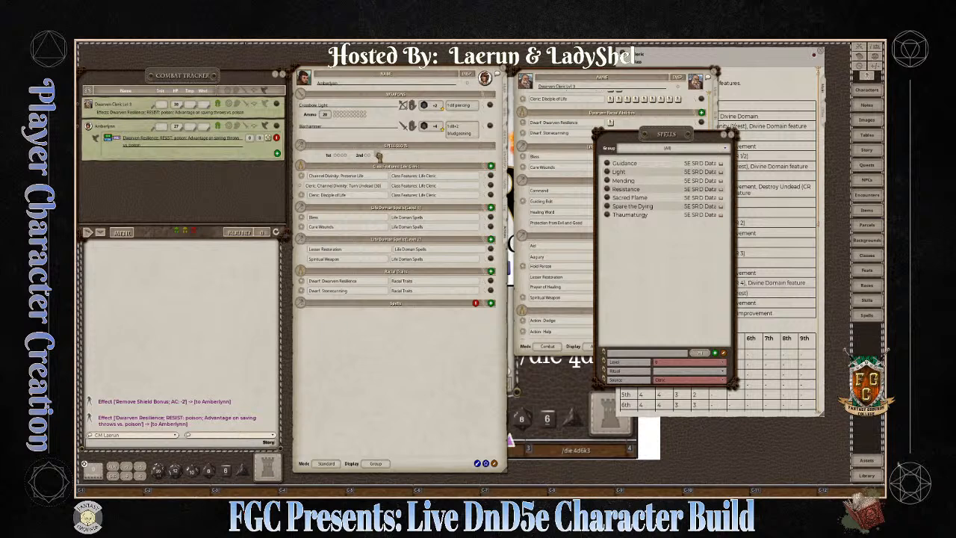
Step: Add the cantrips Guidance, Sacred Flame and Spare the Dying to the Spells group with their details collapsed, and close the Spells list
left_click_drag(379, 157, 380, 158)
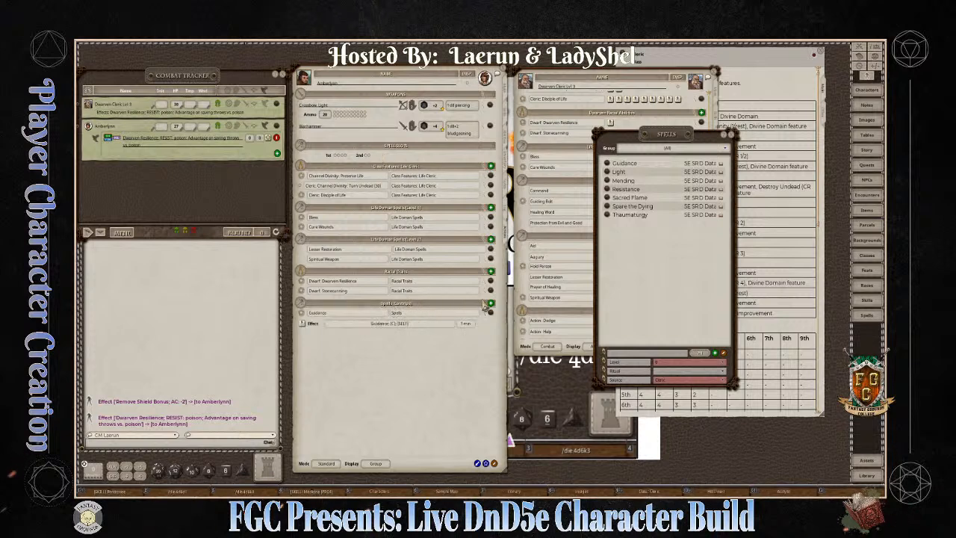
left_click_drag(622, 216, 416, 319)
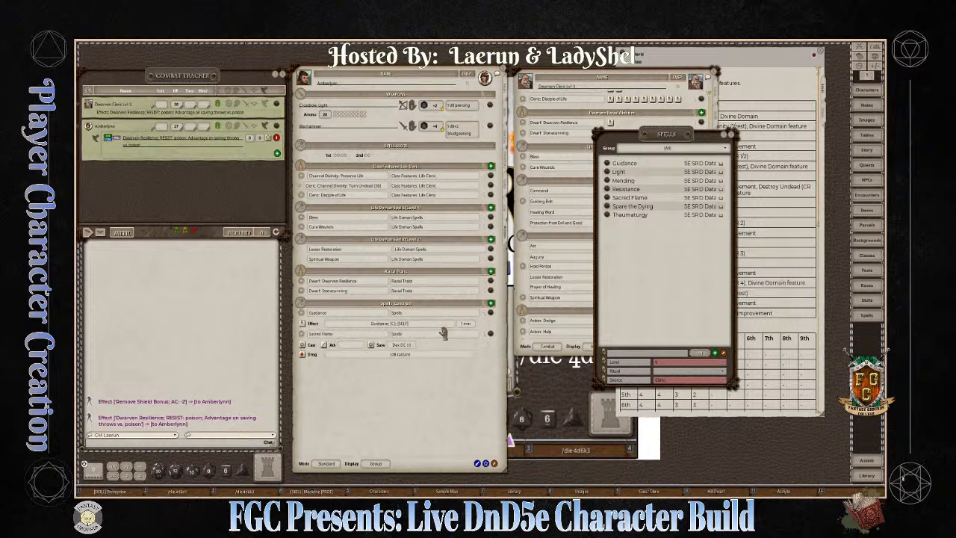
left_click(484, 316)
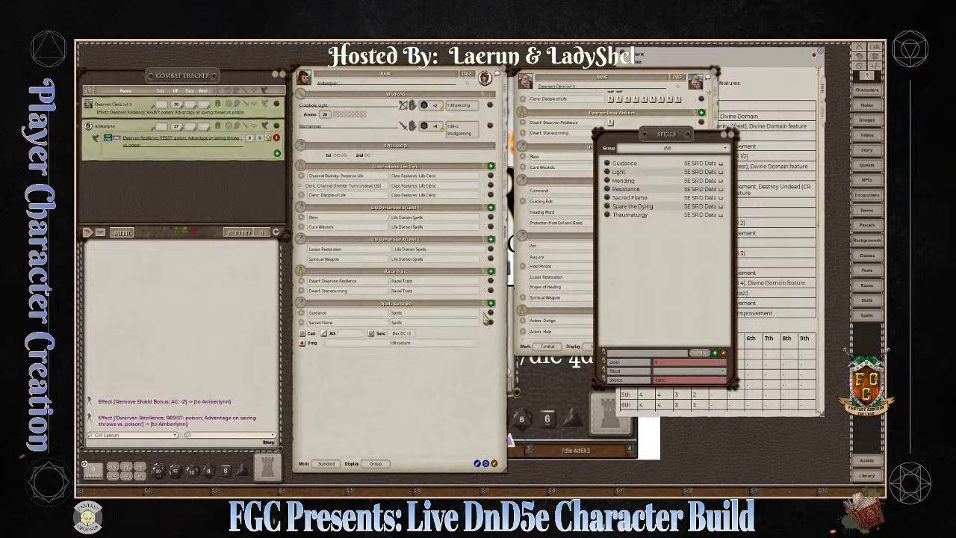
left_click(484, 323)
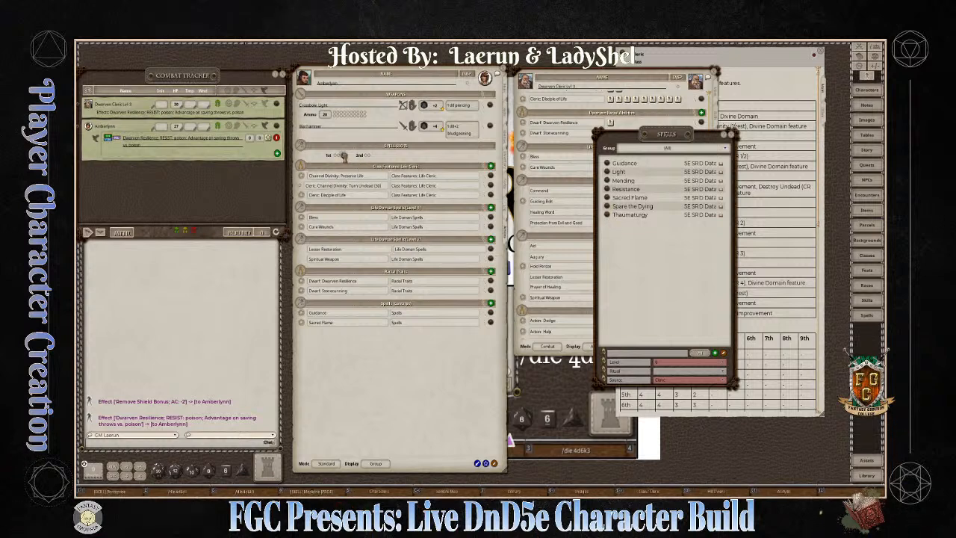
left_click_drag(608, 207, 345, 157)
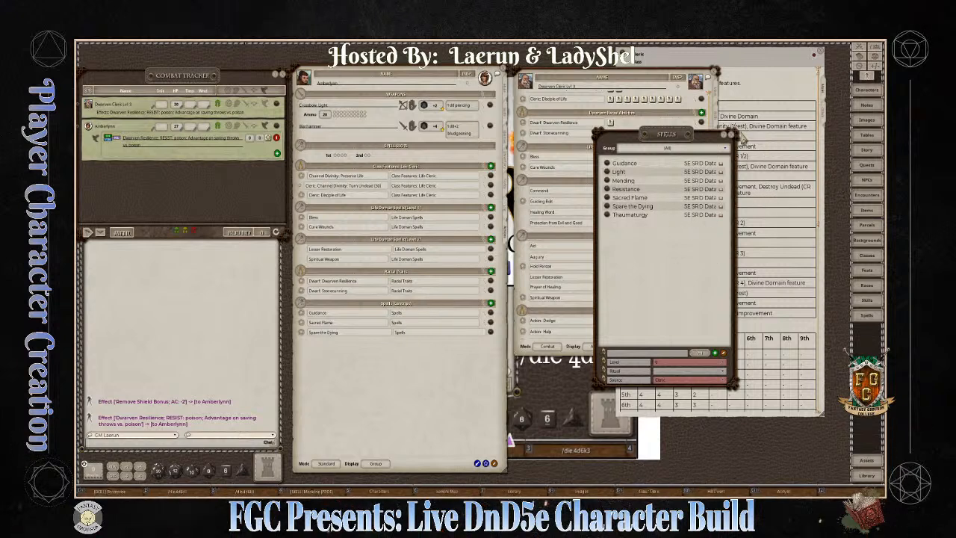
key("ctrl")
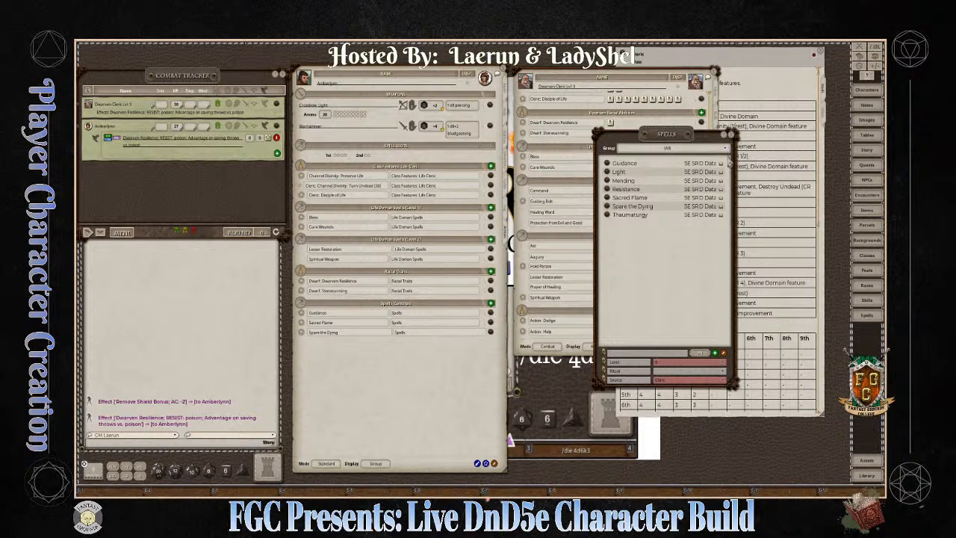
left_click(730, 135)
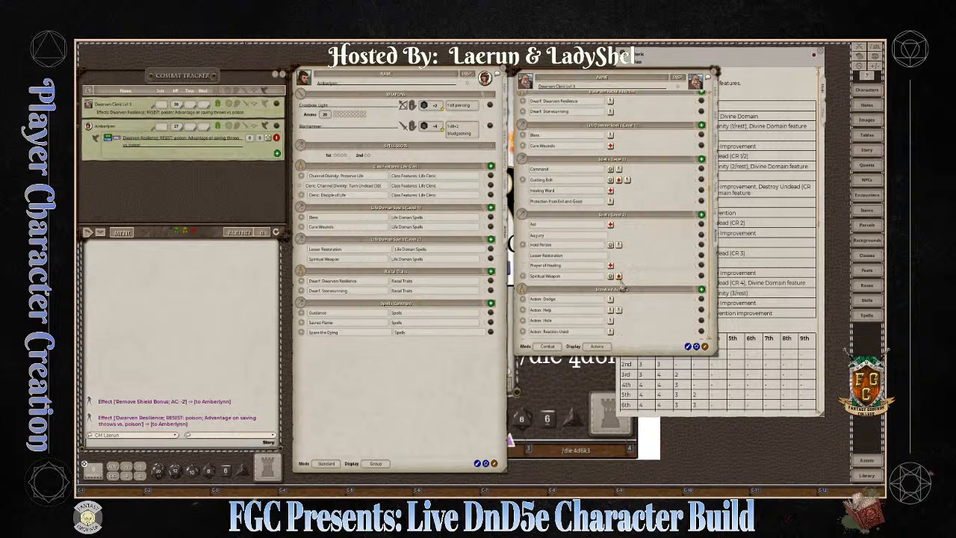
Step: Look through the prebuilt cleric's spell and standard action groups, and close the Cleric class reference and the Images list
scroll(632, 275, "down", 1)
scroll(644, 274, "down", 2)
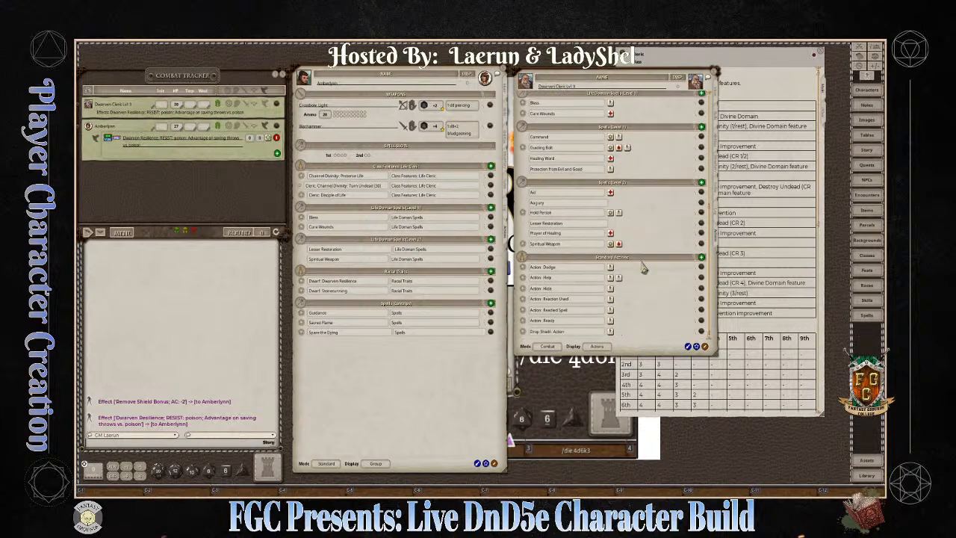
scroll(643, 269, "up", 3)
scroll(650, 286, "down", 3)
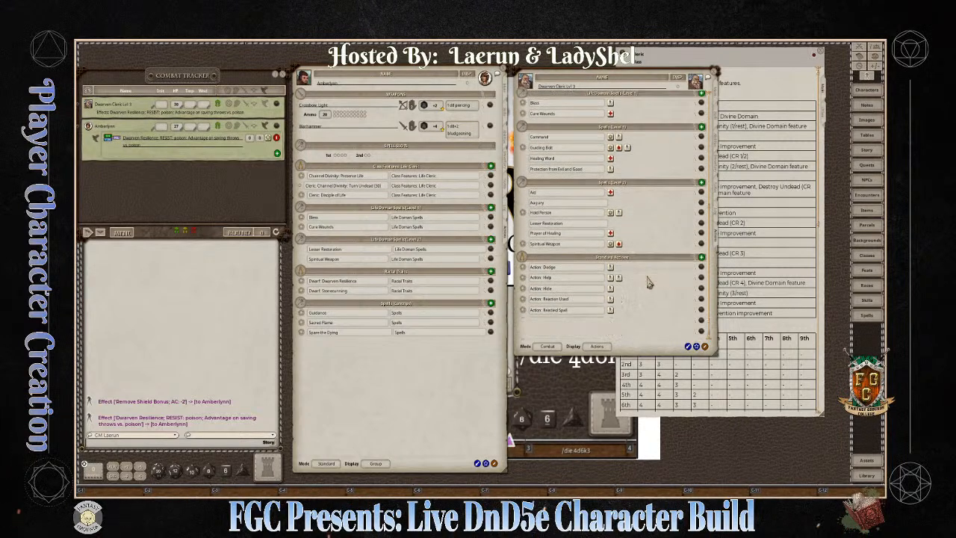
scroll(647, 281, "up", 3)
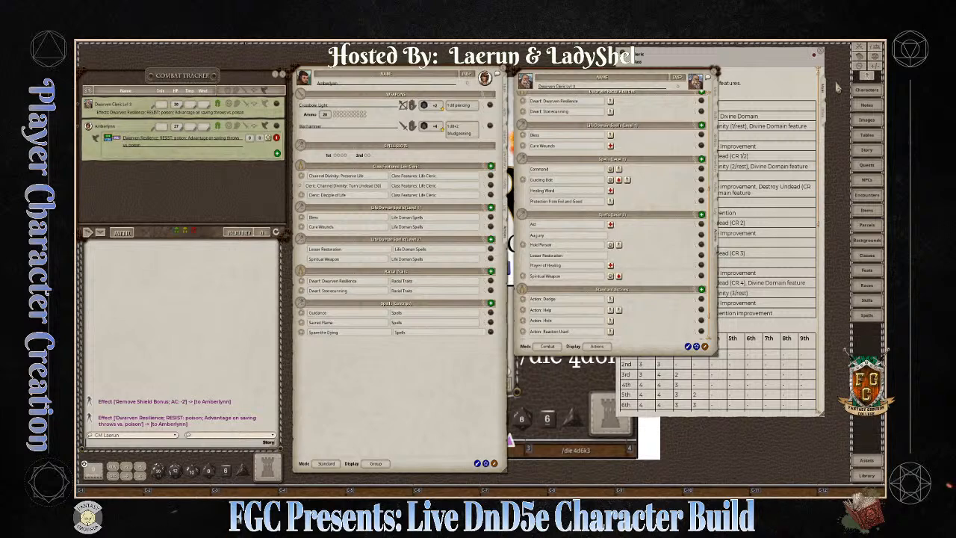
left_click(814, 55)
left_click(775, 199)
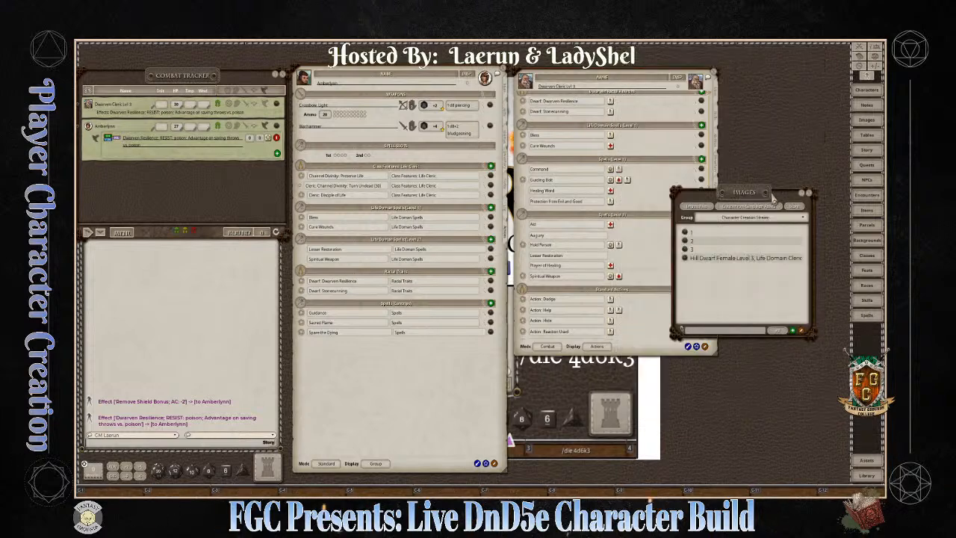
left_click(809, 194)
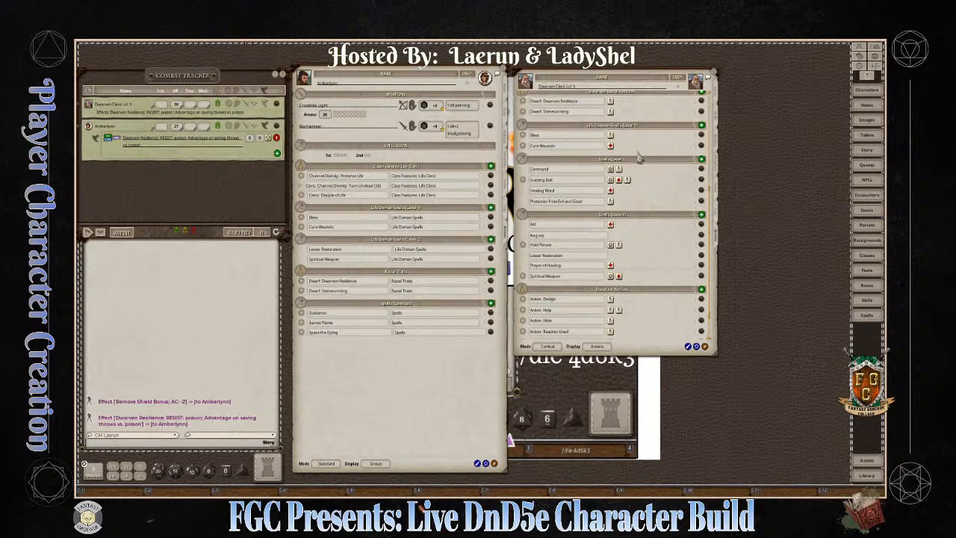
Step: Copy the level 1 spells Command, Guiding Bolt, Healing Word and Protection from Evil and Good from the prebuilt cleric to the new one
left_click_drag(702, 172, 415, 164)
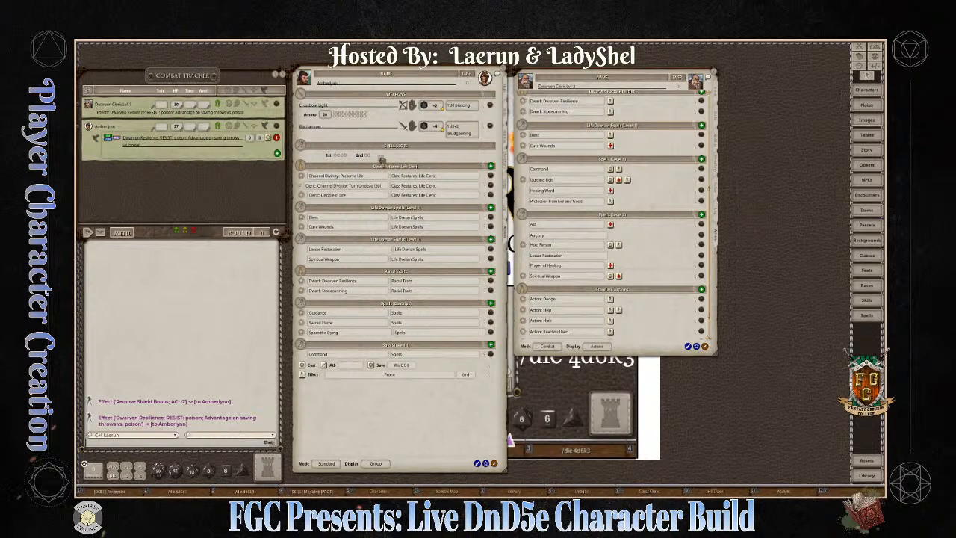
left_click_drag(701, 180, 397, 161)
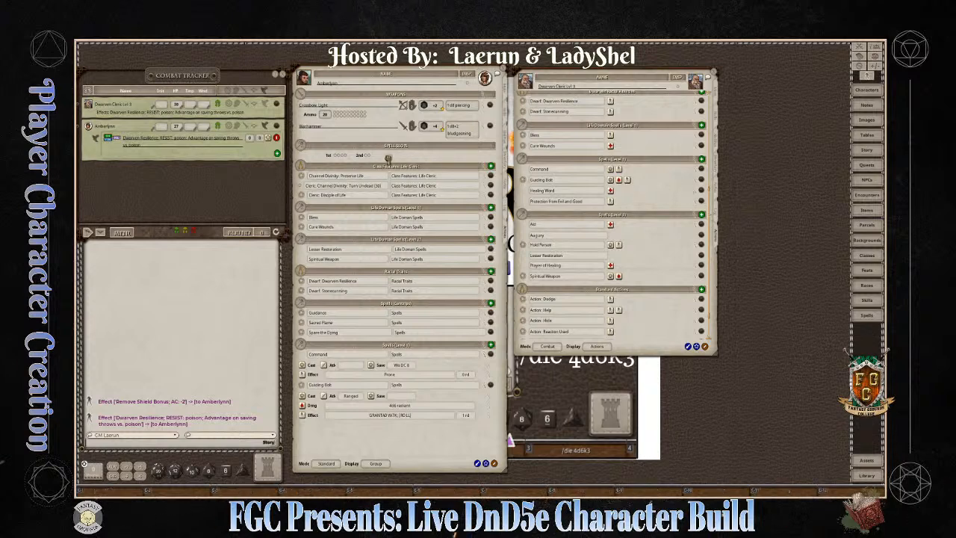
left_click_drag(701, 190, 386, 157)
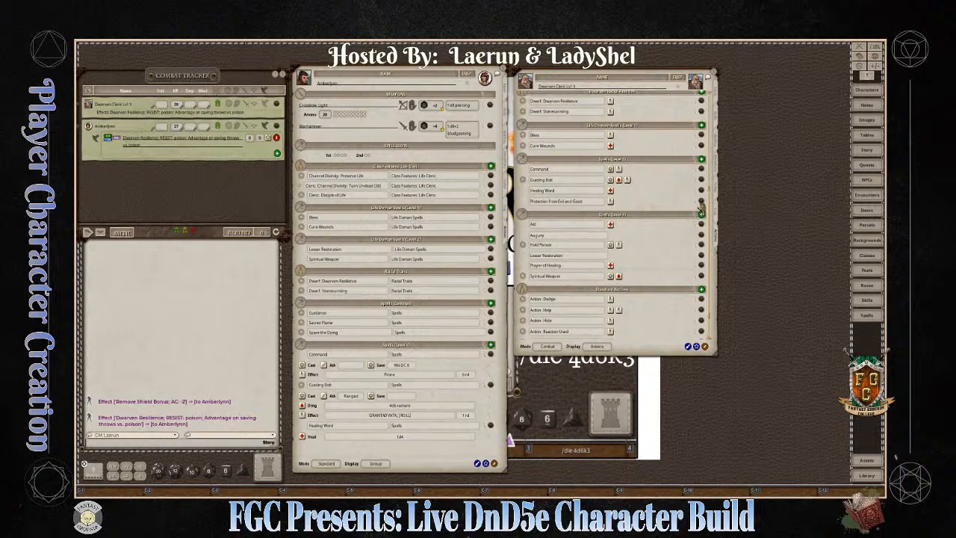
left_click_drag(702, 203, 381, 160)
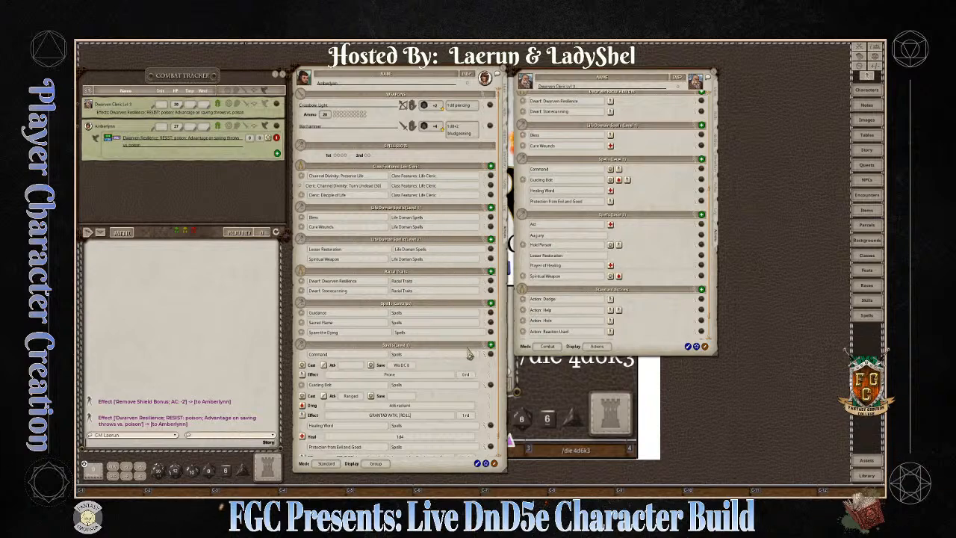
scroll(467, 351, "down", 1)
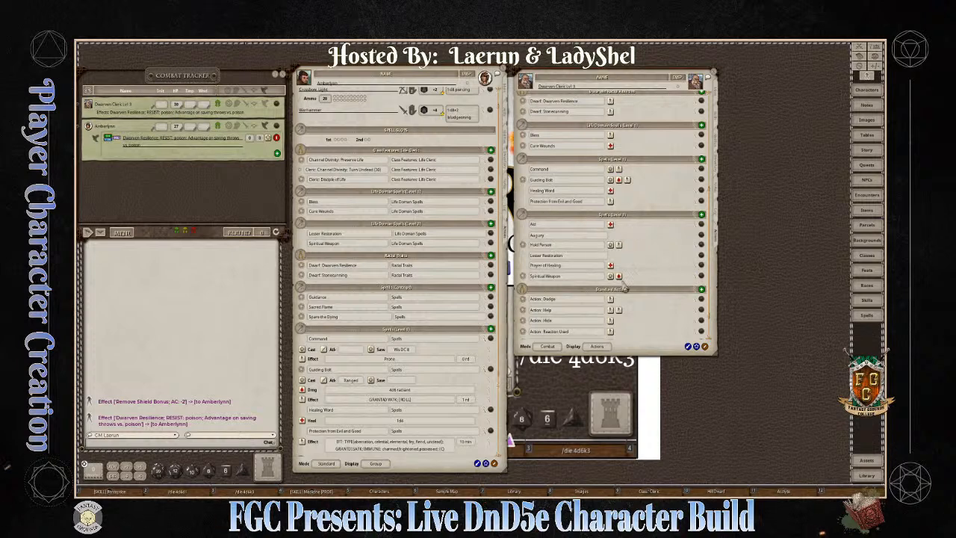
Step: Copy the level 2 spells Aid, Augury, Hold Person, Lesser Restoration and Prayer of Healing from the prebuilt cleric to the new one
key("ctrl")
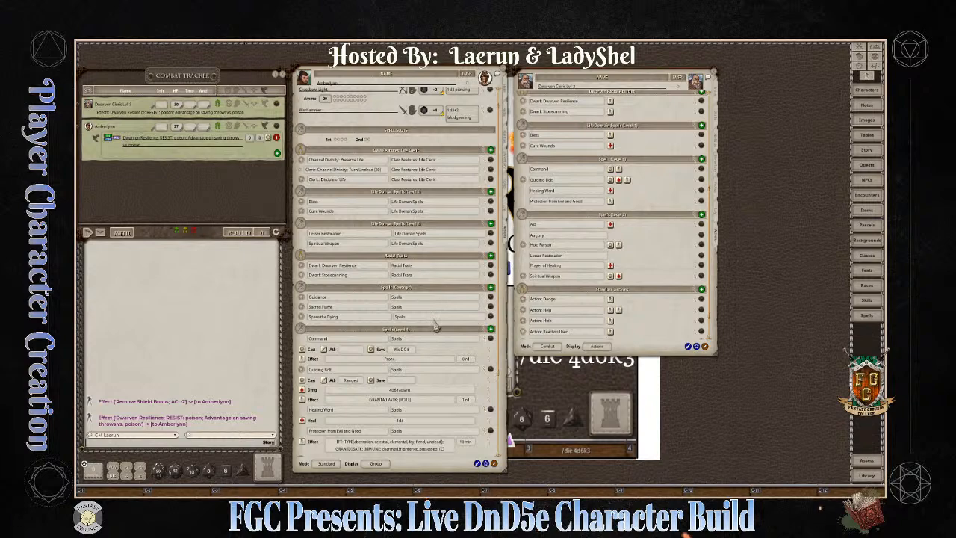
key("ctrl")
scroll(459, 366, "down", 2)
scroll(455, 384, "down", 3)
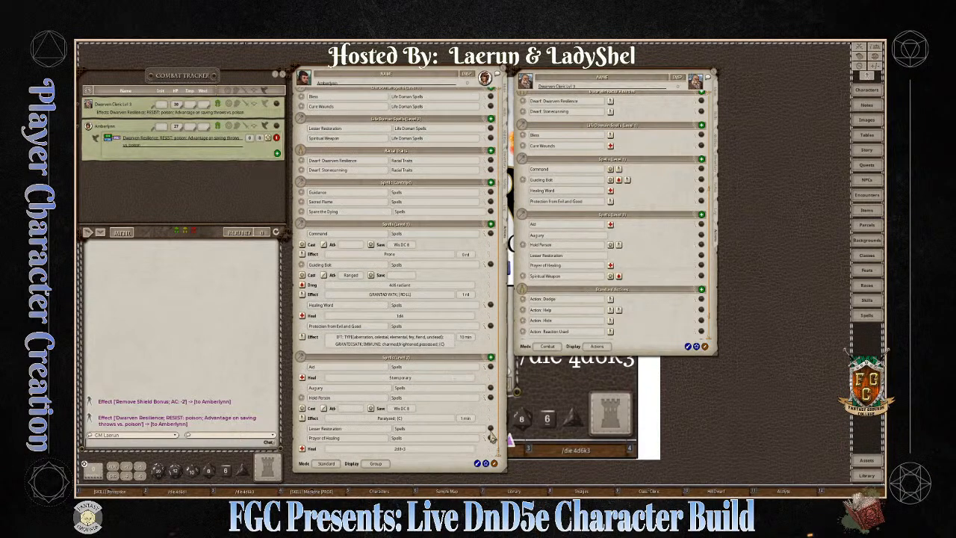
Step: Delete the duplicate Lesser Restoration from the new cleric's level 2 Spells group
right_click(493, 437)
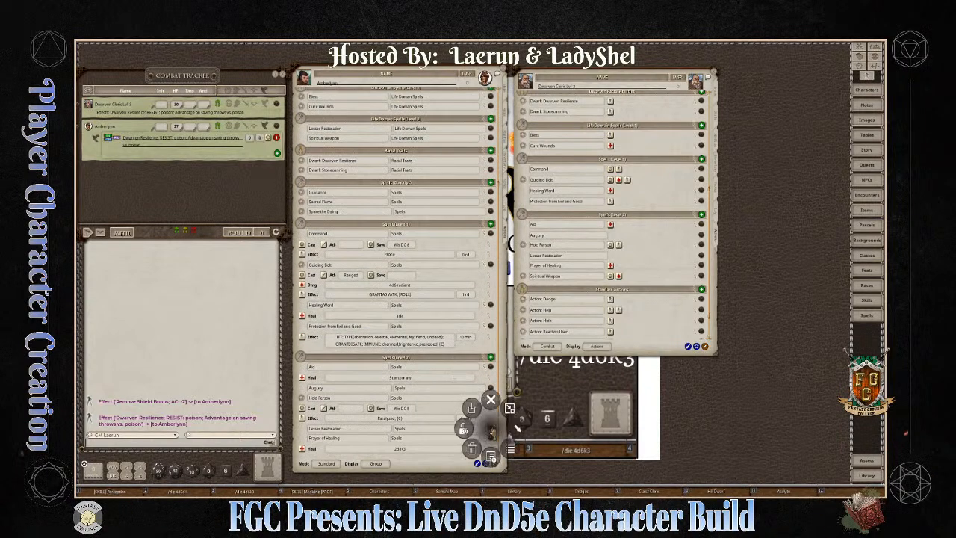
left_click(461, 449)
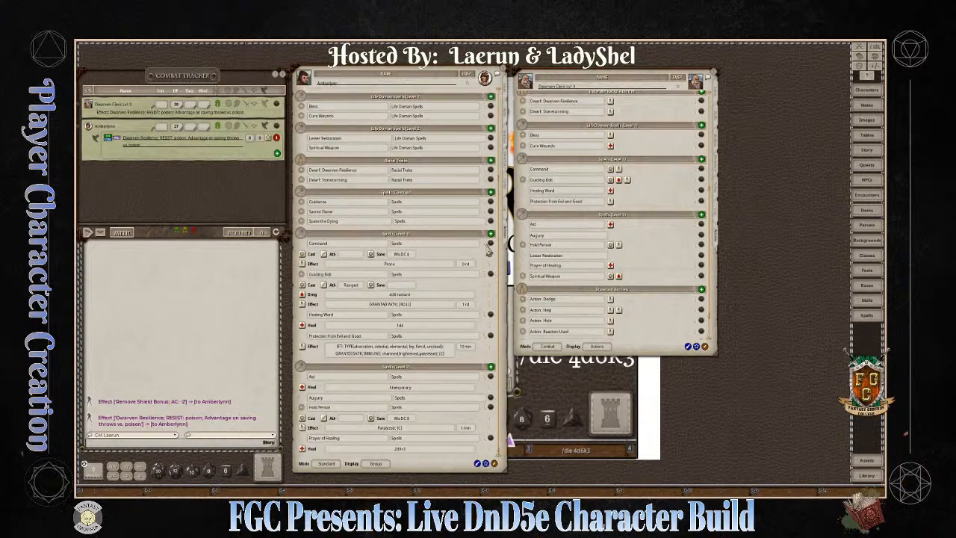
left_click(489, 245)
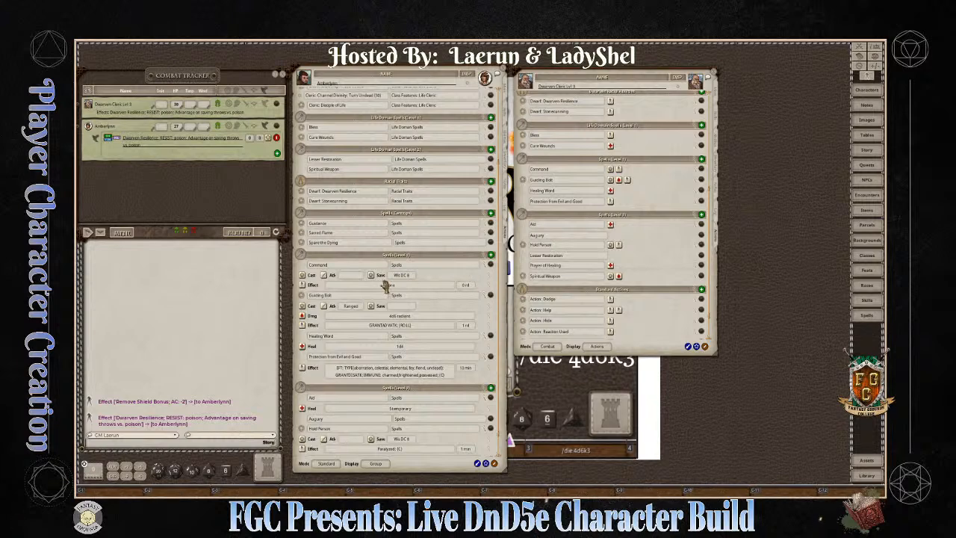
Step: Set the ability of the new cleric's Spells power group to Wisdom, and close the group's settings
left_click(486, 262)
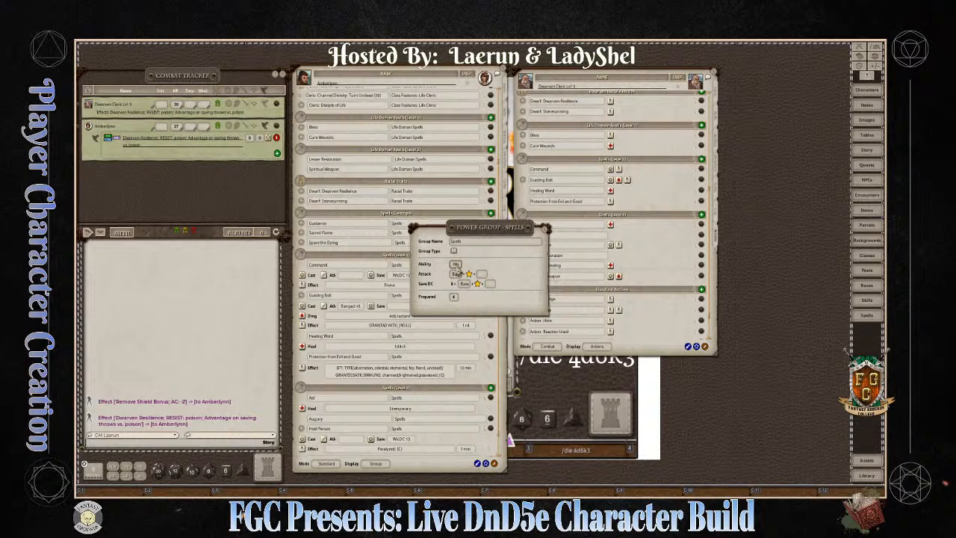
left_click(545, 229)
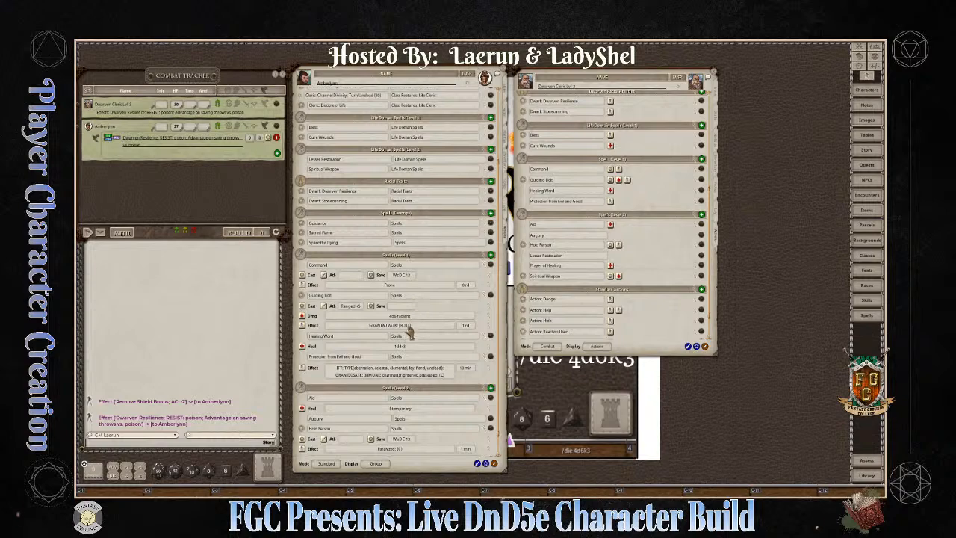
scroll(459, 422, "down", 1)
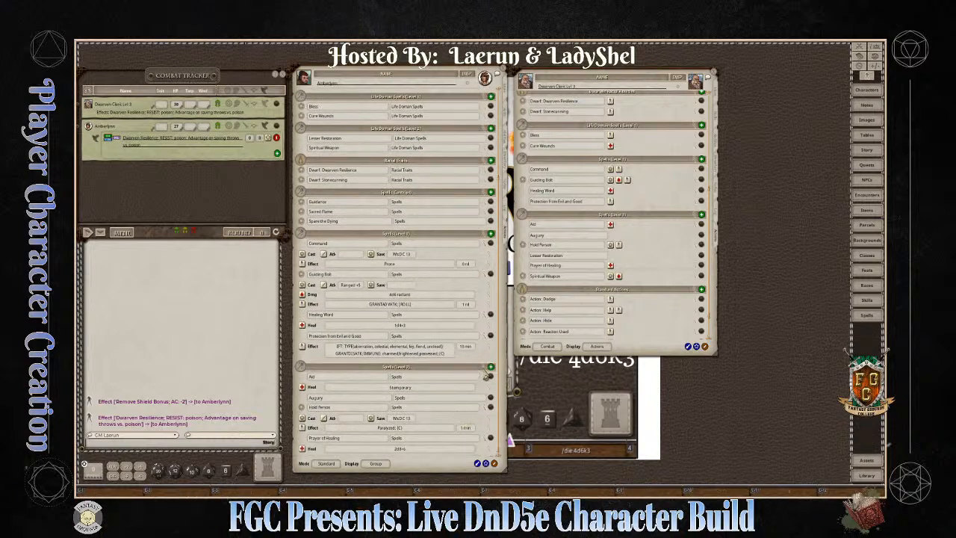
left_click(486, 376)
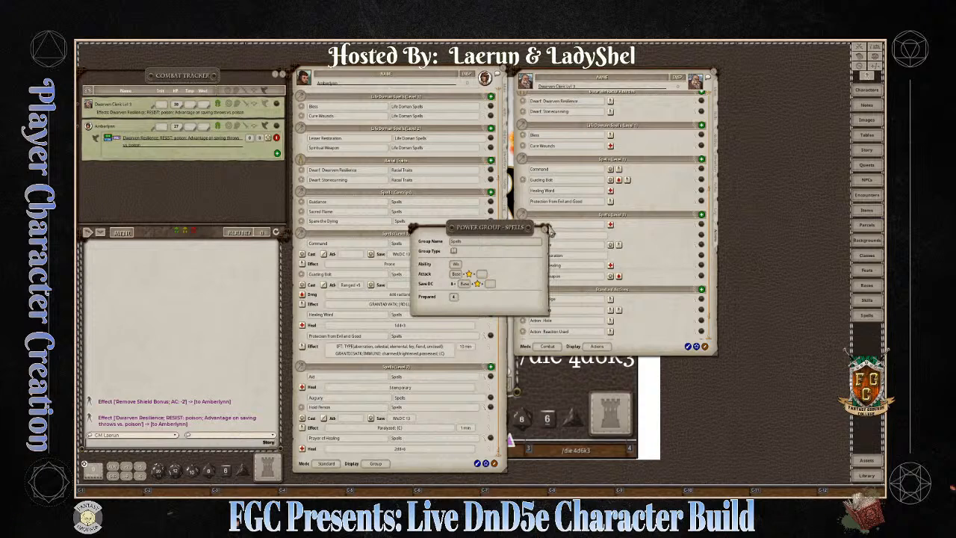
left_click(549, 231)
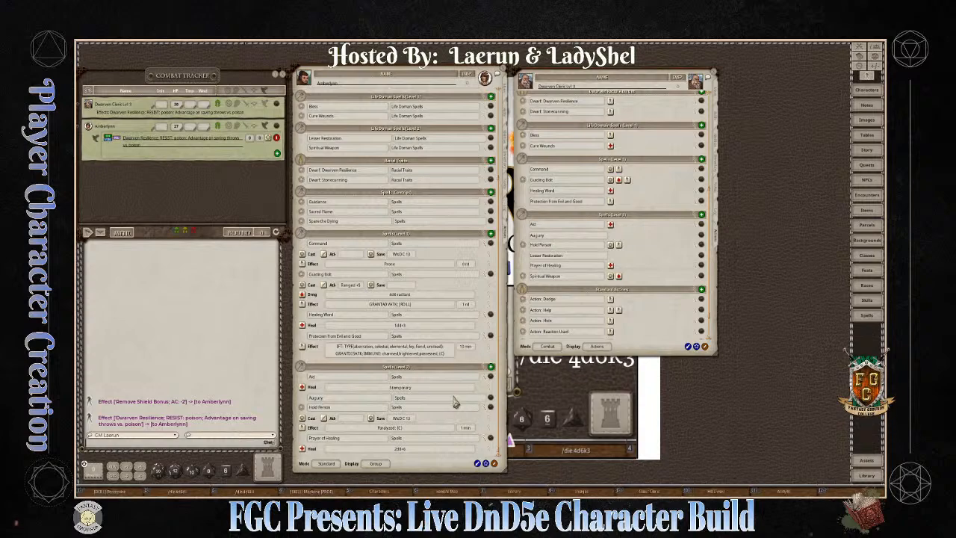
Step: Collapse the action details of the new cleric's level 1 and level 2 spells, and move the sheet higher
left_click(489, 377)
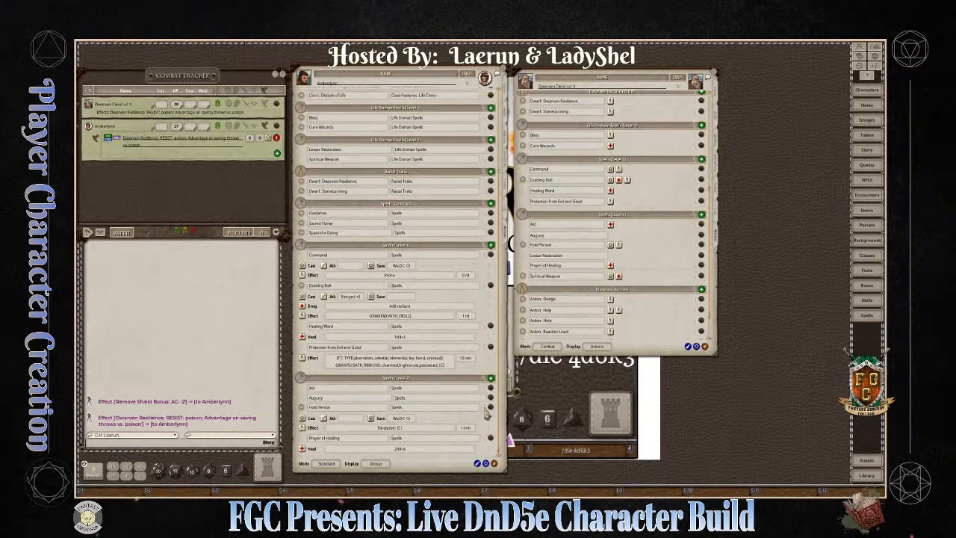
left_click(489, 407)
left_click(485, 440)
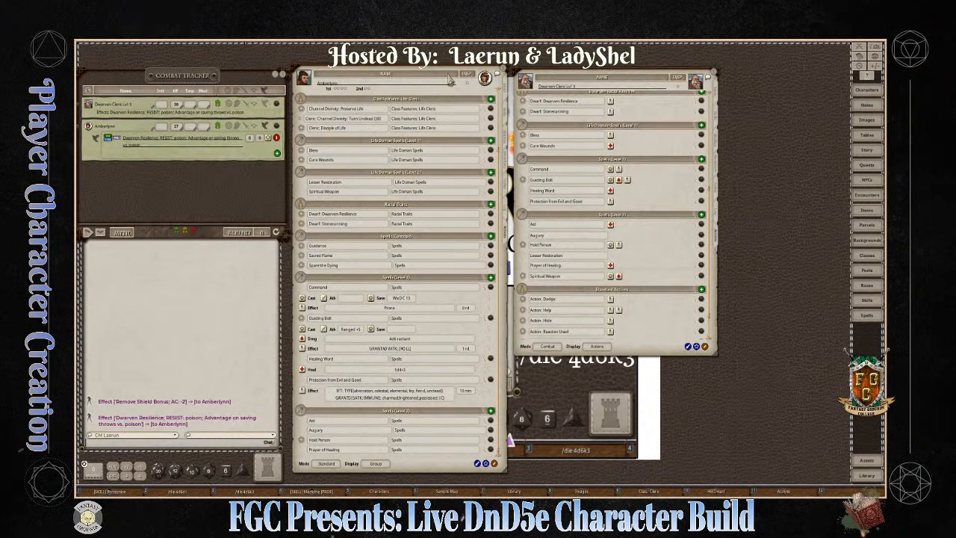
left_click_drag(449, 70, 451, 44)
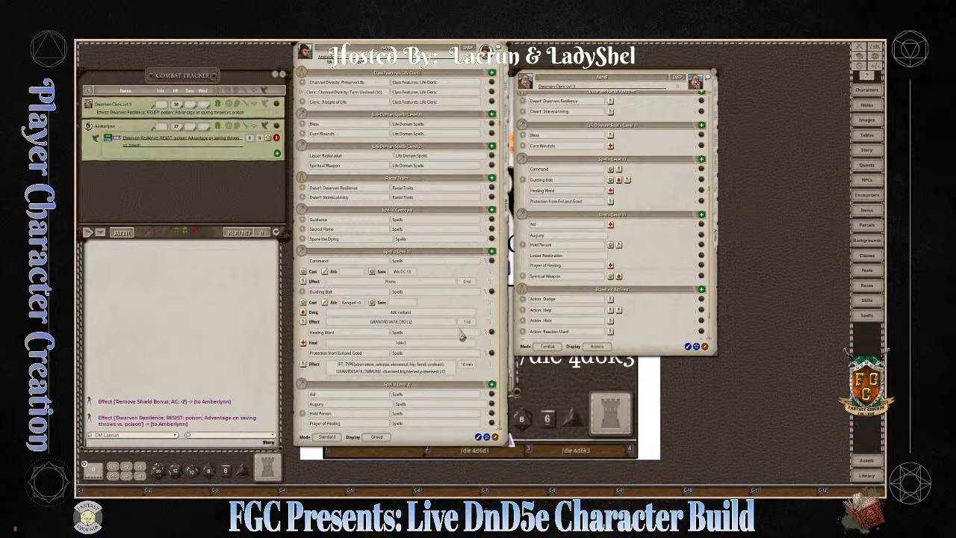
left_click(487, 262)
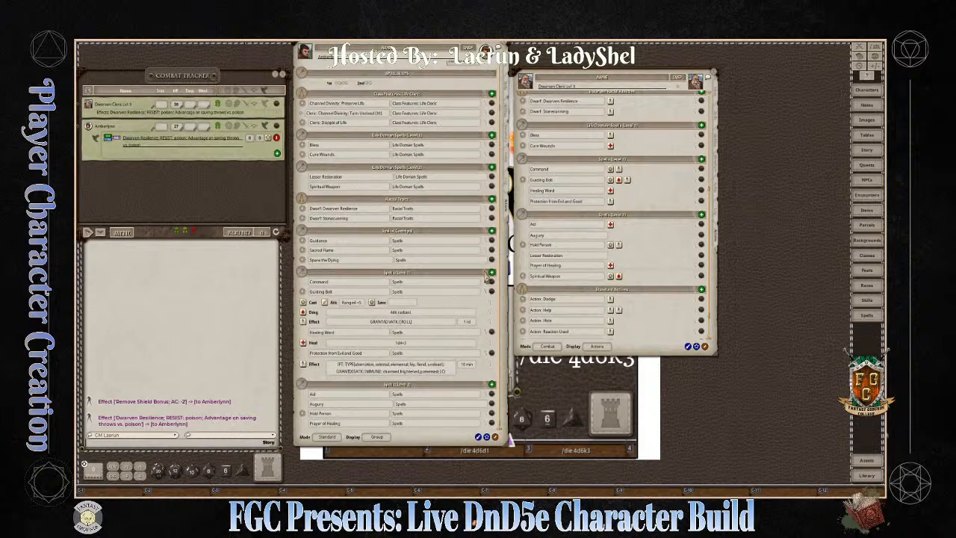
left_click(487, 292)
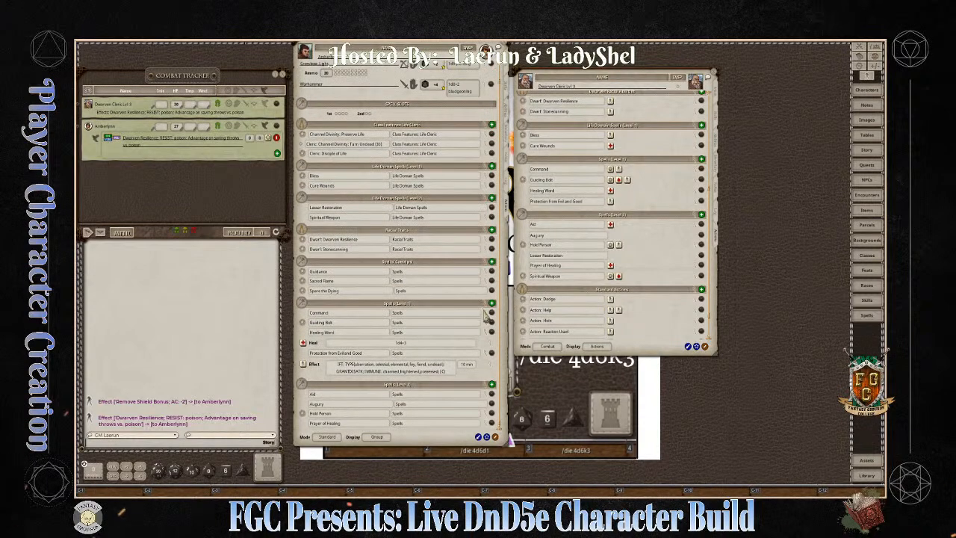
left_click(487, 336)
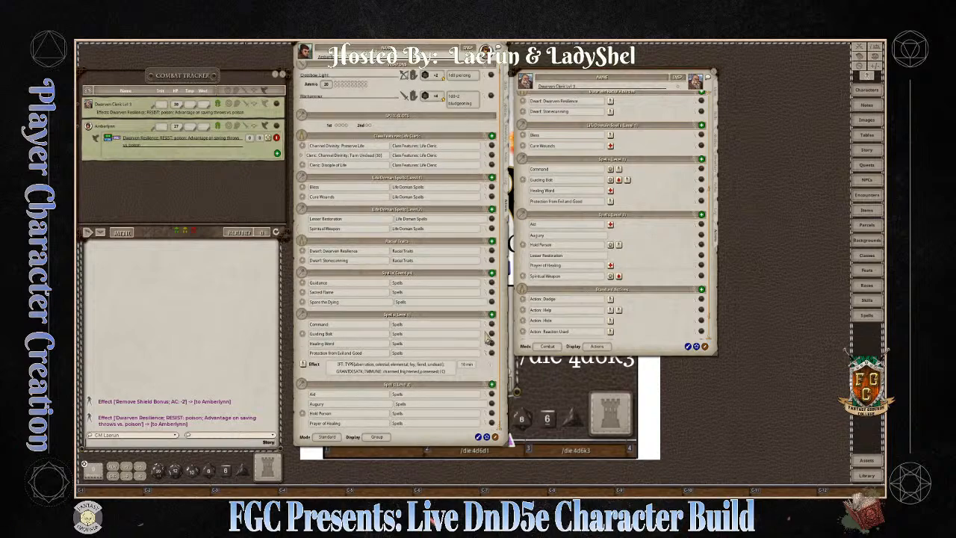
left_click(489, 355)
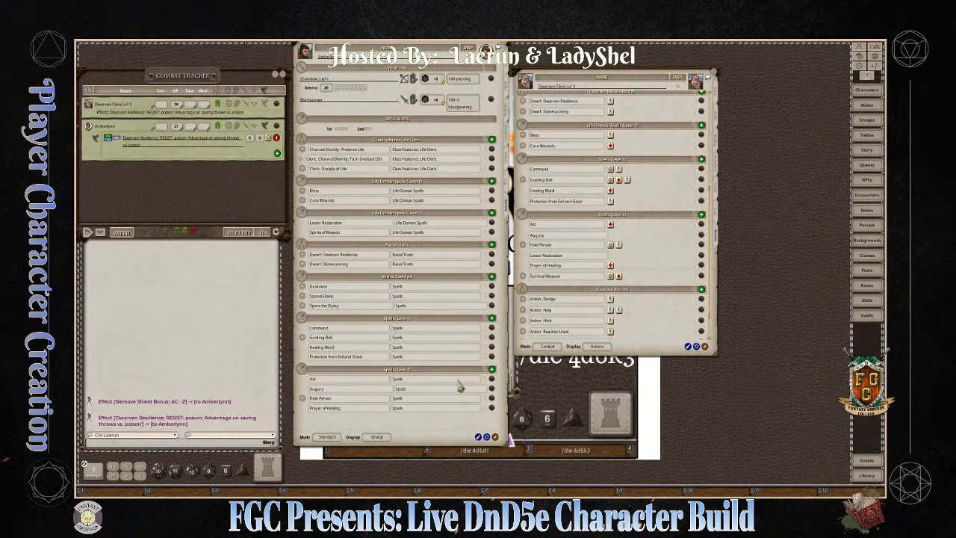
Step: Look over the prebuilt cleric's spell and standard action groups and close that character's sheet
scroll(623, 334, "down", 2)
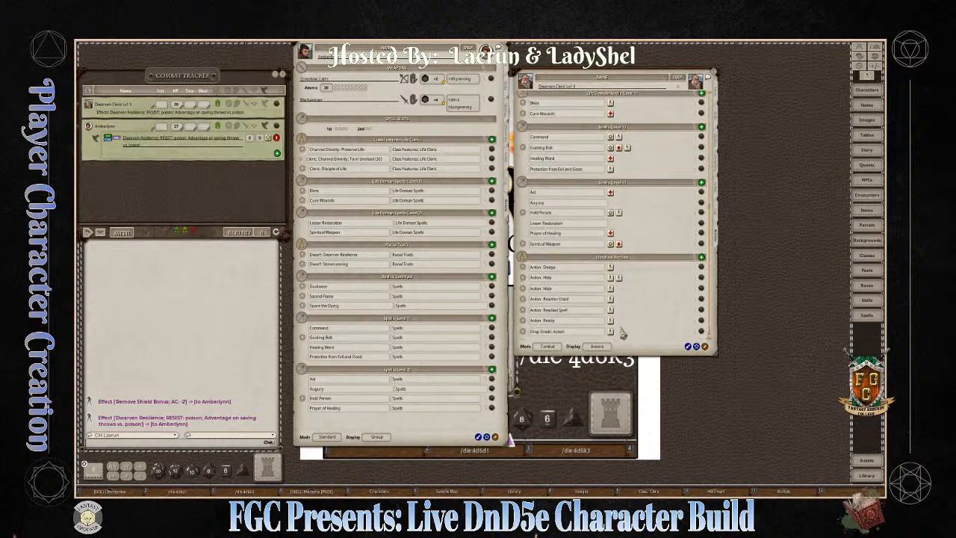
scroll(567, 304, "up", 1)
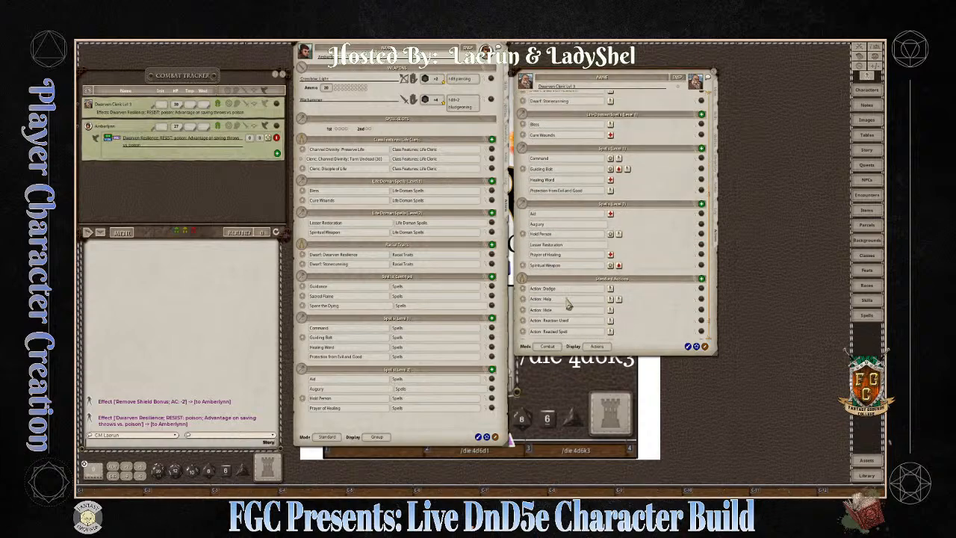
left_click(716, 76)
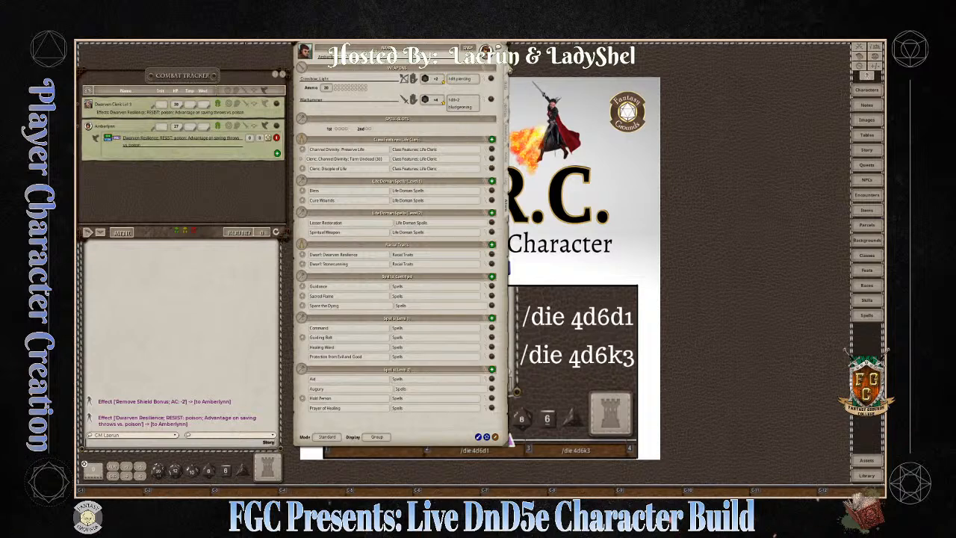
Step: Review the new cleric's main statistics, inventory and actions on the character sheet
left_click(506, 83)
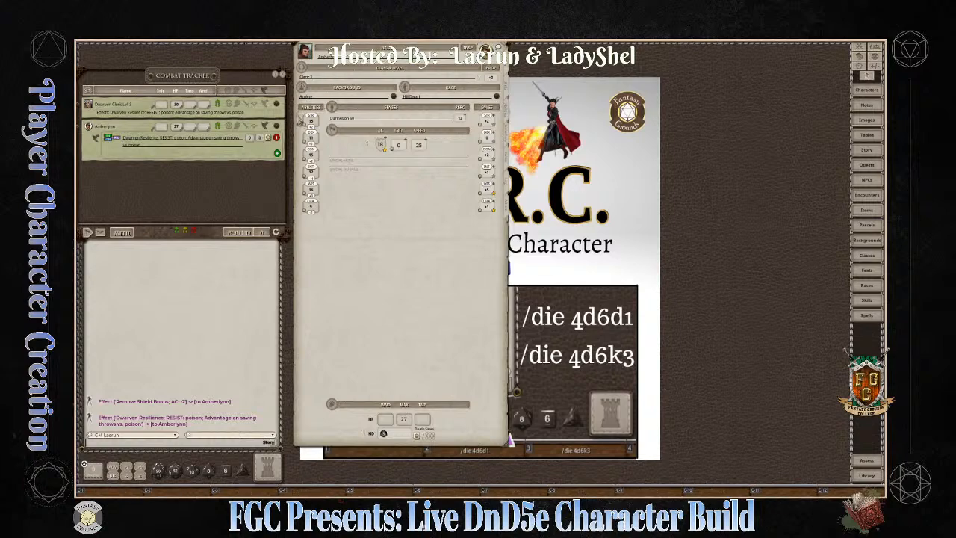
left_click(507, 214)
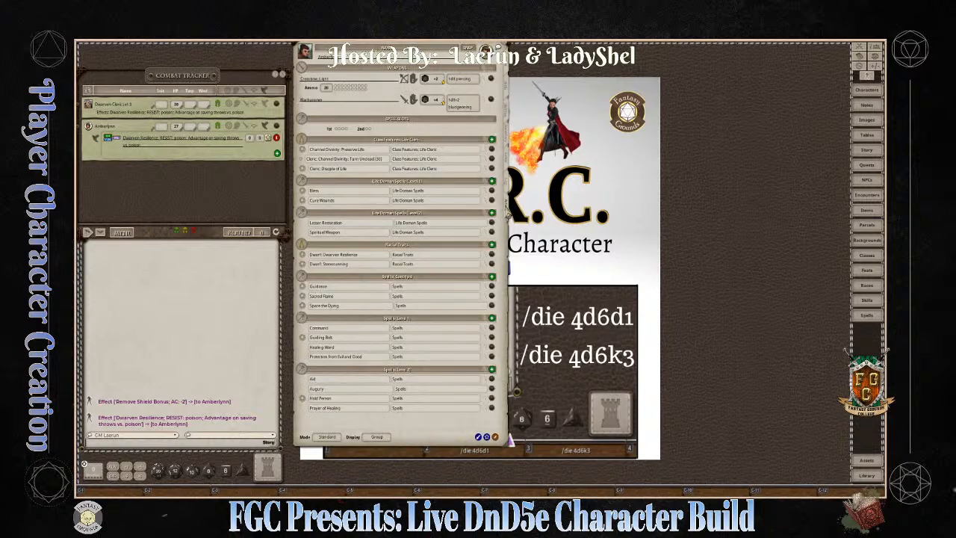
left_click(511, 155)
left_click(511, 140)
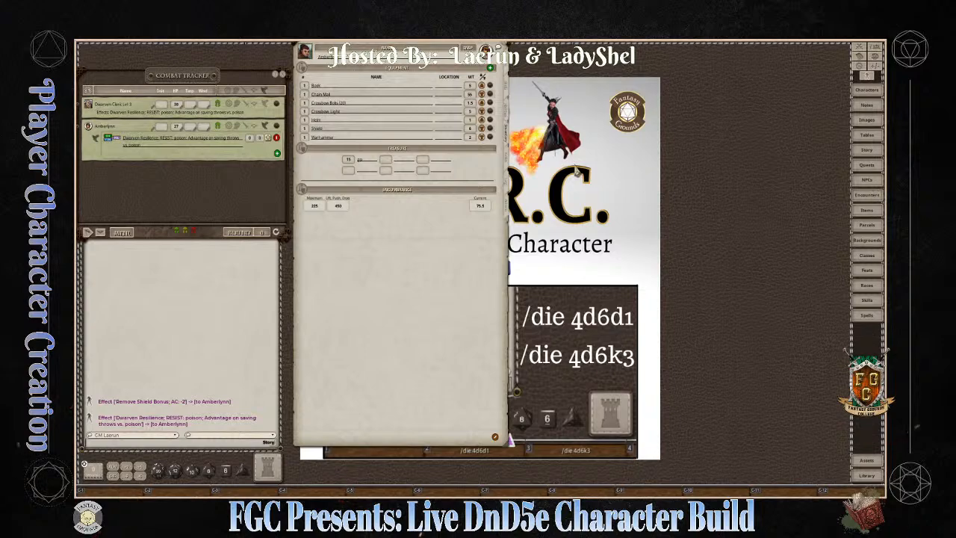
left_click(511, 157)
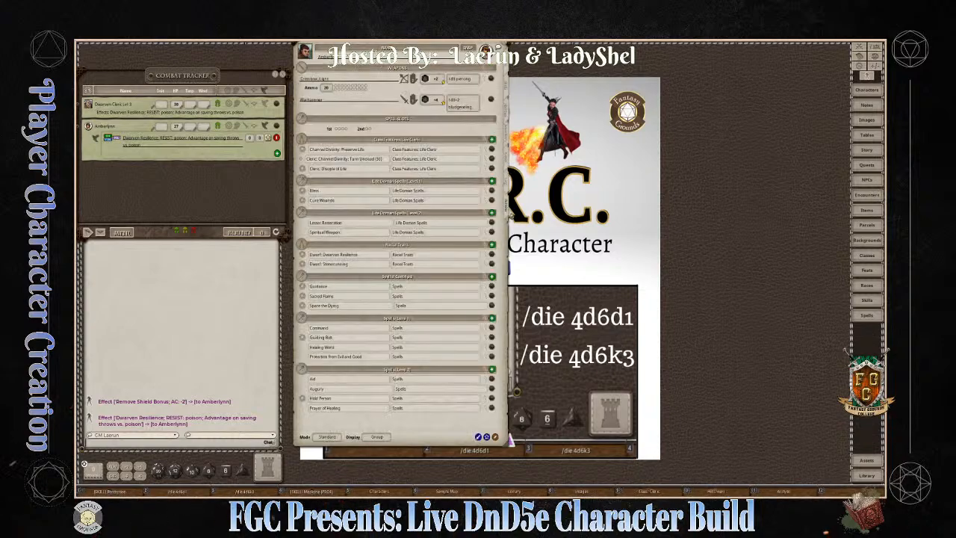
left_click(511, 195)
key("ctrl")
key("ctrl")
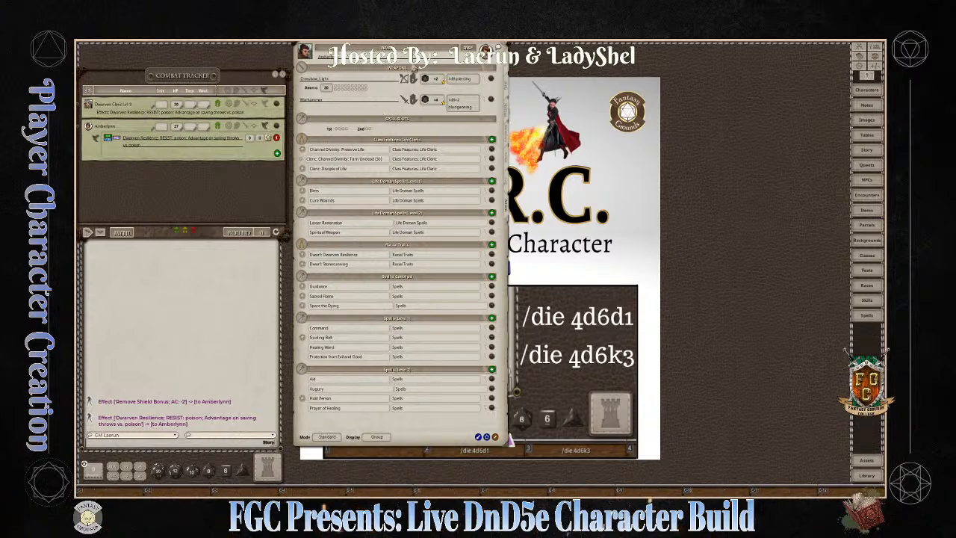
Step: Clear the chat history and show the new cleric's offense details in the combat tracker
left_click_drag(435, 47, 545, 89)
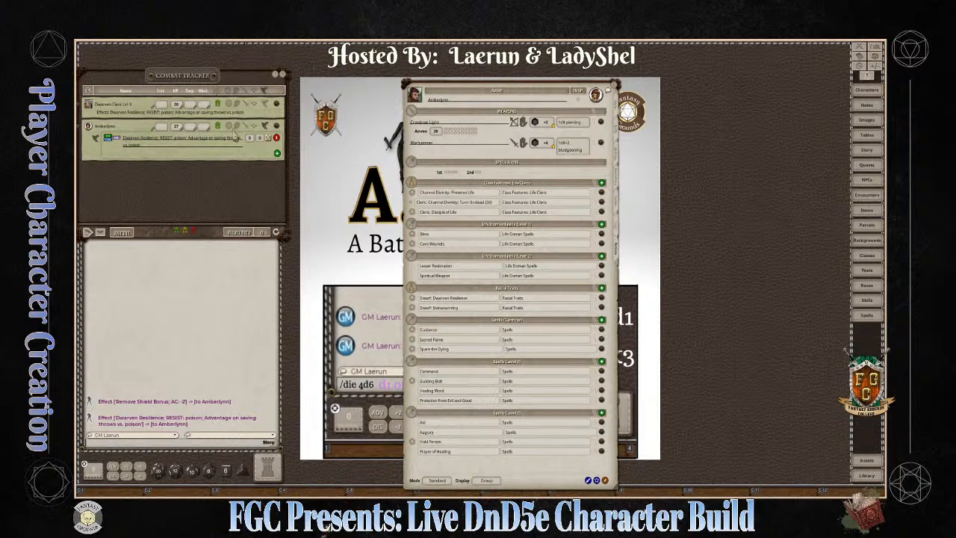
right_click(217, 316)
left_click(218, 289)
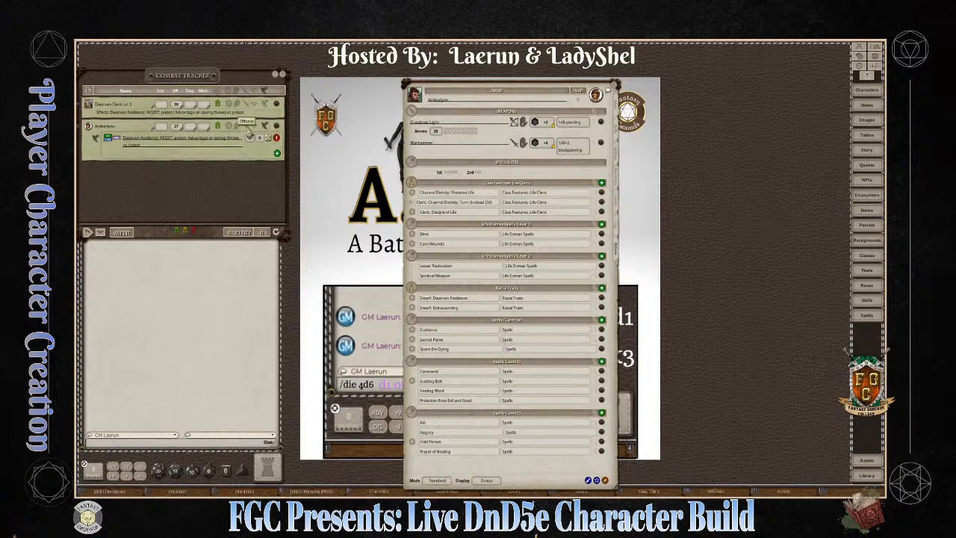
left_click(246, 124)
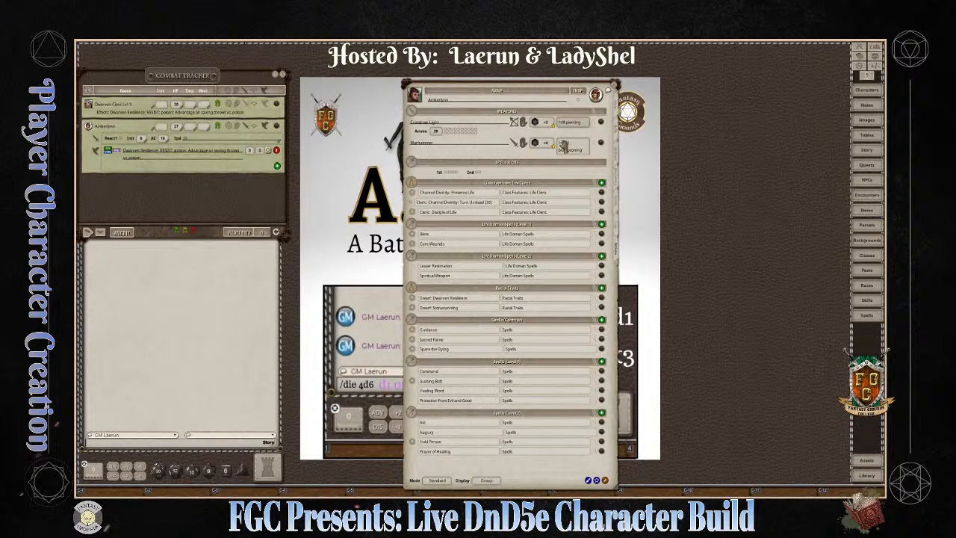
Step: Close the new cleric's sheet, and open the sample map beside the combat tracker
left_click(614, 87)
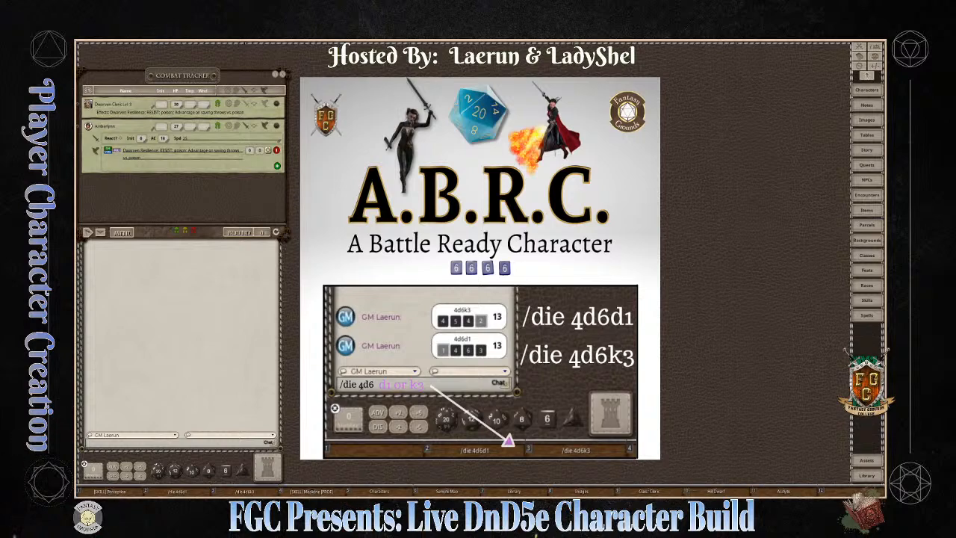
left_click(452, 493)
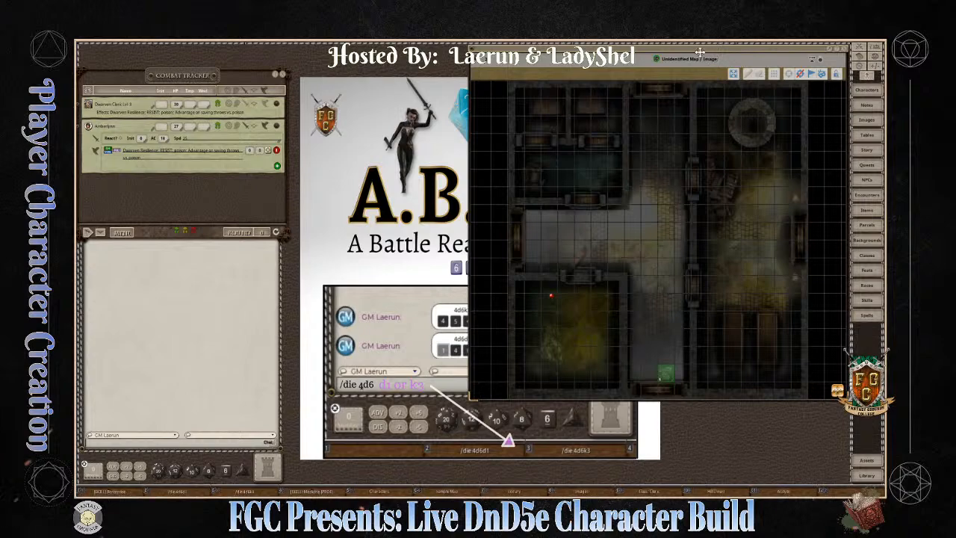
left_click_drag(714, 58, 600, 65)
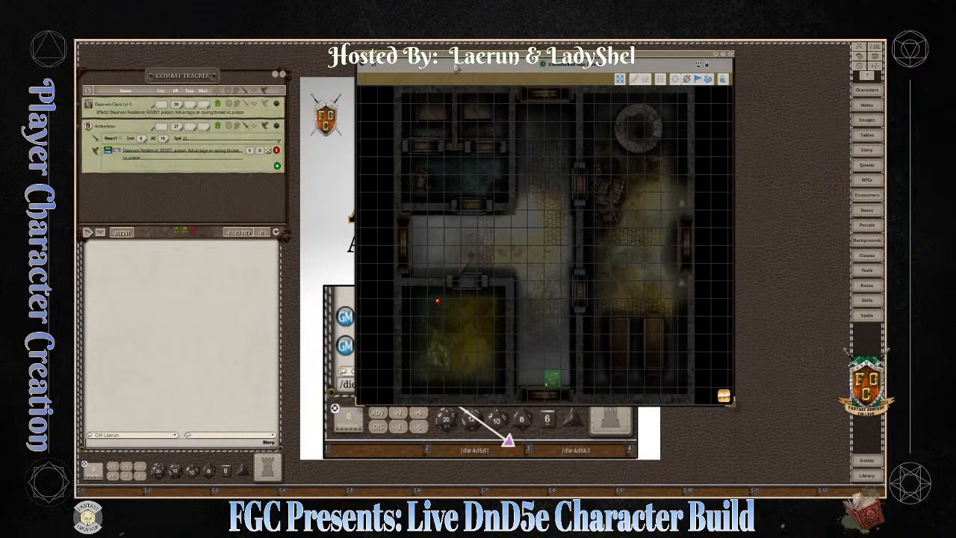
left_click_drag(457, 59, 395, 56)
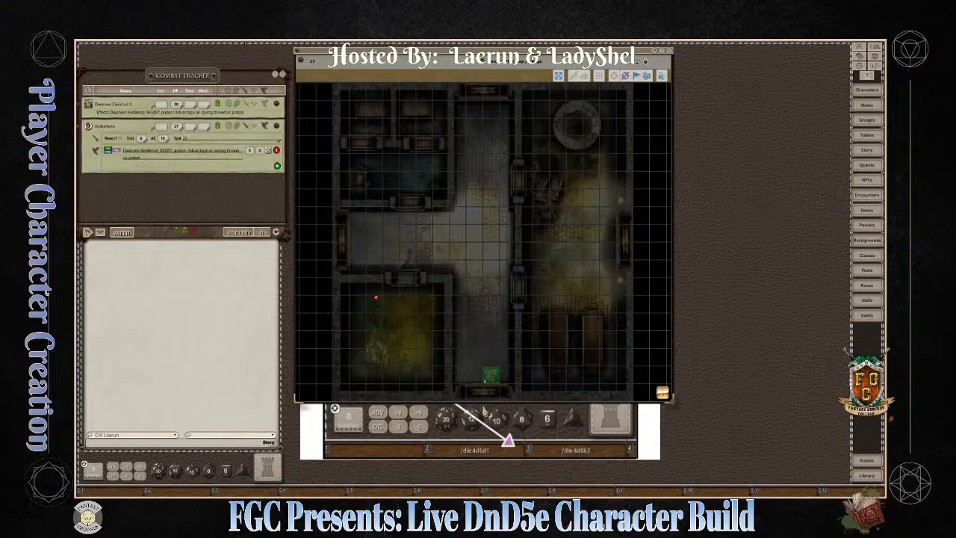
Step: Place the new cleric's token from the combat tracker on the map, diagonally next to the prebuilt cleric's token at the corridor's south door
scroll(482, 299, "down", 1)
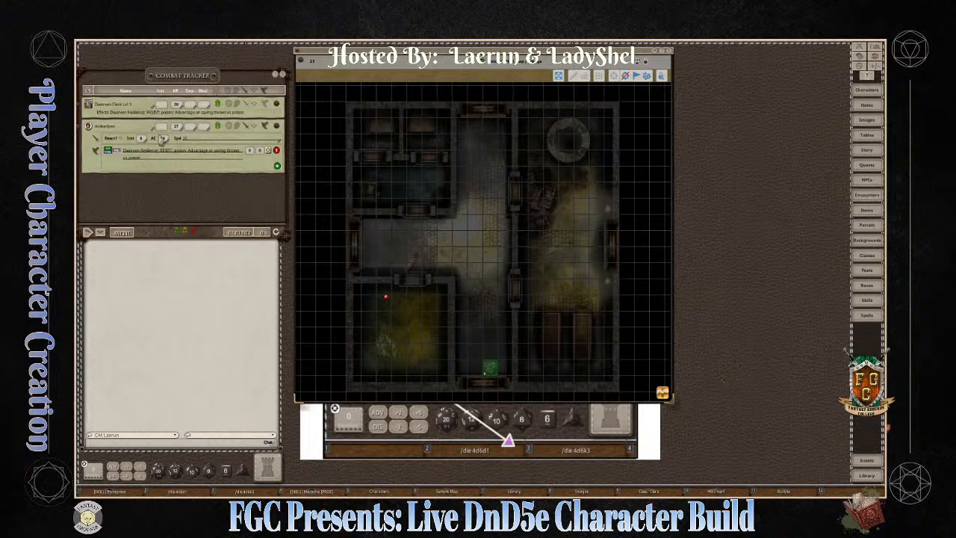
left_click_drag(93, 131, 481, 347)
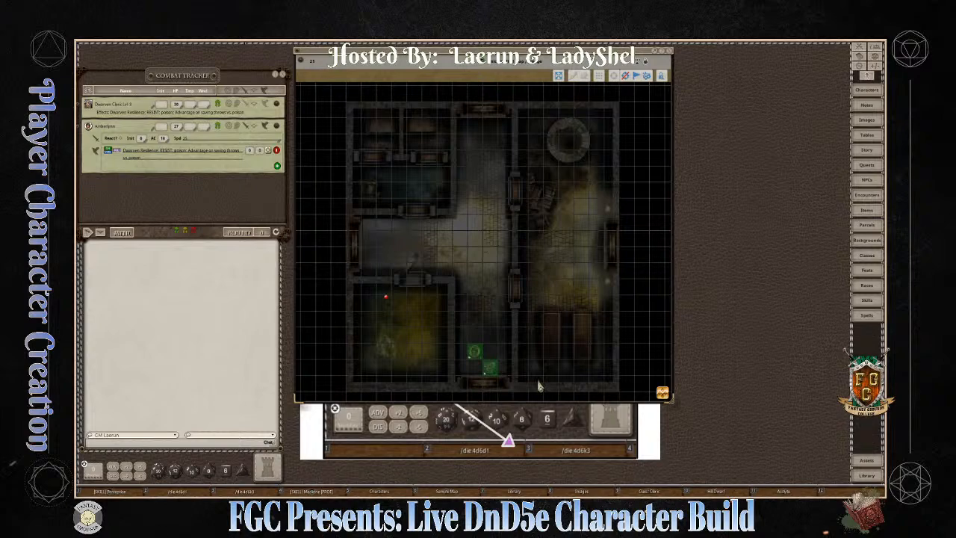
scroll(490, 384, "up", 1)
scroll(490, 384, "up", 3)
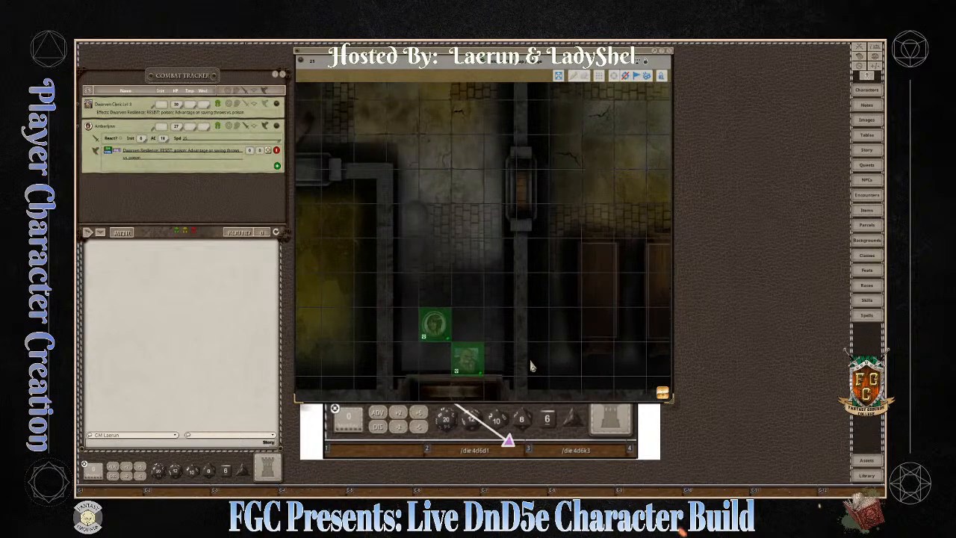
Step: Examine the map's lighting and the line of sight along the corridor from the two cleric tokens
scroll(532, 366, "down", 2)
scroll(531, 366, "down", 1)
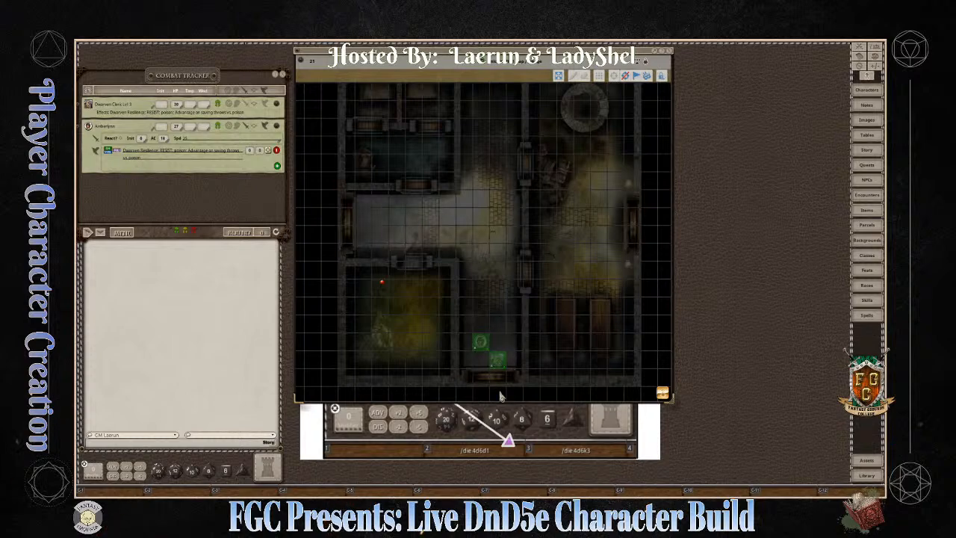
scroll(486, 375, "down", 1)
scroll(552, 305, "down", 1)
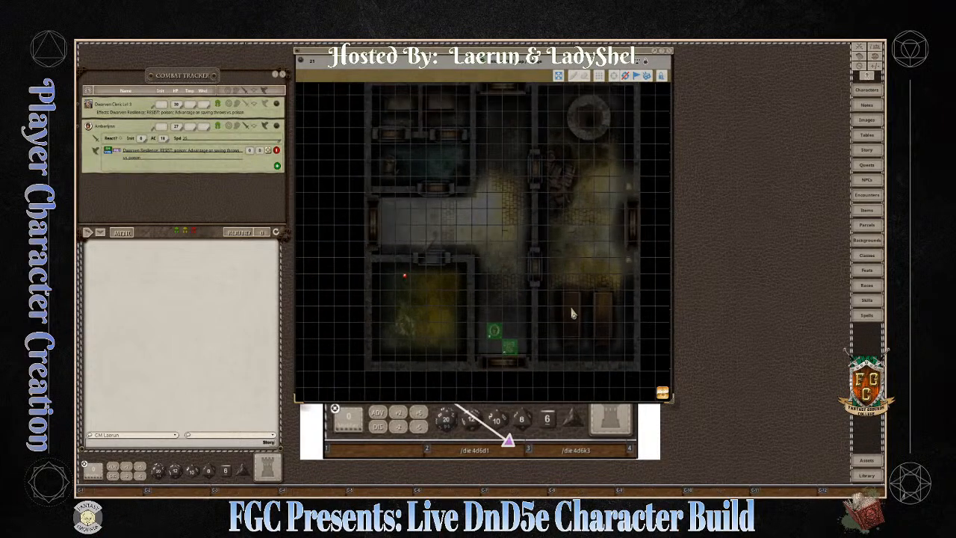
scroll(572, 314, "up", 1)
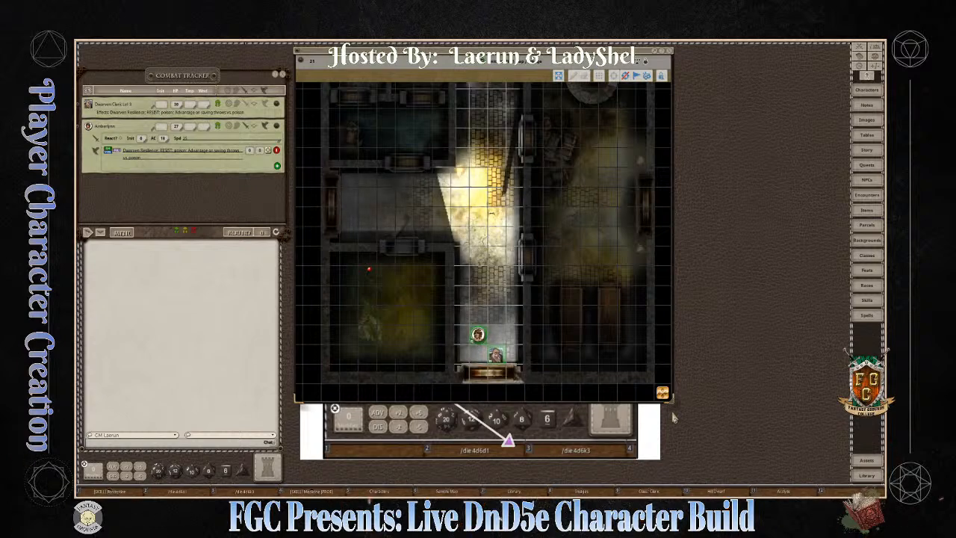
scroll(492, 272, "up", 4)
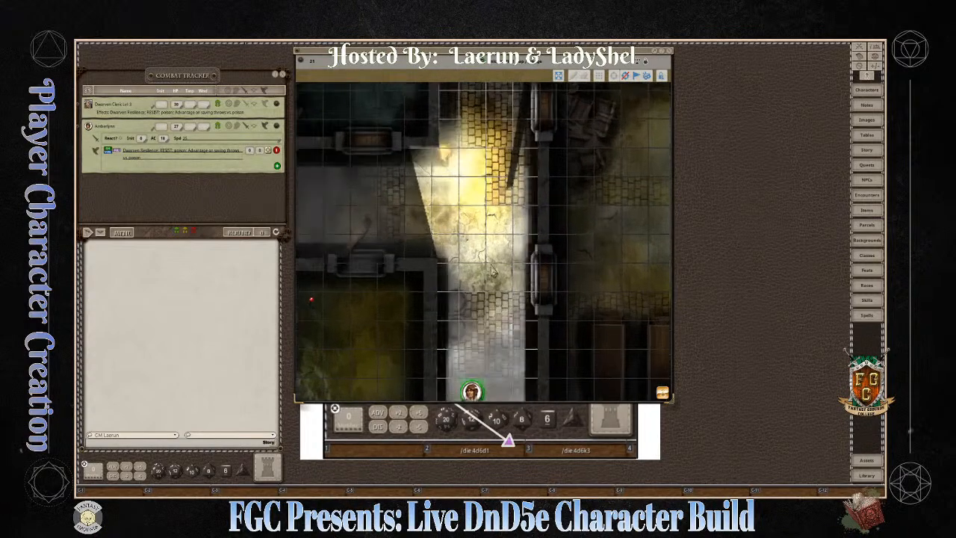
scroll(492, 272, "down", 3)
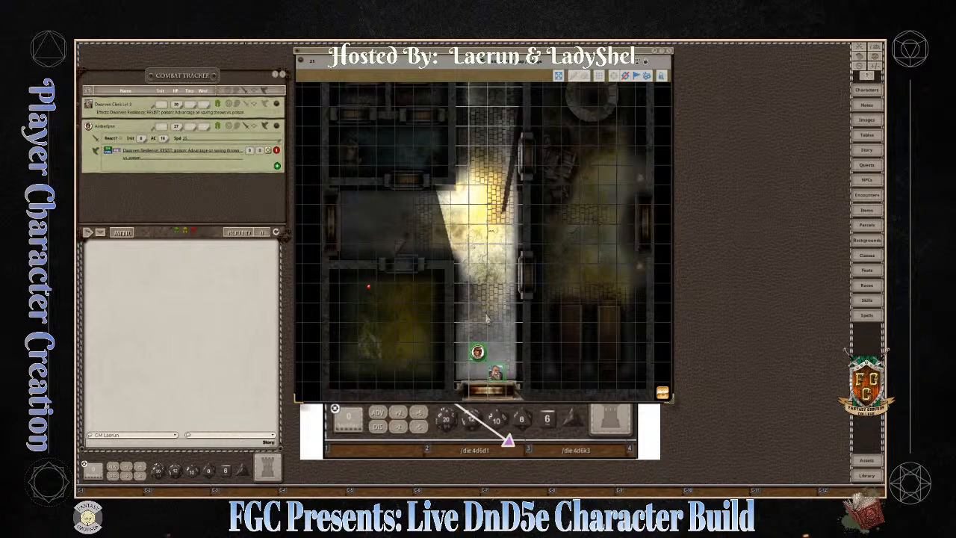
Step: Give the current turn to the new cleric in the combat tracker
scroll(470, 290, "up", 2)
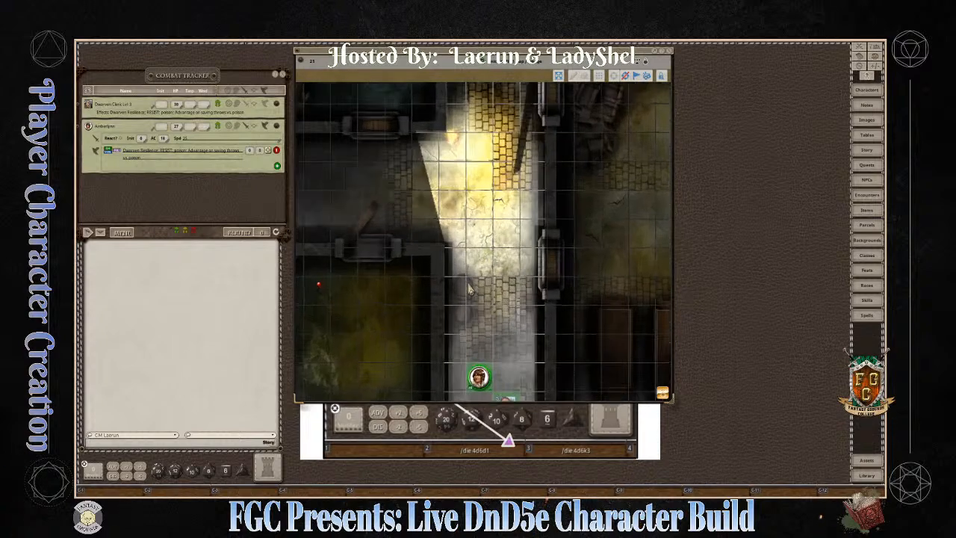
scroll(484, 207, "down", 3)
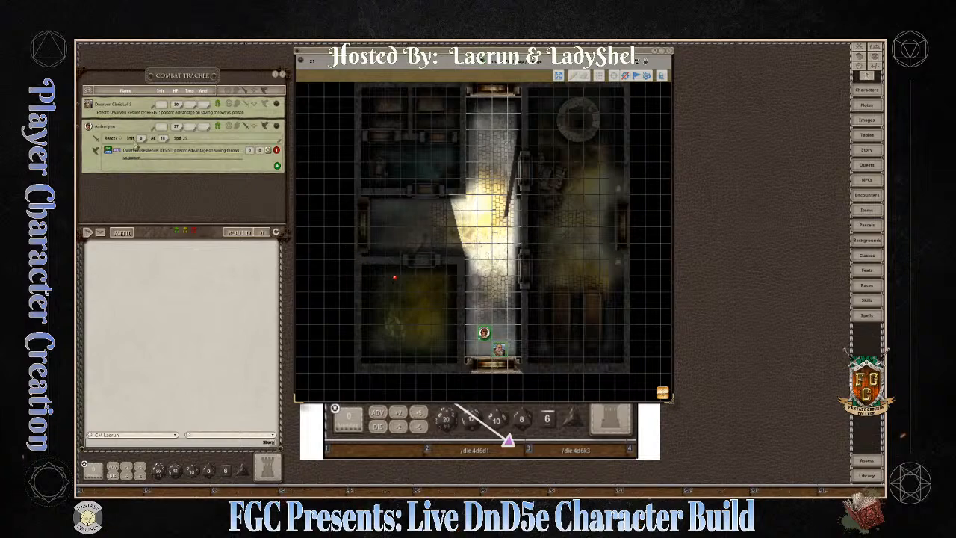
left_click(85, 136)
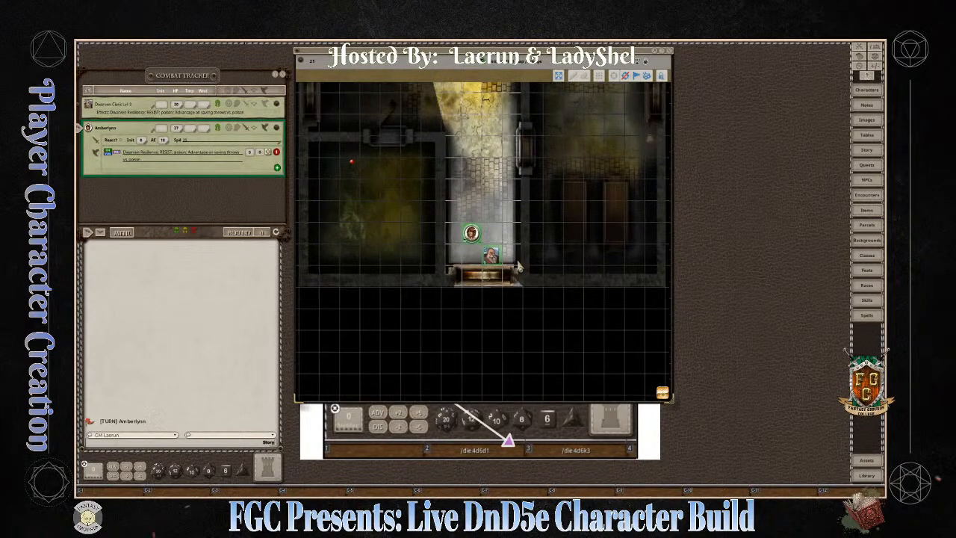
scroll(630, 350, "up", 2)
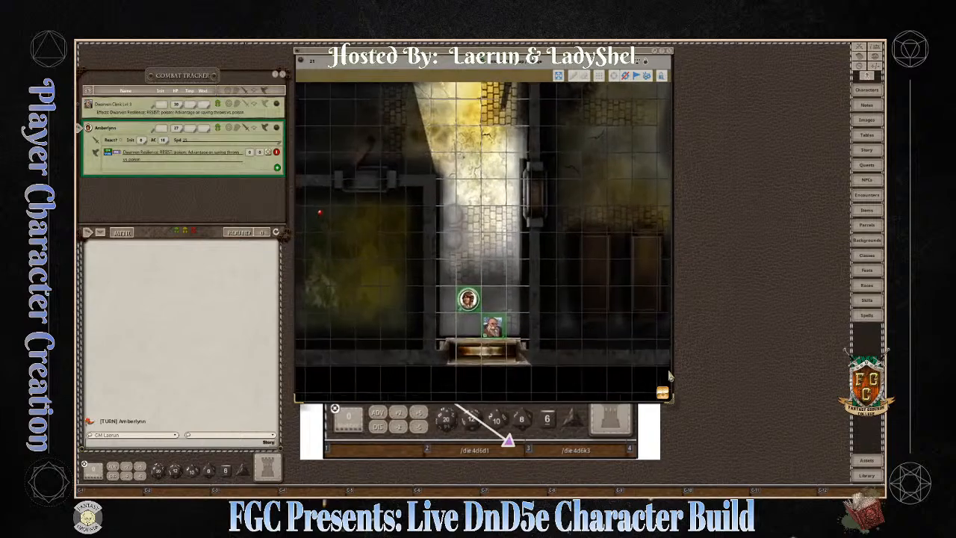
scroll(619, 334, "down", 3)
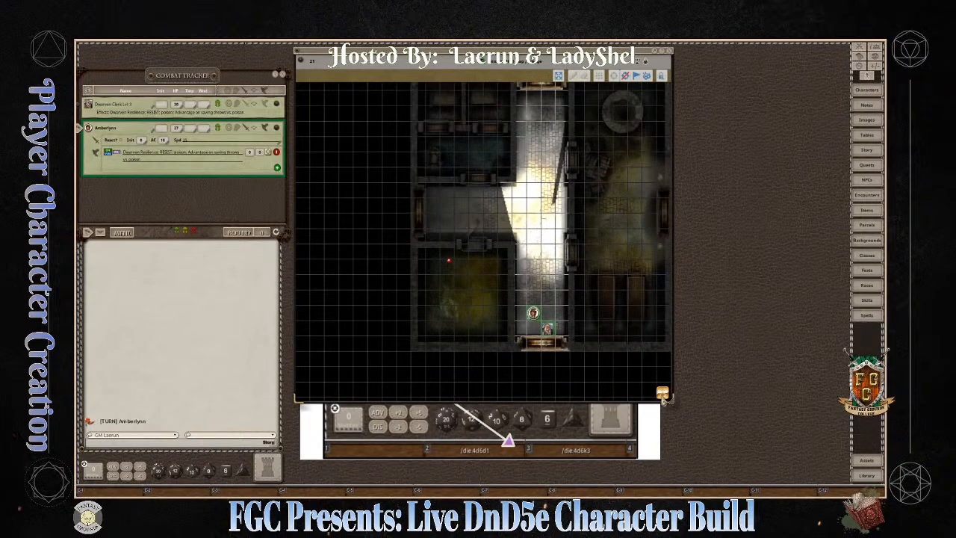
scroll(567, 332, "up", 1)
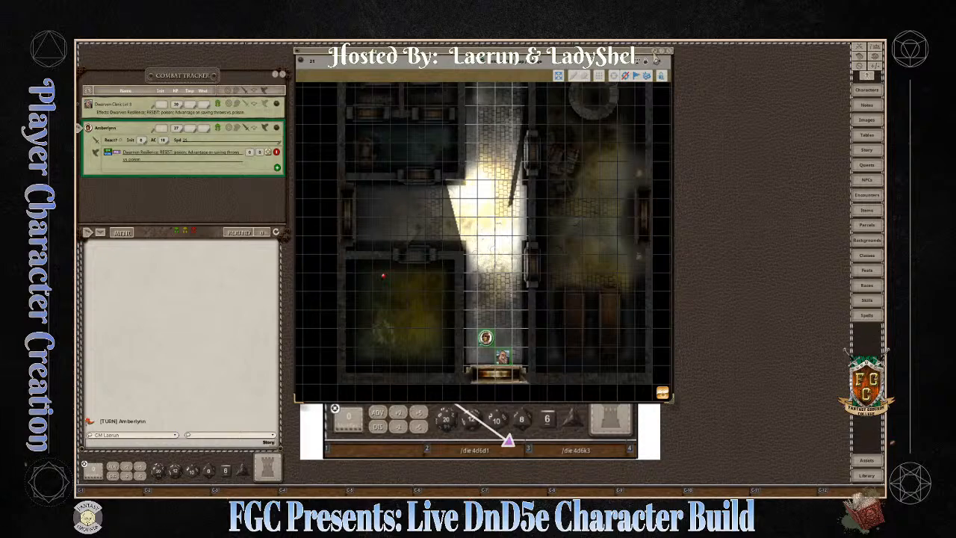
Step: Maximize the sample map to fill the desktop behind the other windows, fitting the whole dungeon in view
left_click(656, 52)
scroll(539, 315, "down", 3)
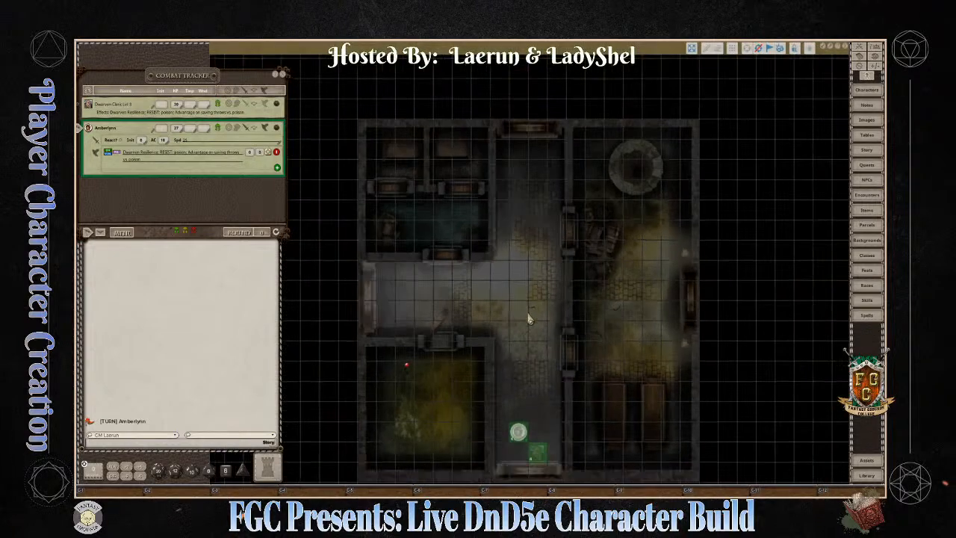
scroll(530, 317, "up", 1)
scroll(529, 319, "down", 1)
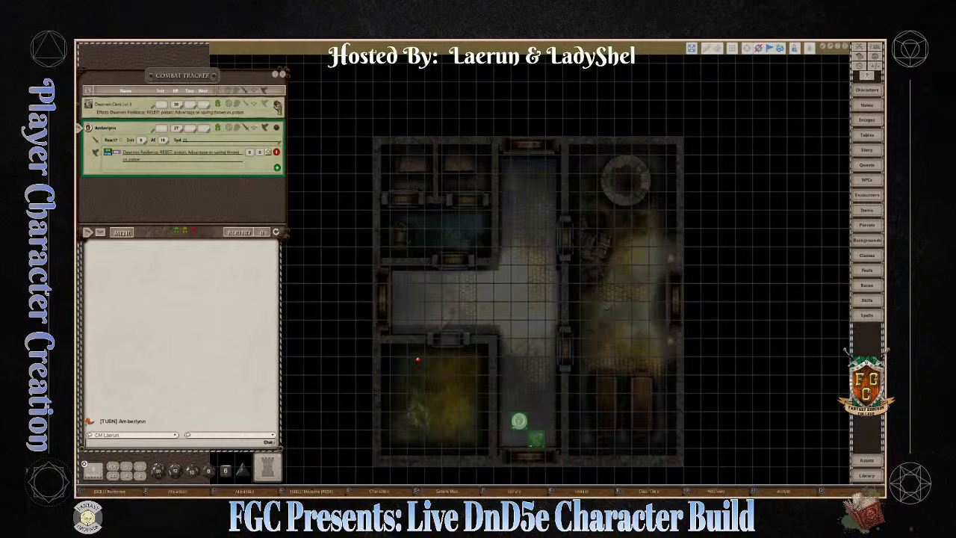
left_click(277, 107)
left_click_drag(607, 82, 689, 105)
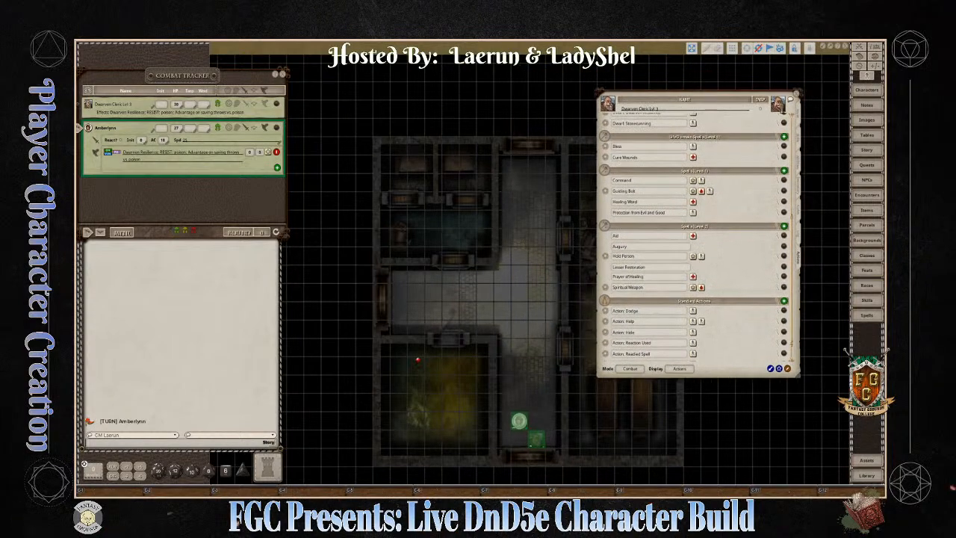
left_click(798, 97)
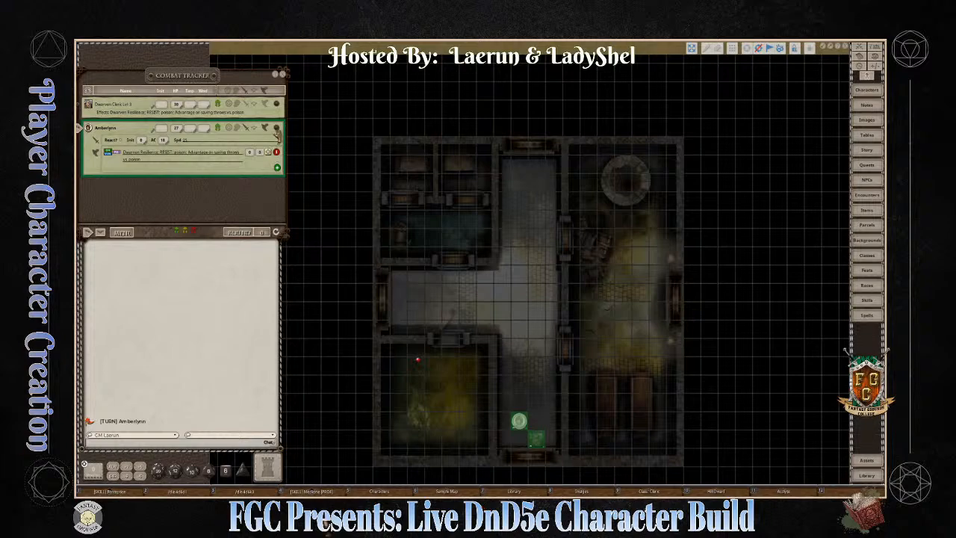
Step: Open the new cleric's compact action sheet from the combat tracker, narrow it, and place it east of the dungeon map
left_click(277, 131)
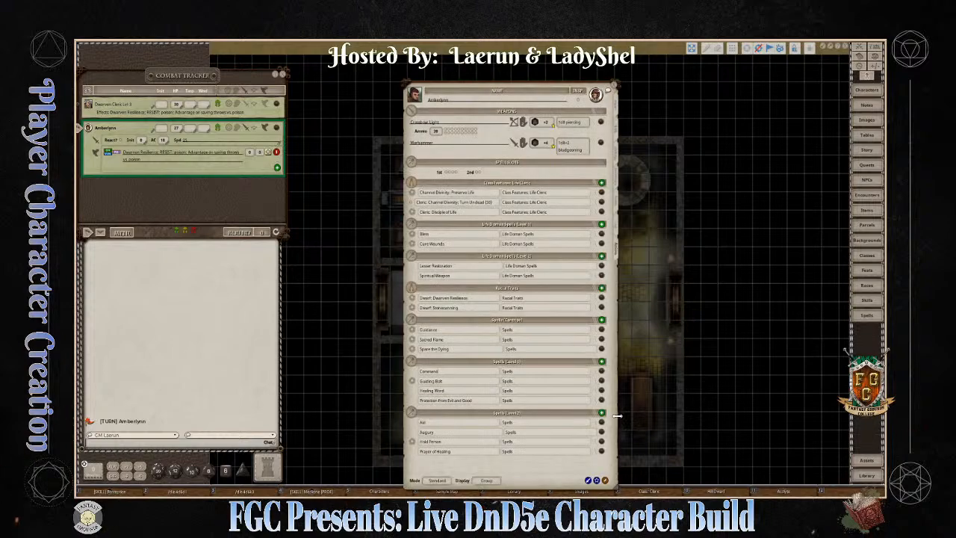
left_click_drag(618, 489, 549, 484)
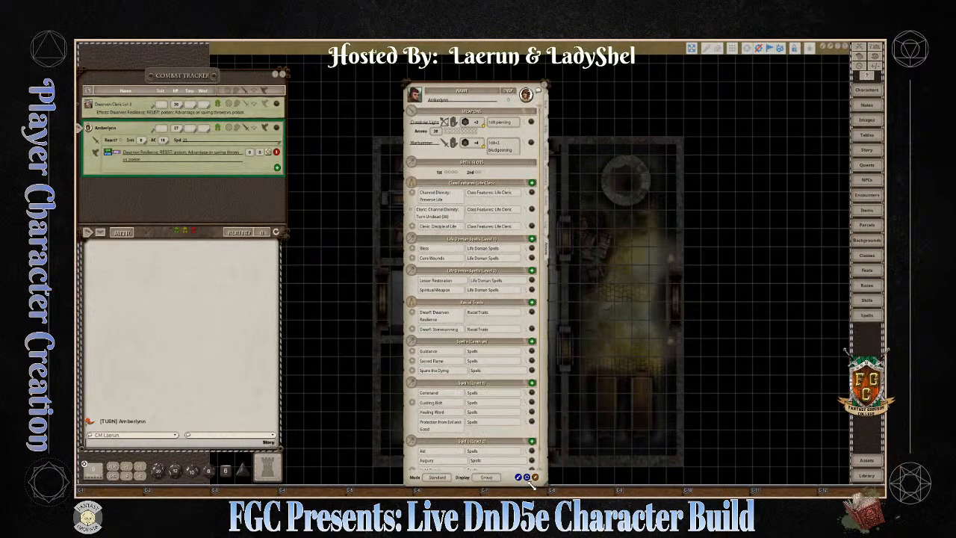
left_click_drag(448, 90, 756, 71)
scroll(800, 423, "down", 1)
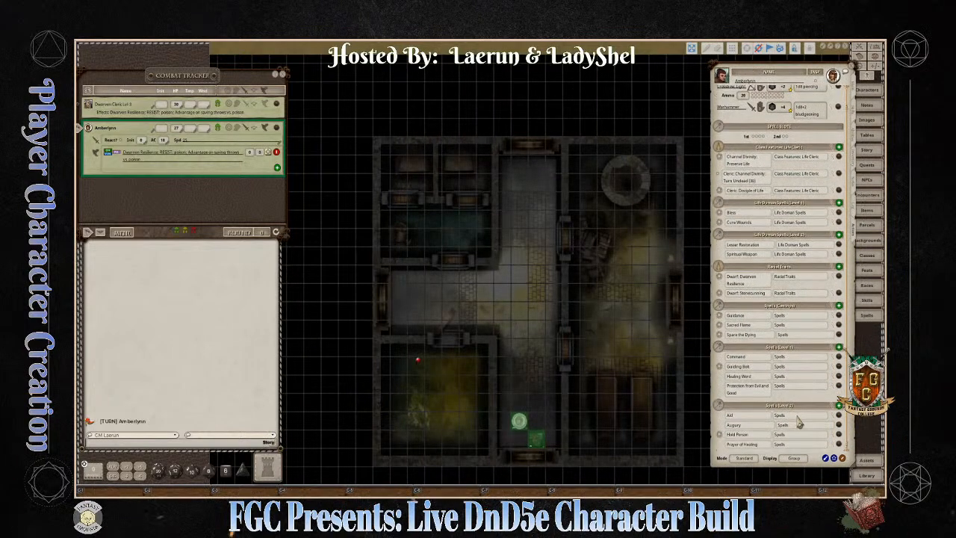
Step: Mark Healing Word as prepared in the new cleric's spell list, and set the sheet to Combat mode with the Actions display
left_click(749, 461)
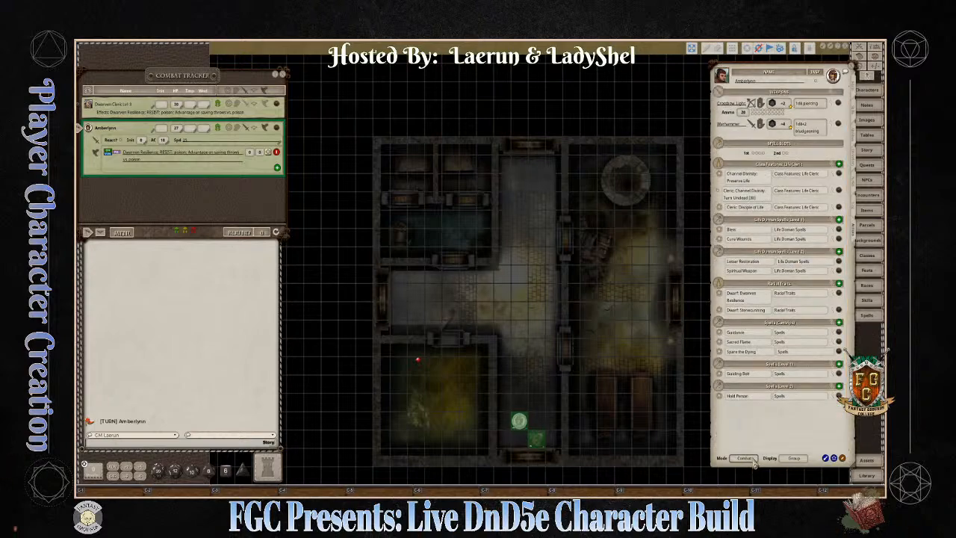
left_click(750, 459)
scroll(759, 423, "down", 3)
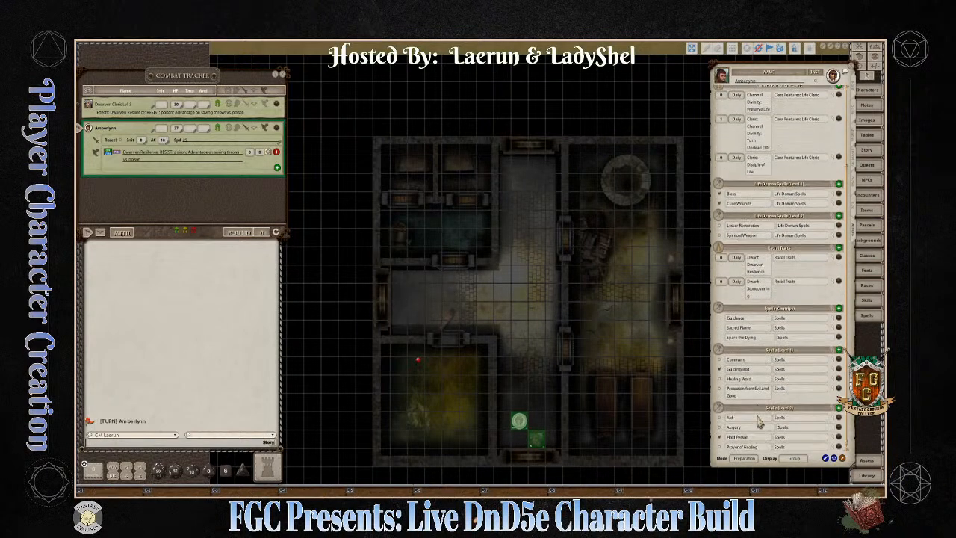
scroll(760, 423, "down", 1)
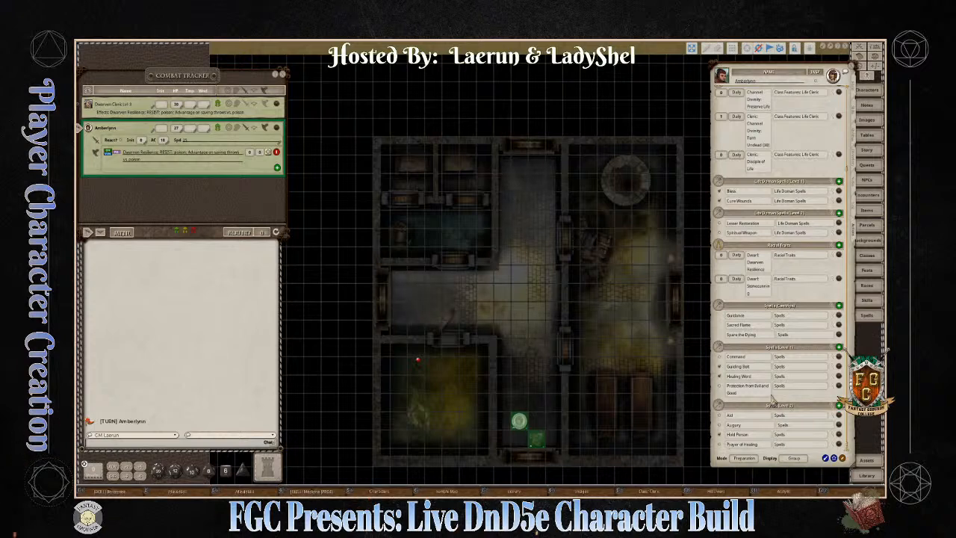
left_click(746, 459)
left_click(746, 458)
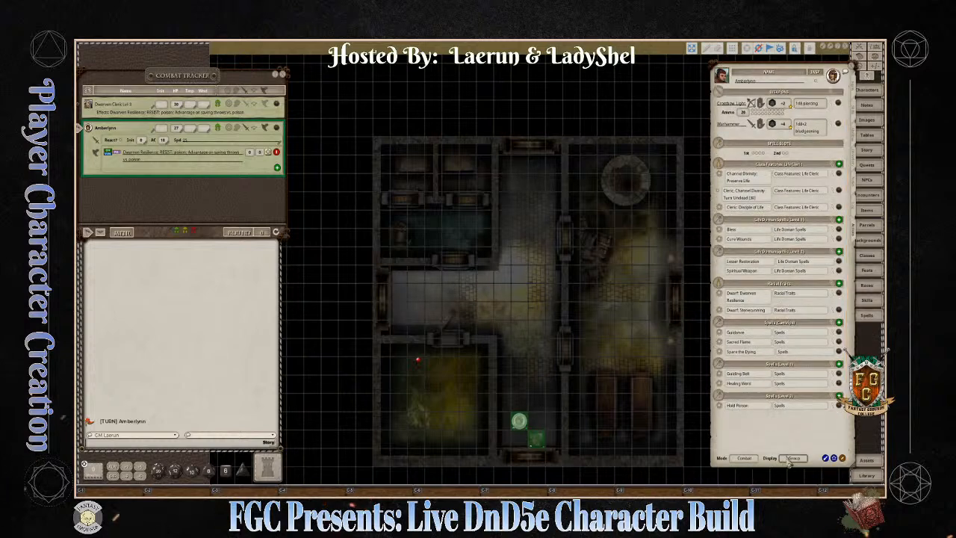
left_click(790, 459)
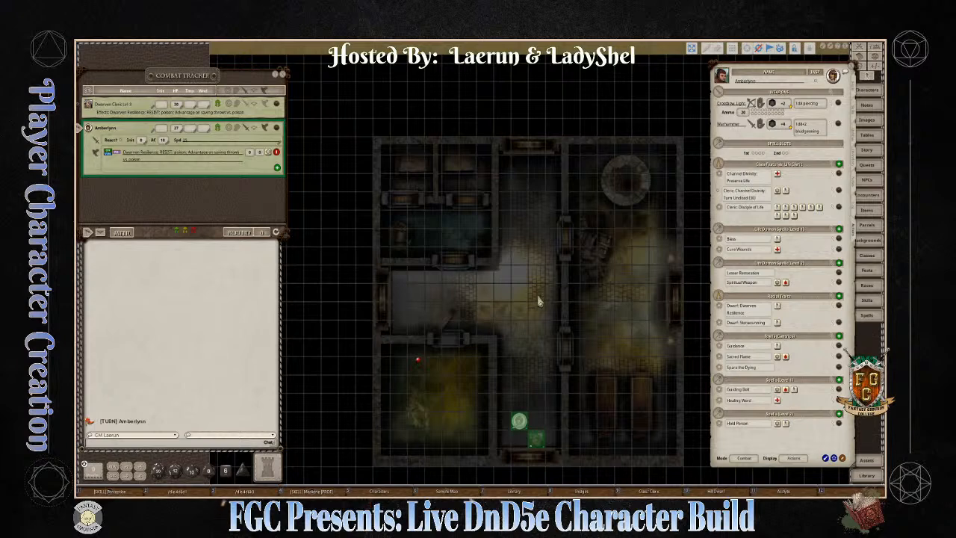
Step: Move the new cleric's token north up the corridor to the junction and approve the planned path
key("ctrl")
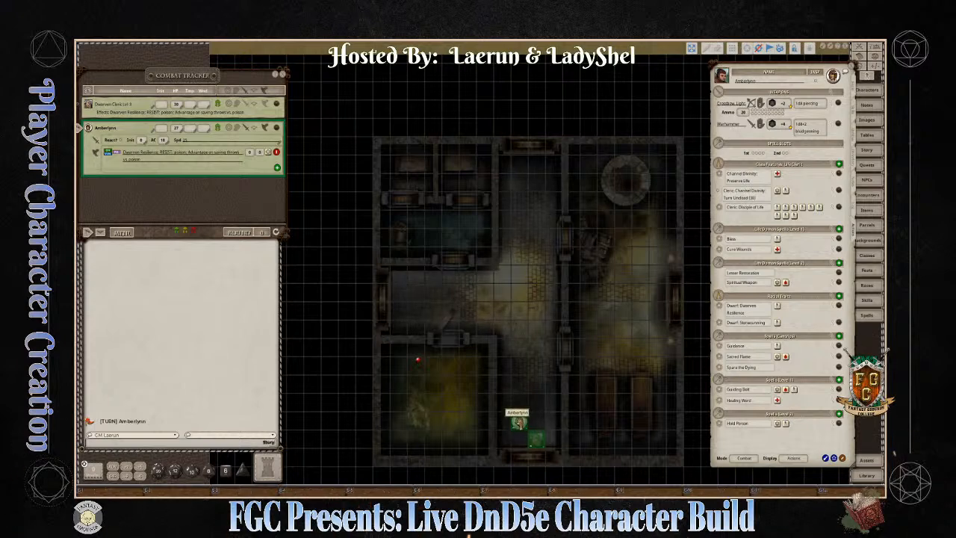
left_click_drag(518, 421, 539, 331)
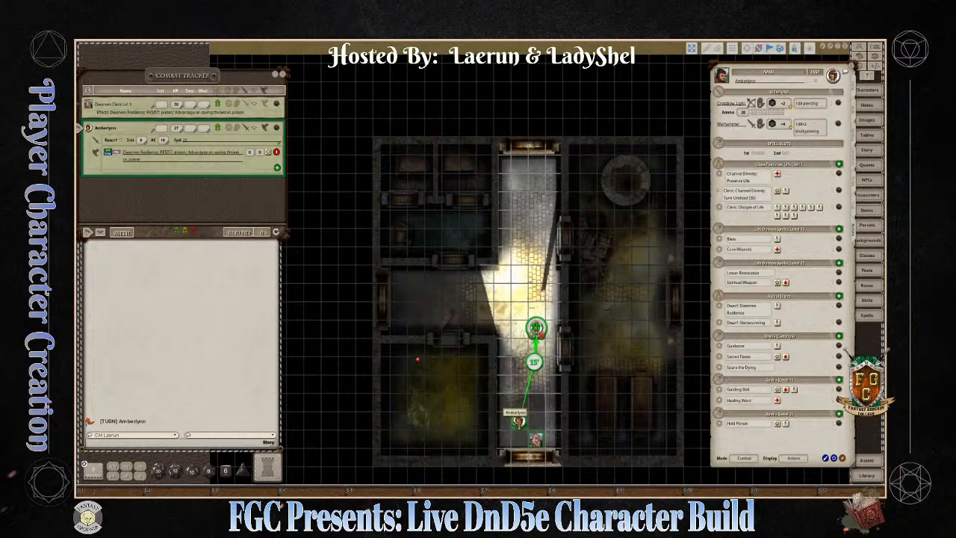
key("ctrl")
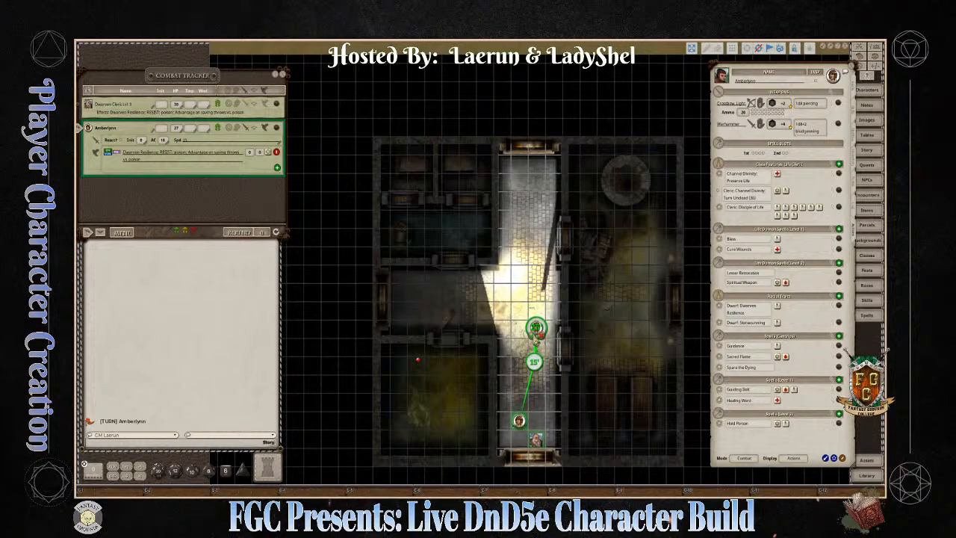
left_click_drag(535, 337, 536, 330)
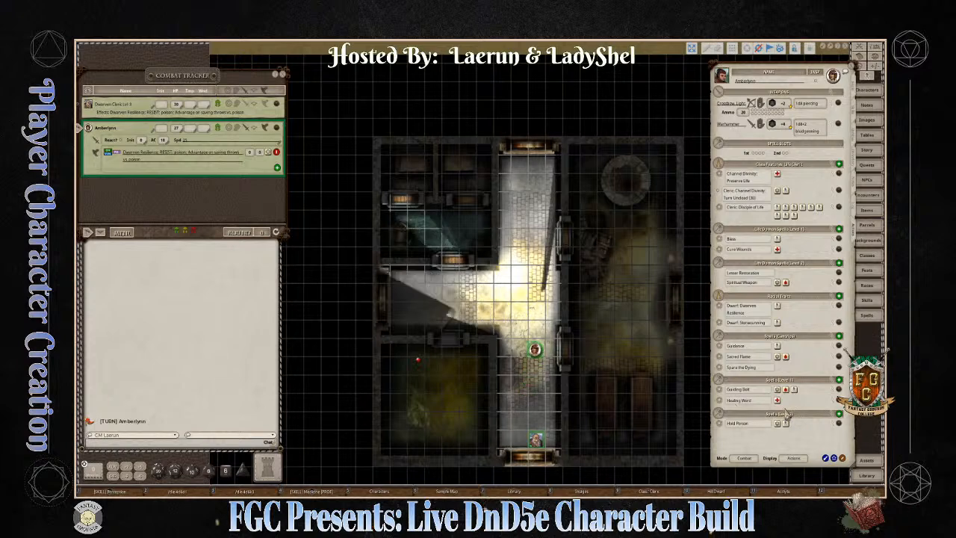
key("ctrl")
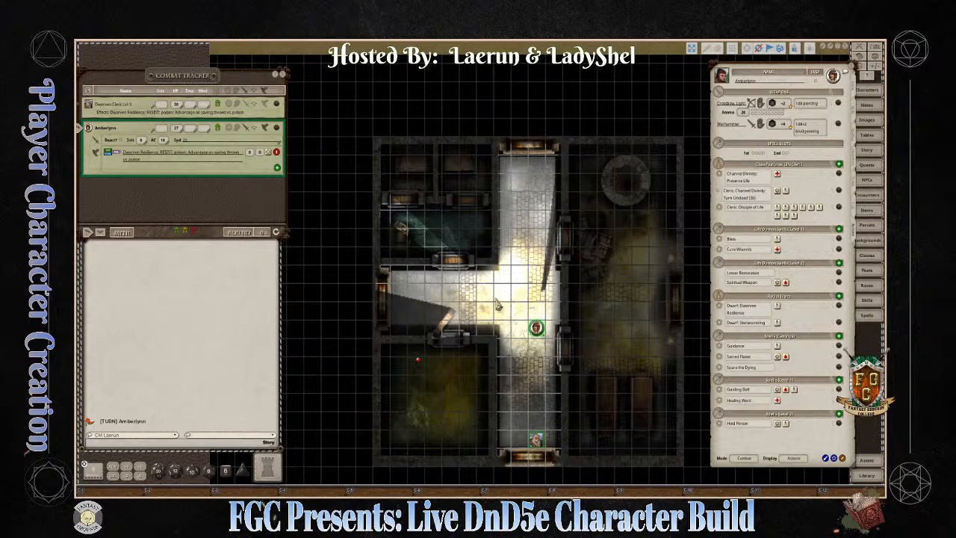
Step: Add the Scared Skeletons encounter from its map pin to the combat tracker, reveal the three skeletons' tokens, and close the encounter
double_click(418, 360)
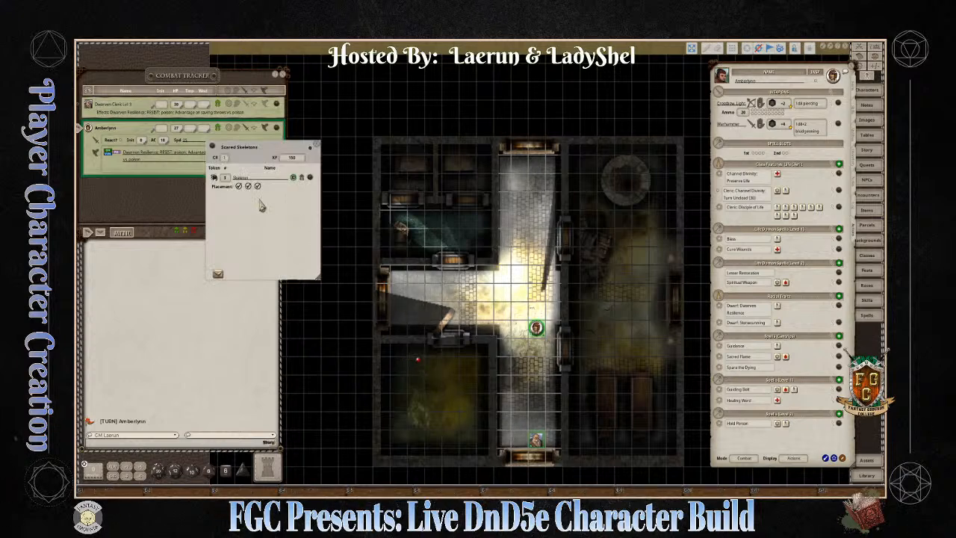
left_click(218, 275)
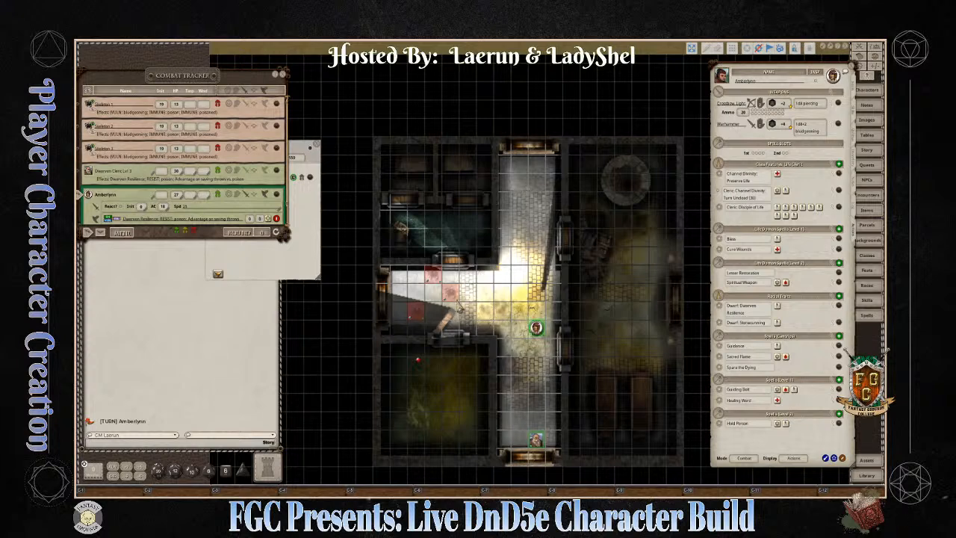
left_click(88, 92)
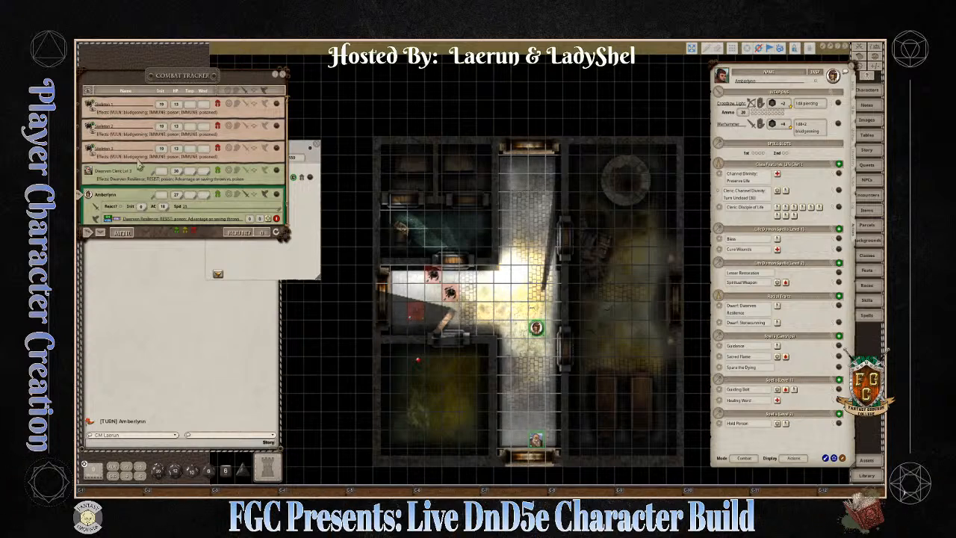
scroll(472, 366, "up", 5)
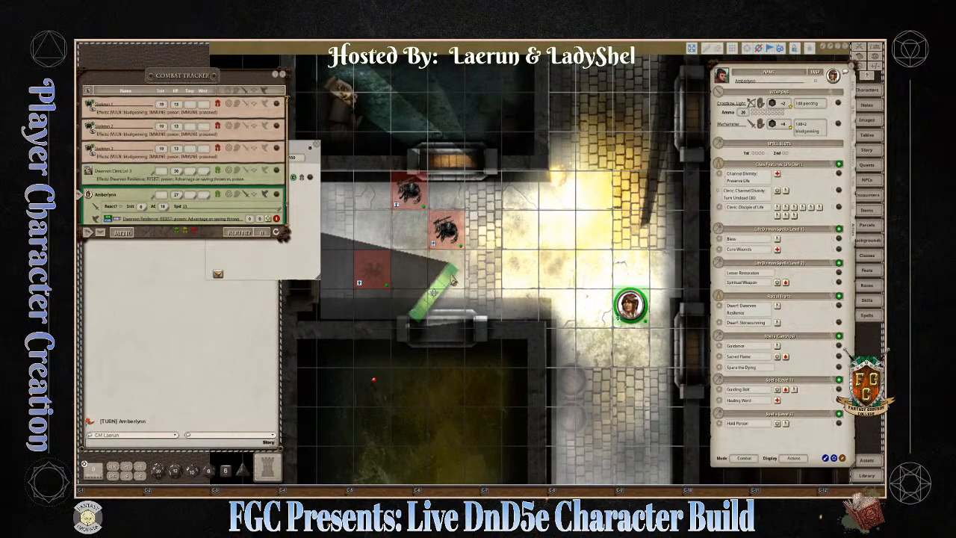
scroll(370, 278, "down", 4)
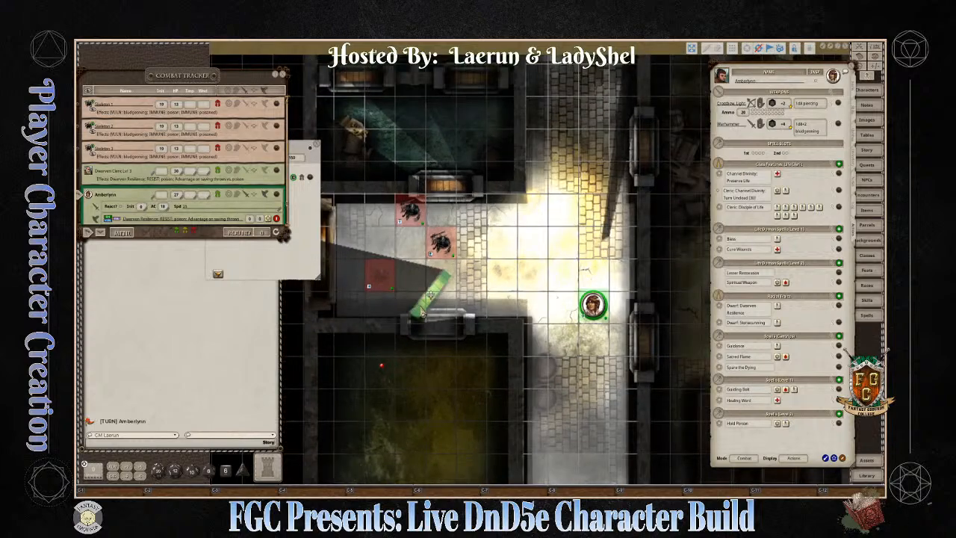
key("ctrl")
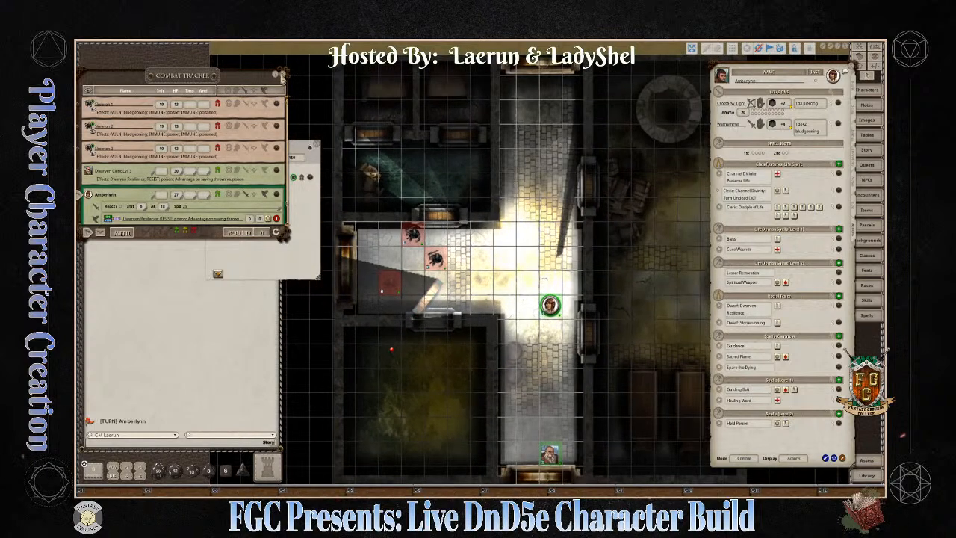
left_click(317, 146)
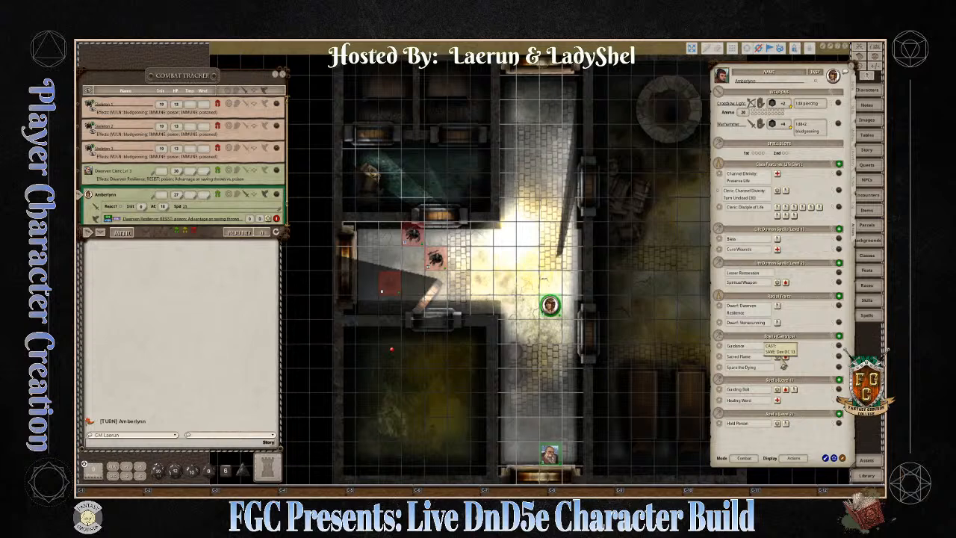
Step: Cast the new cleric's Sacred Flame at Skeleton 2, rolling its Dexterity save and the radiant damage
key("ctrl")
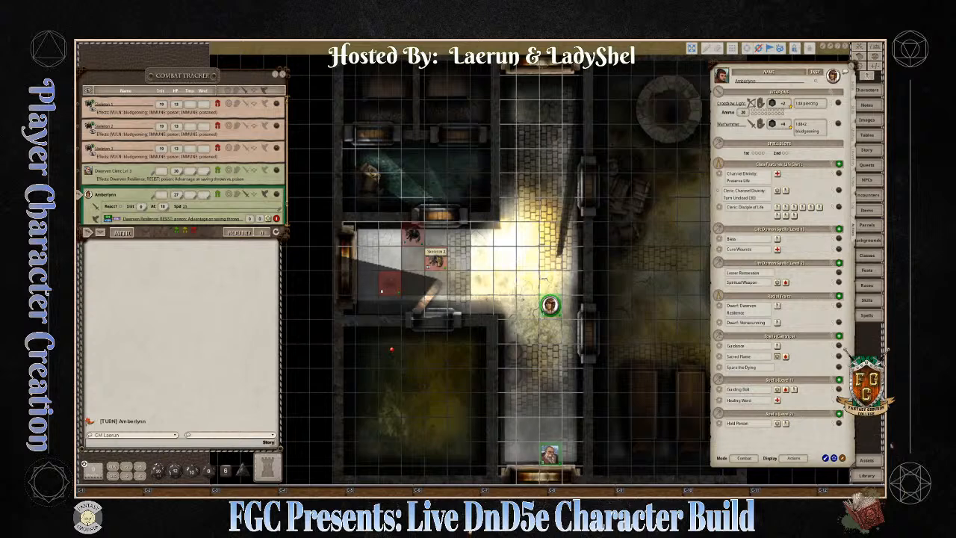
left_click_drag(777, 356, 436, 261)
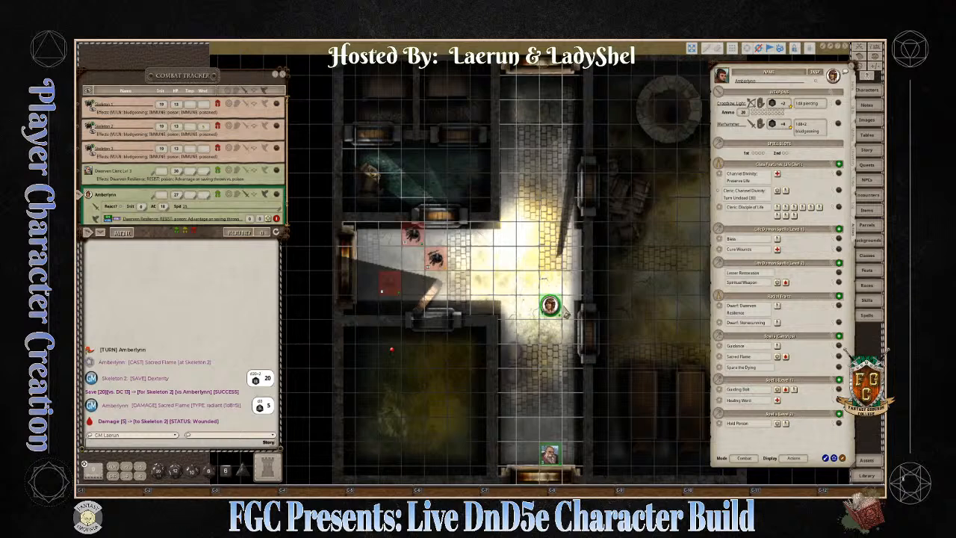
Step: Draw a small circle pointer on the map at the junction, between the new cleric and the skeletons
right_click(530, 166)
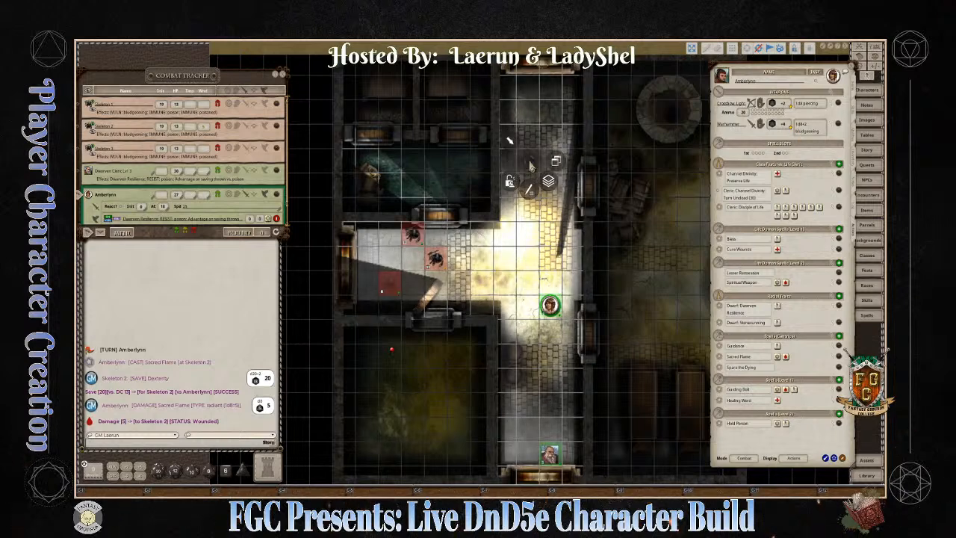
left_click(511, 143)
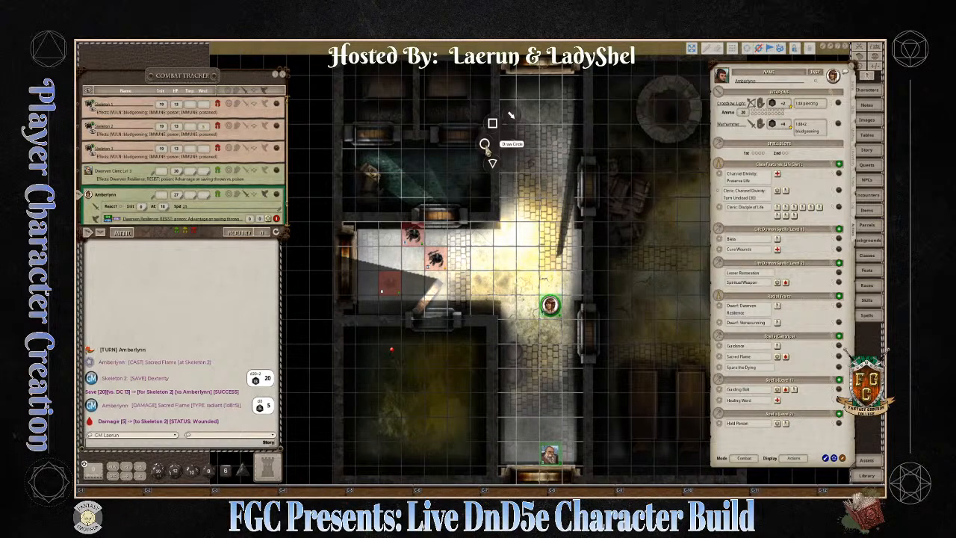
left_click(485, 144)
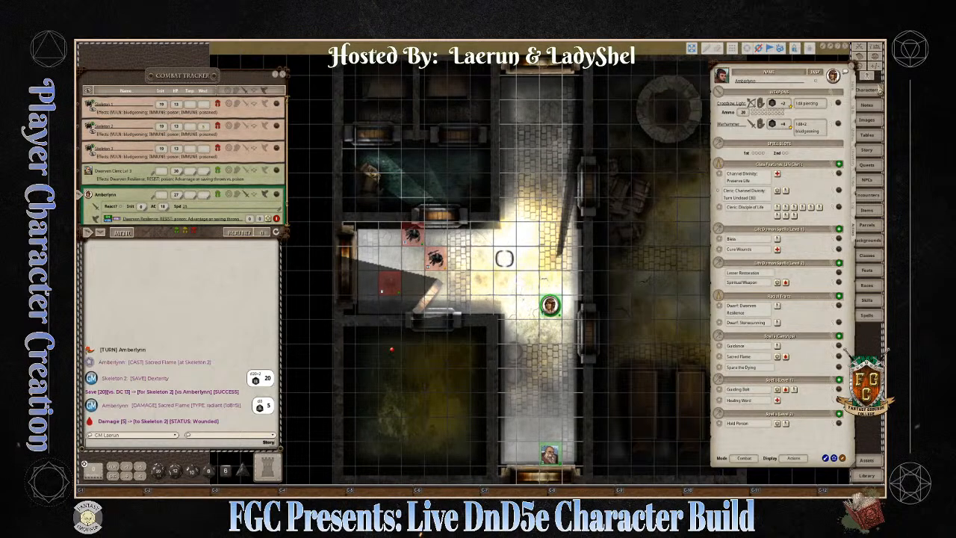
Step: Shift the character sheet clear of the window controls and try to set the dice and pointer colour to magenta
left_click_drag(813, 73, 799, 69)
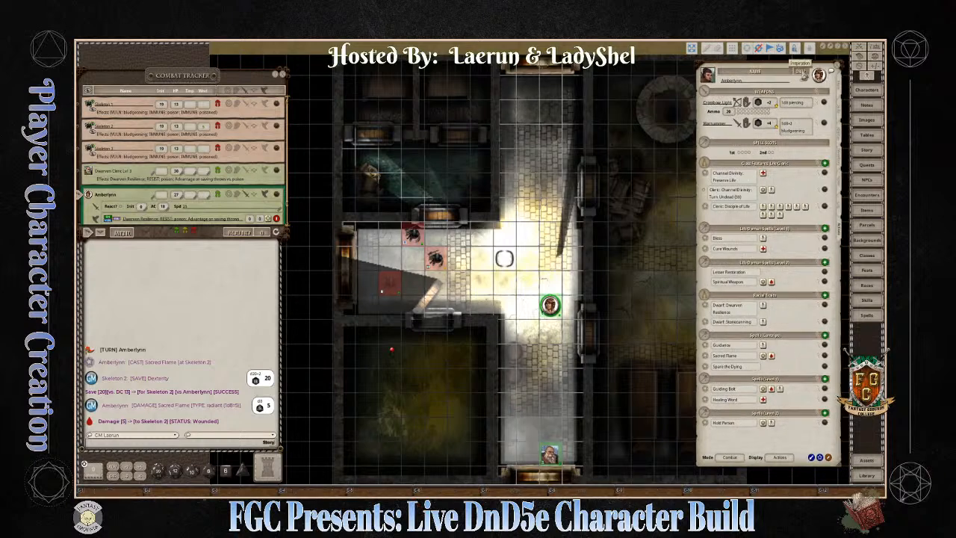
left_click(874, 58)
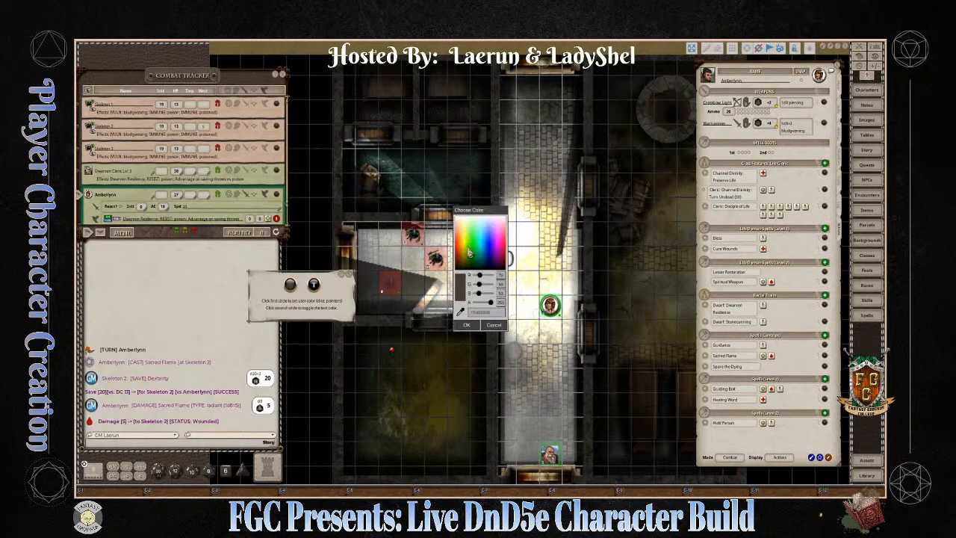
left_click(500, 248)
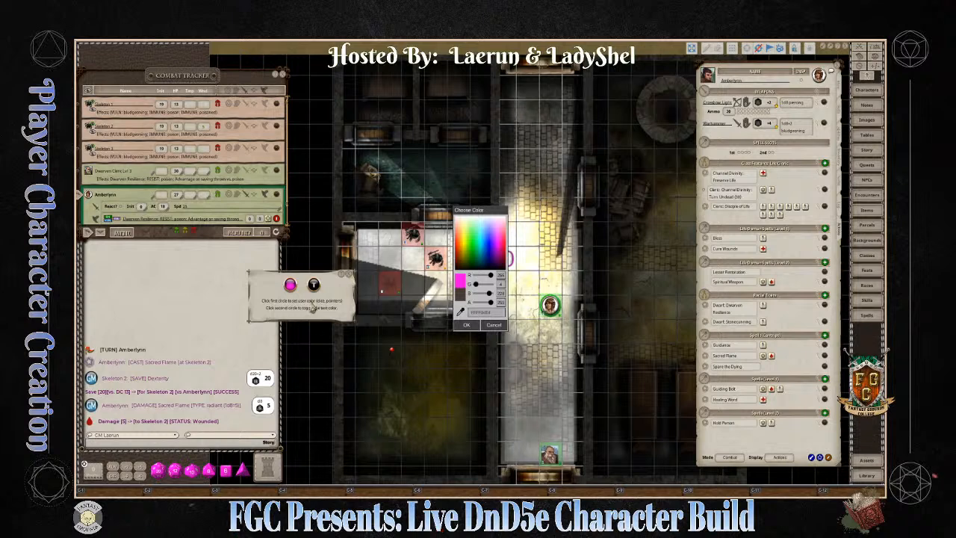
left_click(351, 275)
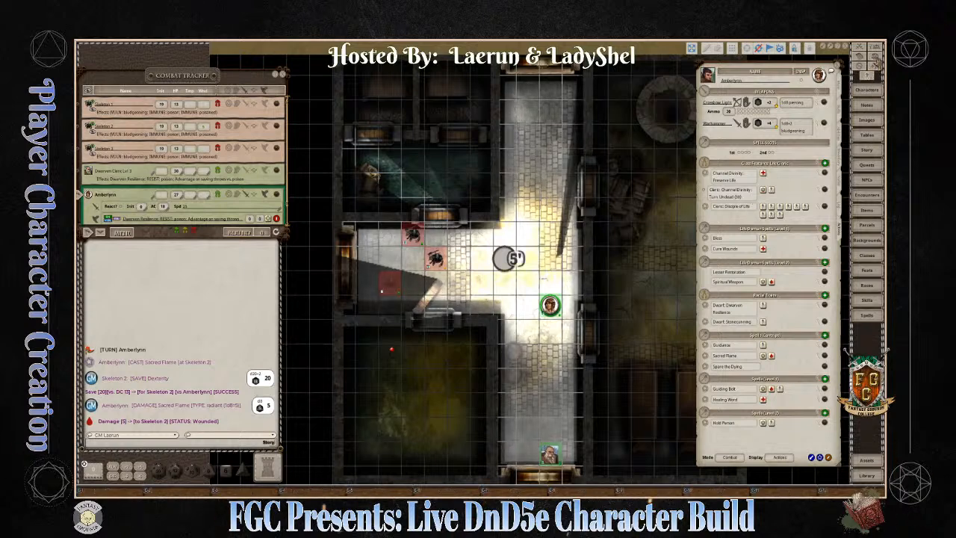
Step: Set the dice and pointer colour to bright pink, apply it, and close the colour settings
left_click(874, 60)
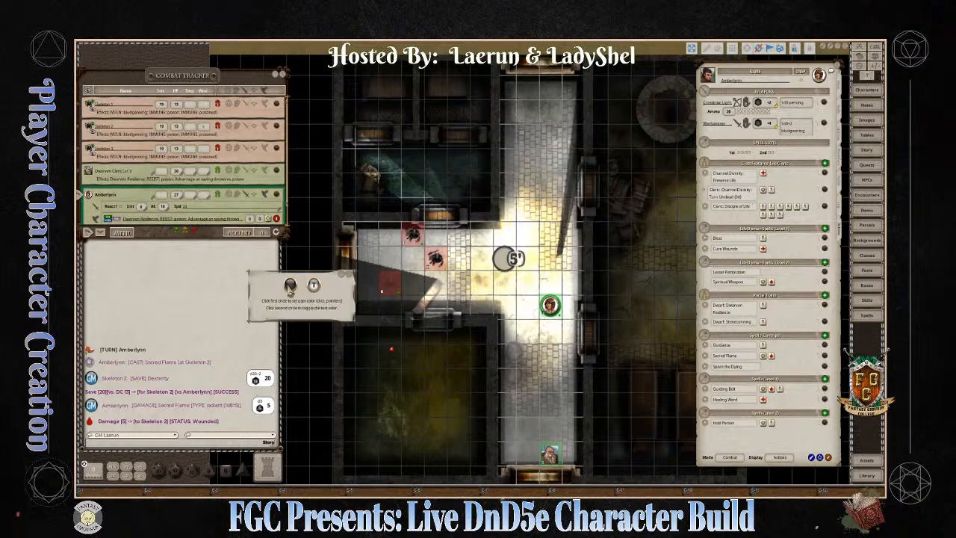
left_click(290, 286)
left_click(499, 239)
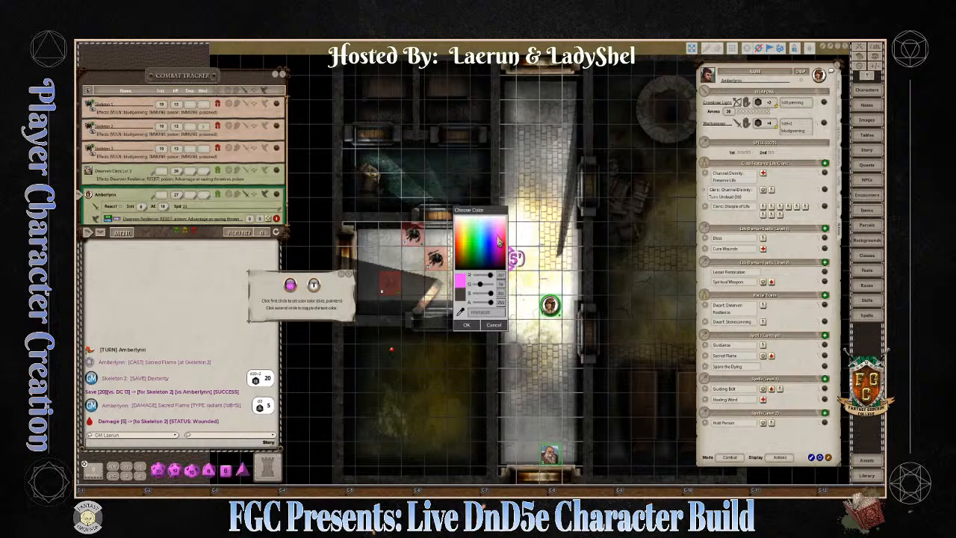
left_click(466, 326)
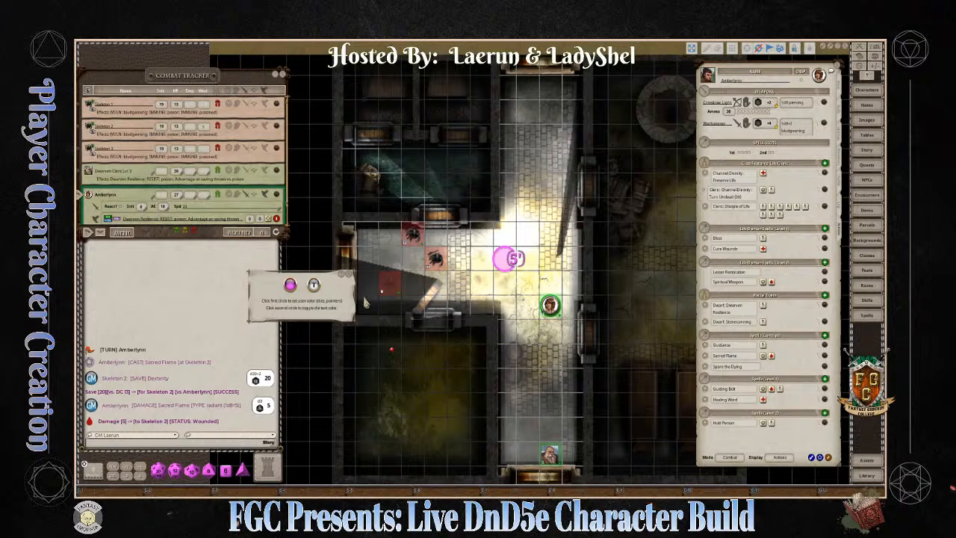
left_click(349, 275)
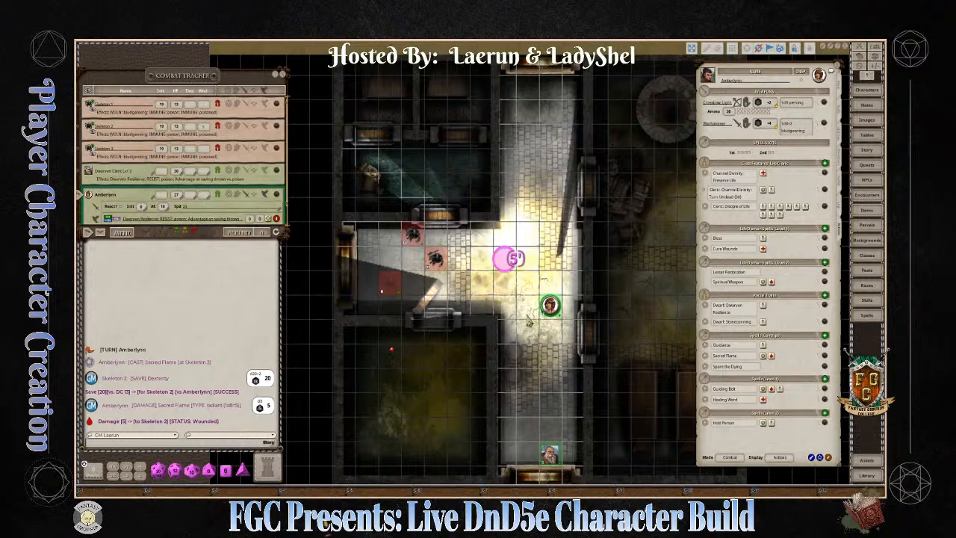
Step: Move the 5 ft circle pointer from the junction to the square between Skeleton 3 and the wall door
key("ctrl")
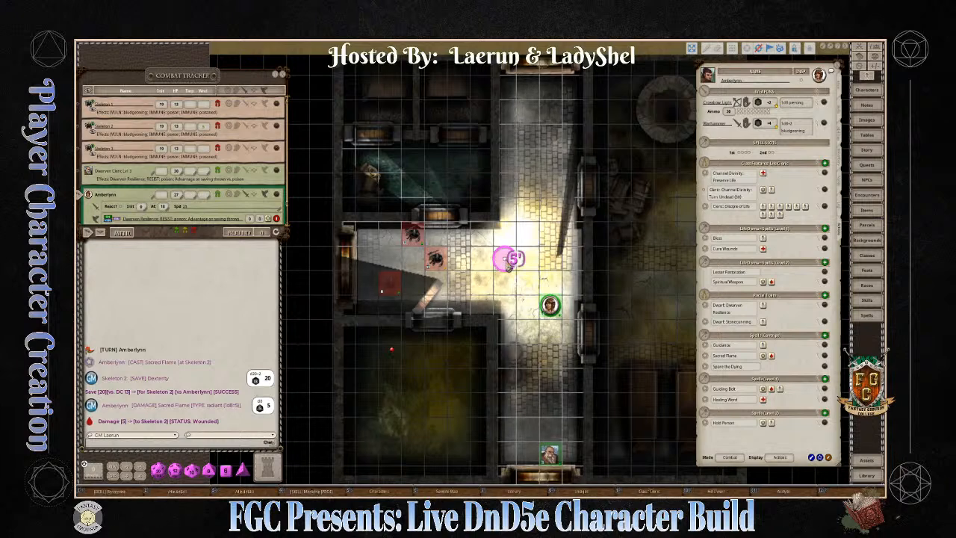
left_click_drag(510, 264, 455, 258)
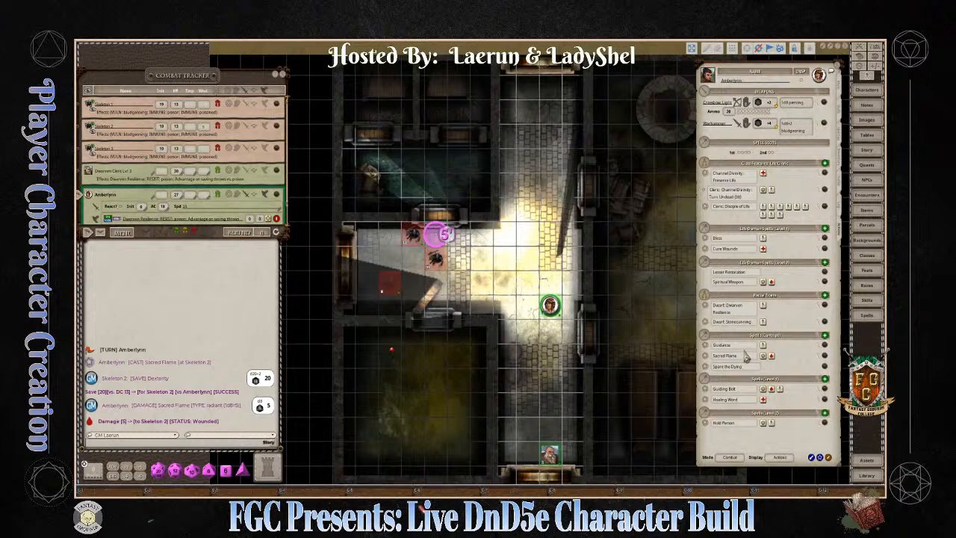
key("ctrl")
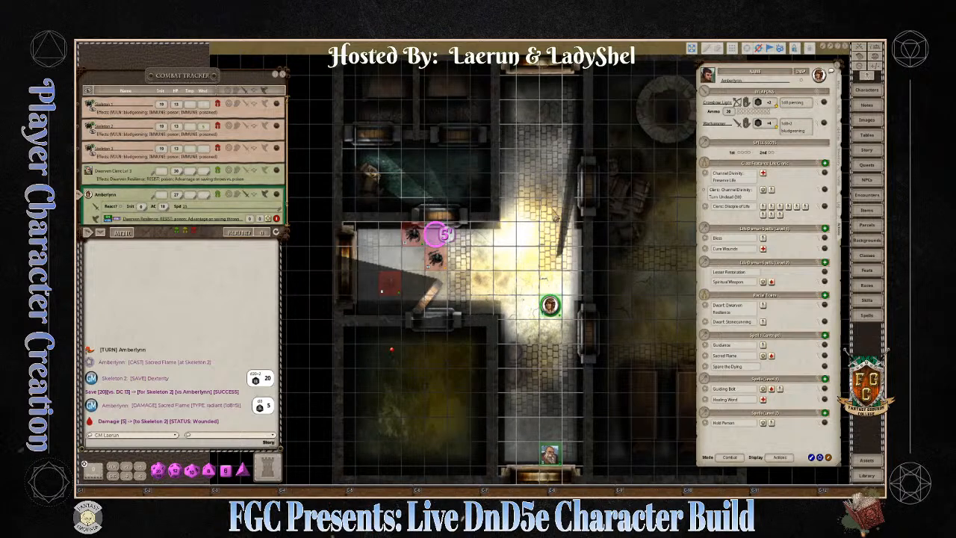
Step: Cast the new cleric's Spiritual Weapon at Skeleton 3, rolling the melee attack and the force damage
key("ctrl")
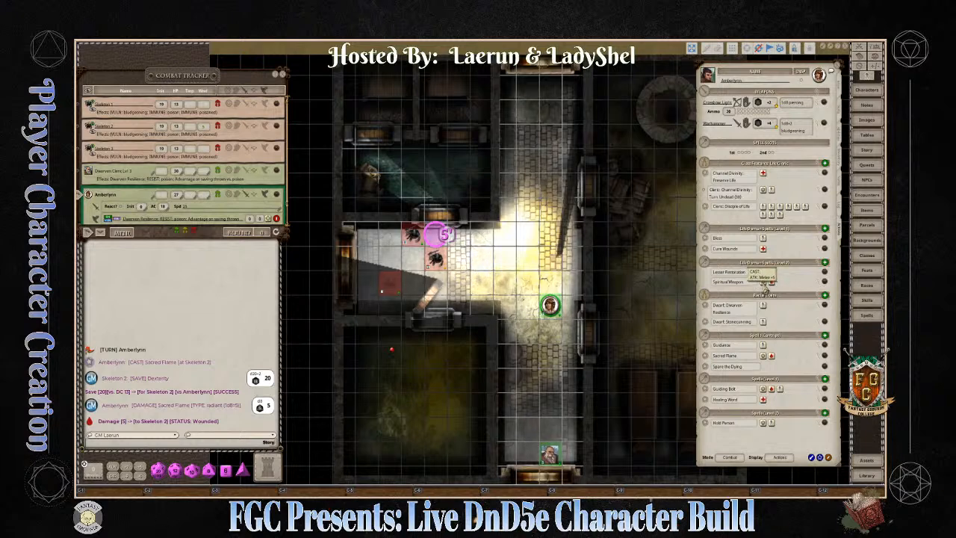
left_click_drag(763, 283, 436, 258)
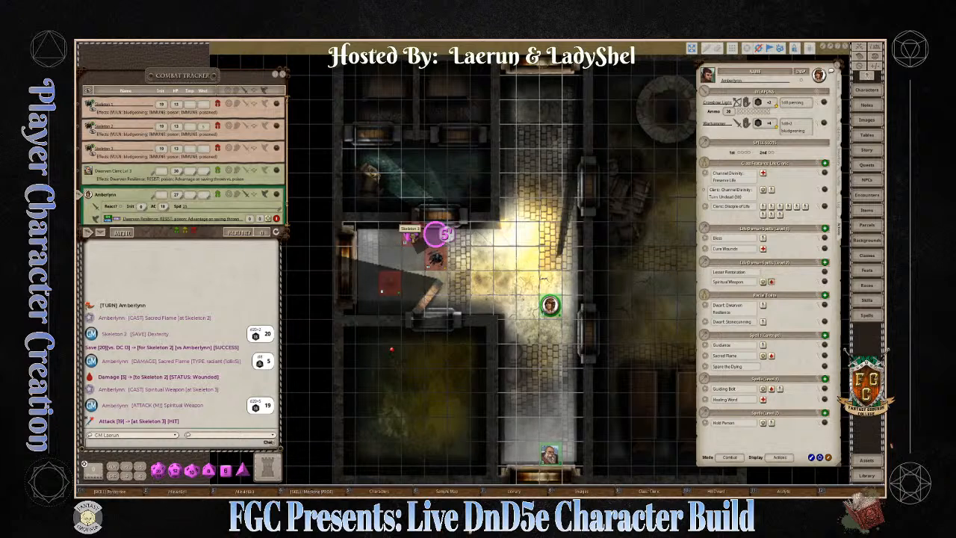
left_click_drag(414, 238, 414, 238)
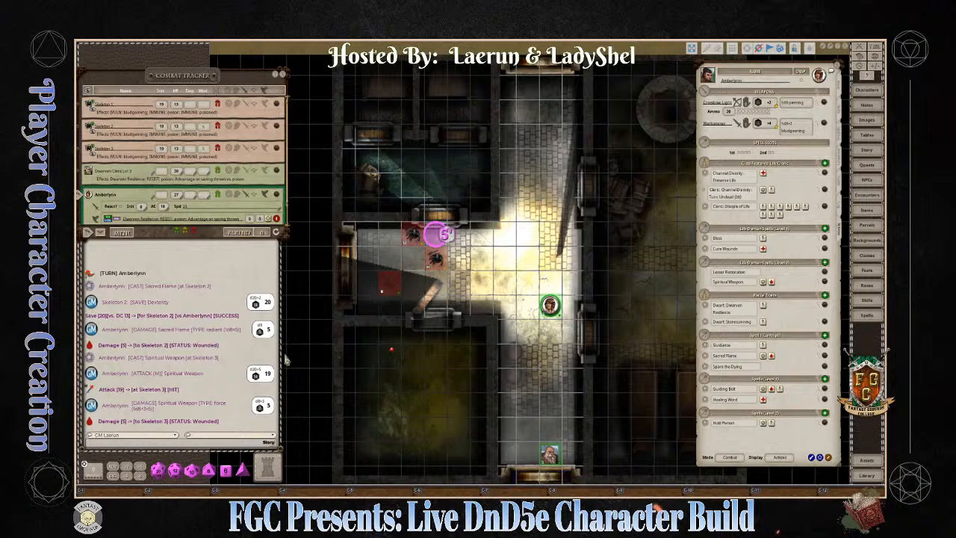
Step: Advance combat to Skeleton 1's turn and move its token one square east inside the room
left_click(102, 234)
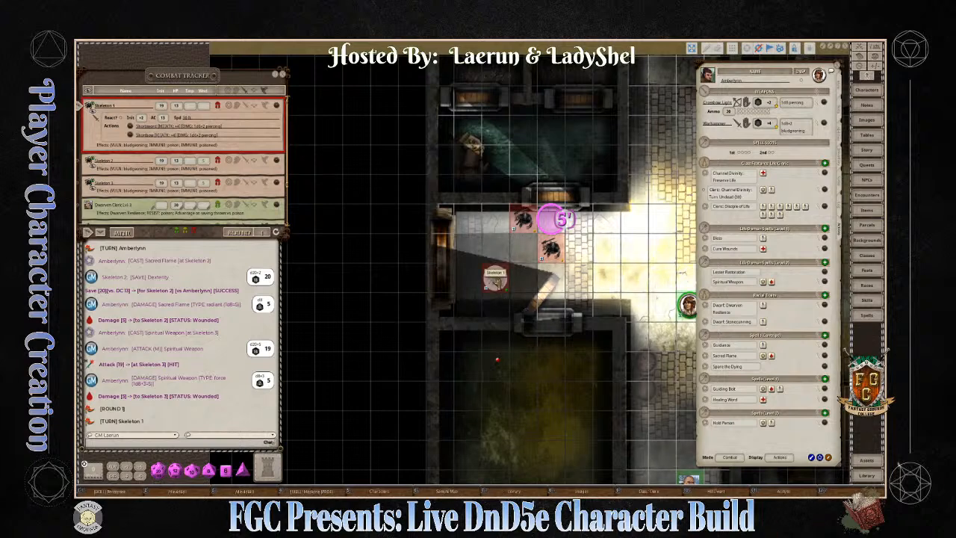
left_click_drag(496, 281, 524, 247)
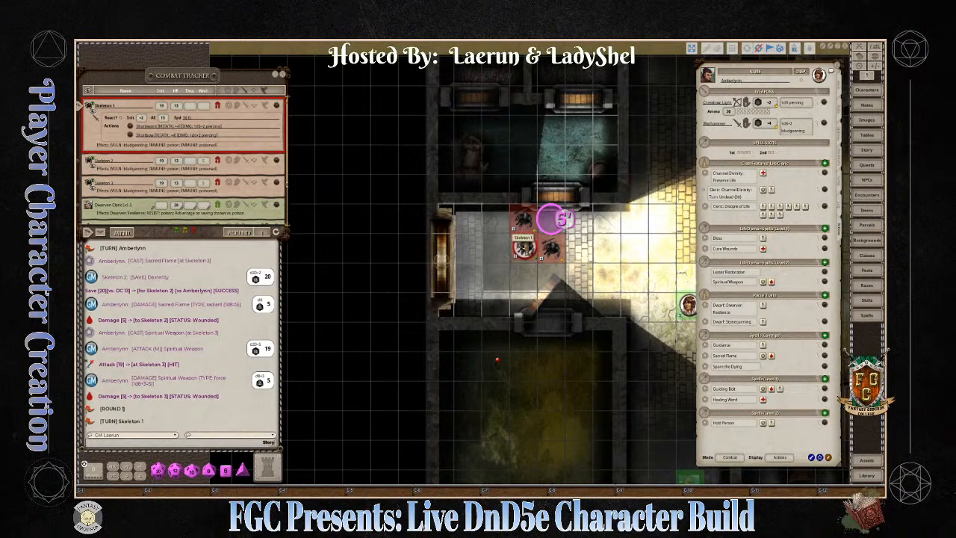
left_click_drag(525, 251, 525, 281)
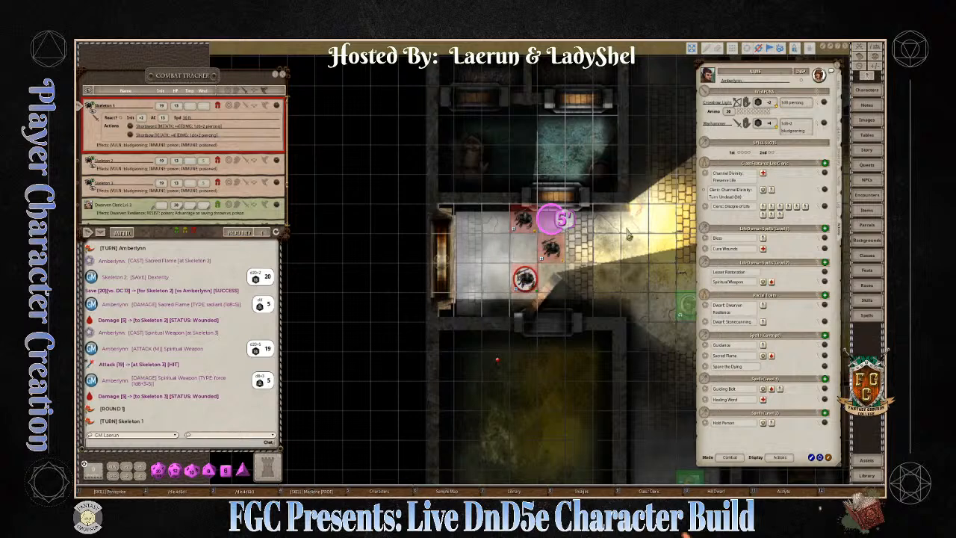
key("ctrl")
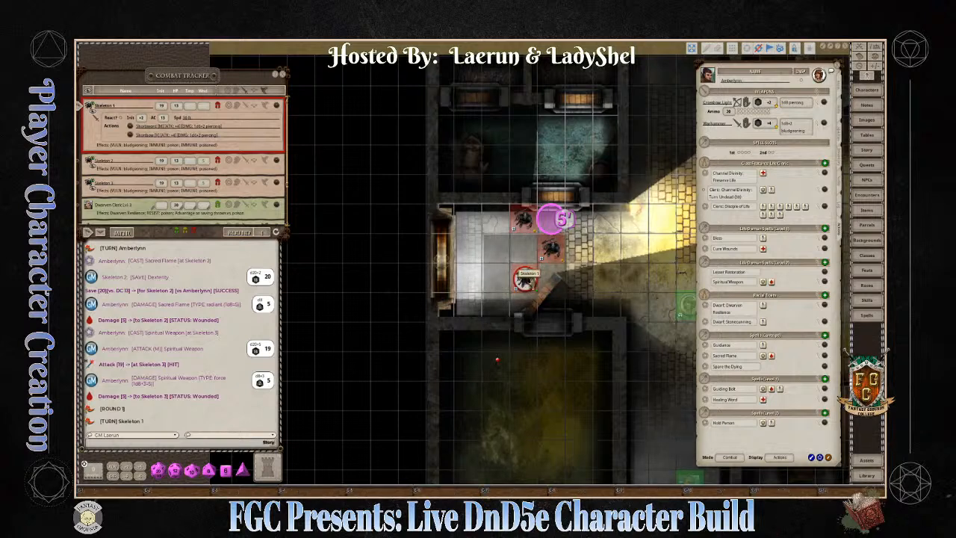
Step: Put Skeleton 1 back on its starting square, plan a 20 ft path east through Skeleton 2's square, and approve it
key("alt")
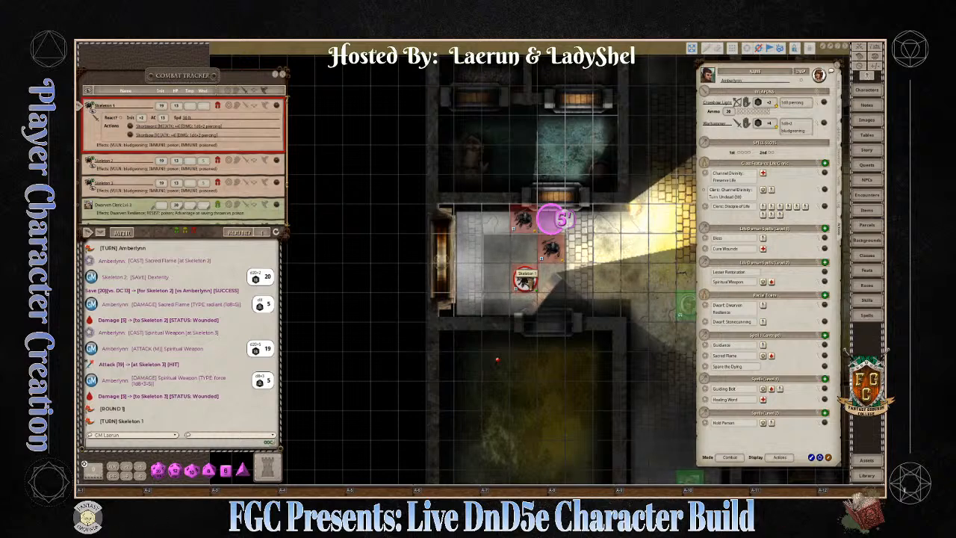
mouse_move(526, 281)
left_mouse_down()
mouse_move(496, 281)
mouse_move(516, 281)
left_mouse_up()
key("alt")
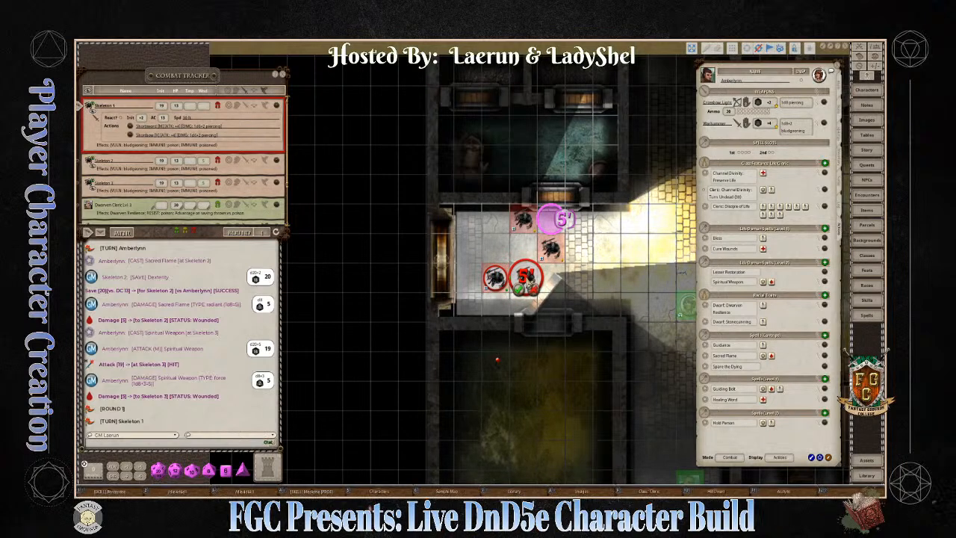
left_click_drag(534, 278, 559, 251)
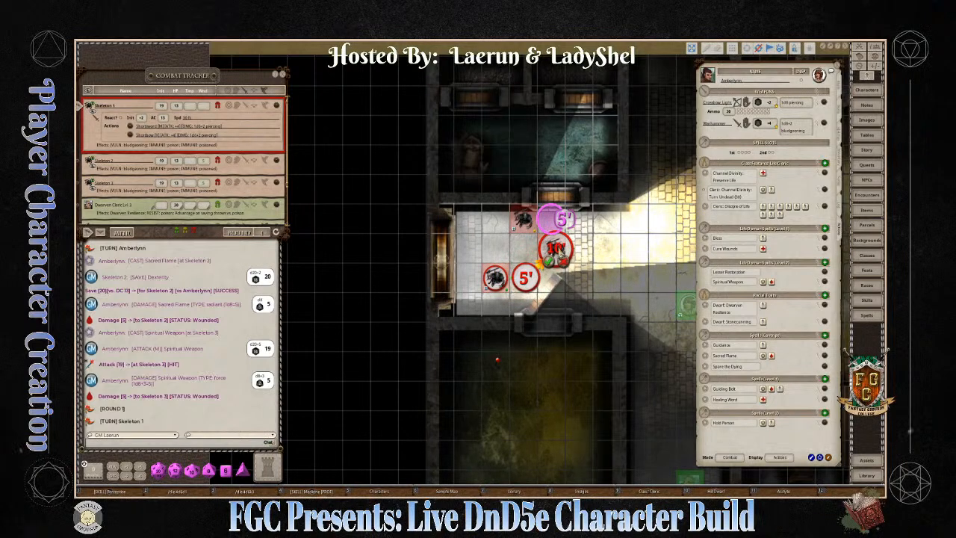
left_click_drag(558, 251, 588, 251)
left_click_drag(631, 273, 641, 267)
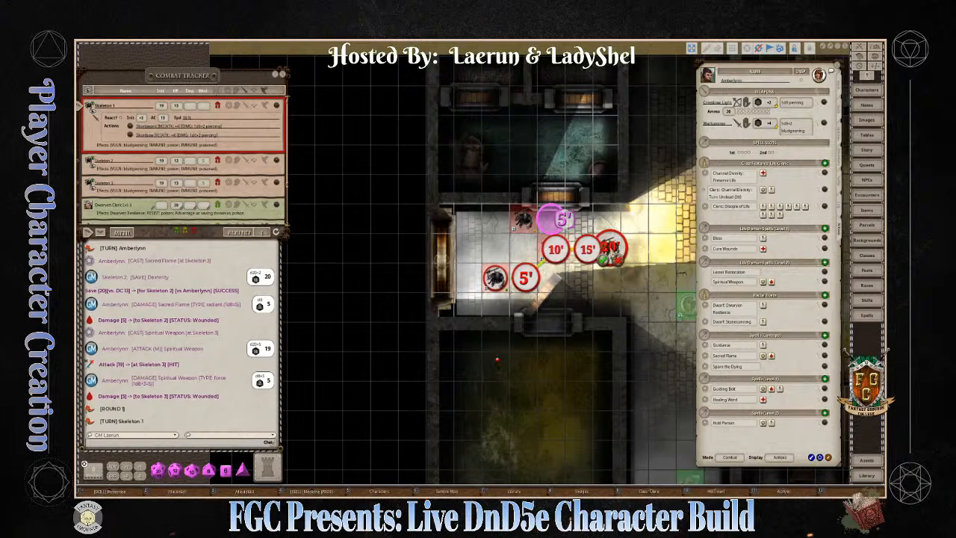
key("ctrl")
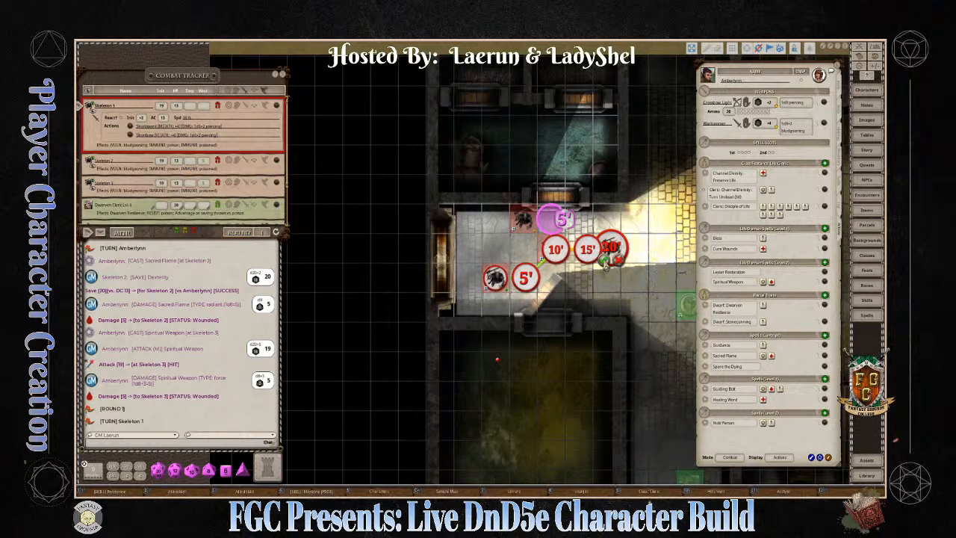
left_click(604, 260)
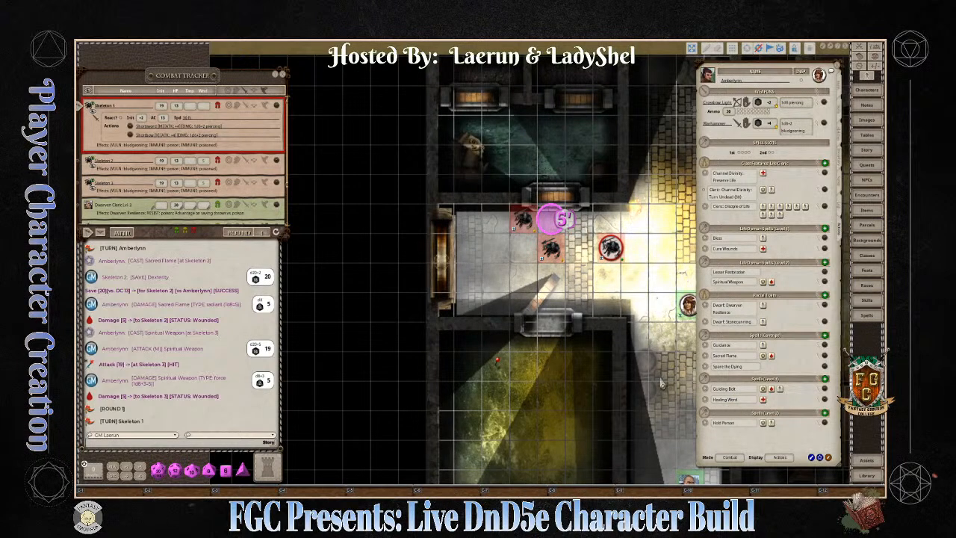
Step: Target the new cleric with Skeleton 1 and roll its Shortsword attack
key("ctrl")
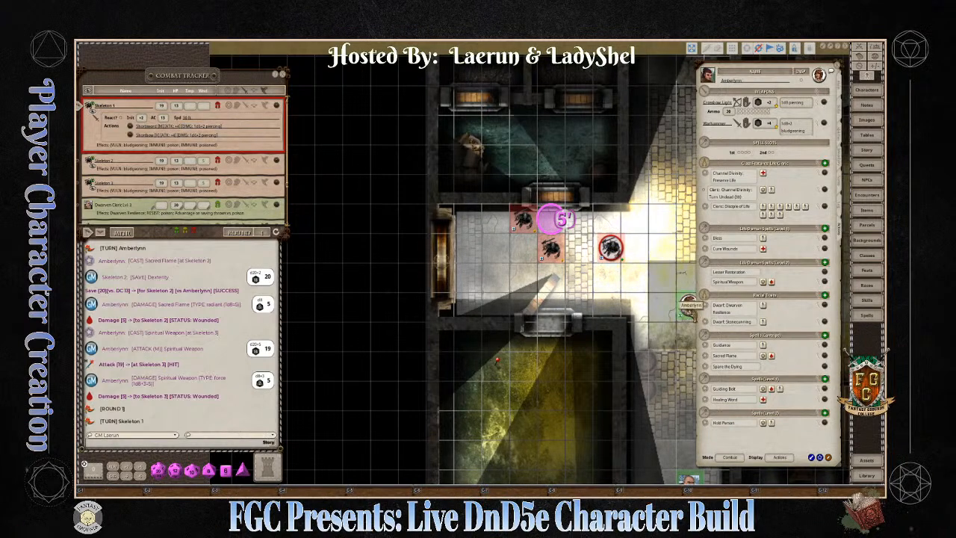
left_click(686, 305, "ctrl")
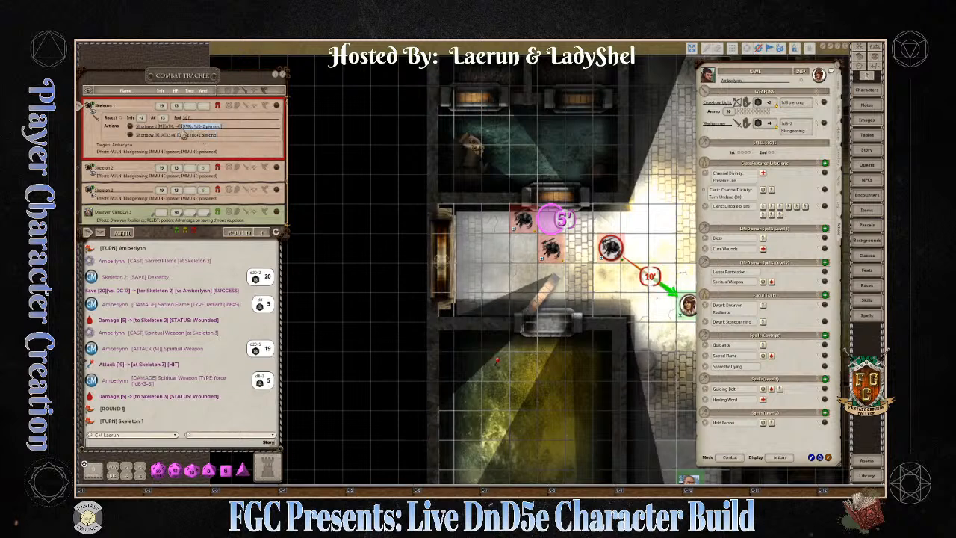
key("ctrl")
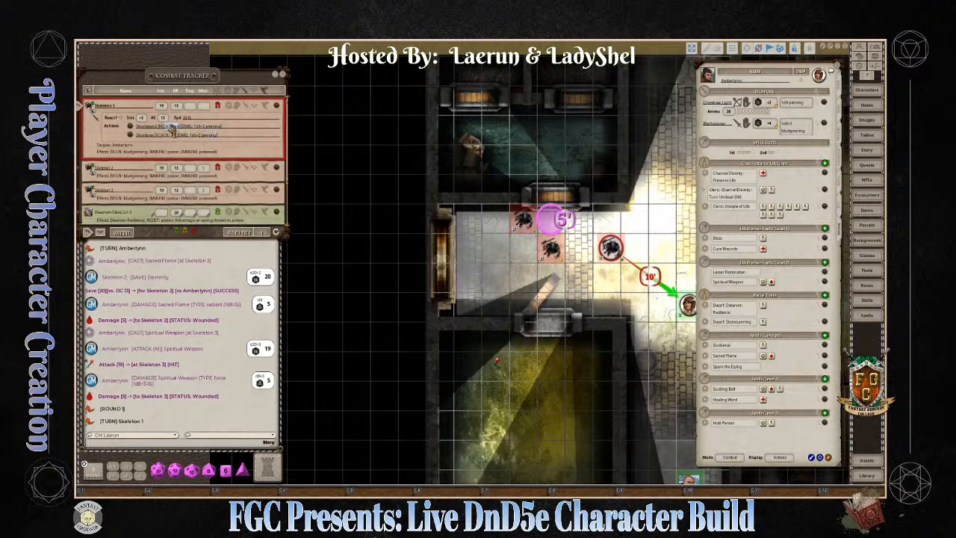
double_click(172, 128)
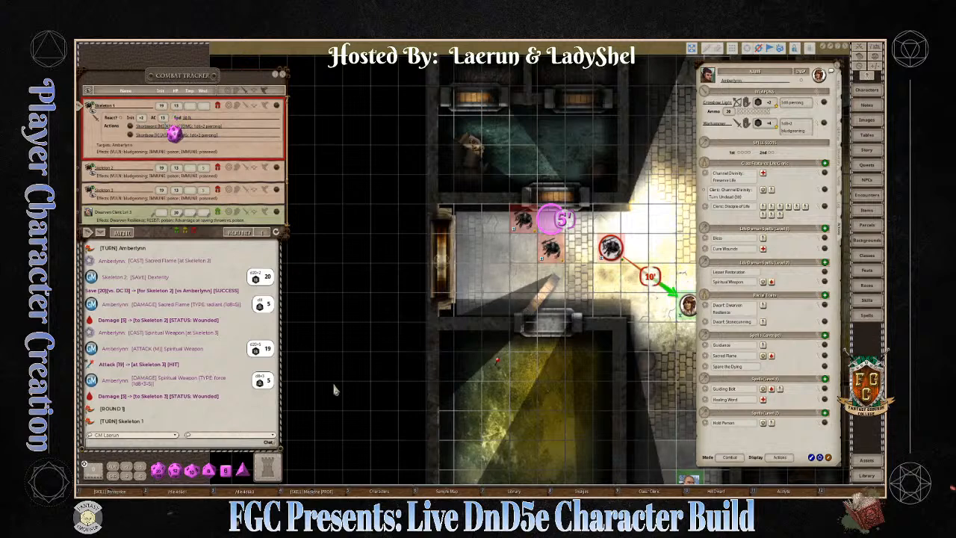
key("ctrl")
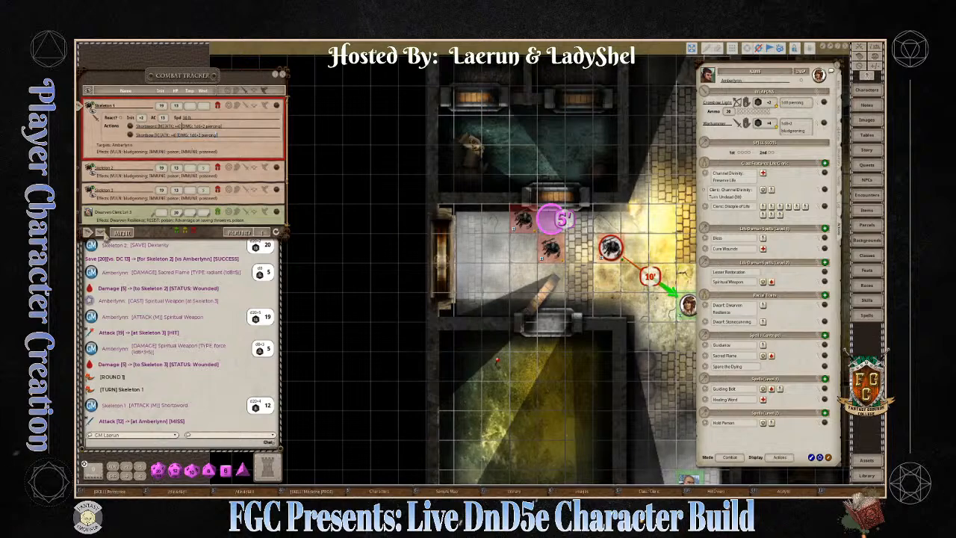
Step: Advance to Skeleton 2's turn, moving its token next to the new cleric and rolling its Shortsword attack against her
left_click(102, 233)
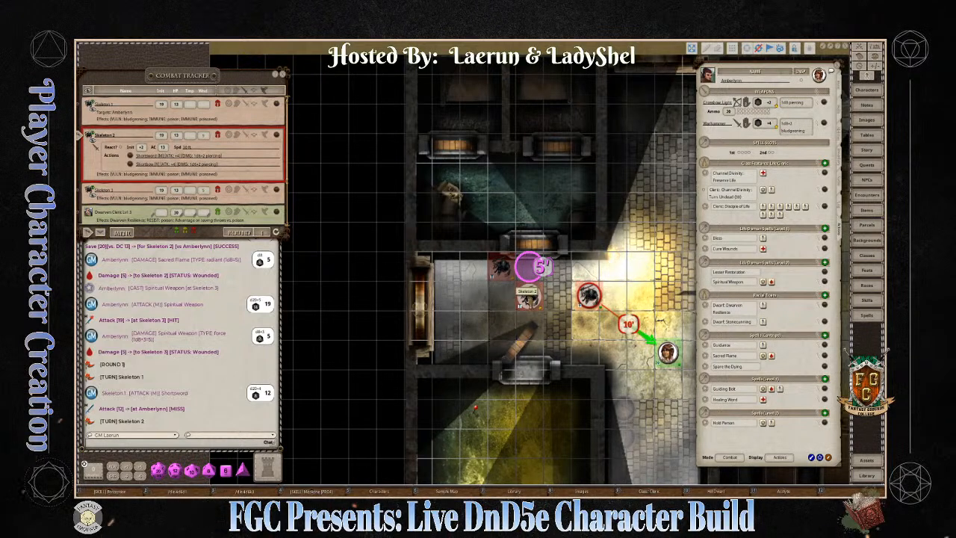
left_click_drag(528, 298, 641, 352)
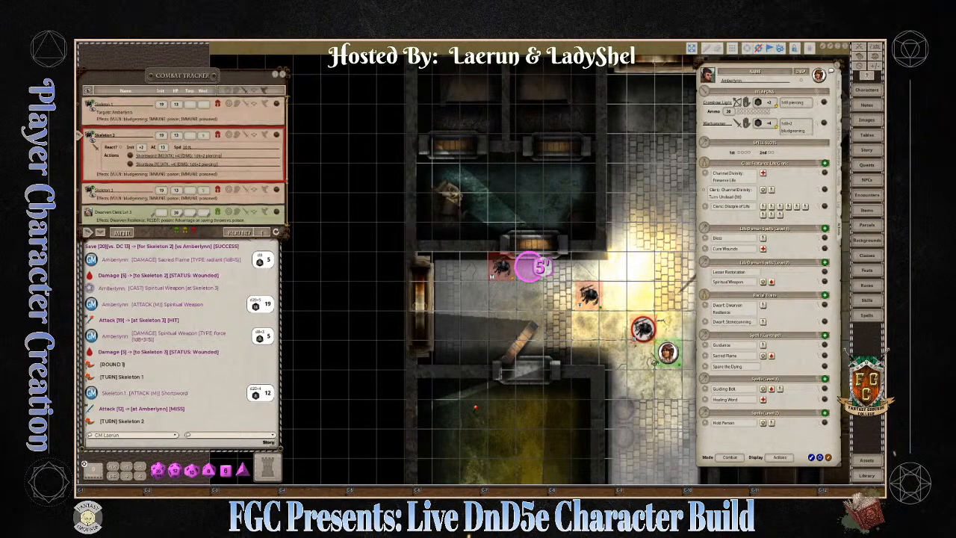
key("ctrl")
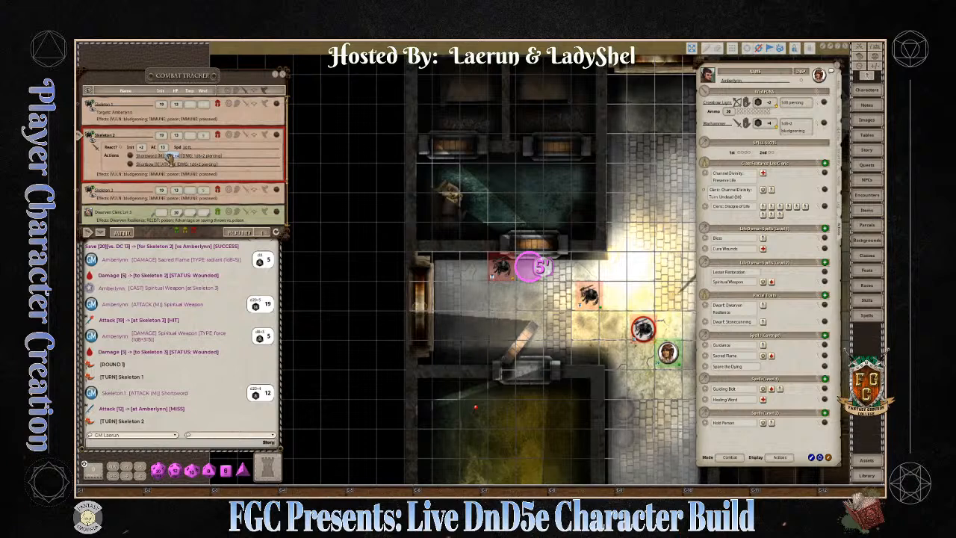
left_click_drag(170, 156, 669, 355)
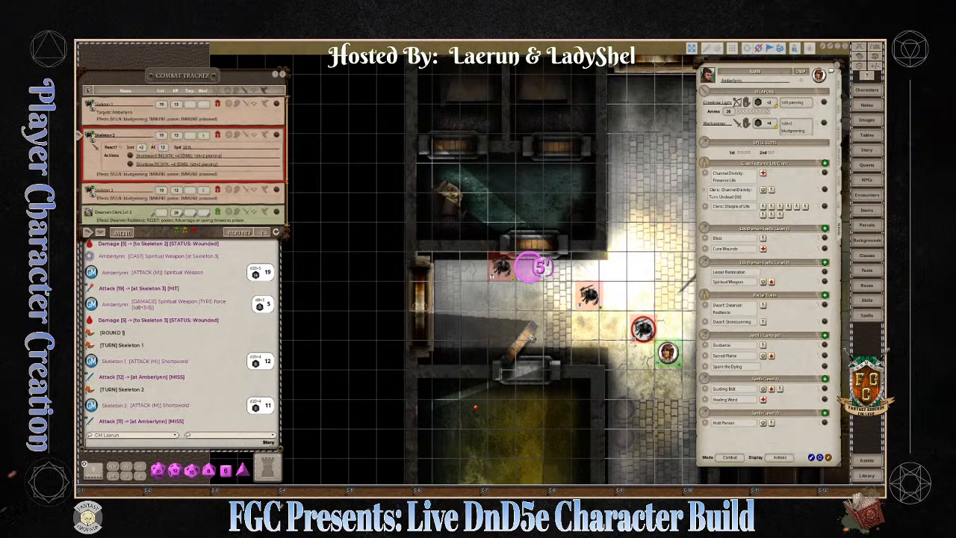
Step: Advance combat to Skeleton 3's turn and move its token onto the square directly west of Skeleton 2
left_click(97, 233)
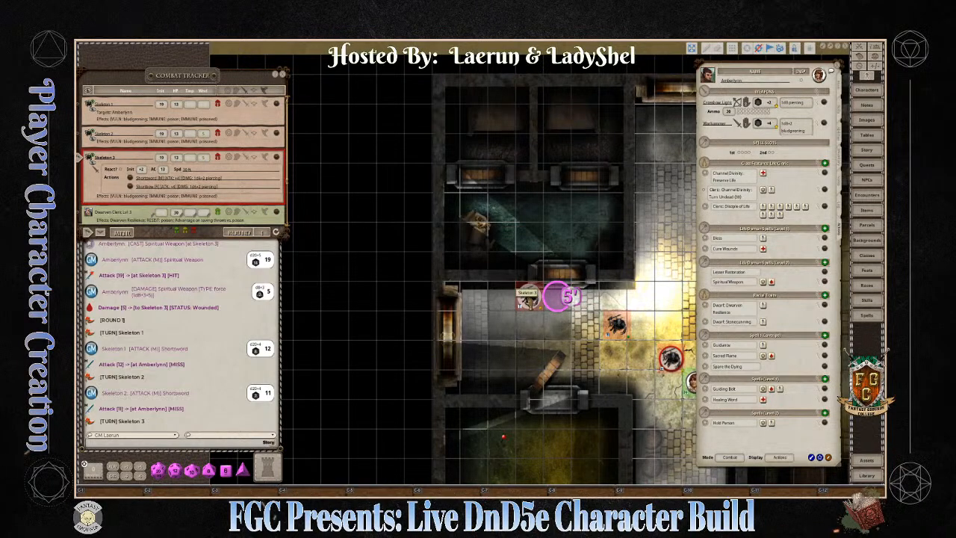
left_click_drag(529, 299, 532, 319)
key("ctrl+Up")
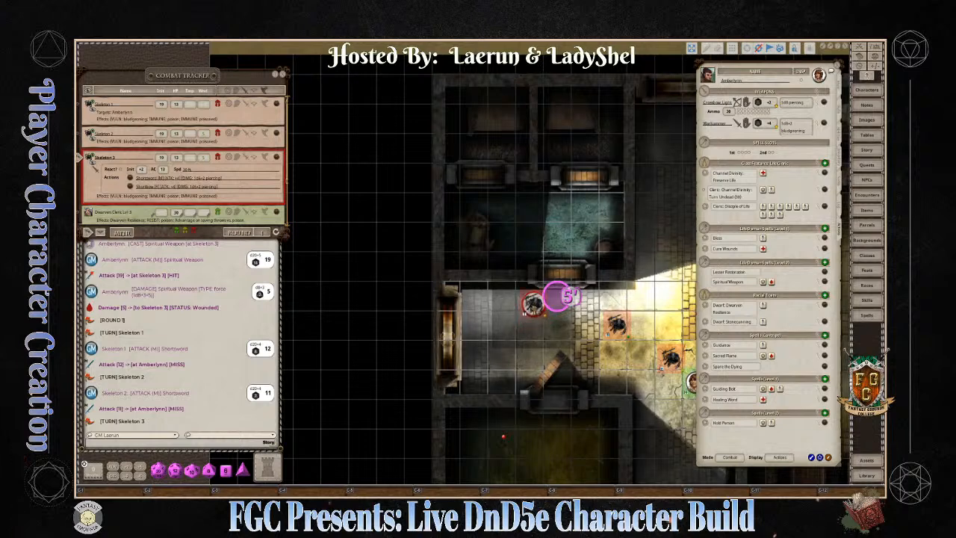
left_click_drag(532, 298, 534, 326)
left_click_drag(585, 348, 646, 360)
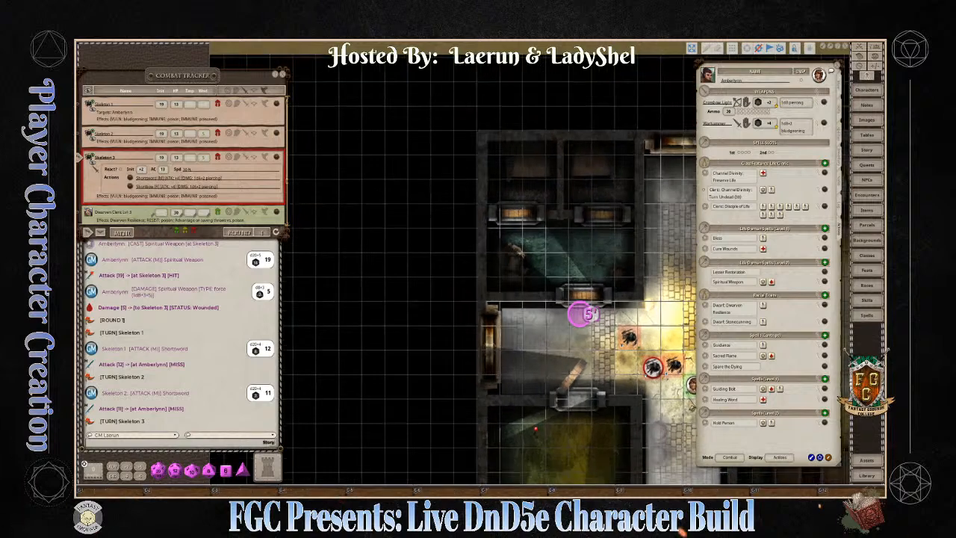
scroll(685, 395, "up", 3)
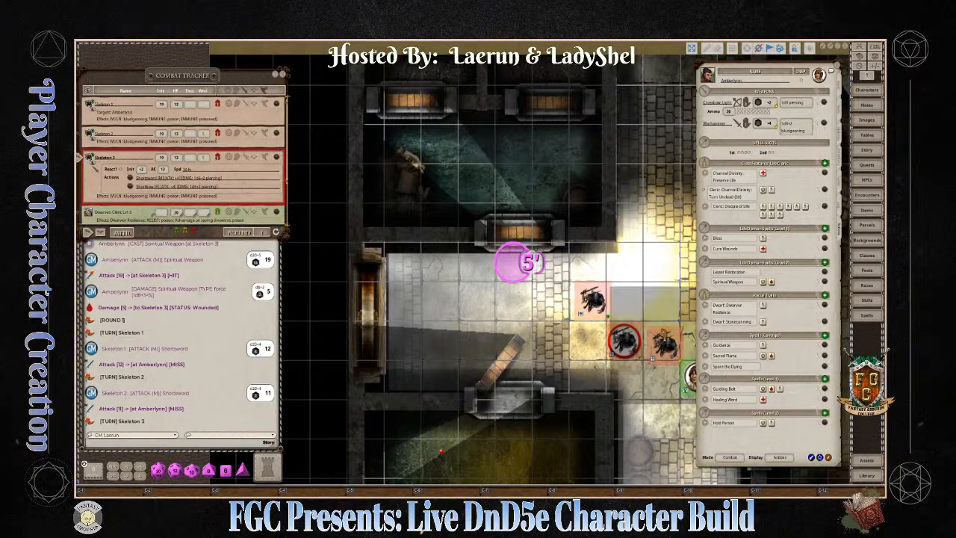
left_click_drag(757, 65, 786, 62)
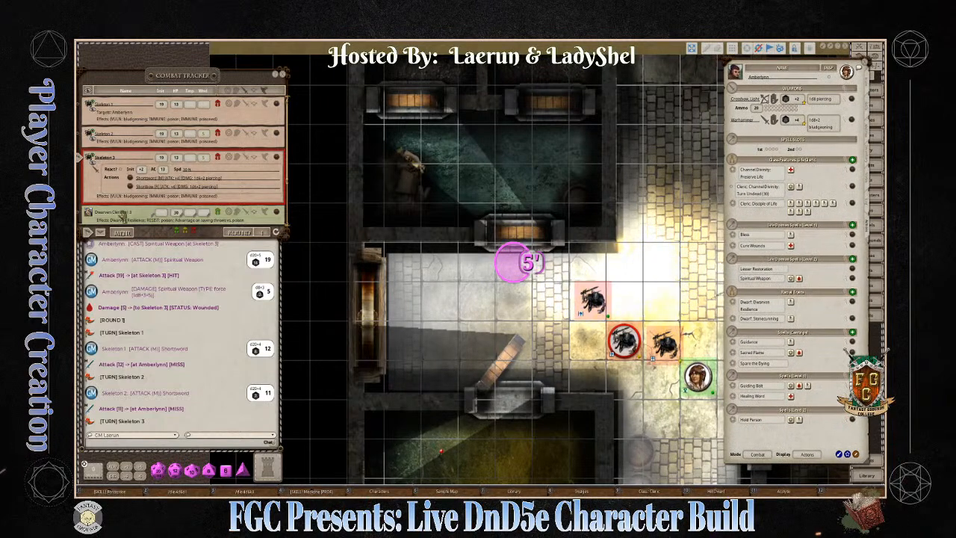
Step: Advance to the Dwarven Cleric Lvl 3's turn and move his token 25 ft north up the corridor, directly behind the new cleric
left_click(101, 233)
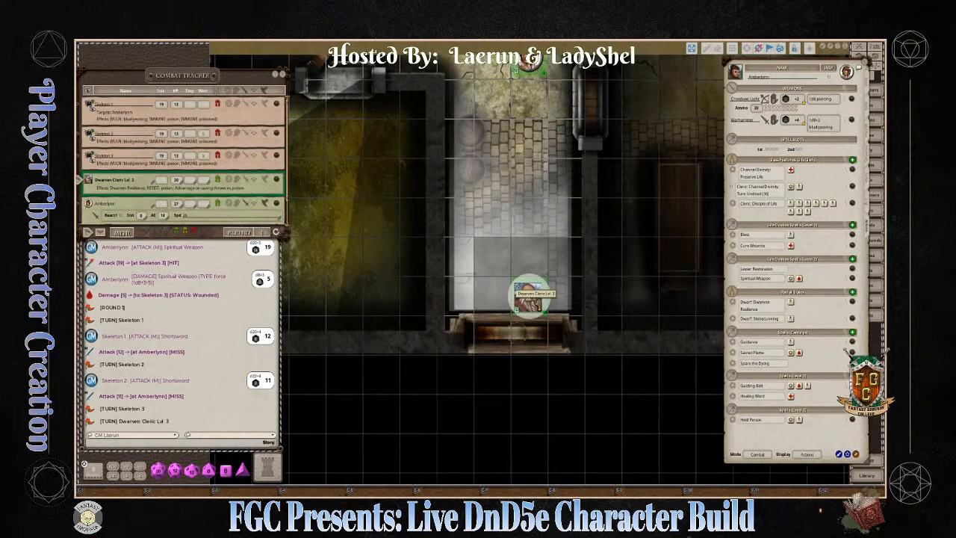
key("ctrl")
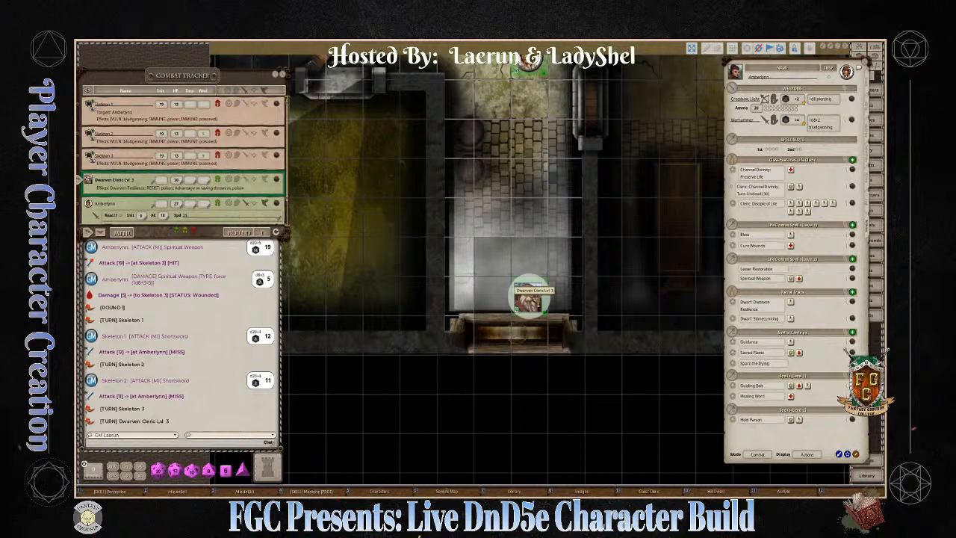
left_click(529, 297)
key("alt+Up")
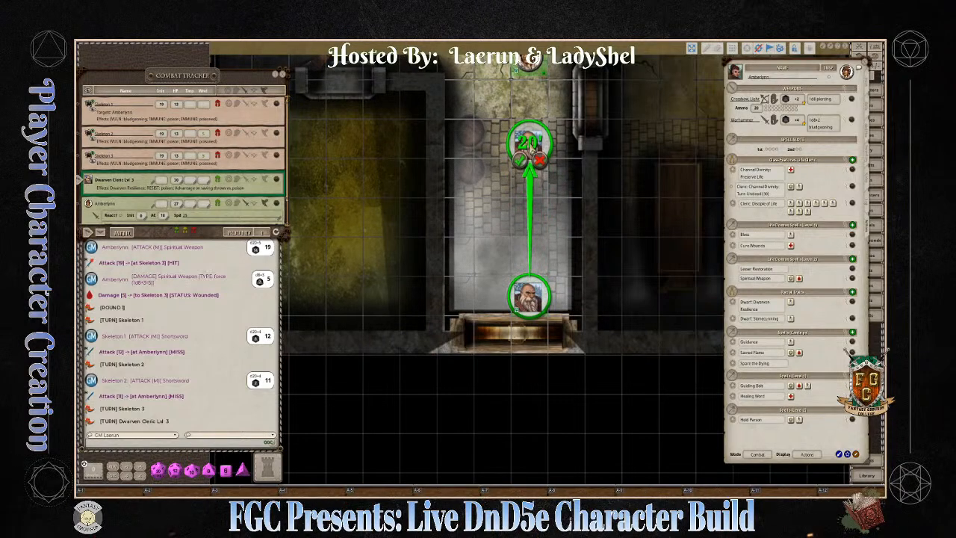
key("alt+Up")
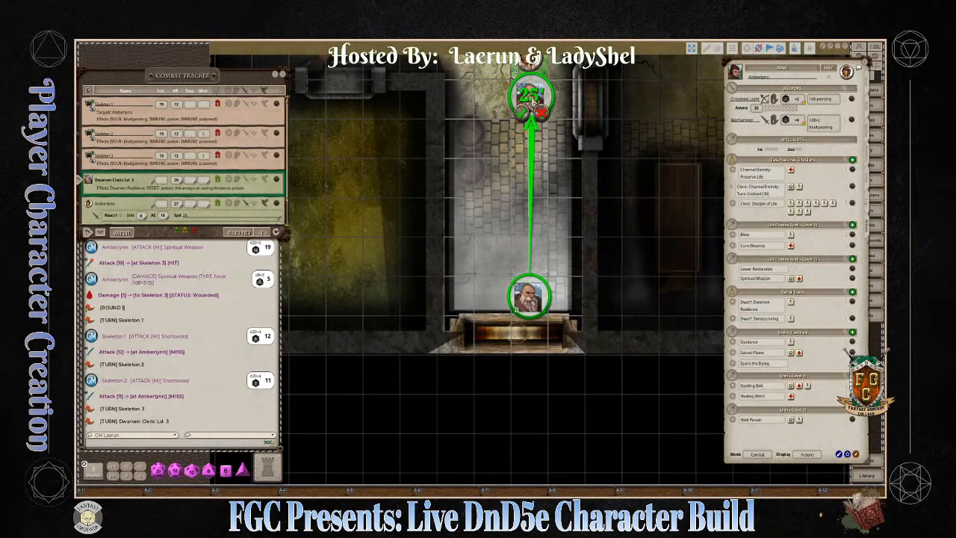
scroll(538, 213, "down", 2)
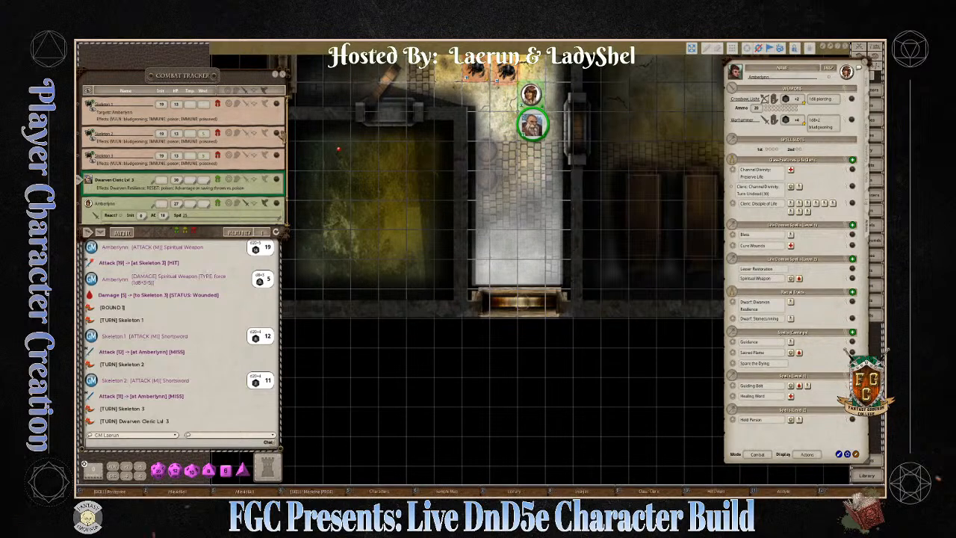
Step: Roll the Dwarven Cleric Lvl 3's ranged Light Hammer attack and damage against Skeleton 3, and delete that skeleton from the combat tracker
left_click(277, 180)
key("ctrl")
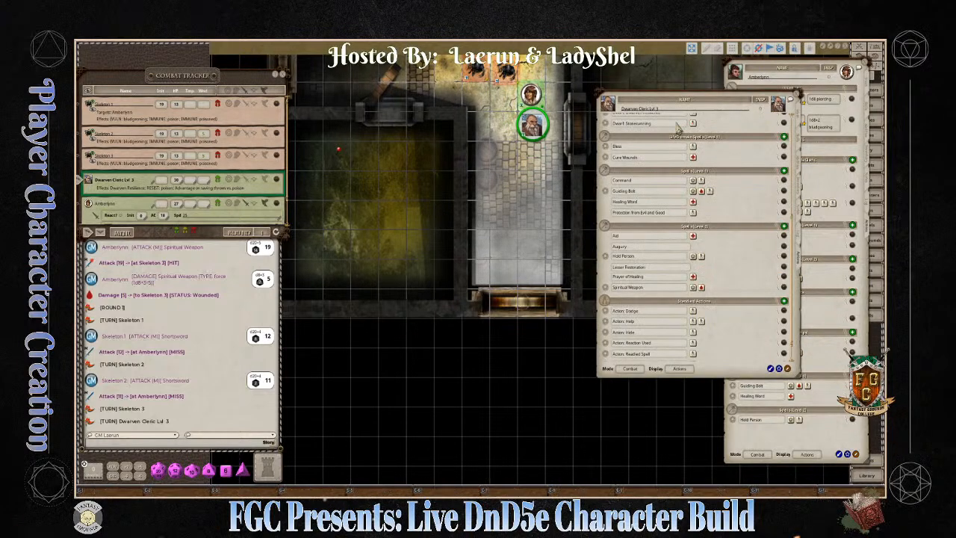
scroll(736, 210, "up", 6)
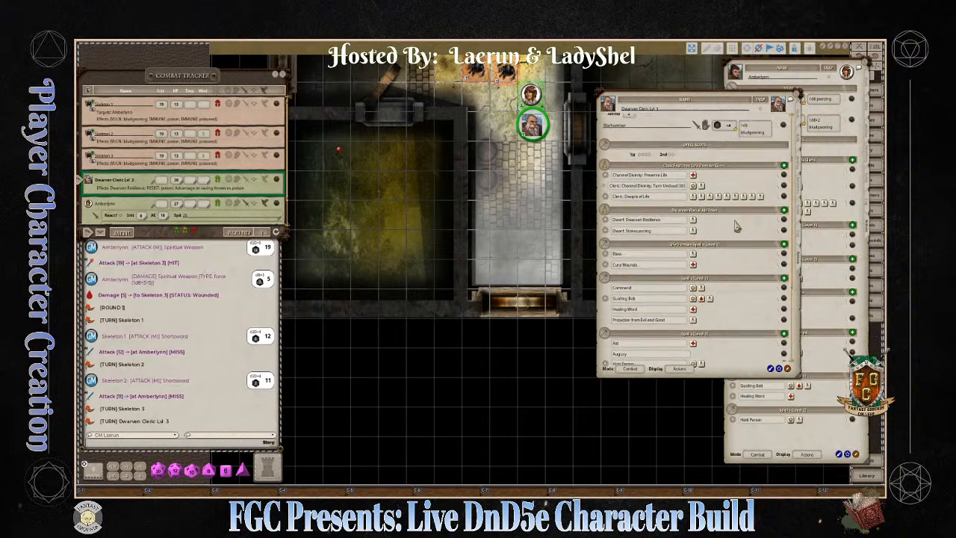
scroll(728, 227, "down", 3)
scroll(726, 228, "up", 3)
key("ctrl")
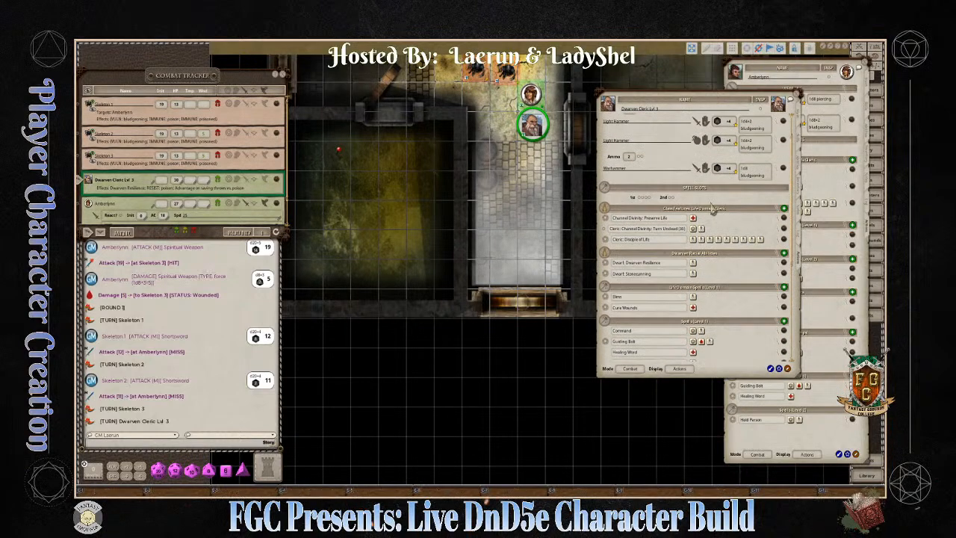
scroll(678, 177, "up", 2)
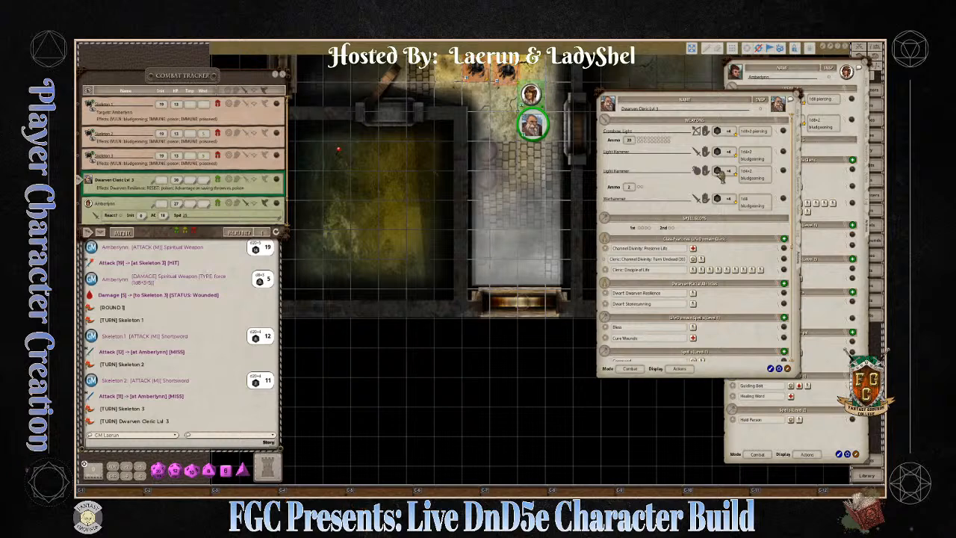
left_click_drag(718, 174, 480, 78)
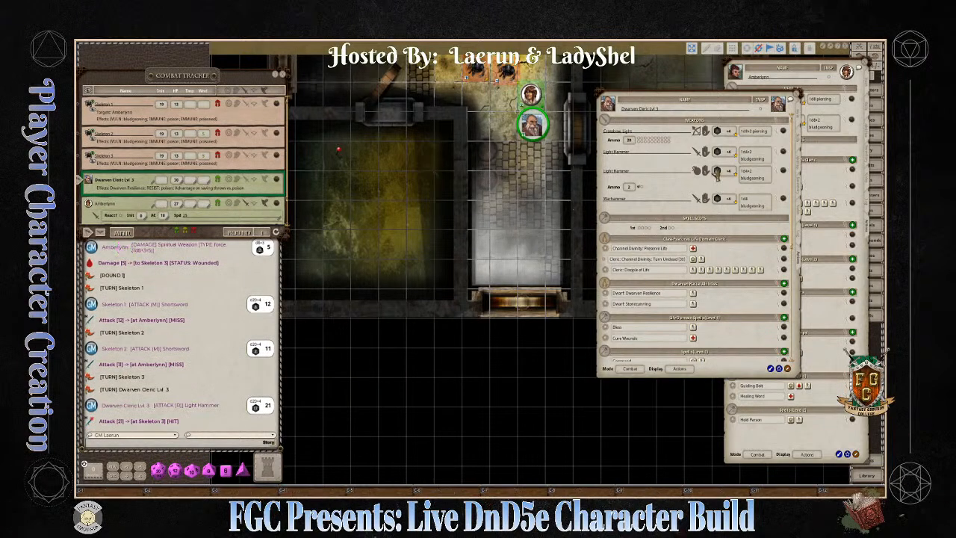
double_click(752, 177)
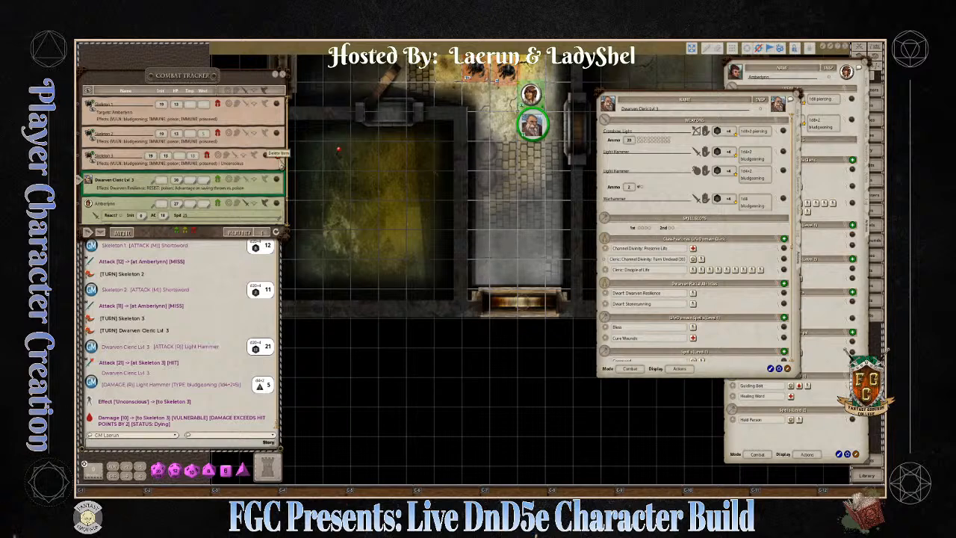
left_click(278, 155)
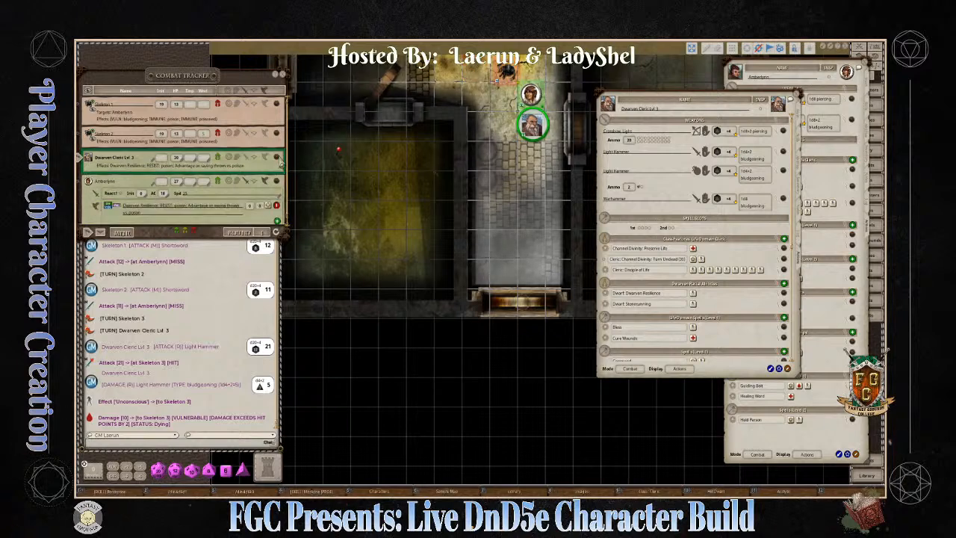
Step: Advance combat to the new cleric's turn and close the Dwarven Cleric Lvl 3's character sheet
left_click(105, 234)
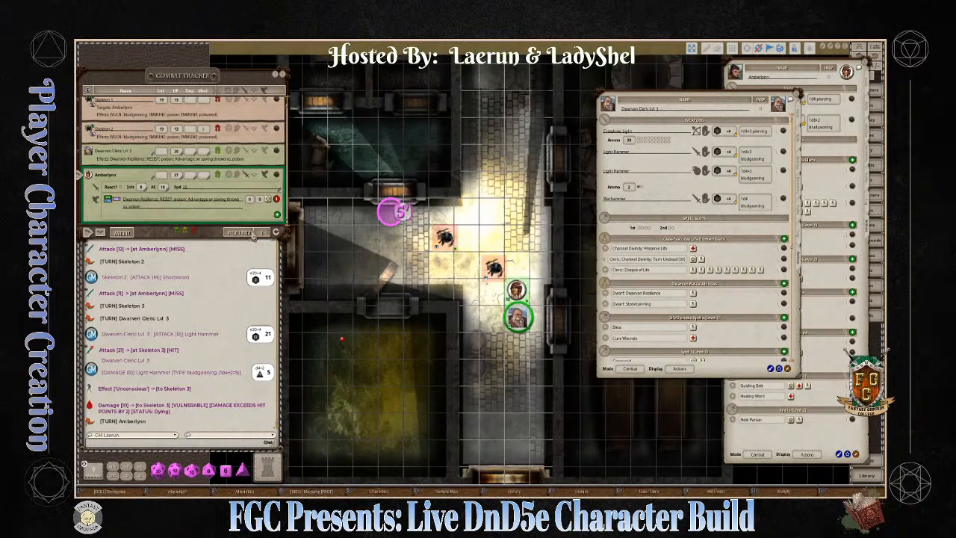
key("ctrl")
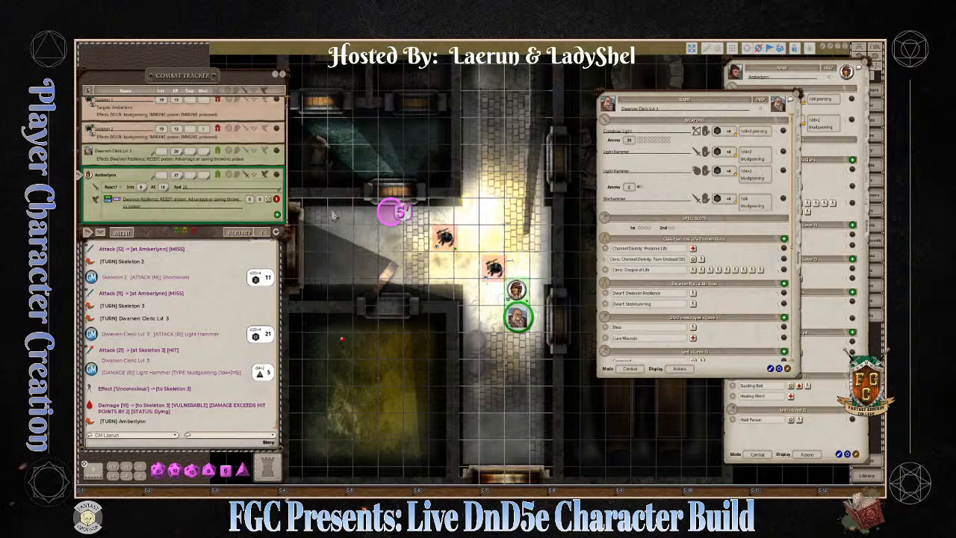
key("ctrl")
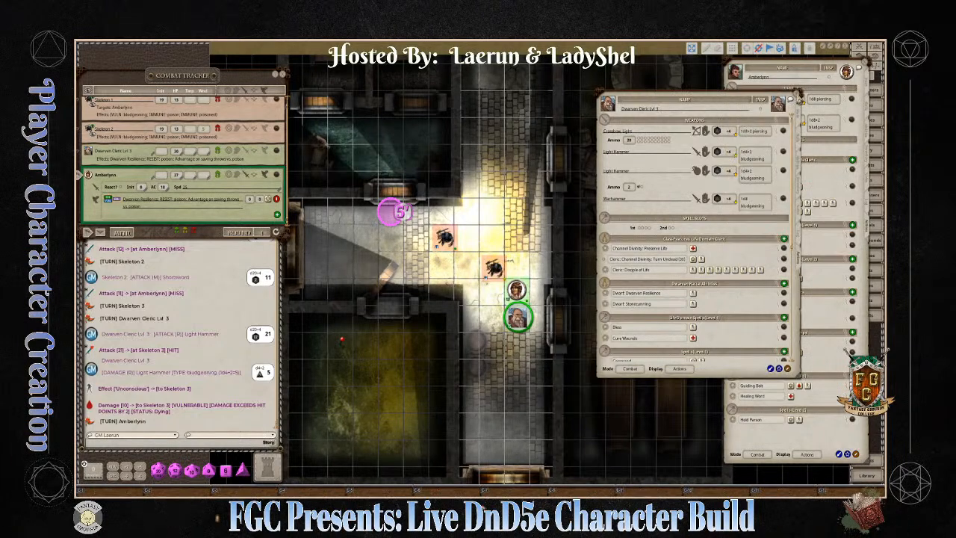
left_click(800, 98)
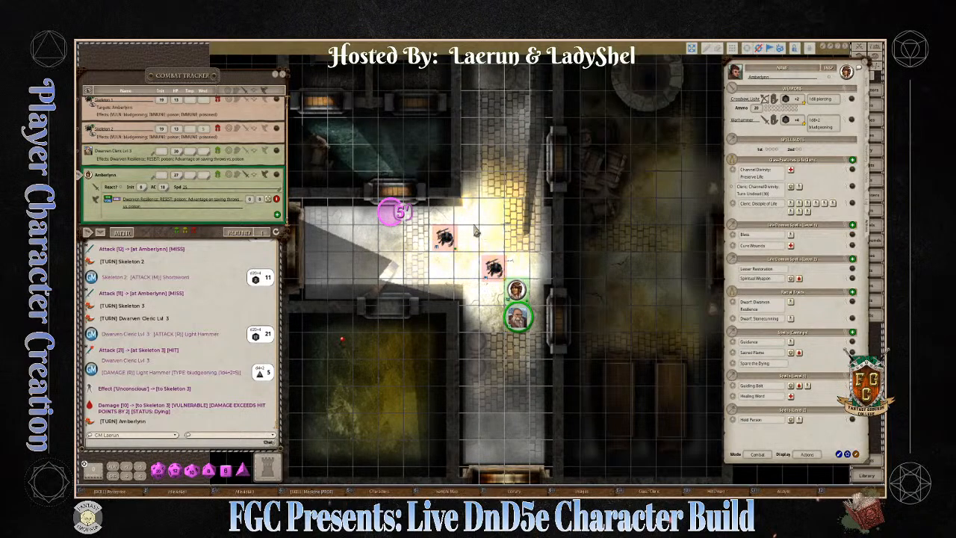
Step: Target Skeleton 1 and Skeleton 2 with the new cleric and expand her targeting details in the combat tracker
left_click_drag(456, 249, 499, 278)
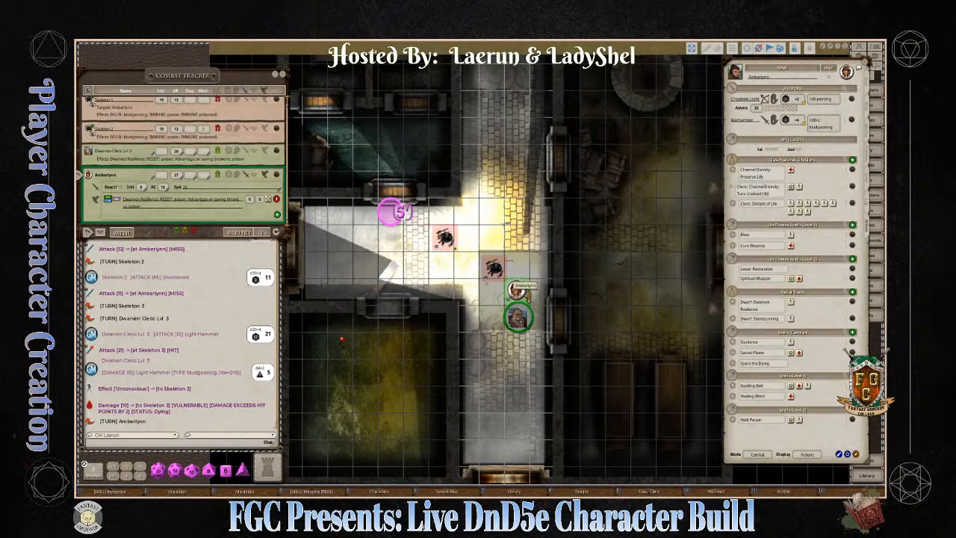
left_click(517, 290)
left_click(447, 238, "ctrl")
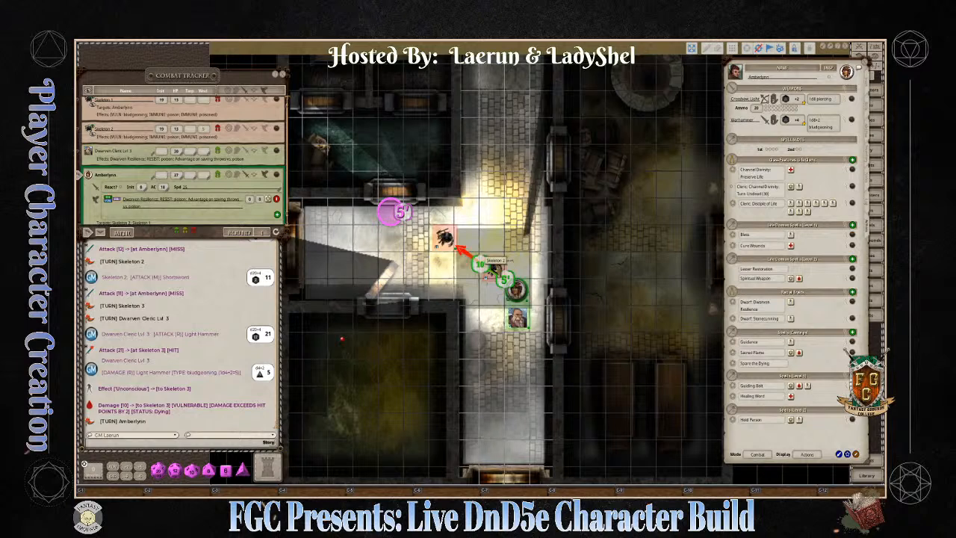
scroll(190, 202, "down", 1)
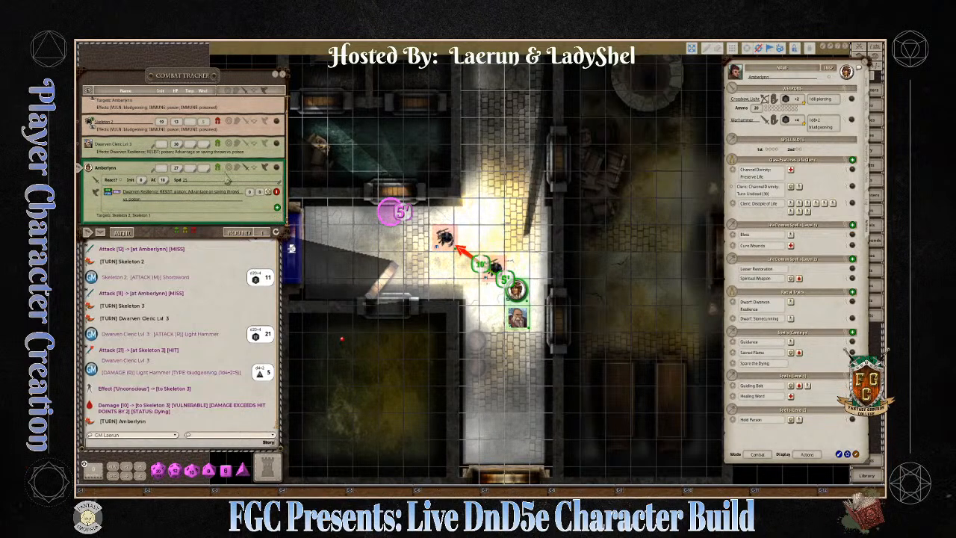
left_click(230, 171)
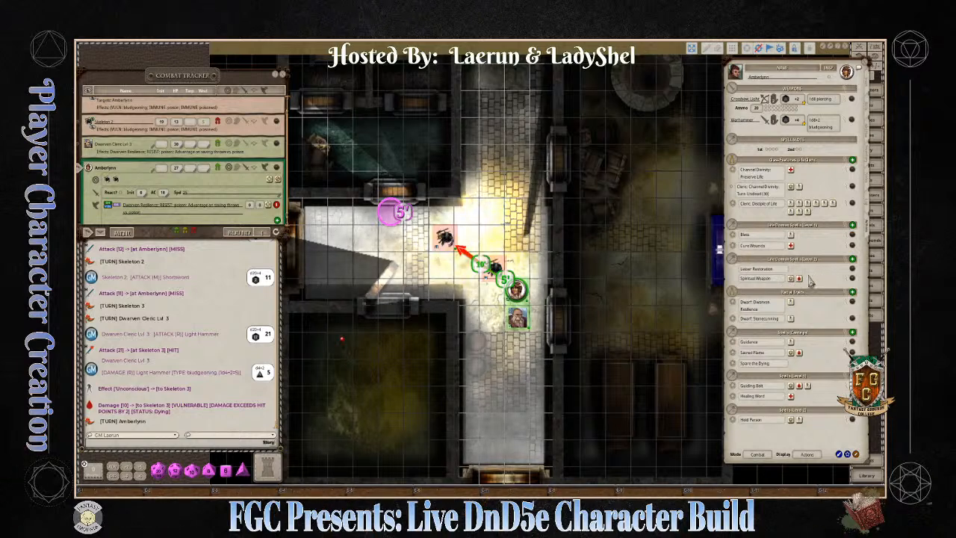
Step: Cast Turn Undead from the new cleric on both targeted skeletons and apply the Turned effect to Skeleton 2
left_click(794, 191)
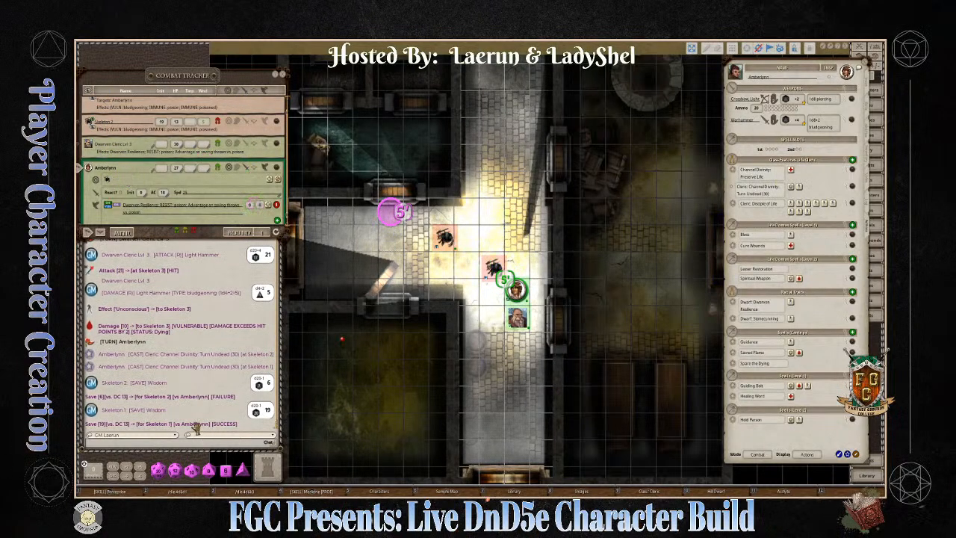
key("ctrl")
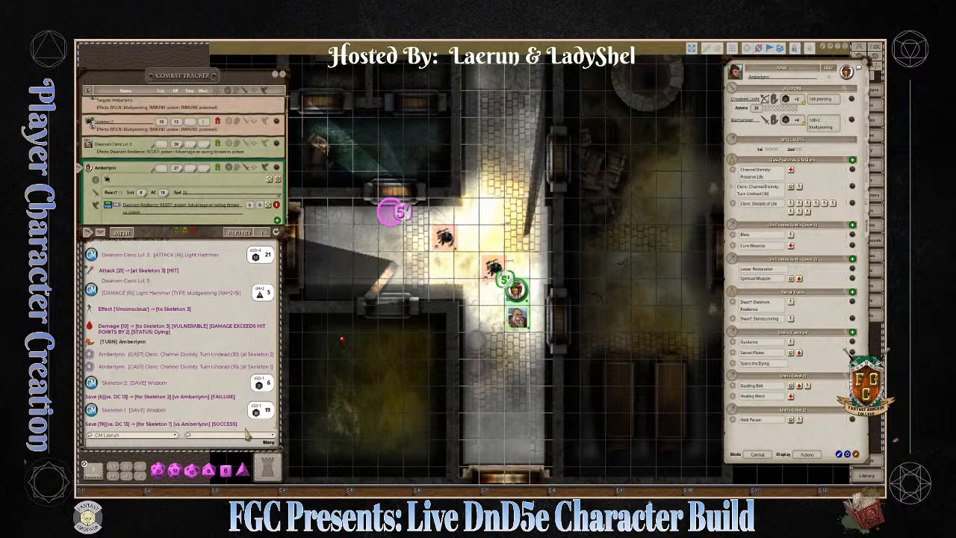
left_click_drag(493, 271, 446, 240)
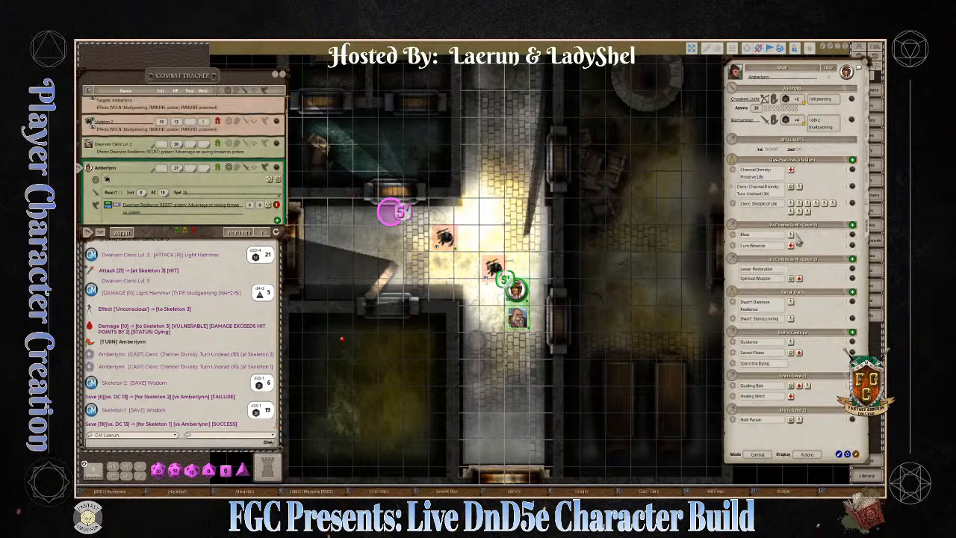
key("ctrl")
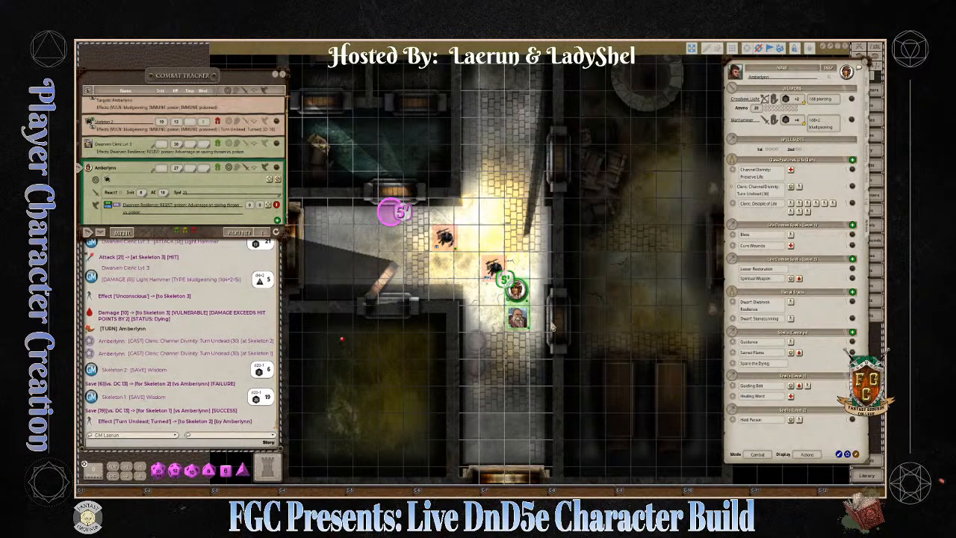
key("ctrl")
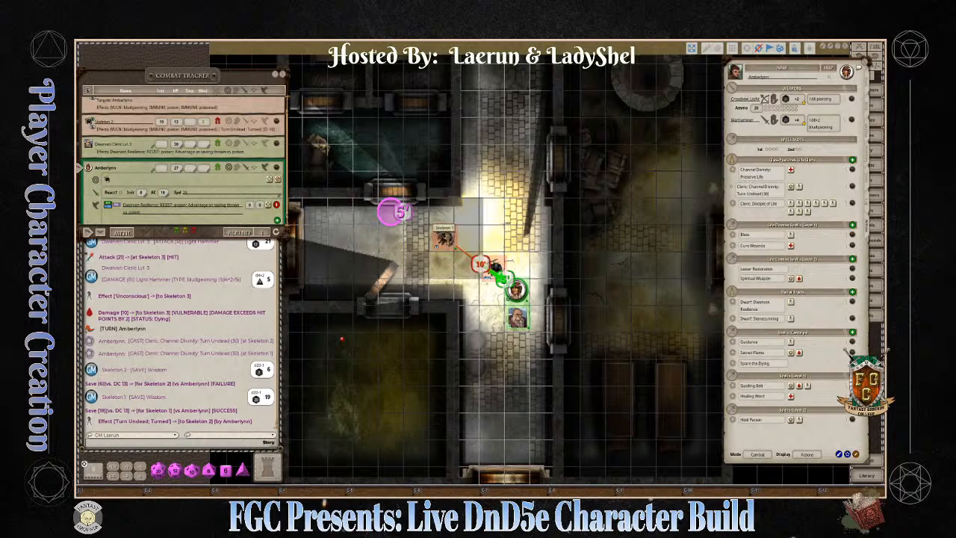
left_click(489, 269, "ctrl")
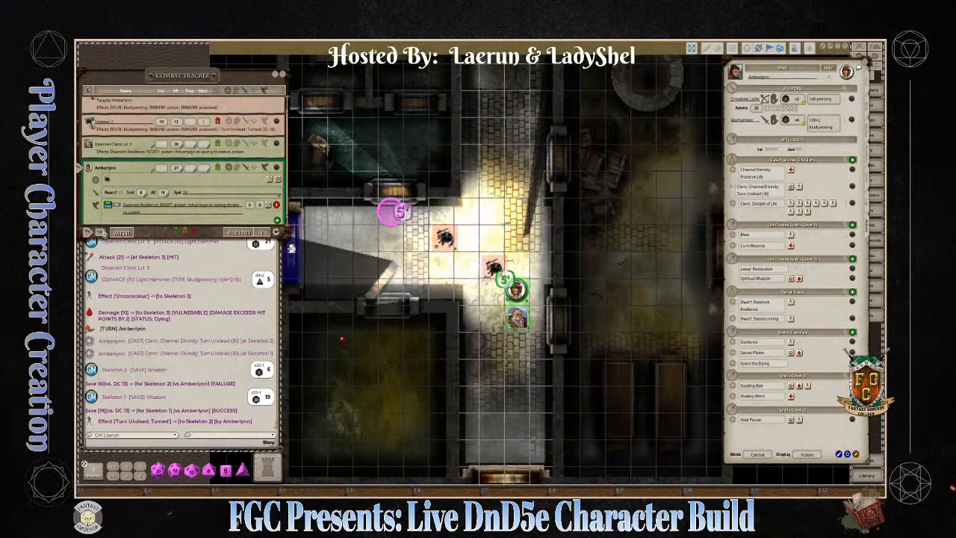
Step: Advance to Skeleton 1's turn, moving its token beside the Dwarven Cleric Lvl 3 and rolling its Shortsword attack and damage against him
left_click(101, 234)
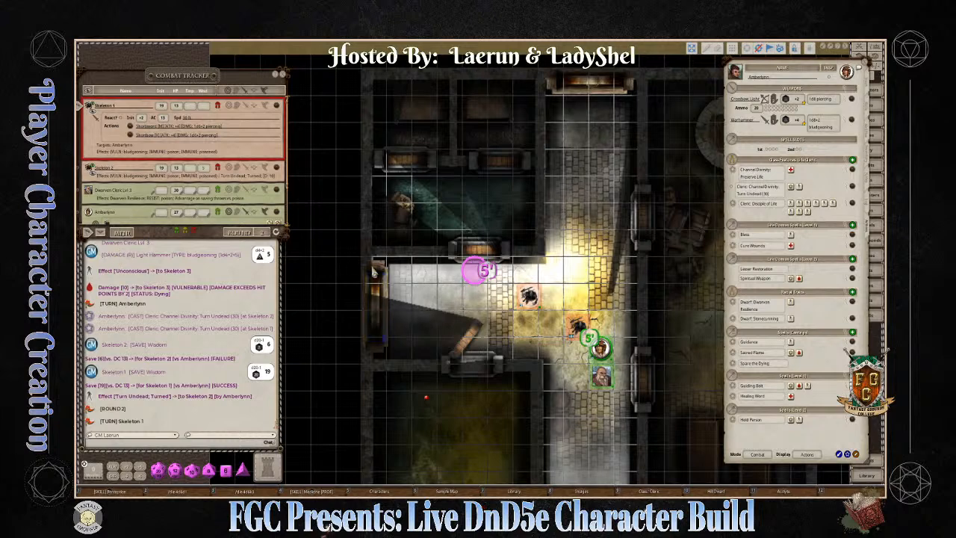
left_click_drag(528, 297, 578, 393)
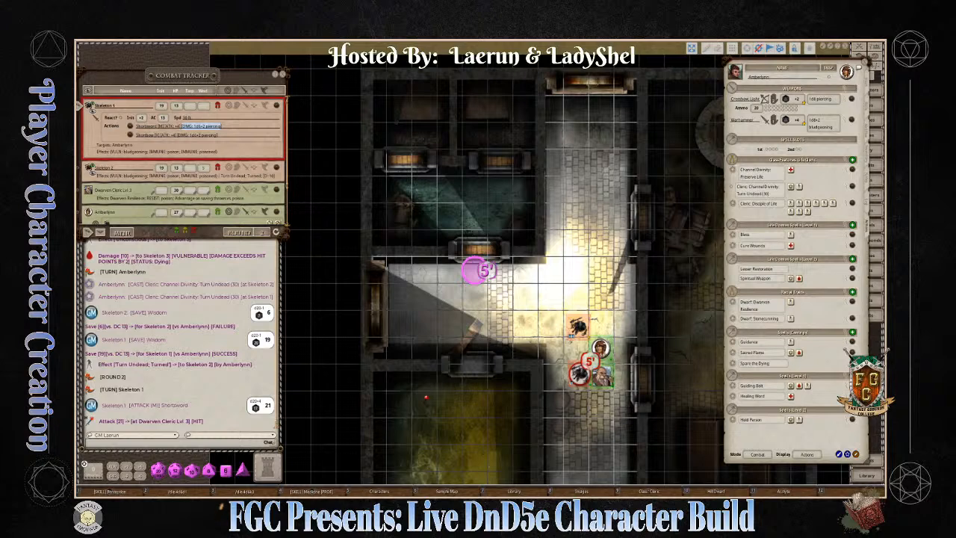
left_click_drag(606, 378, 606, 378)
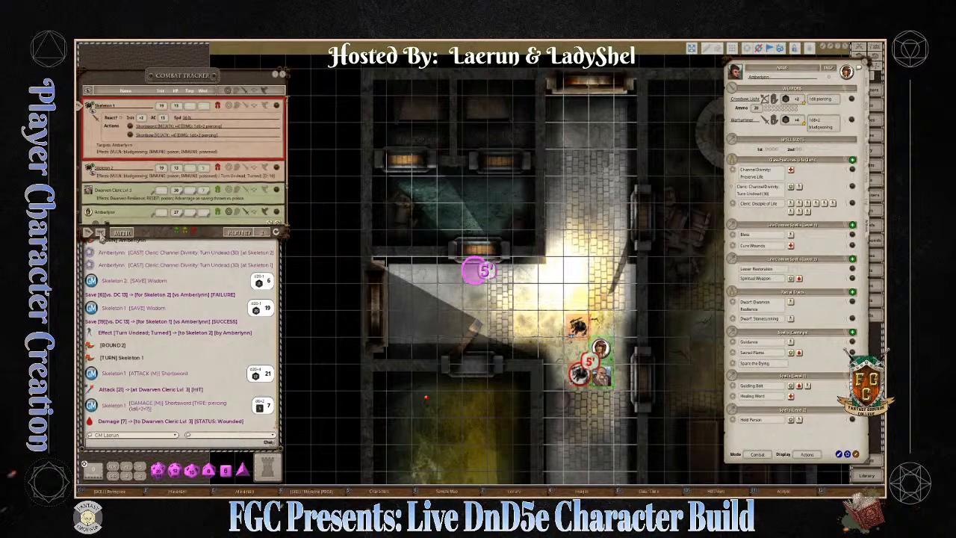
Step: Advance combat to Skeleton 2's turn and move its Turned token away from the clerics to the far north of the corridor
left_click(89, 232)
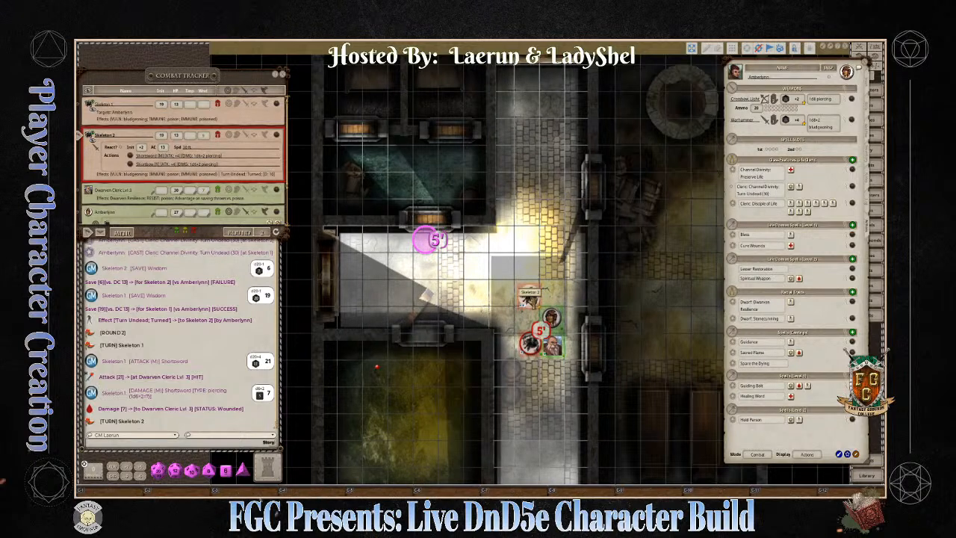
mouse_move(529, 298)
left_mouse_down()
mouse_move(531, 252)
mouse_move(531, 290)
left_mouse_up()
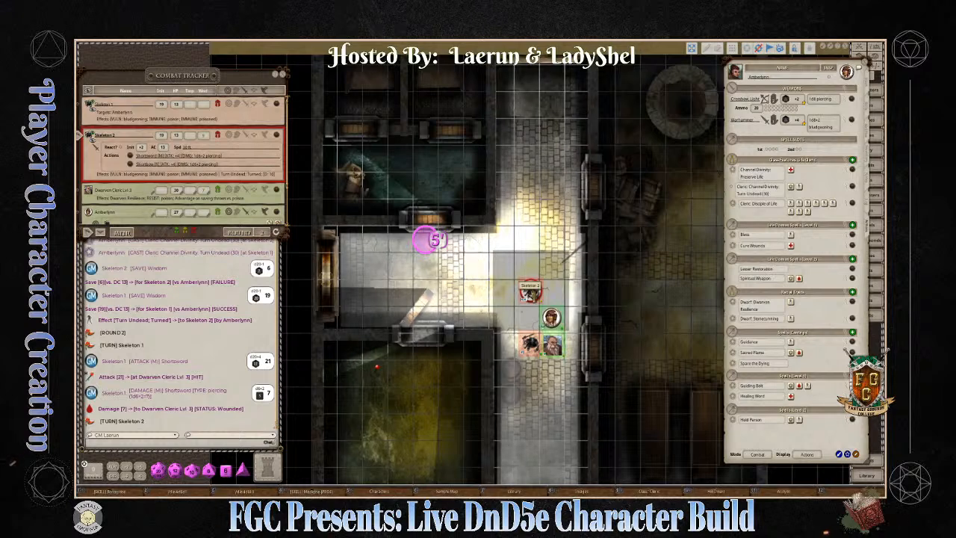
key("alt")
left_click_drag(528, 266, 531, 249)
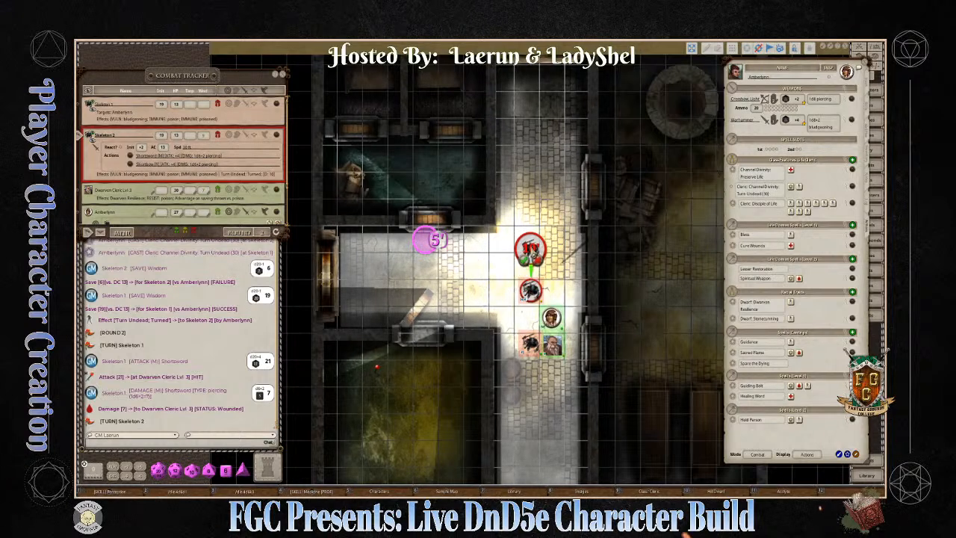
left_click_drag(528, 193, 528, 131)
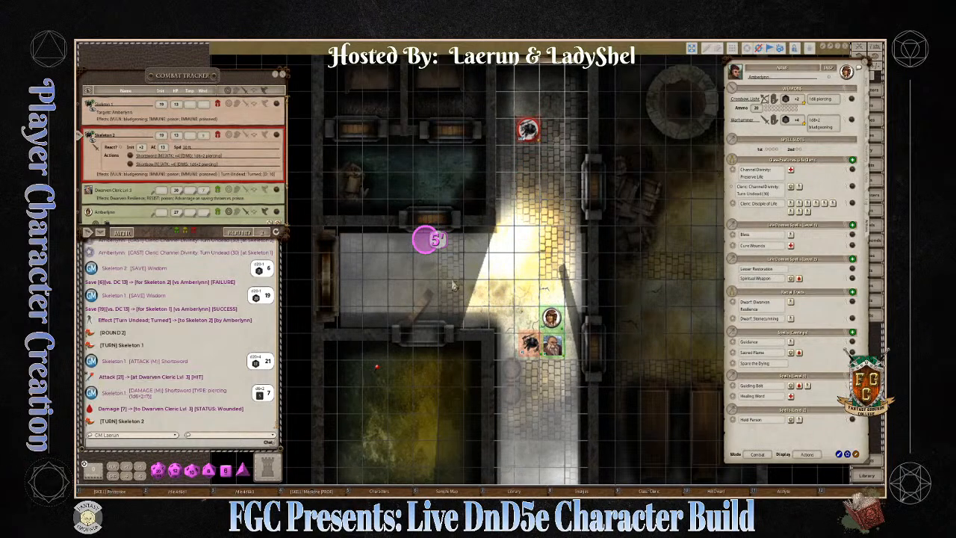
Step: On the Dwarven Cleric Lvl 3's turn, set his Warhammer to primary hand and roll its attack against Skeleton 1
left_click(102, 233)
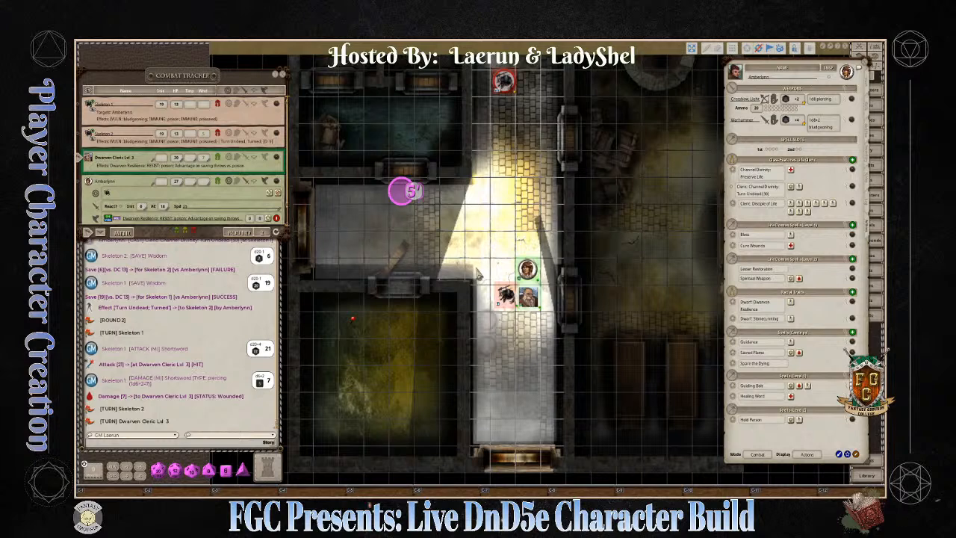
left_click(529, 300)
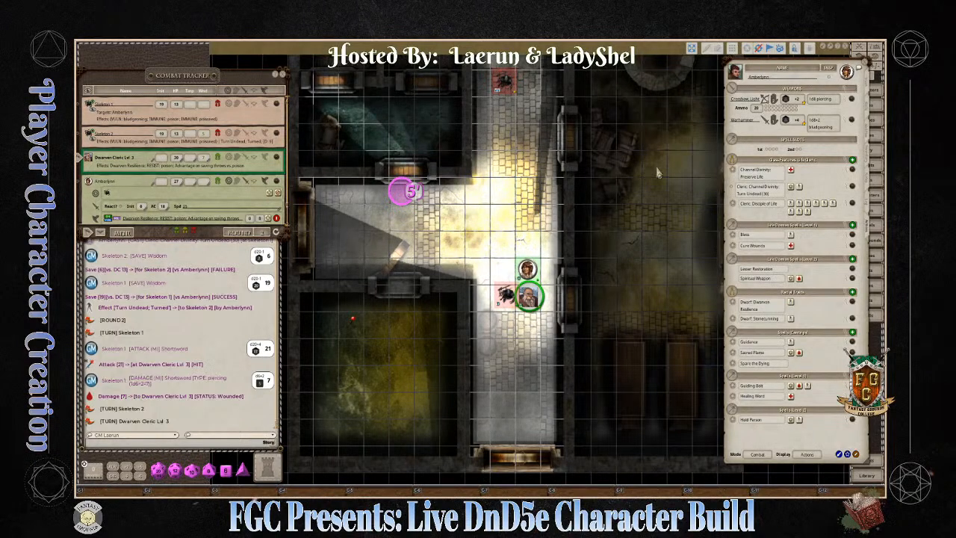
double_click(543, 303)
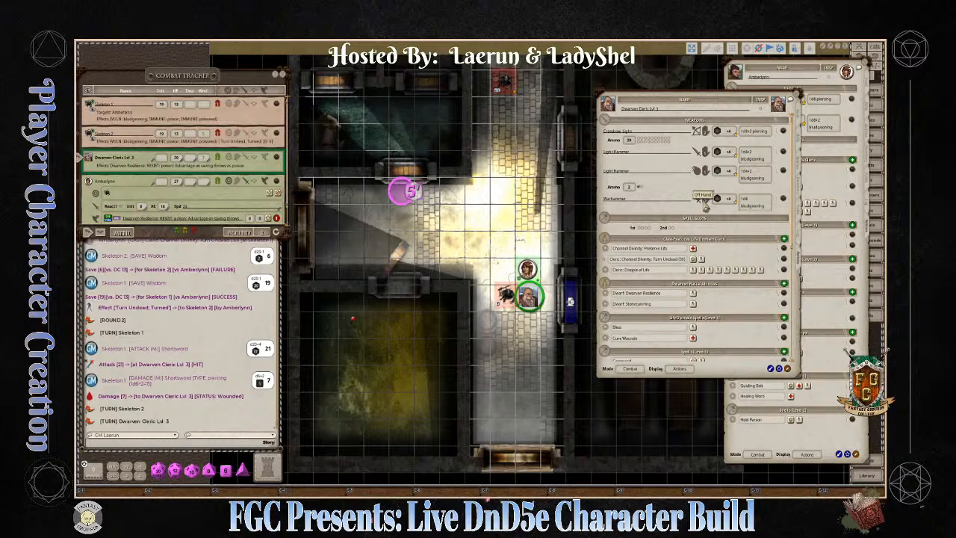
key("ctrl")
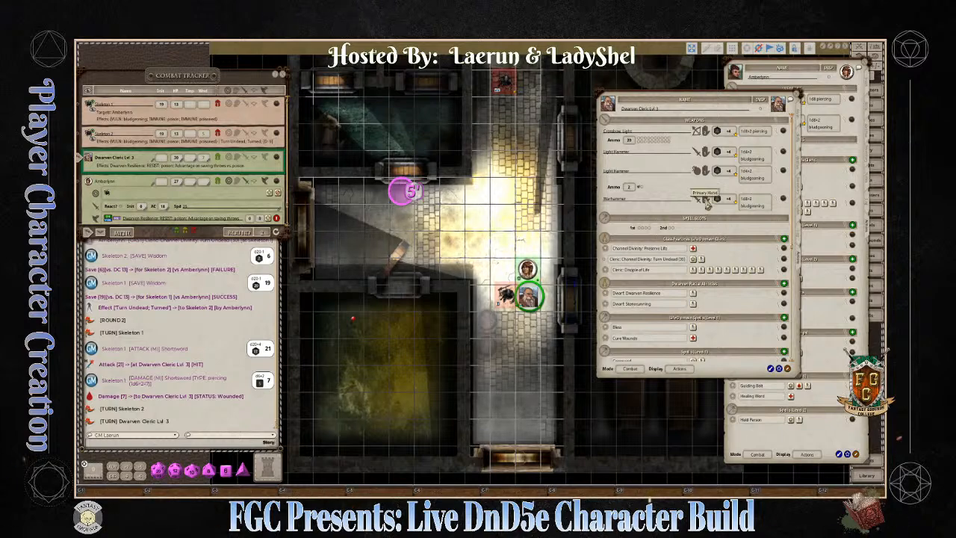
left_click_drag(718, 199, 507, 302)
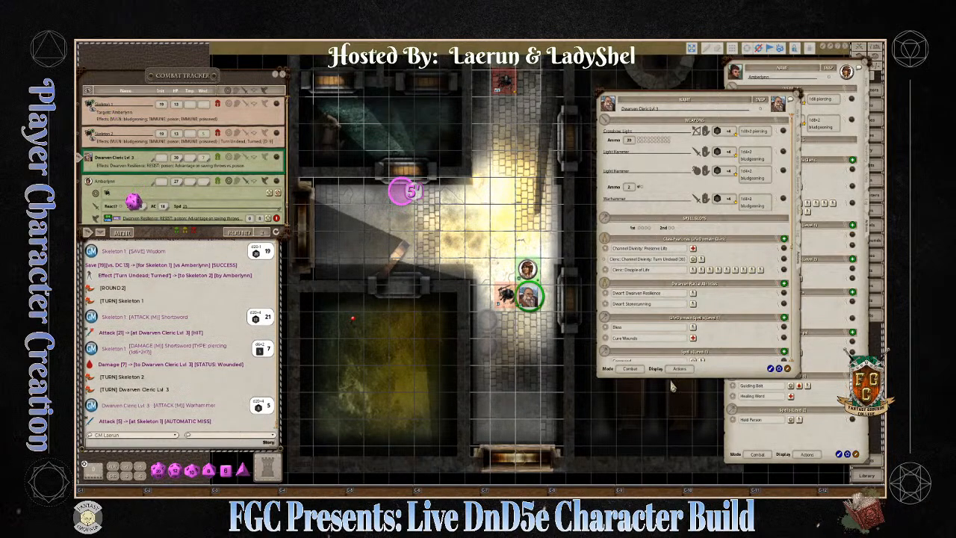
Step: Advance combat to the new cleric's turn and move the 5' magenta marker beside her, directly above Skeleton 1
key("ctrl")
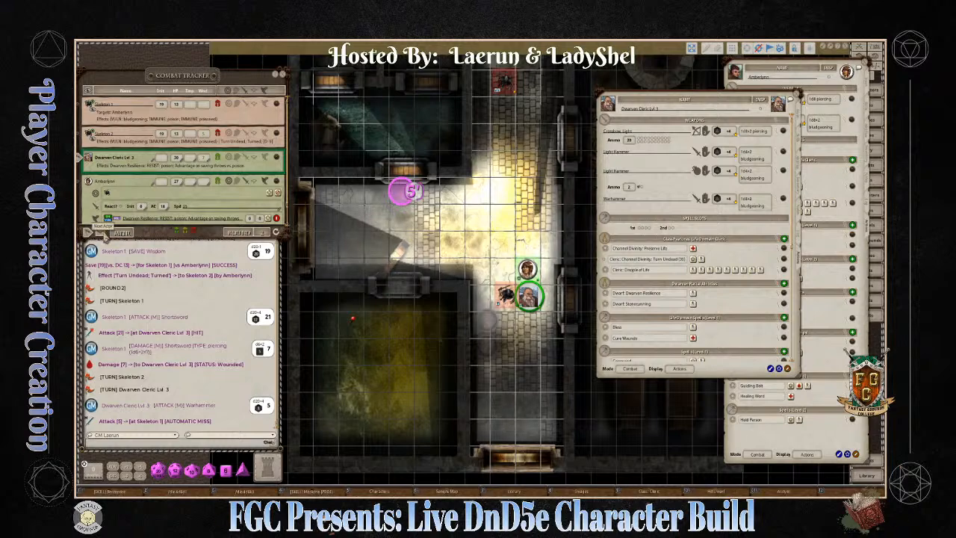
left_click(107, 235)
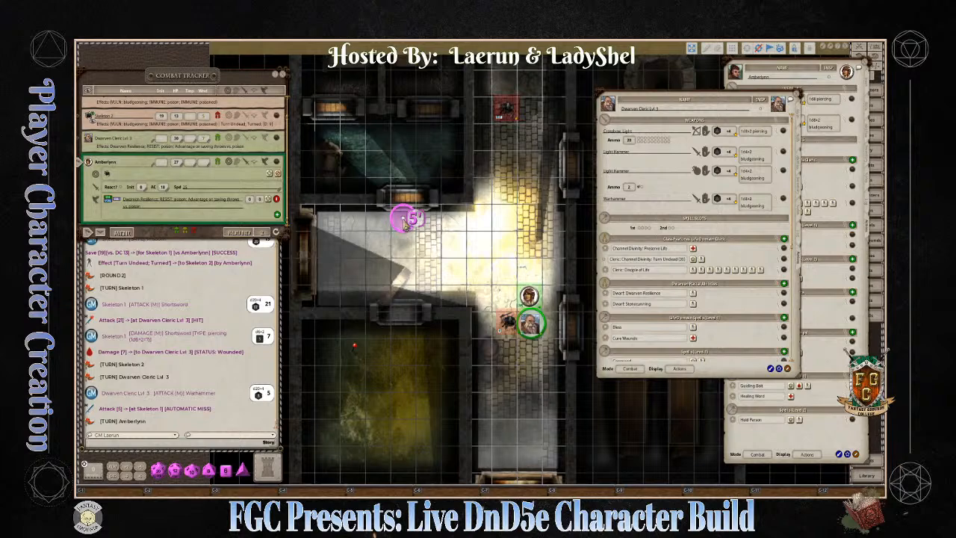
mouse_move(404, 223)
left_mouse_down()
mouse_move(460, 241)
mouse_move(510, 313)
left_mouse_up()
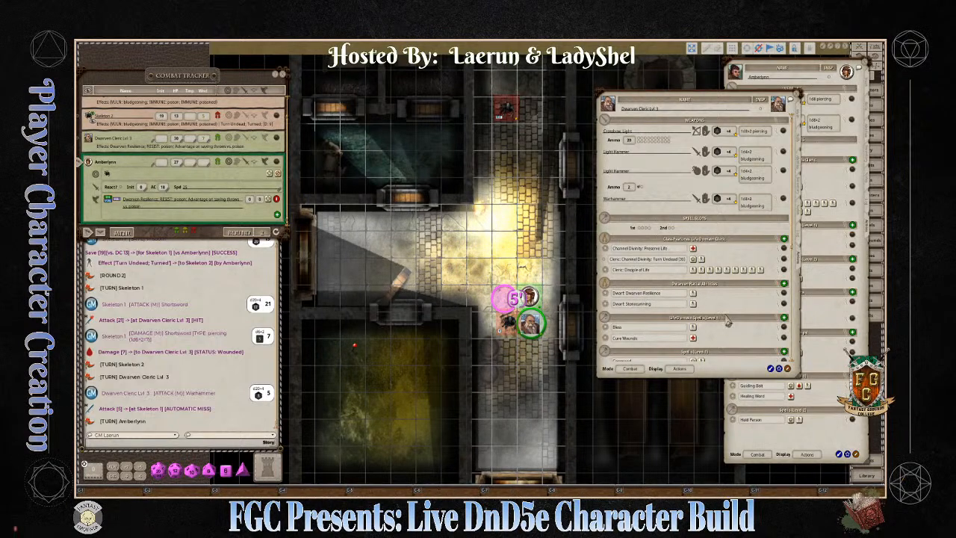
Step: From the new cleric's sheet, apply Guidance to the Dwarven Cleric Lvl 3 and cast Spiritual Weapon to attack Skeleton 1
scroll(729, 321, "down", 3)
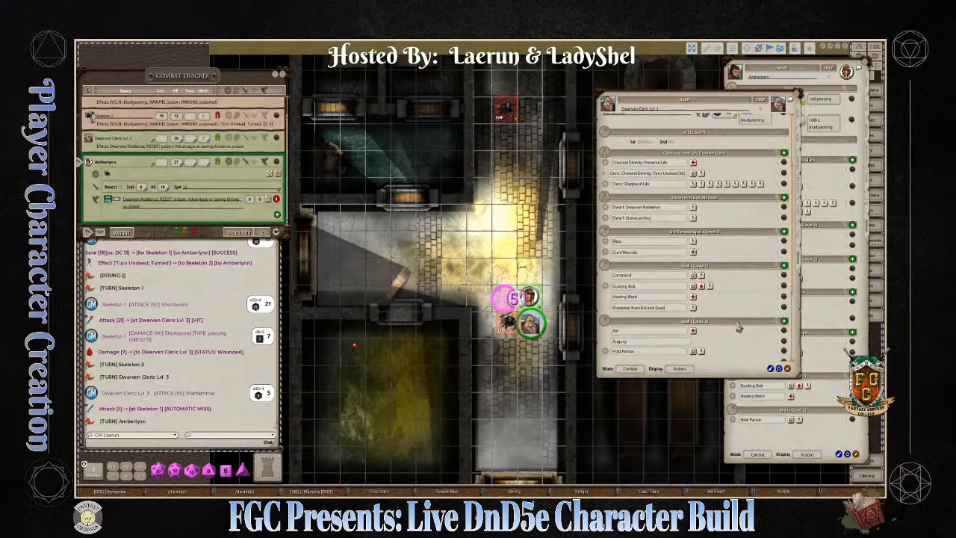
scroll(739, 326, "down", 1)
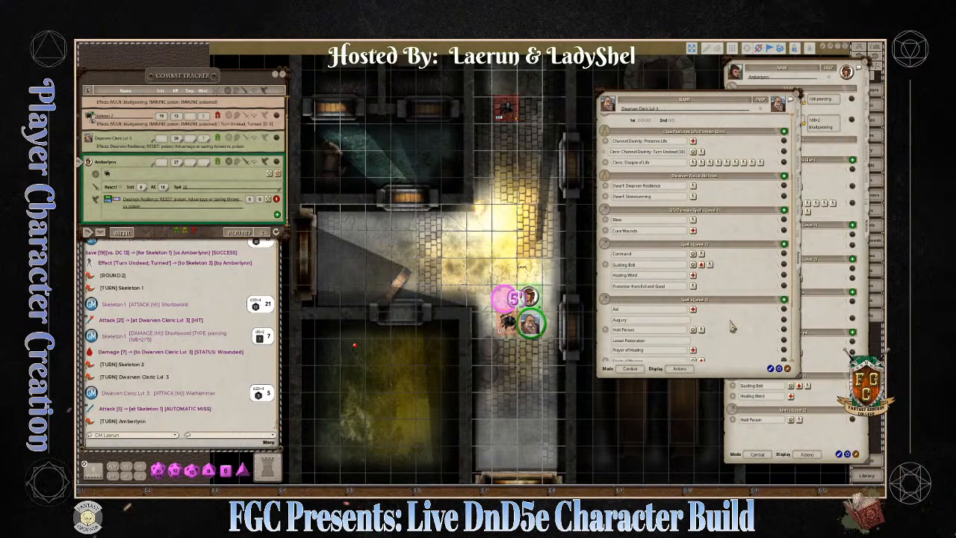
scroll(732, 326, "down", 3)
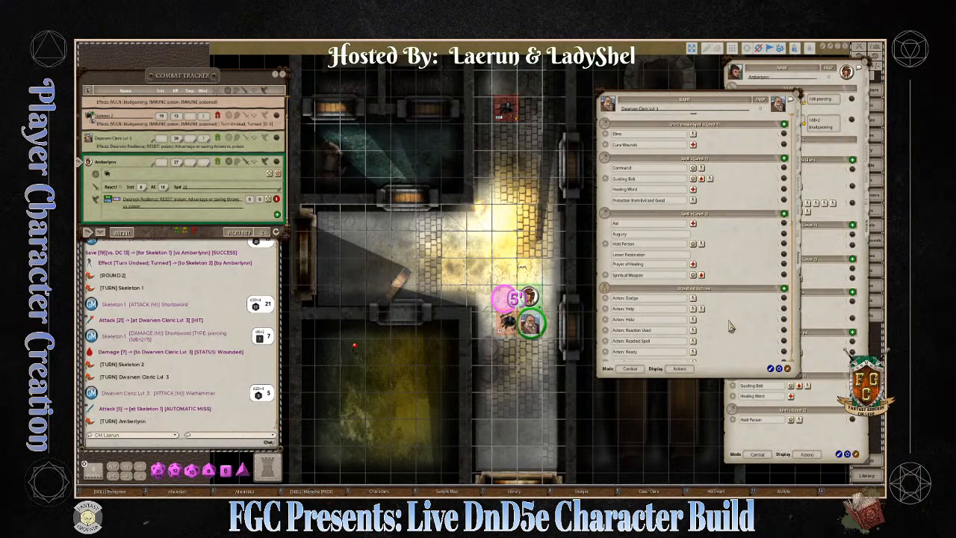
key("ctrl")
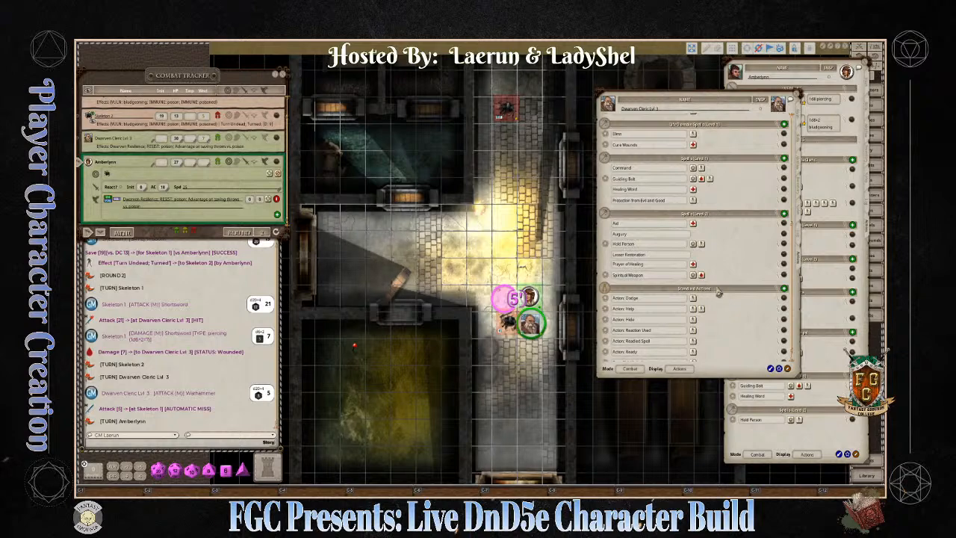
scroll(729, 293, "up", 1)
left_click(818, 271)
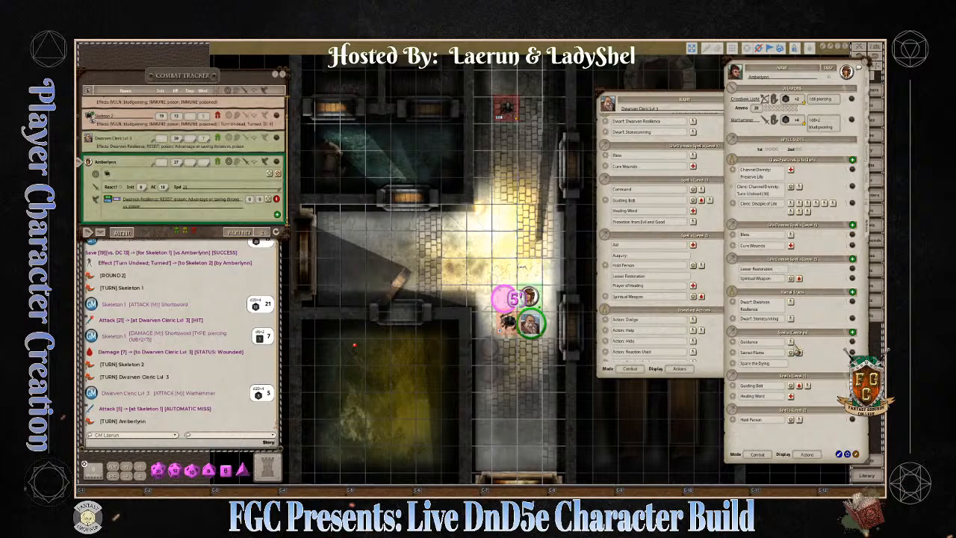
left_click_drag(791, 342, 529, 323)
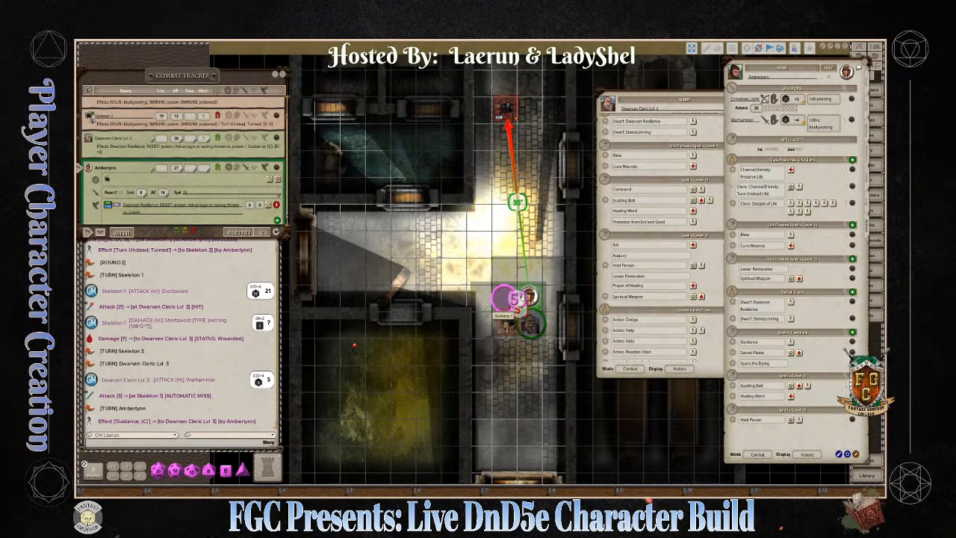
left_click_drag(791, 278, 509, 324)
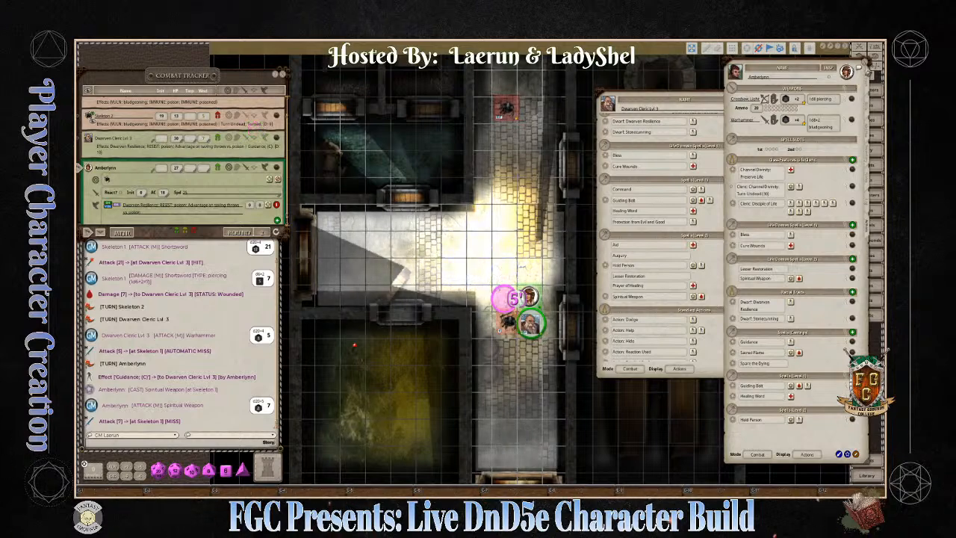
Step: Close both clerics' character sheets and the sample map, leaving the combat tracker open
left_click(865, 69)
left_click(798, 101)
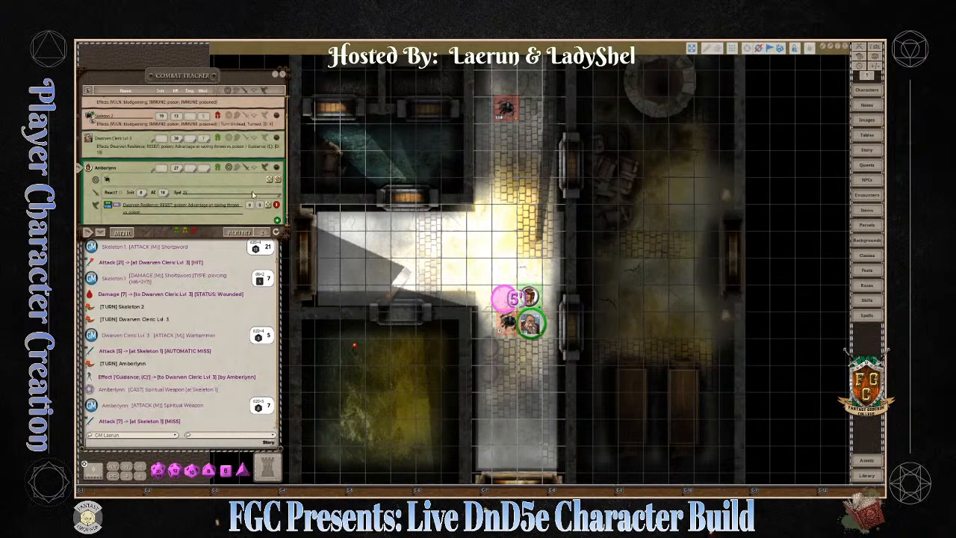
key("ctrl")
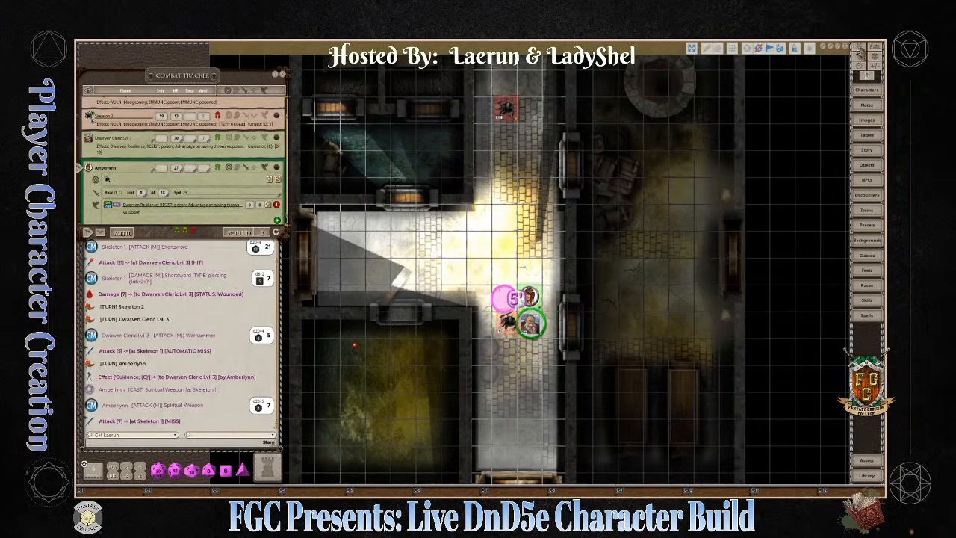
left_click(826, 51)
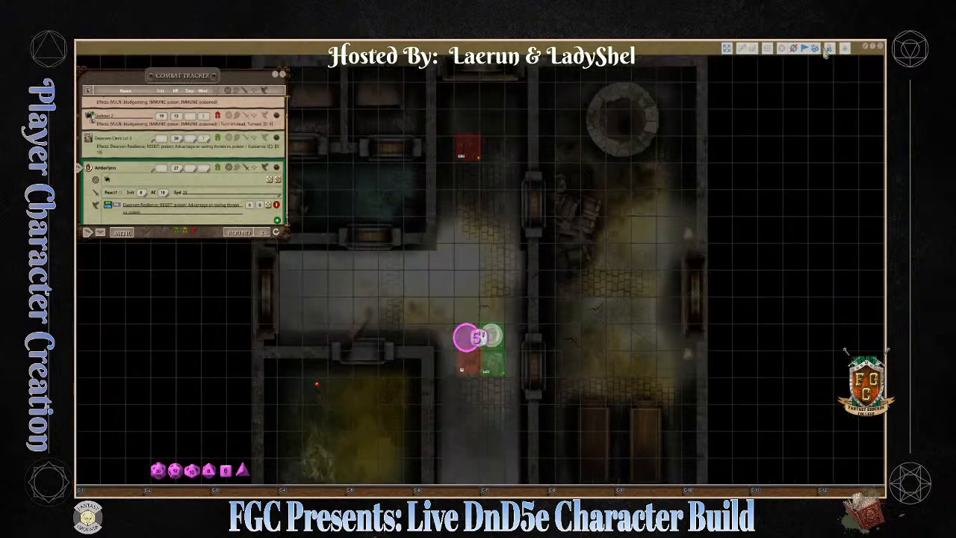
left_click(865, 47)
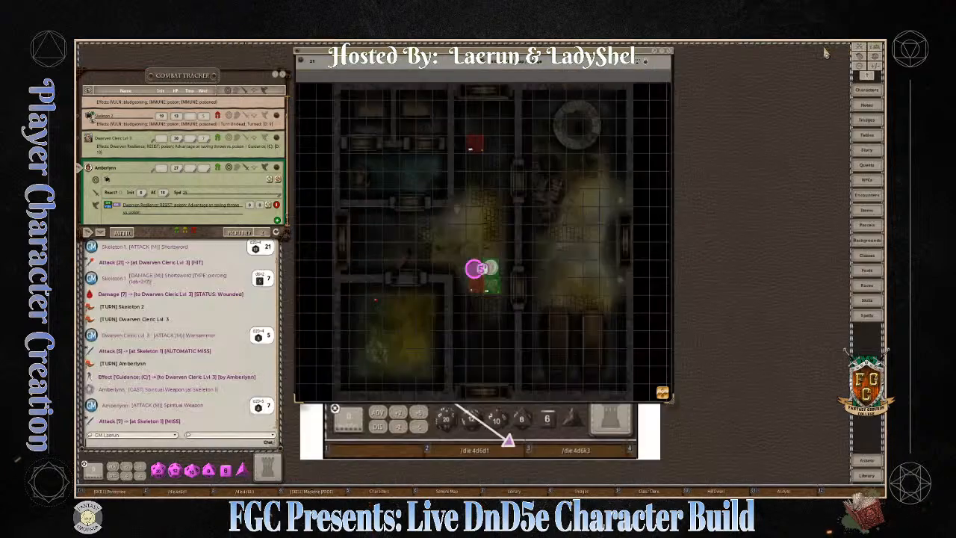
left_click(826, 51)
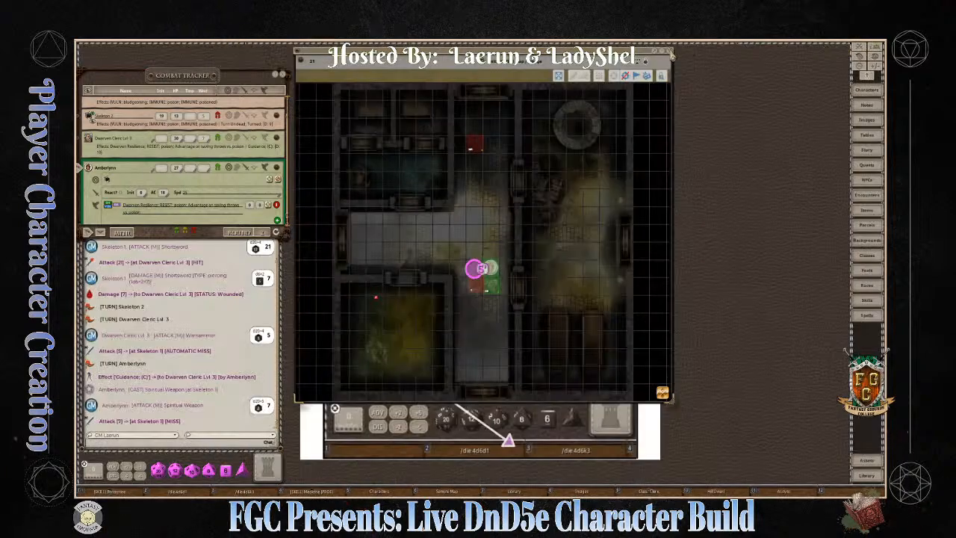
left_click(667, 58)
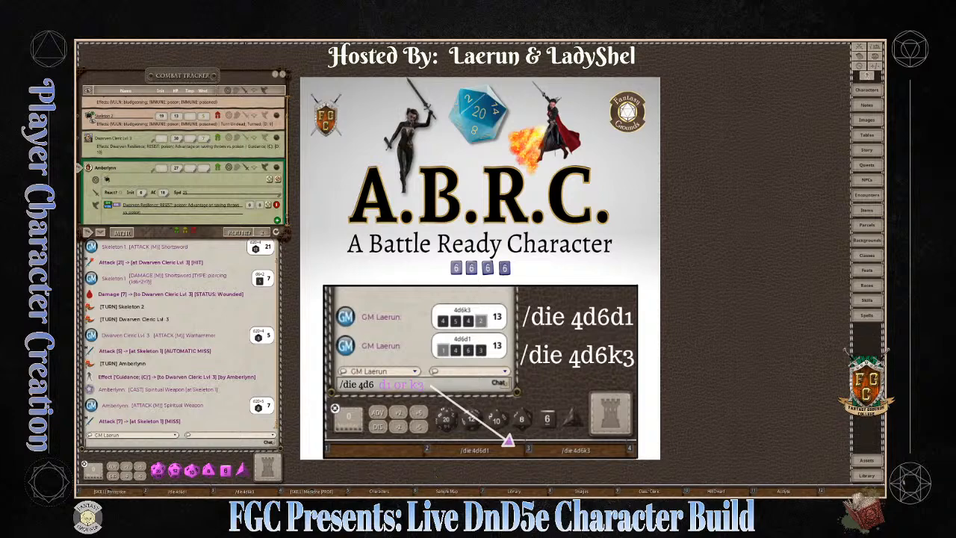